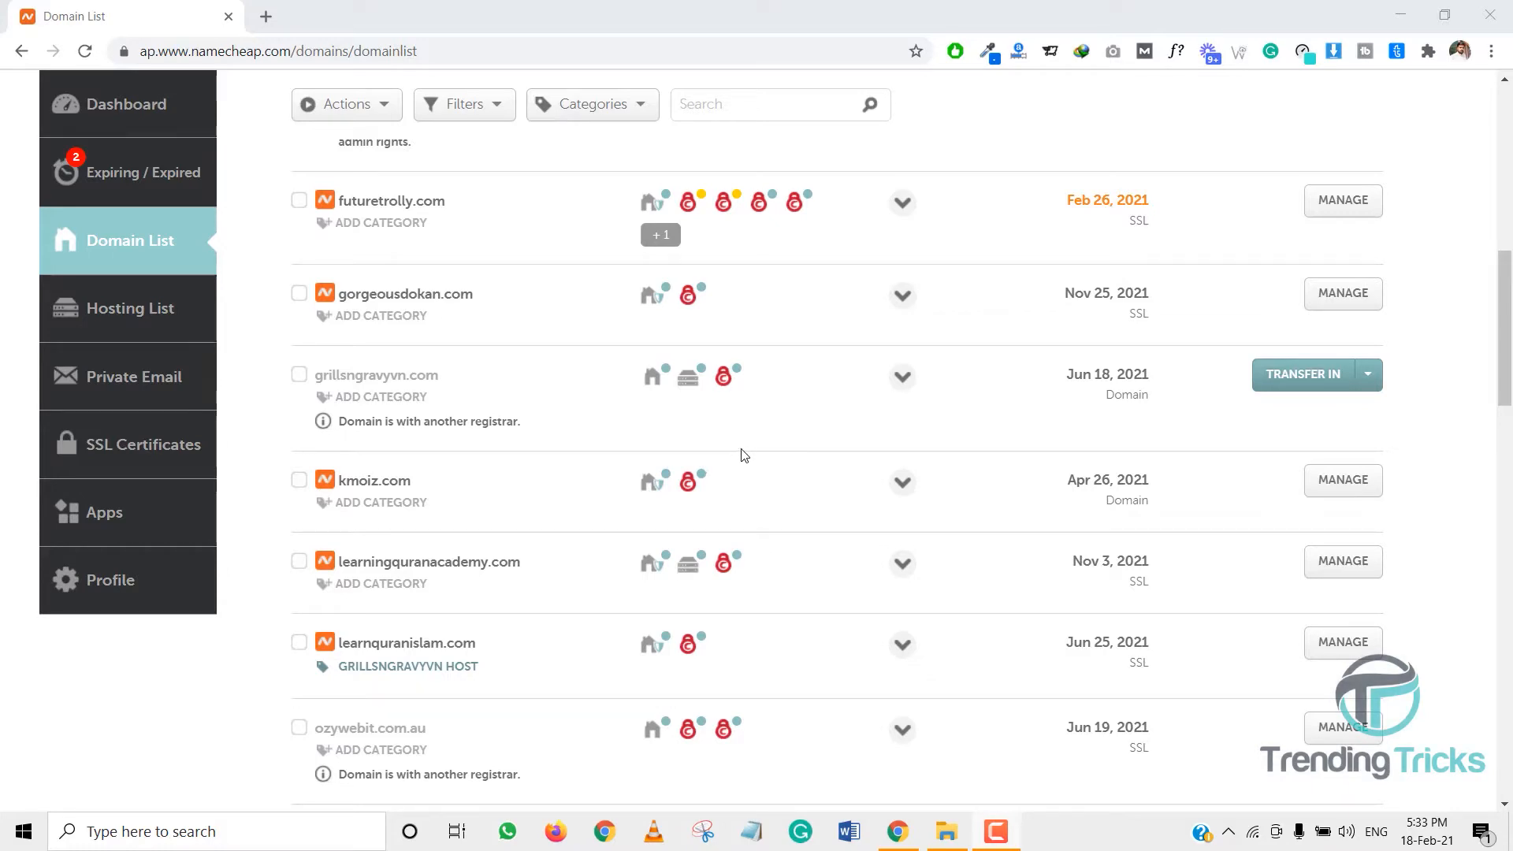
- Locate the futuretrolly.com domain in the Namecheap Domain List
scroll(741, 456, down, 4)
scroll(740, 457, up, 1)
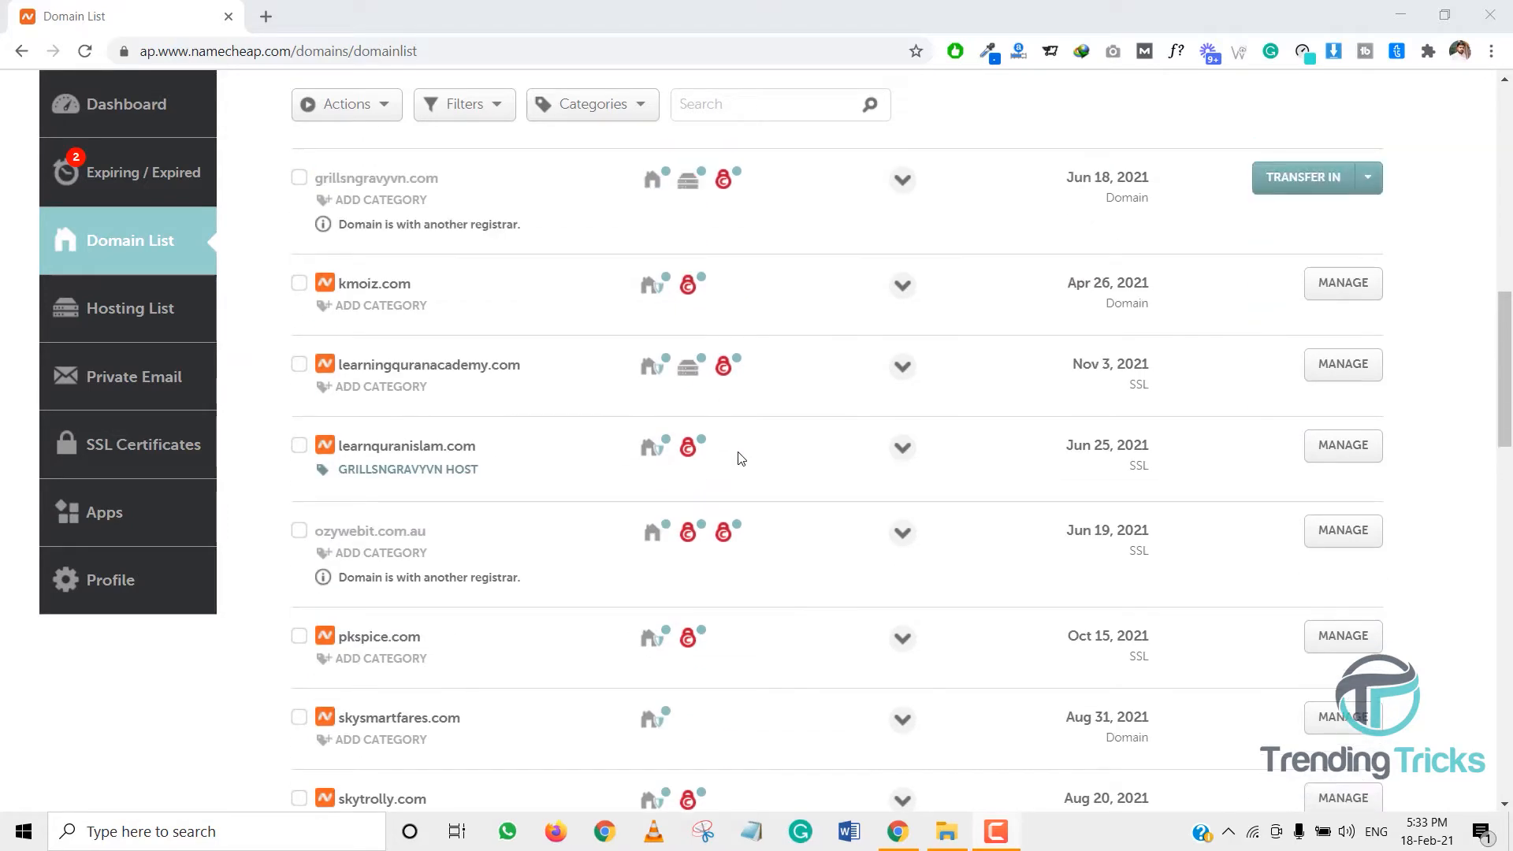
scroll(741, 458, down, 4)
scroll(434, 526, down, 2)
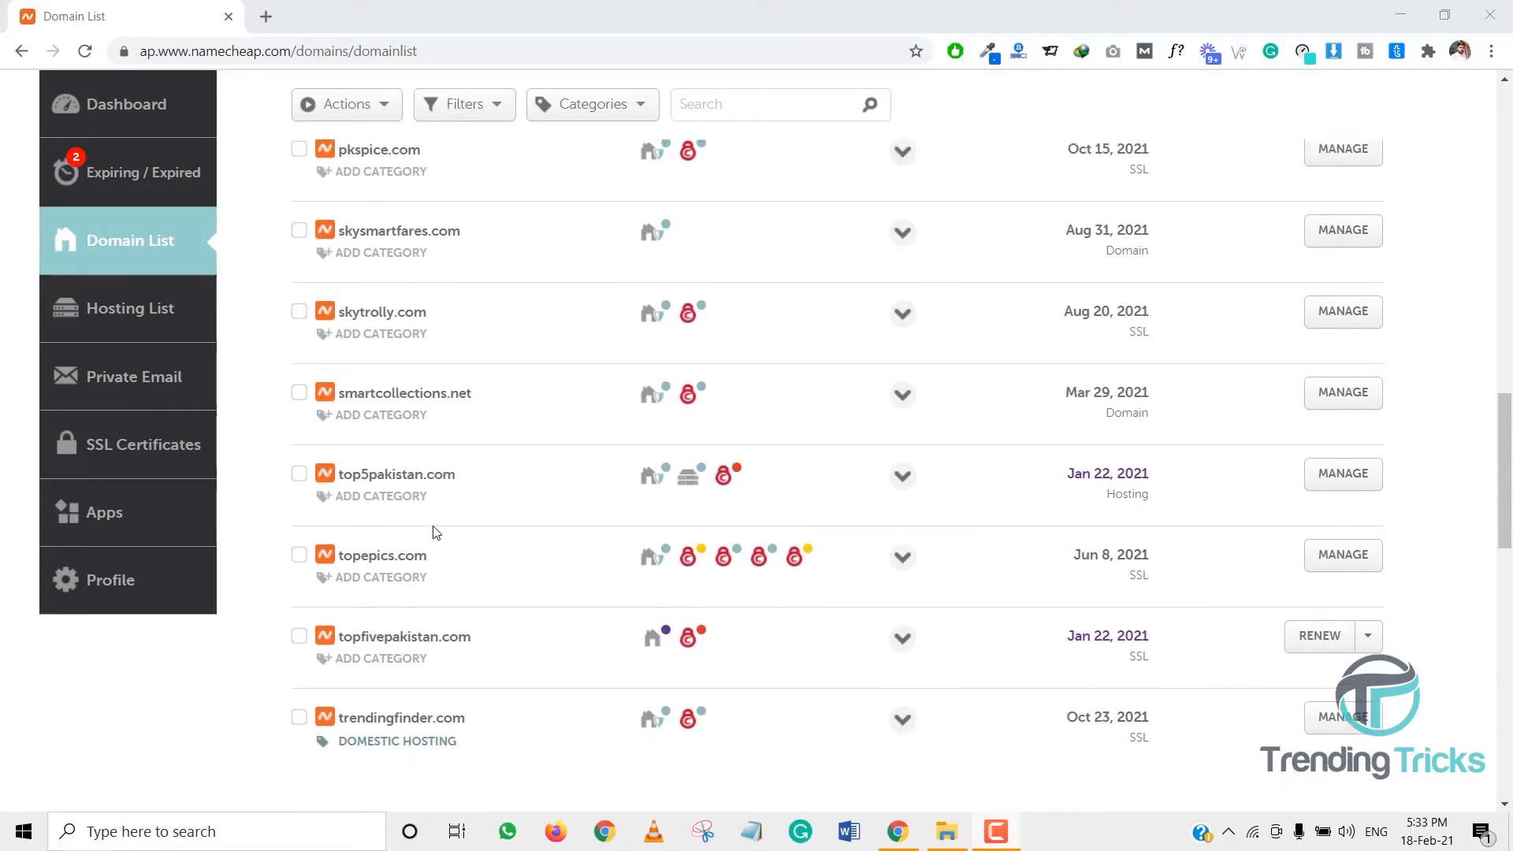
scroll(433, 530, up, 5)
scroll(436, 534, up, 2)
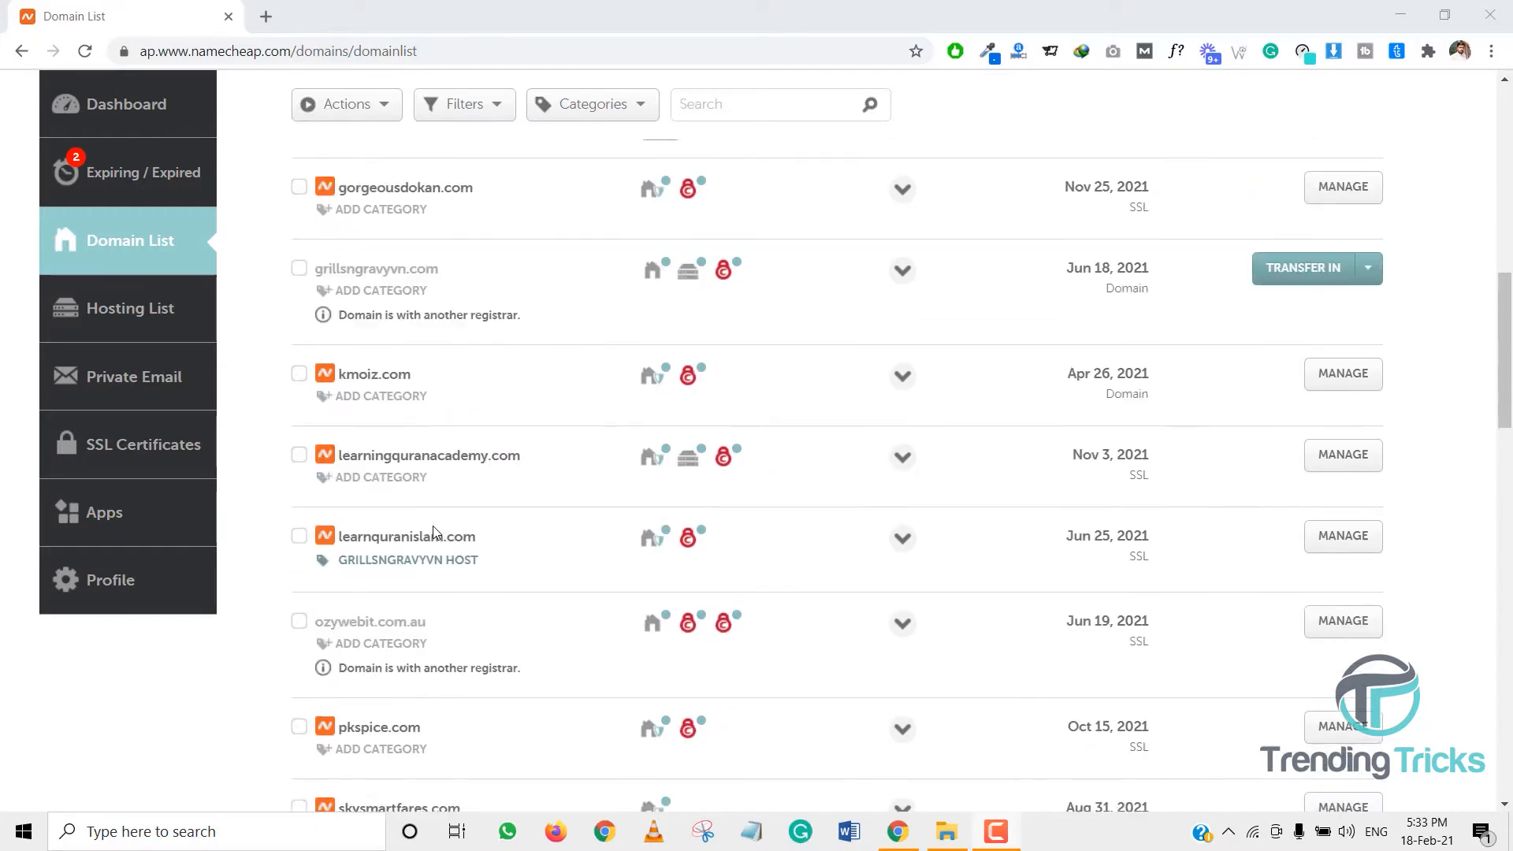
scroll(435, 533, down, 4)
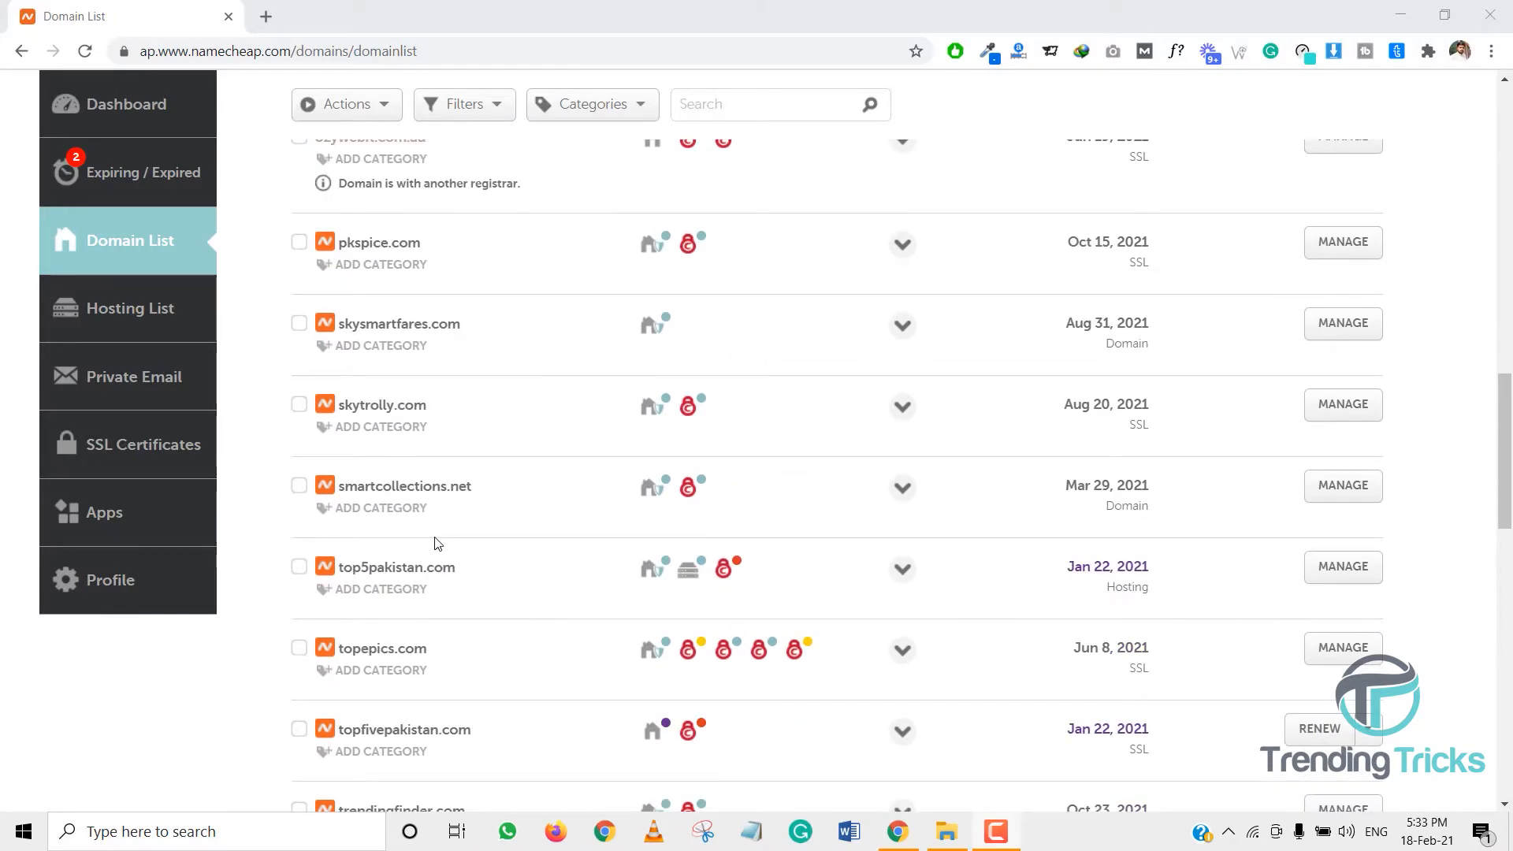
scroll(437, 544, down, 2)
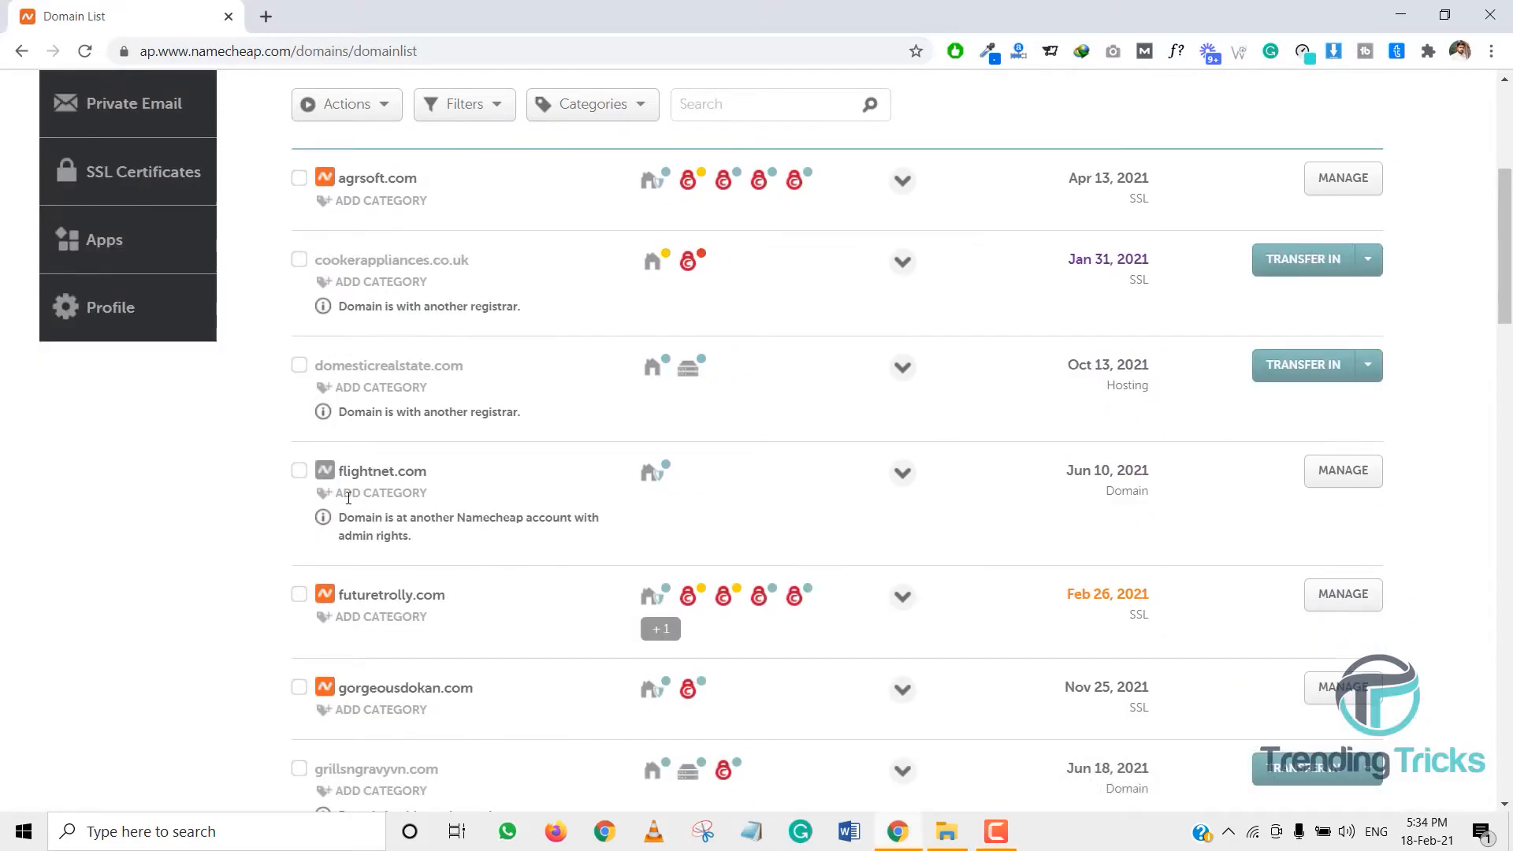
drag(341, 596, 449, 603)
- Go to cPanel for the Stellar Plus hosting plan on top5pakistan.com
scroll(636, 573, down, 20)
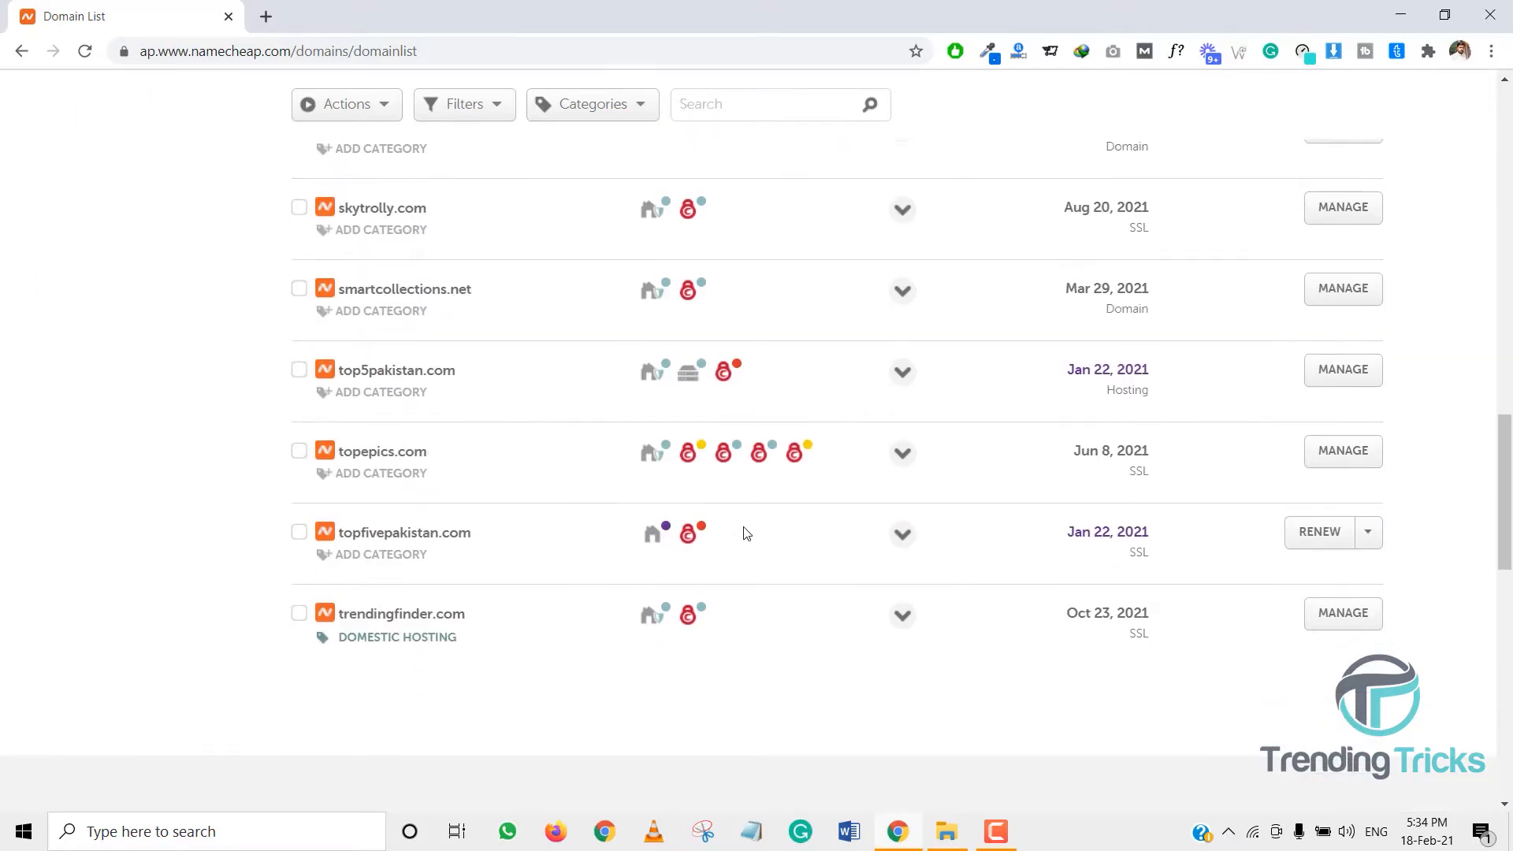
scroll(646, 371, up, 2)
mouse_move(686, 377)
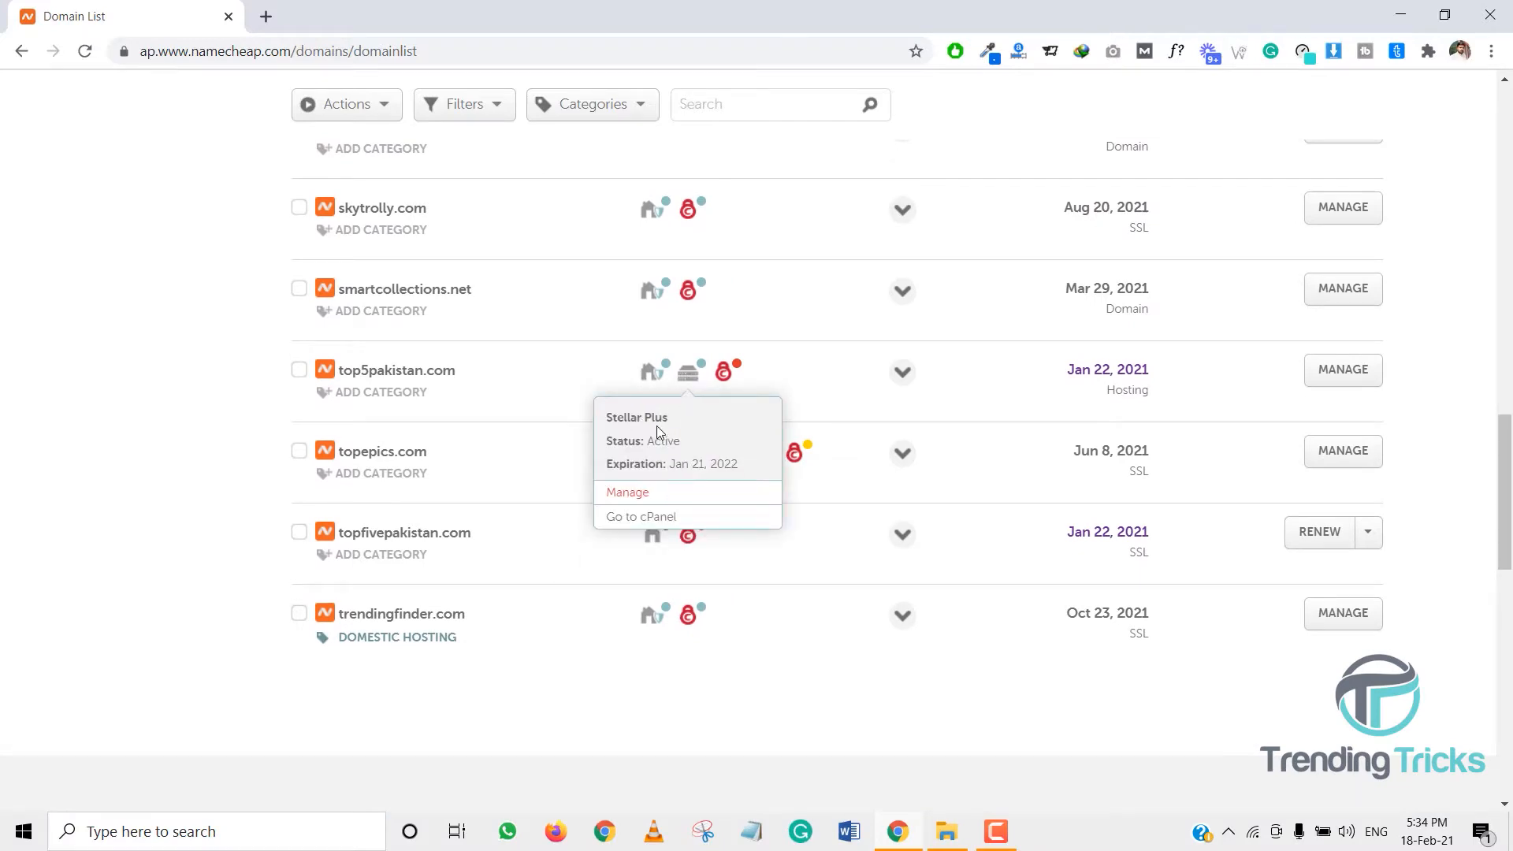
triple_click(620, 417)
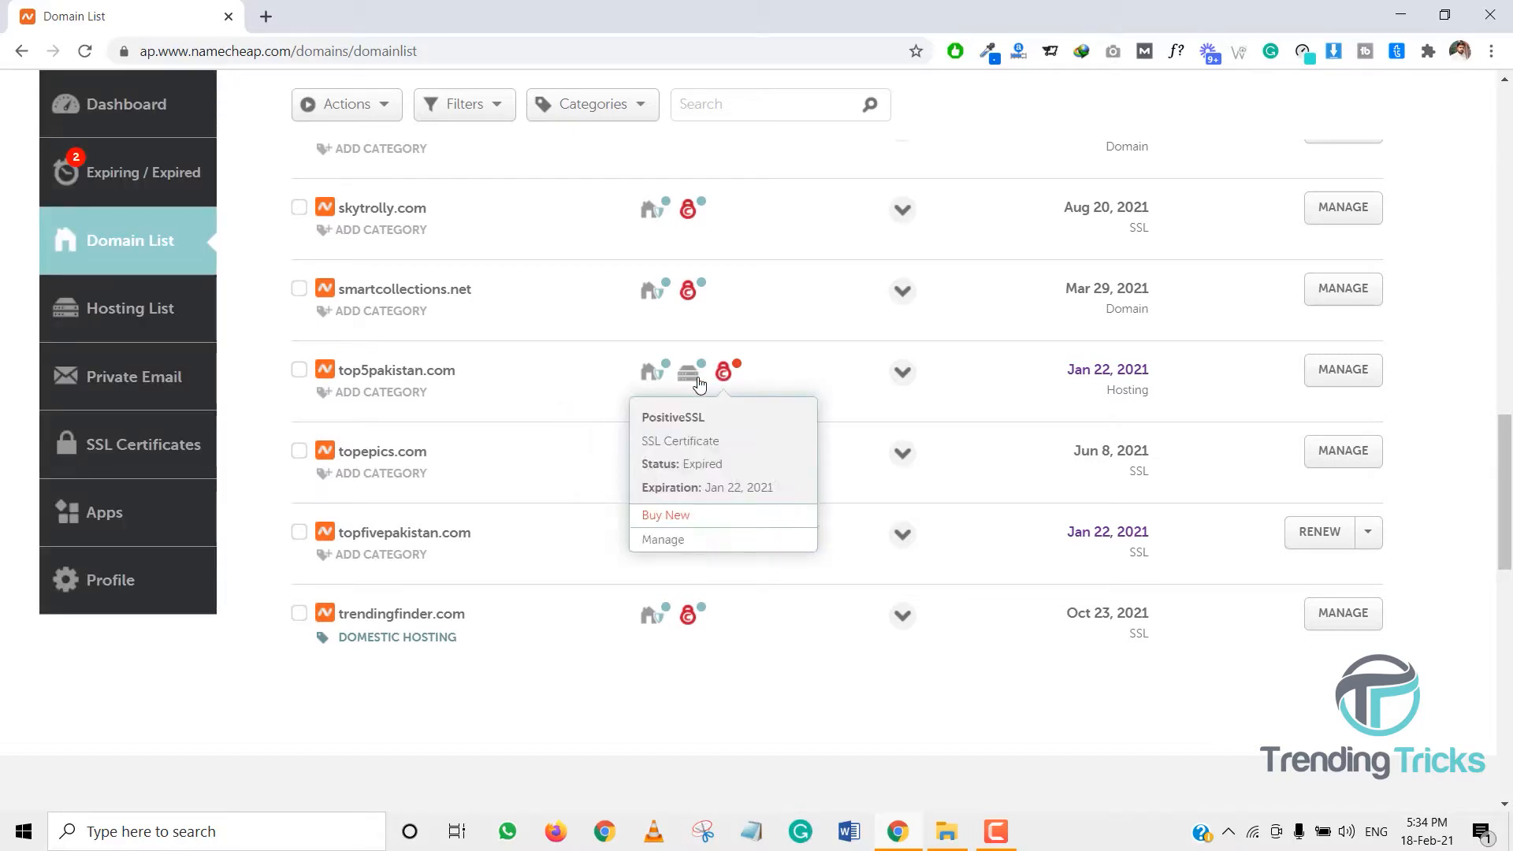
click(709, 526)
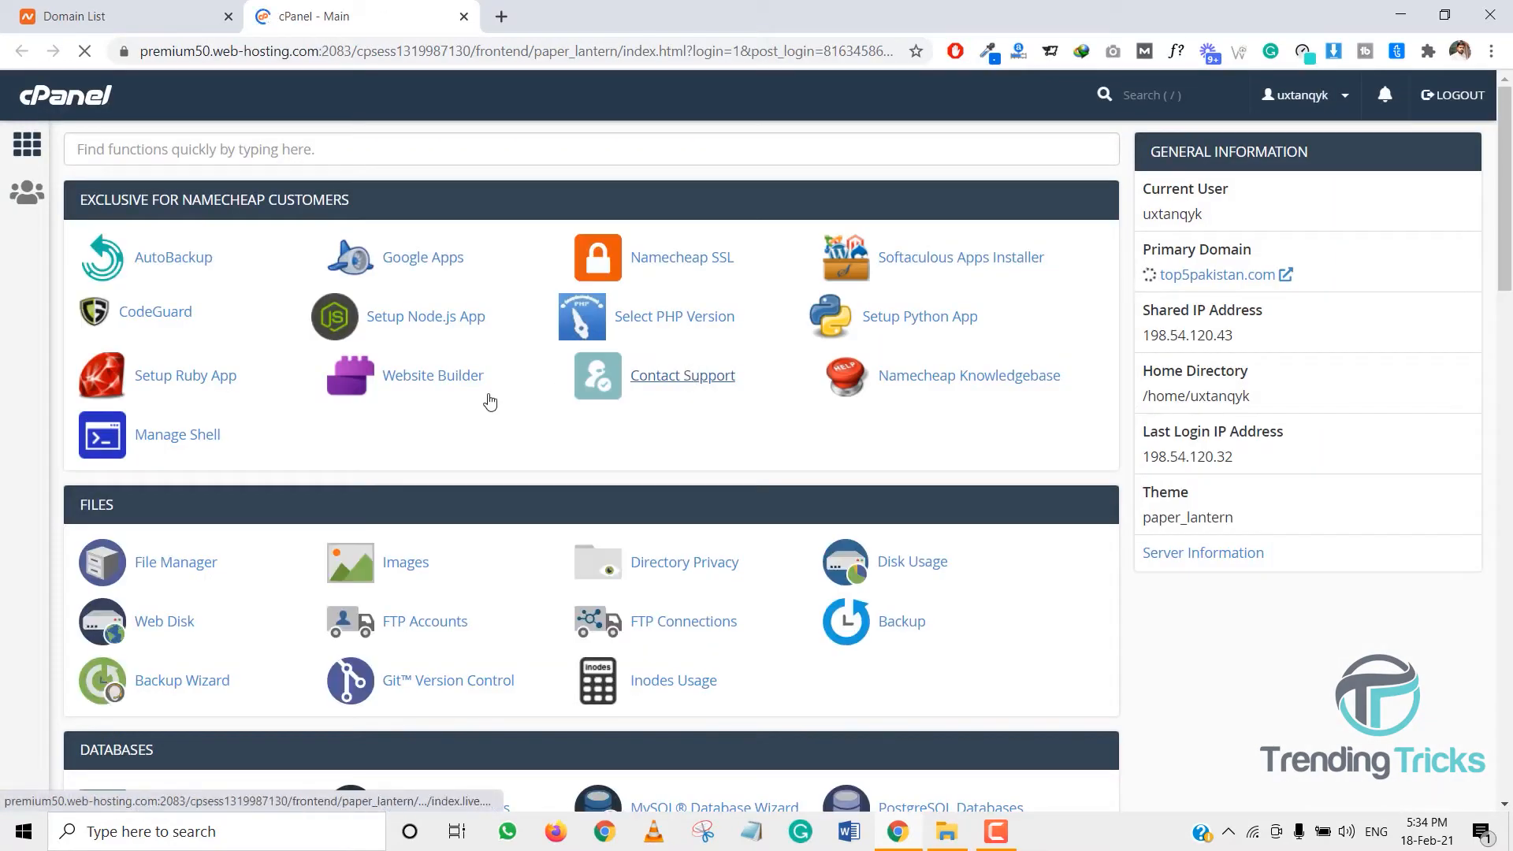
- Search cPanel for 'add' and open Addon Domains
click(299, 154)
text(add)
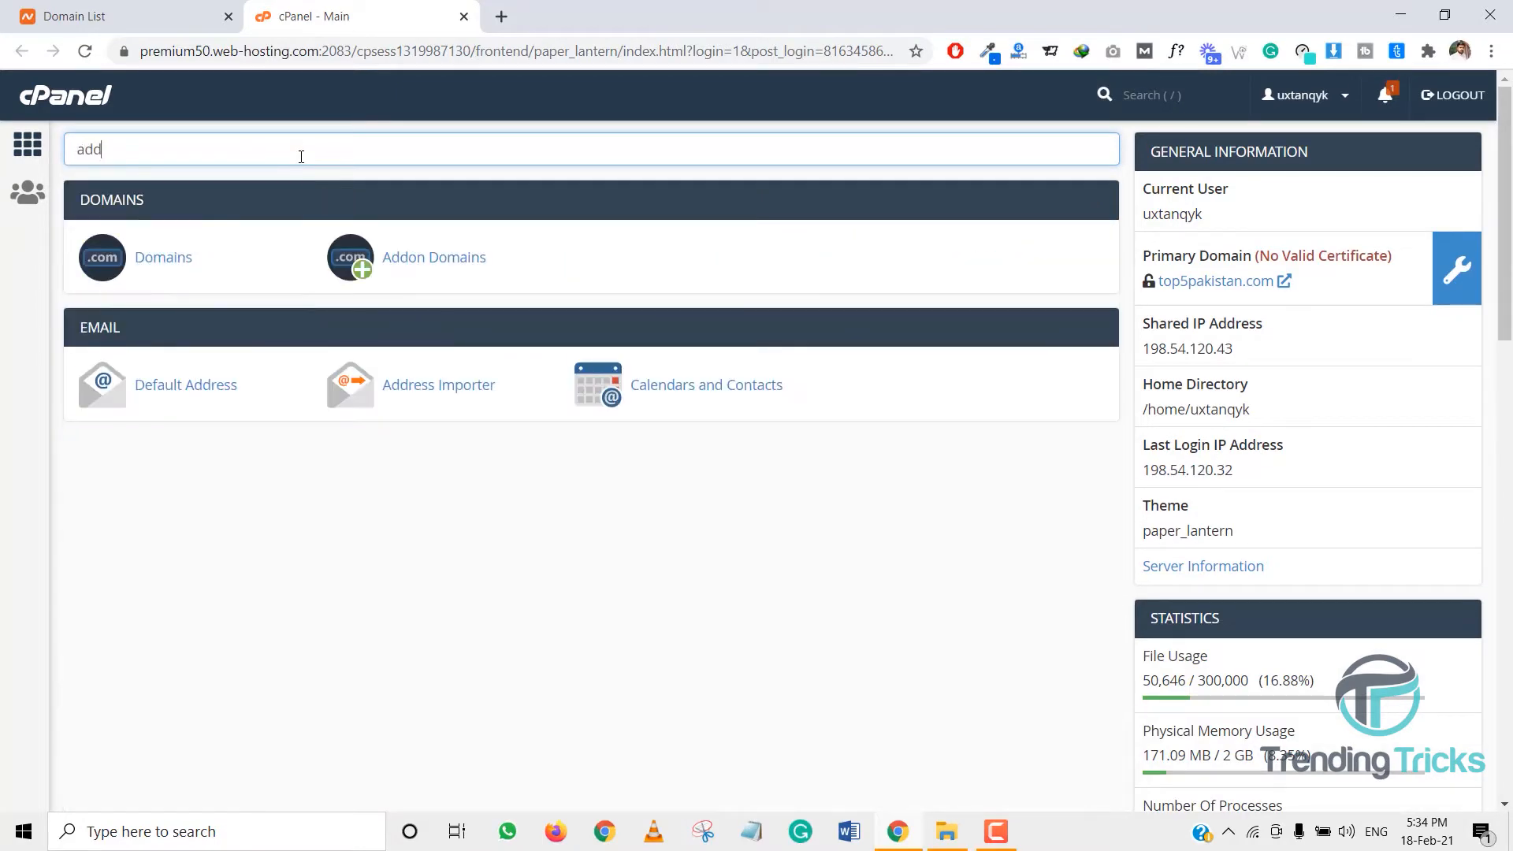
click(423, 259)
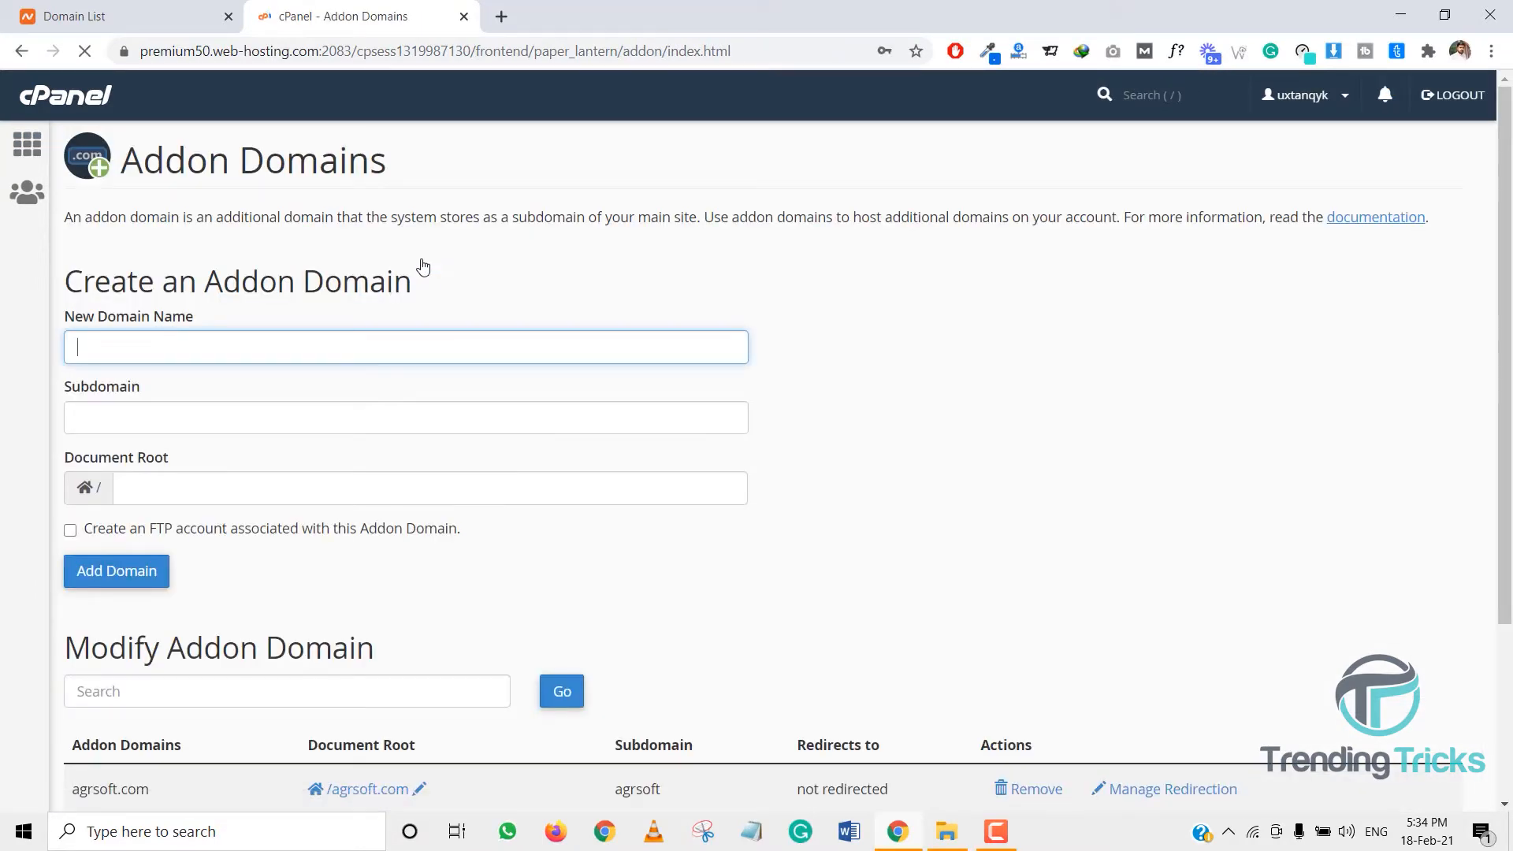
- Add futuretrolly.com as an addon domain with subdomain futuretrolly and document root futuretrolly.com
text(futuretrolly.com)
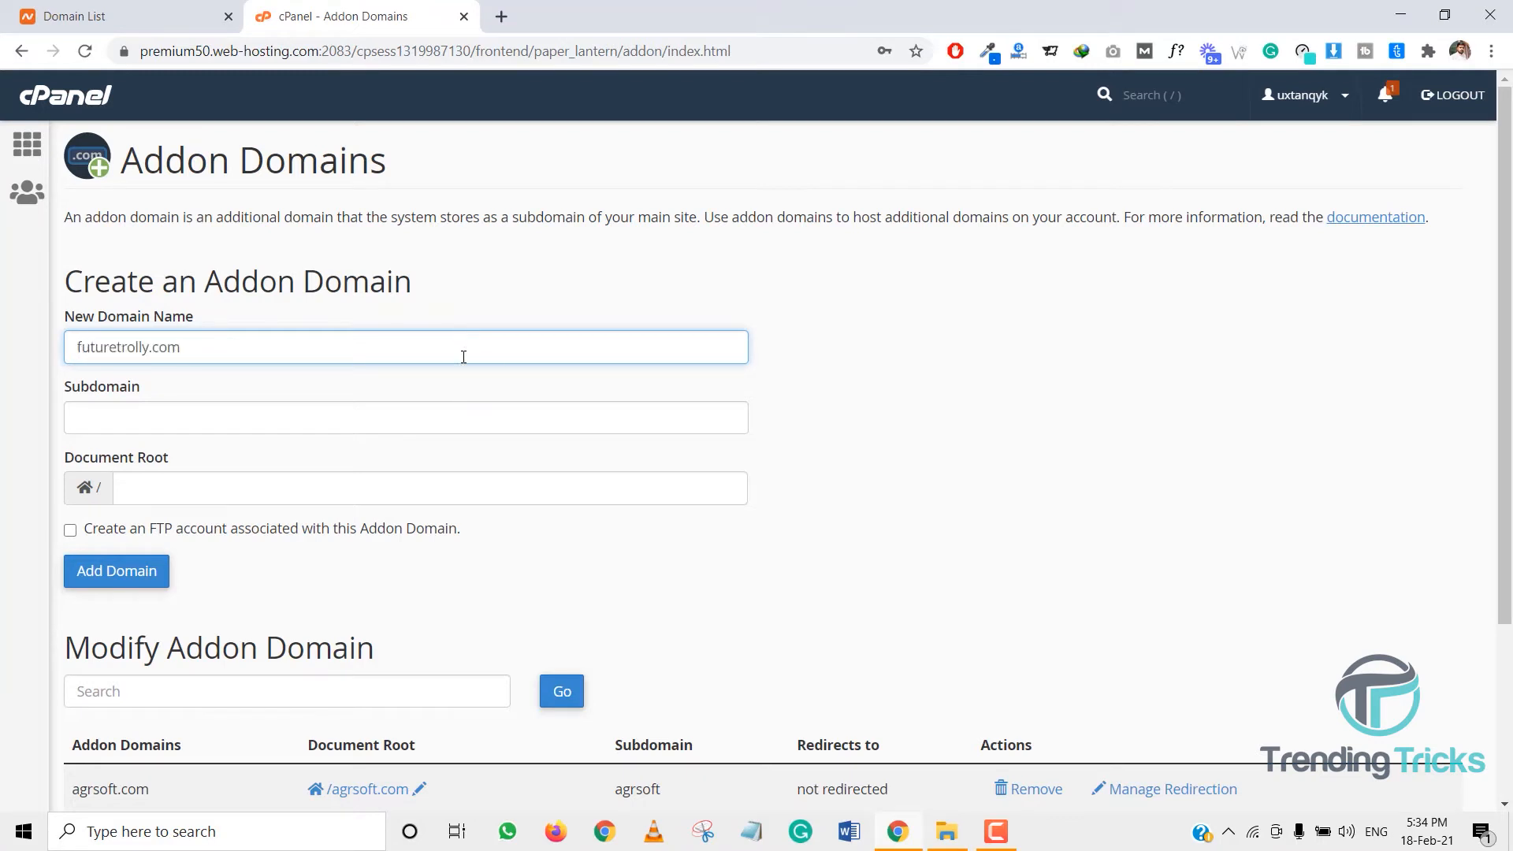
click(468, 384)
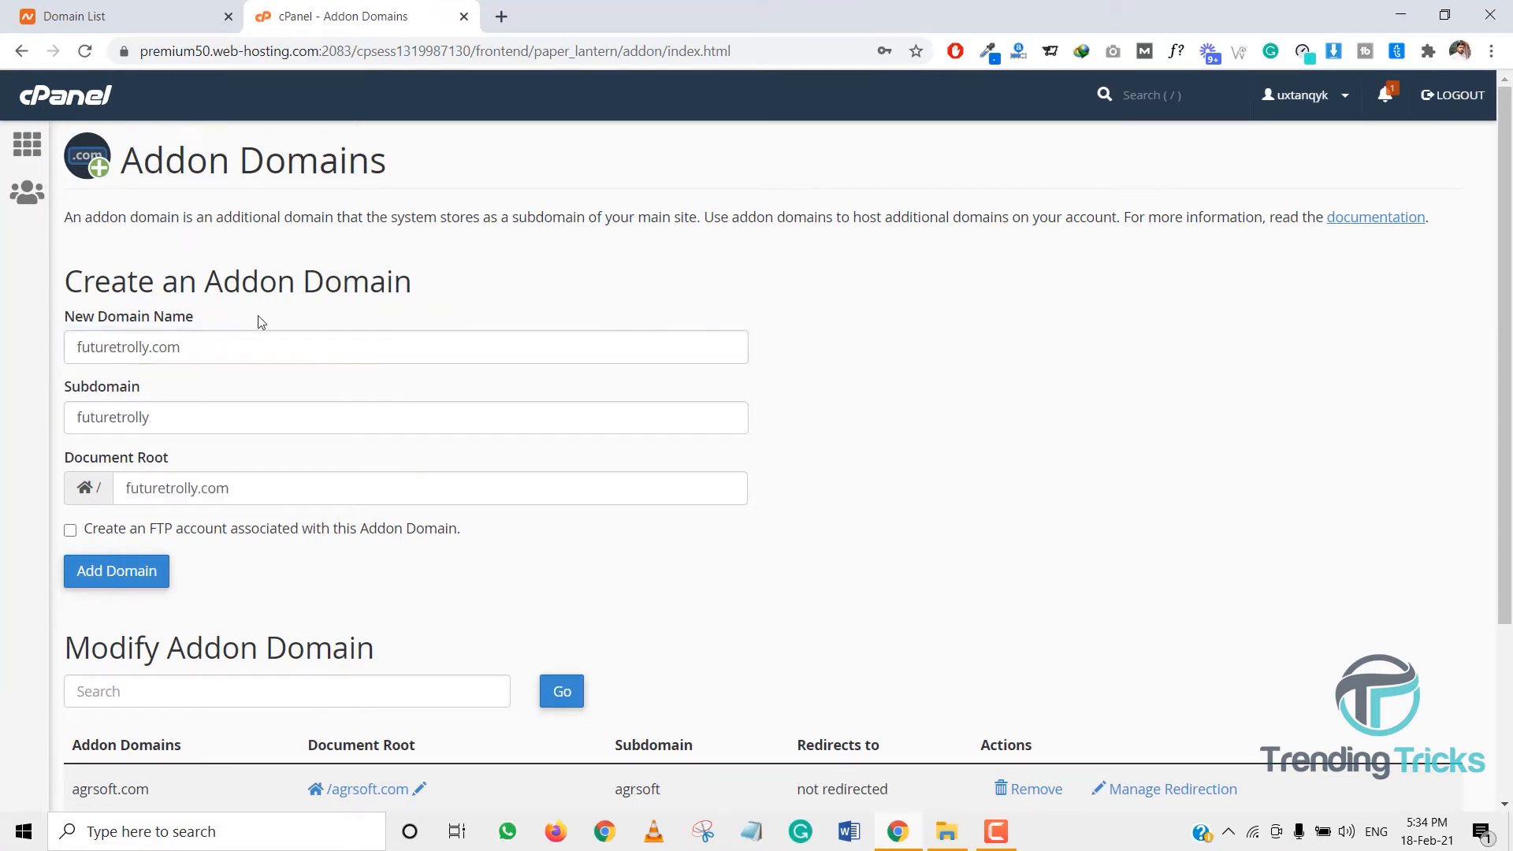
double_click(194, 349)
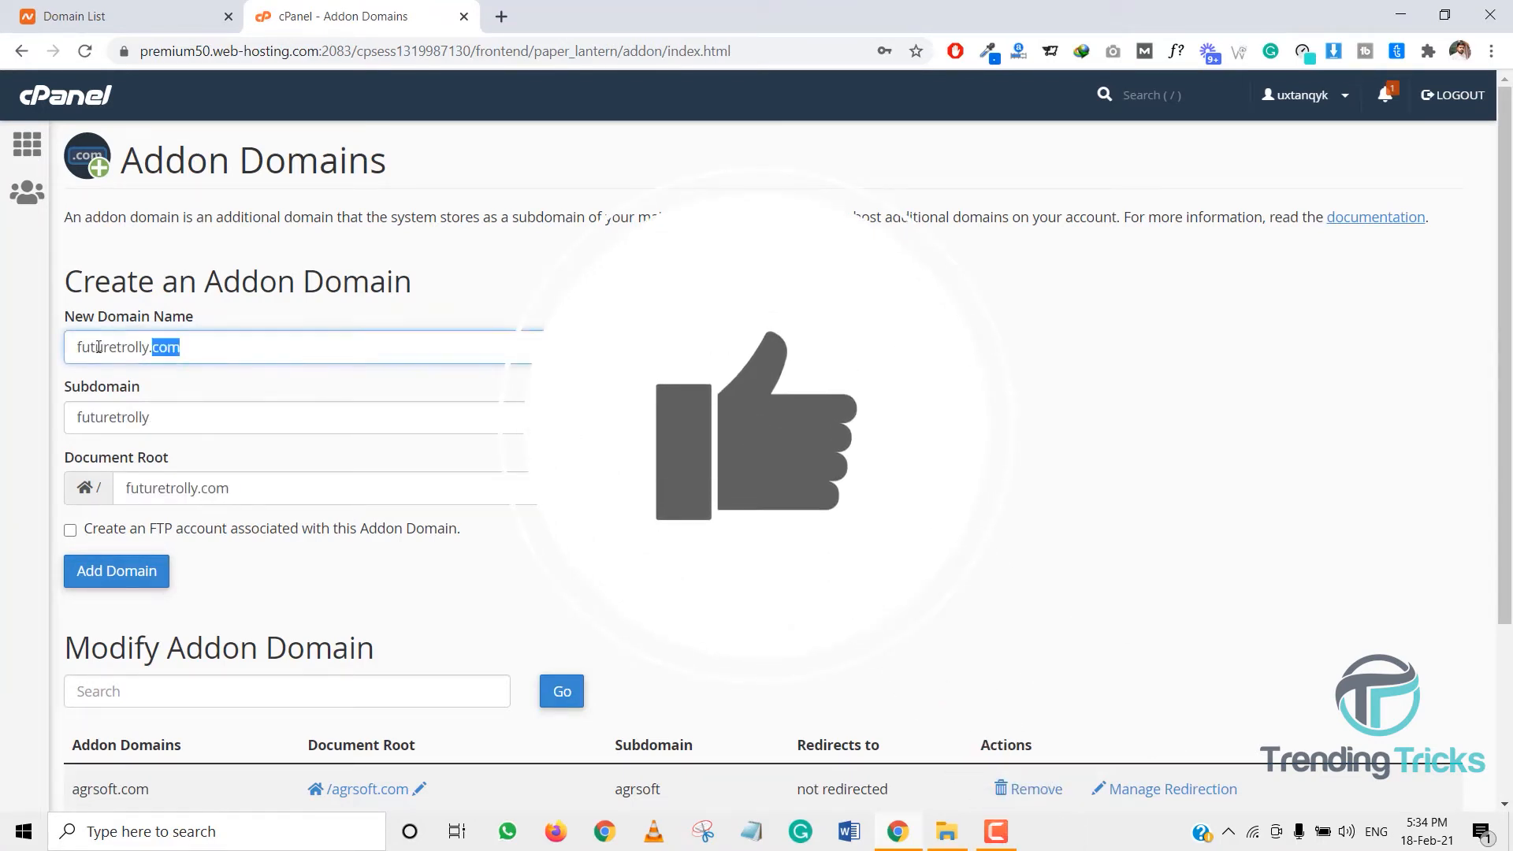
key(ctrl+a)
click(117, 570)
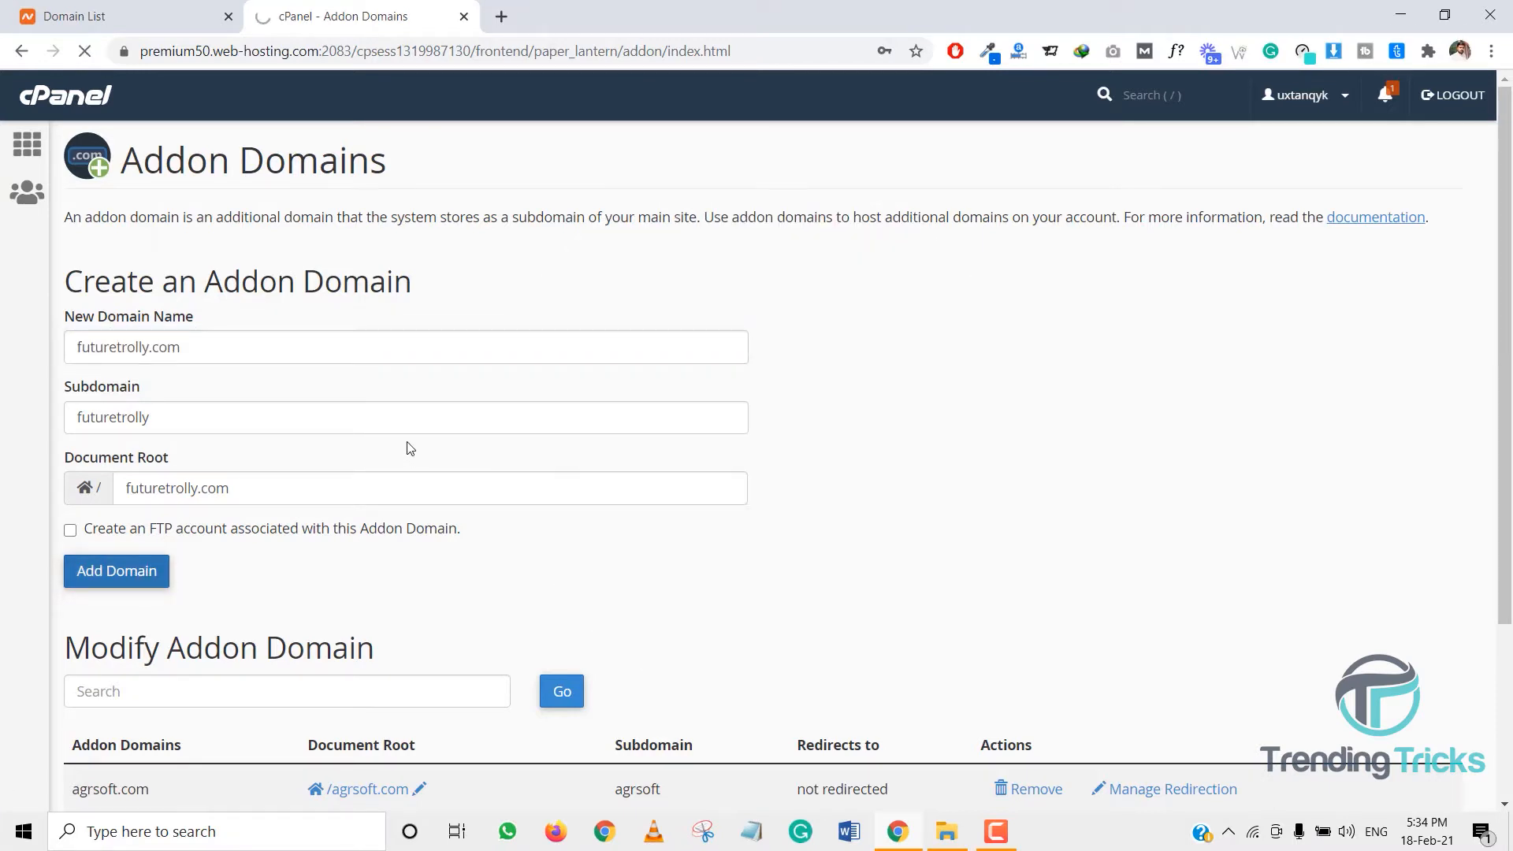
scroll(410, 449, down, 2)
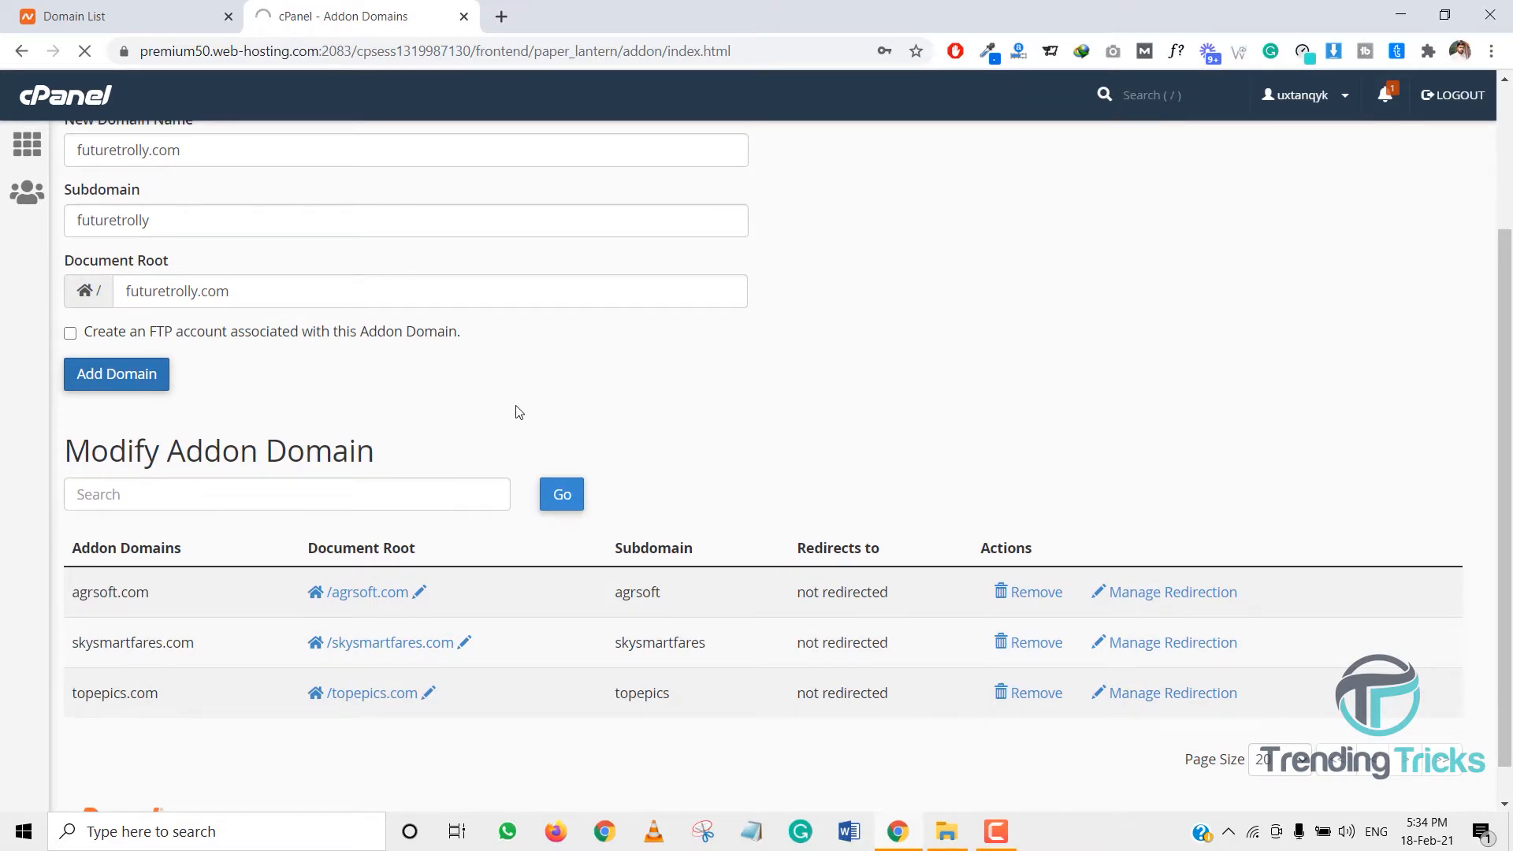
click(126, 16)
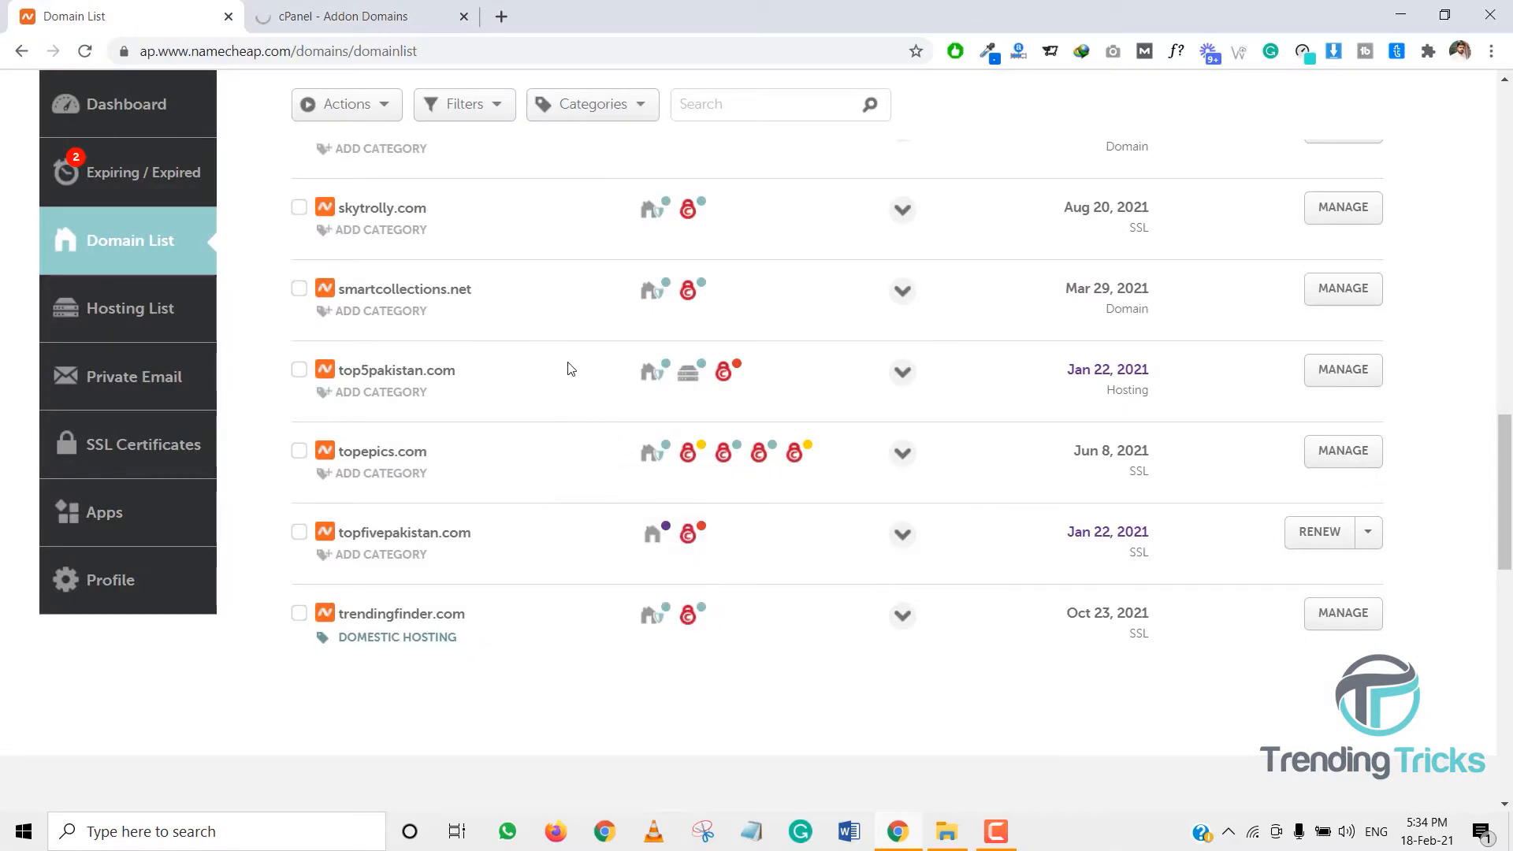
- Confirm futuretrolly.com's Namecheap nameservers are set to Namecheap Web Hosting DNS
scroll(628, 433, up, 13)
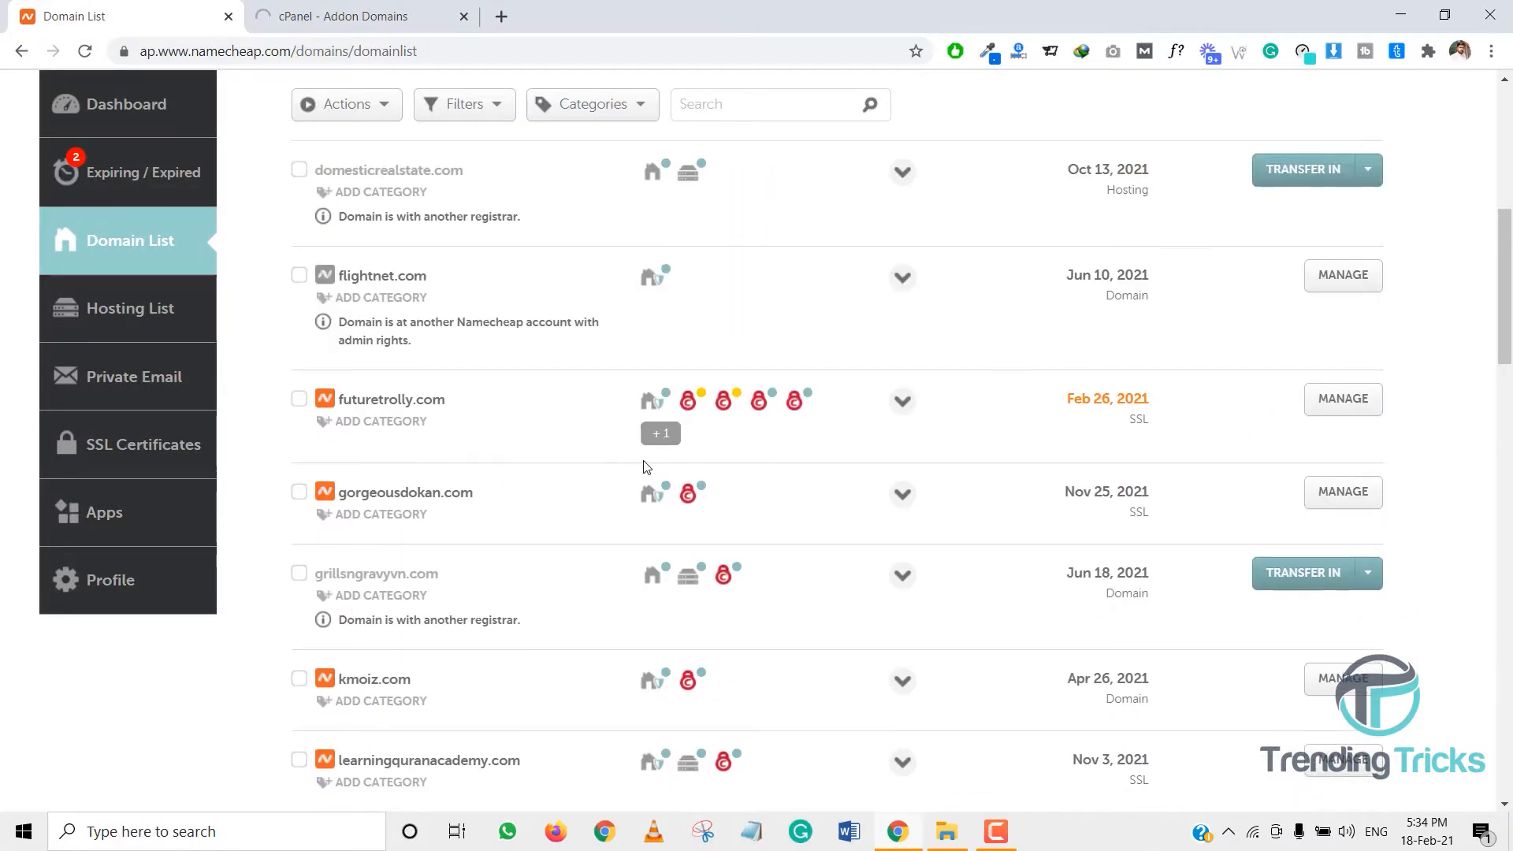
scroll(646, 467, up, 1)
mouse_move(660, 528)
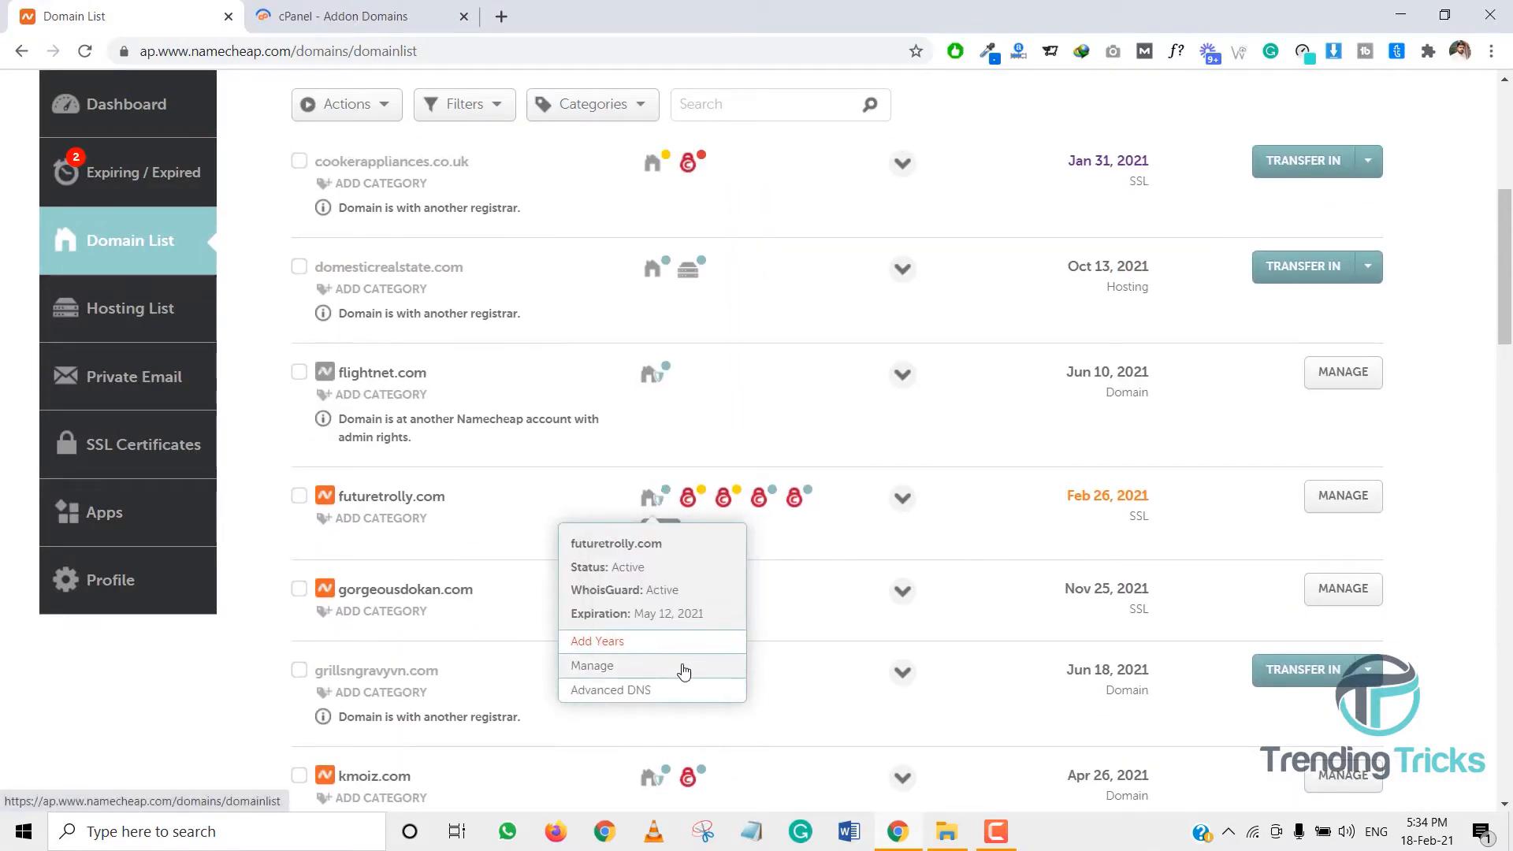
click(683, 670)
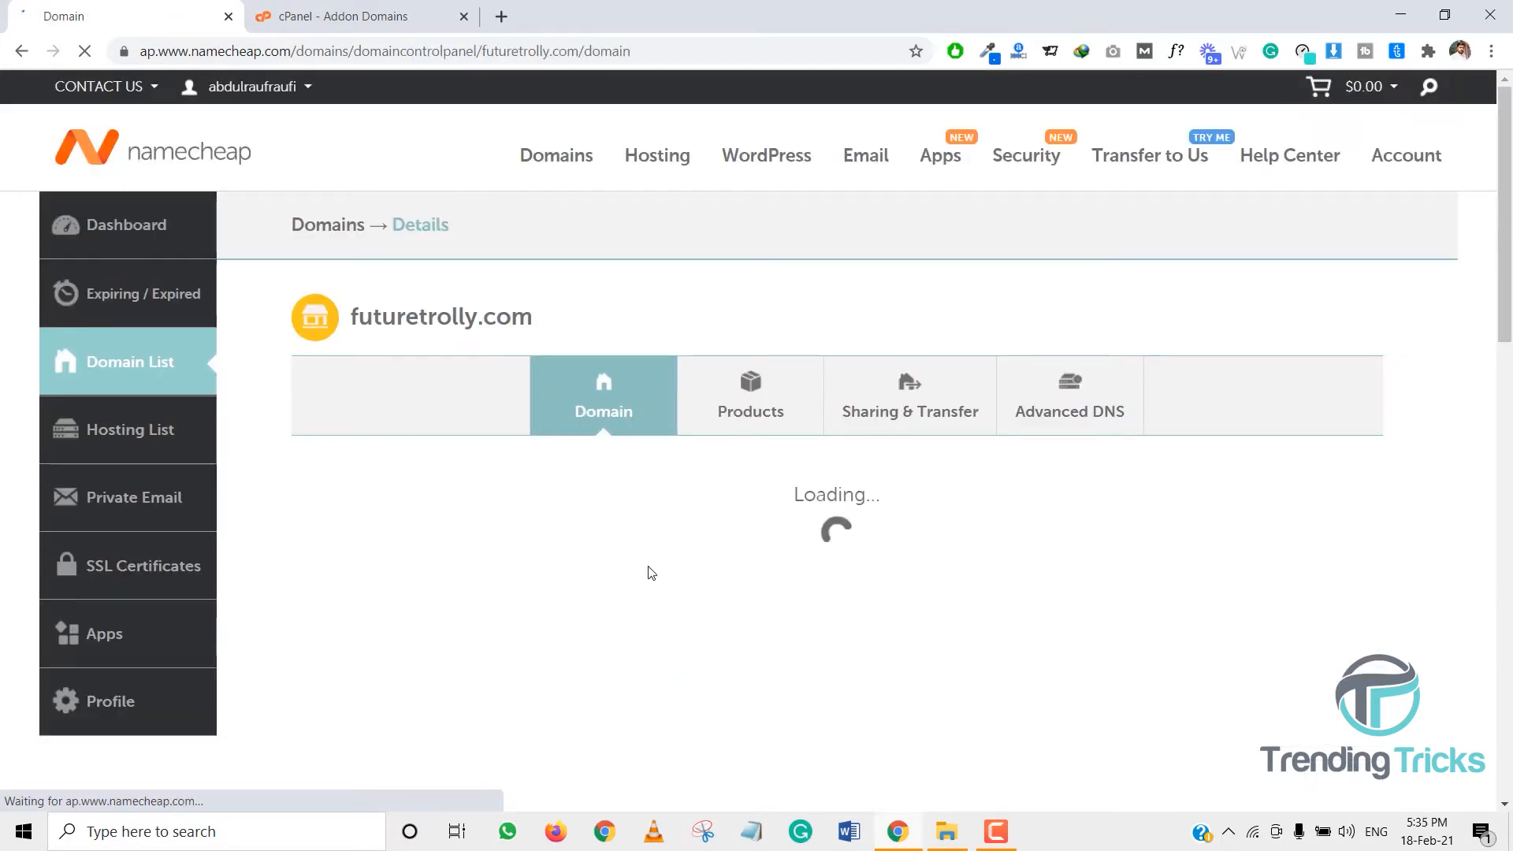
scroll(651, 573, down, 3)
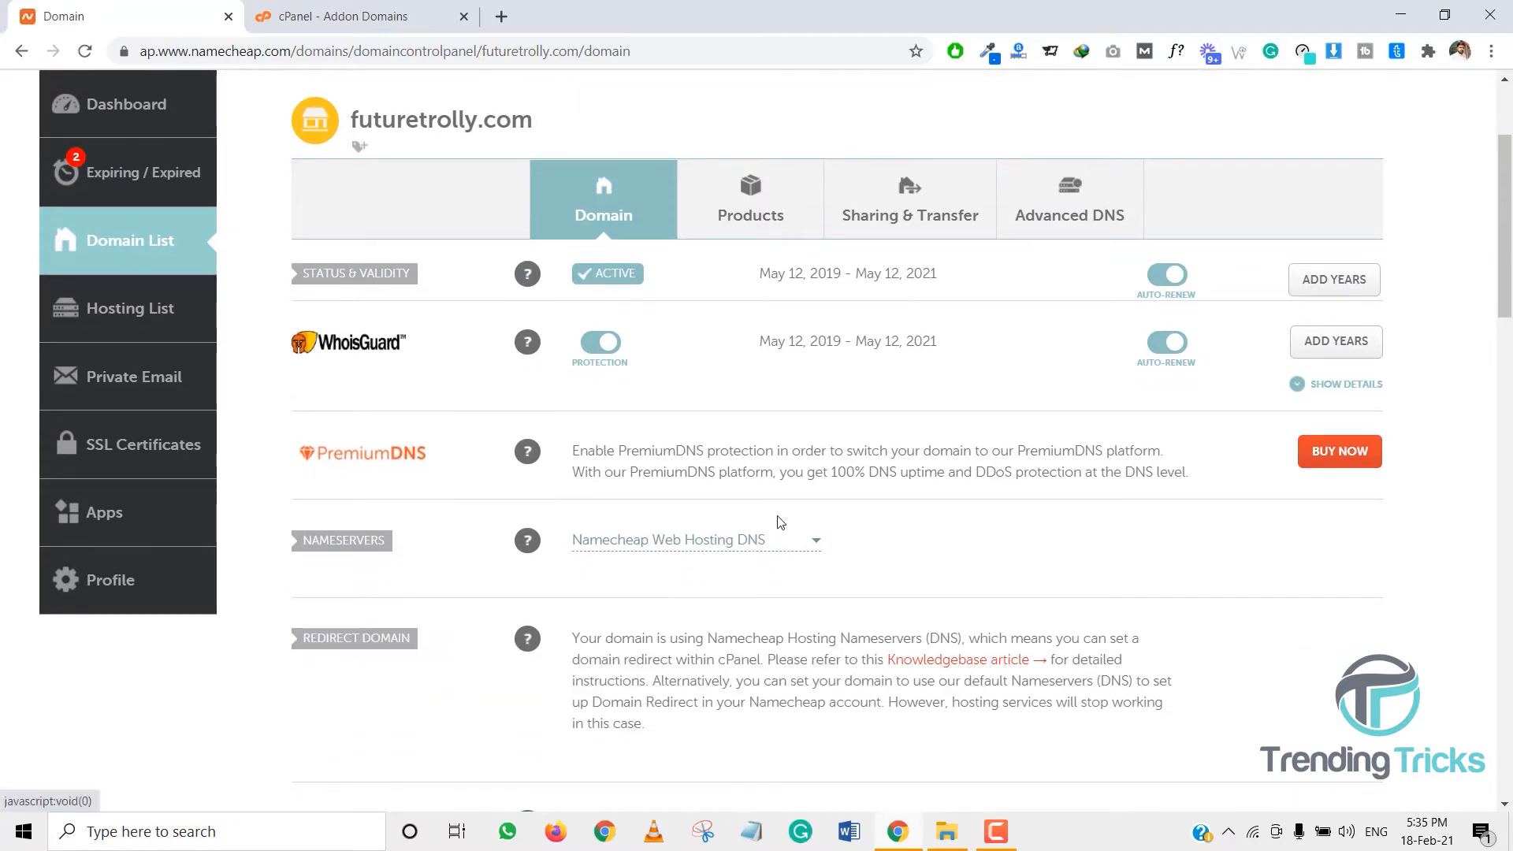
click(706, 540)
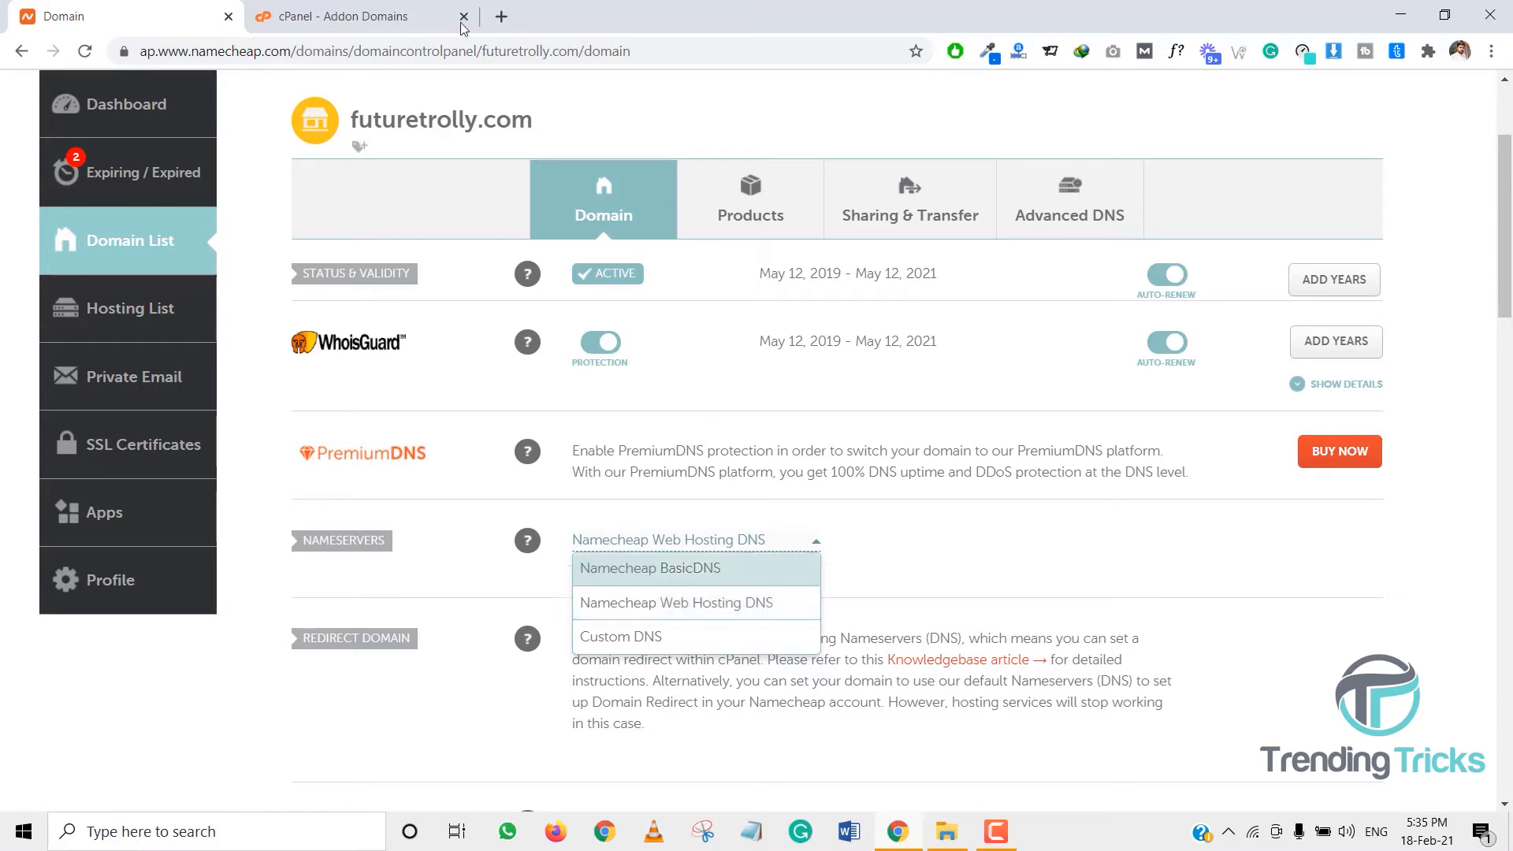
click(339, 16)
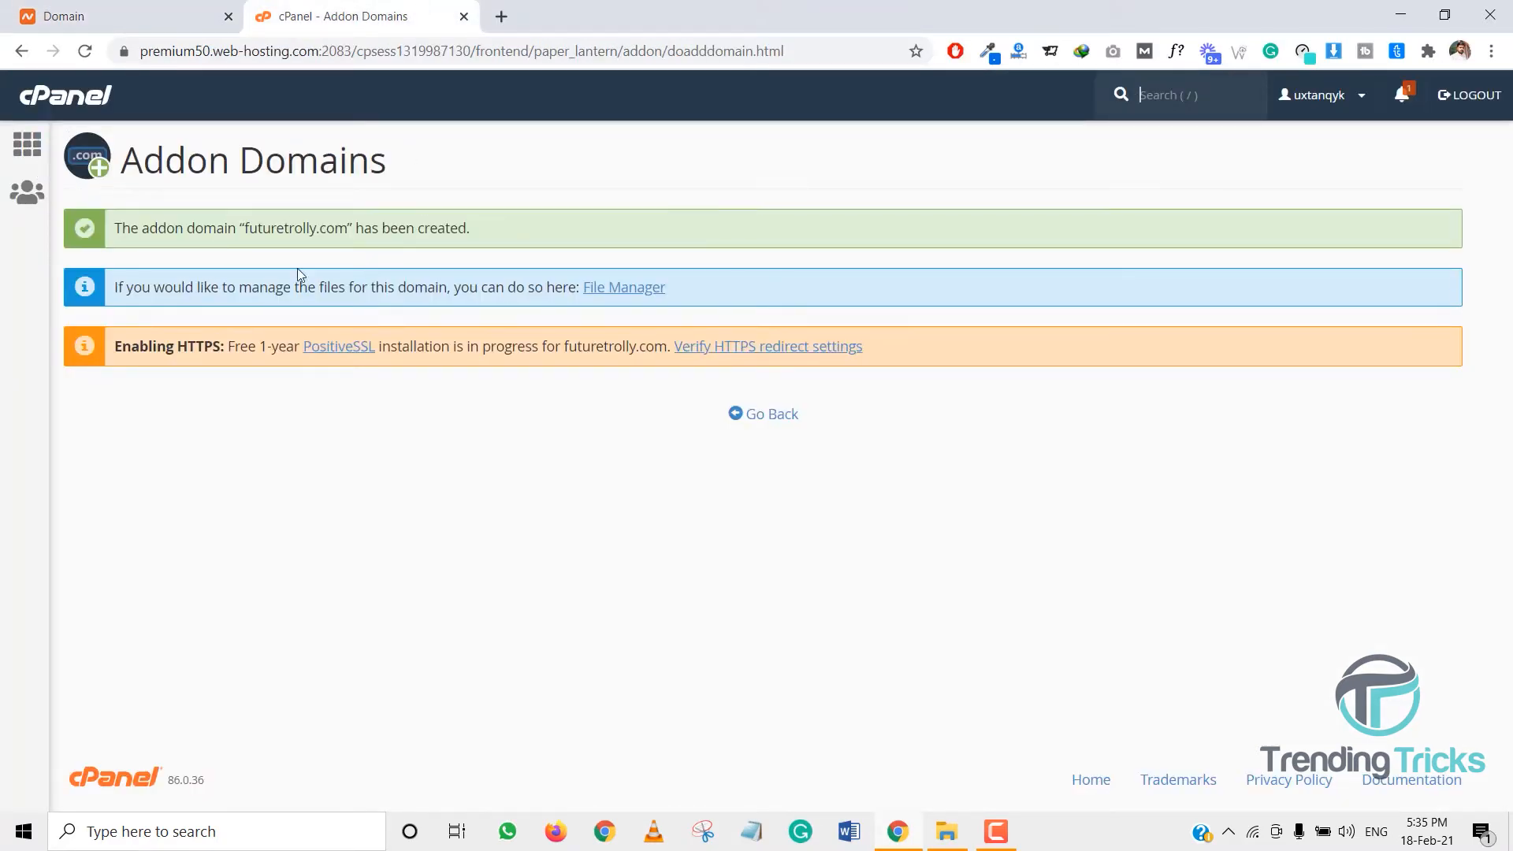
- Open File Manager from the cPanel home and browse into the futuretrolly.com folder
drag(143, 157, 397, 160)
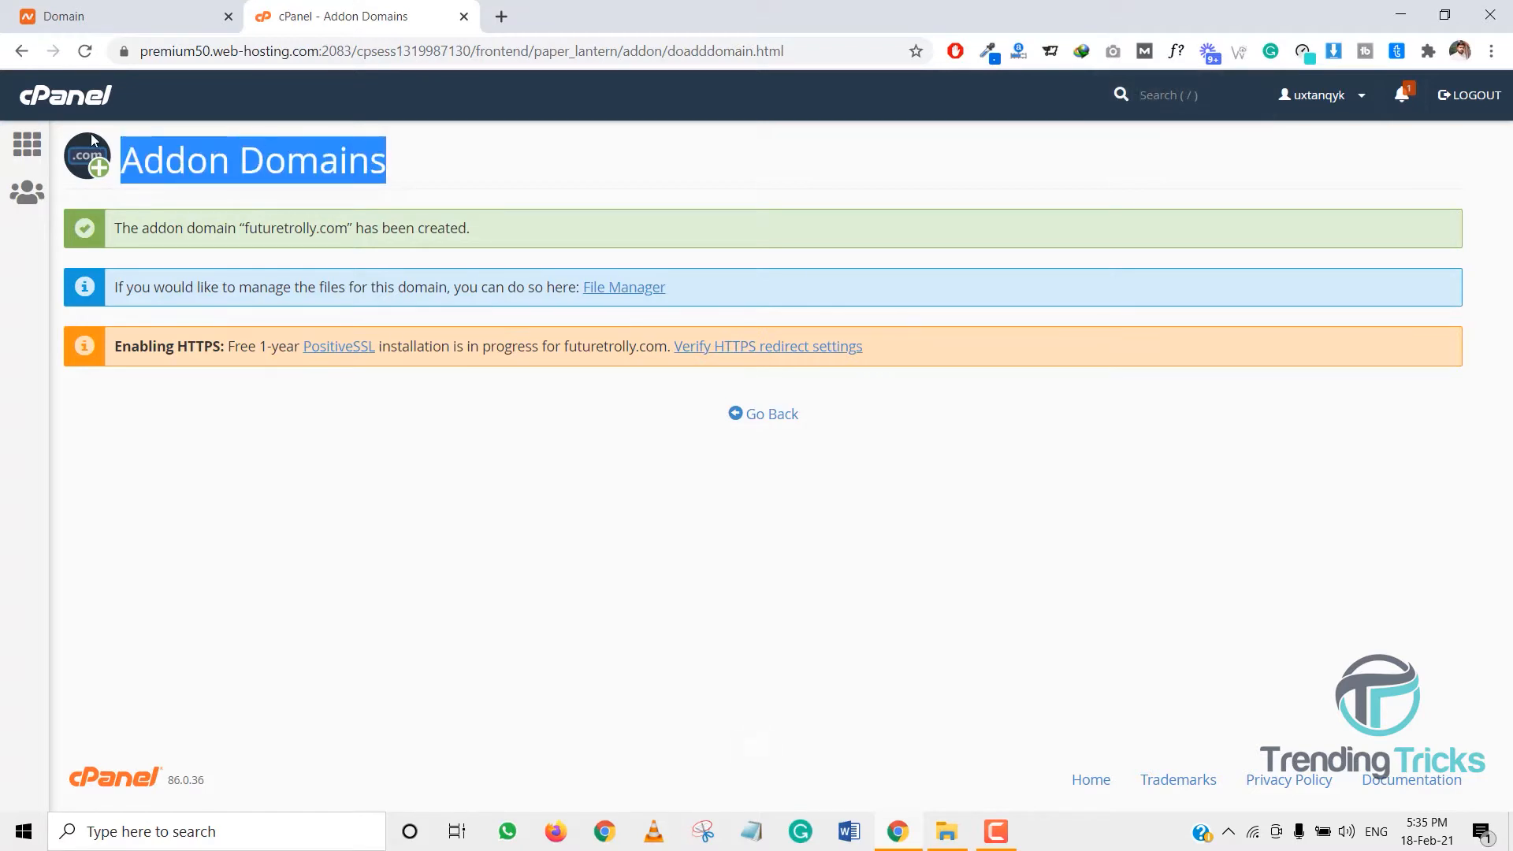
click(35, 152)
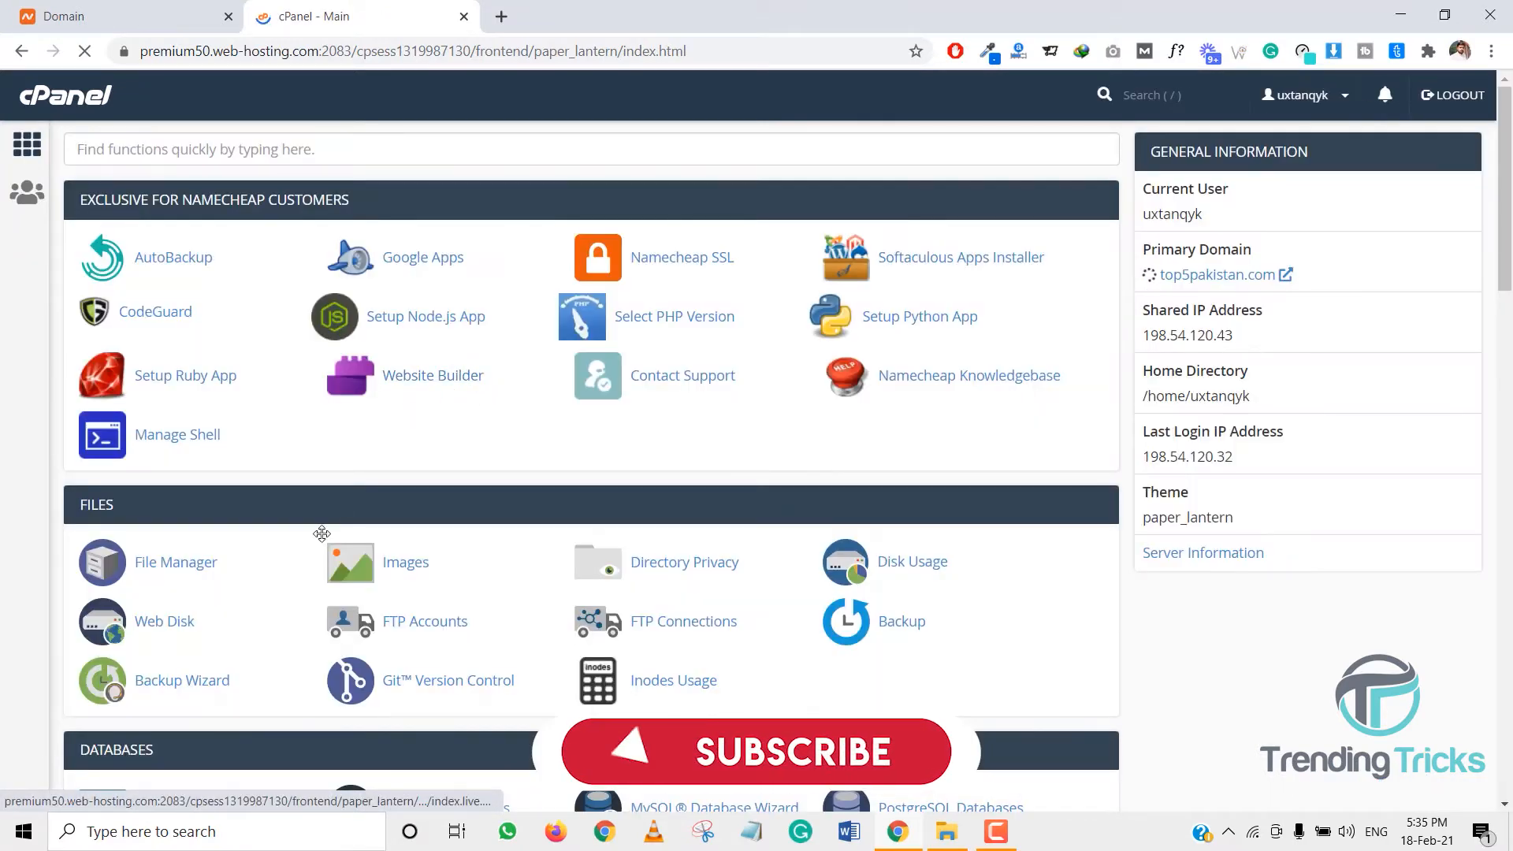
click(197, 564)
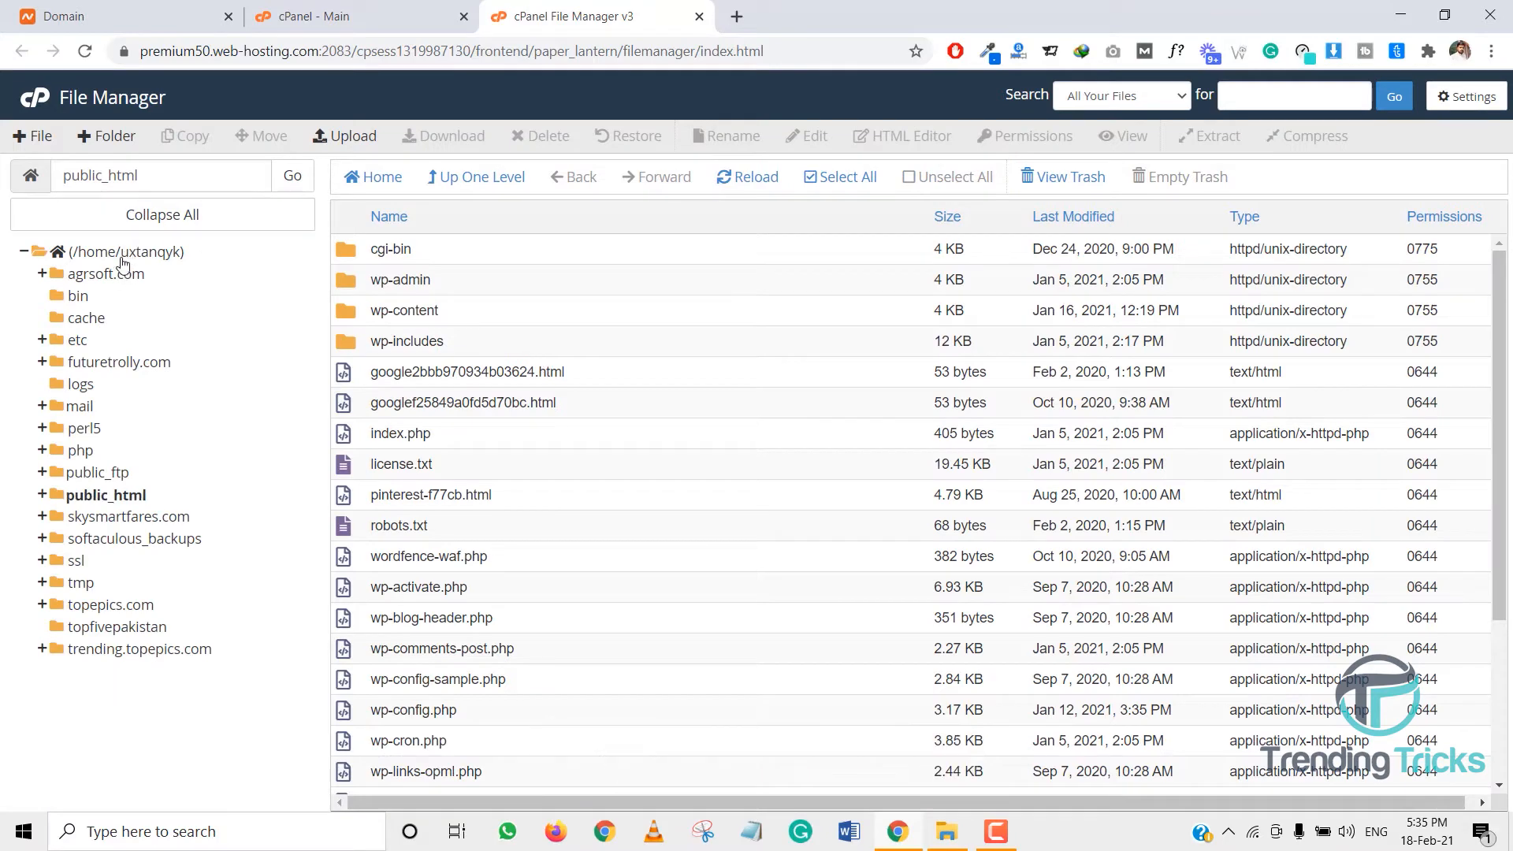
click(122, 252)
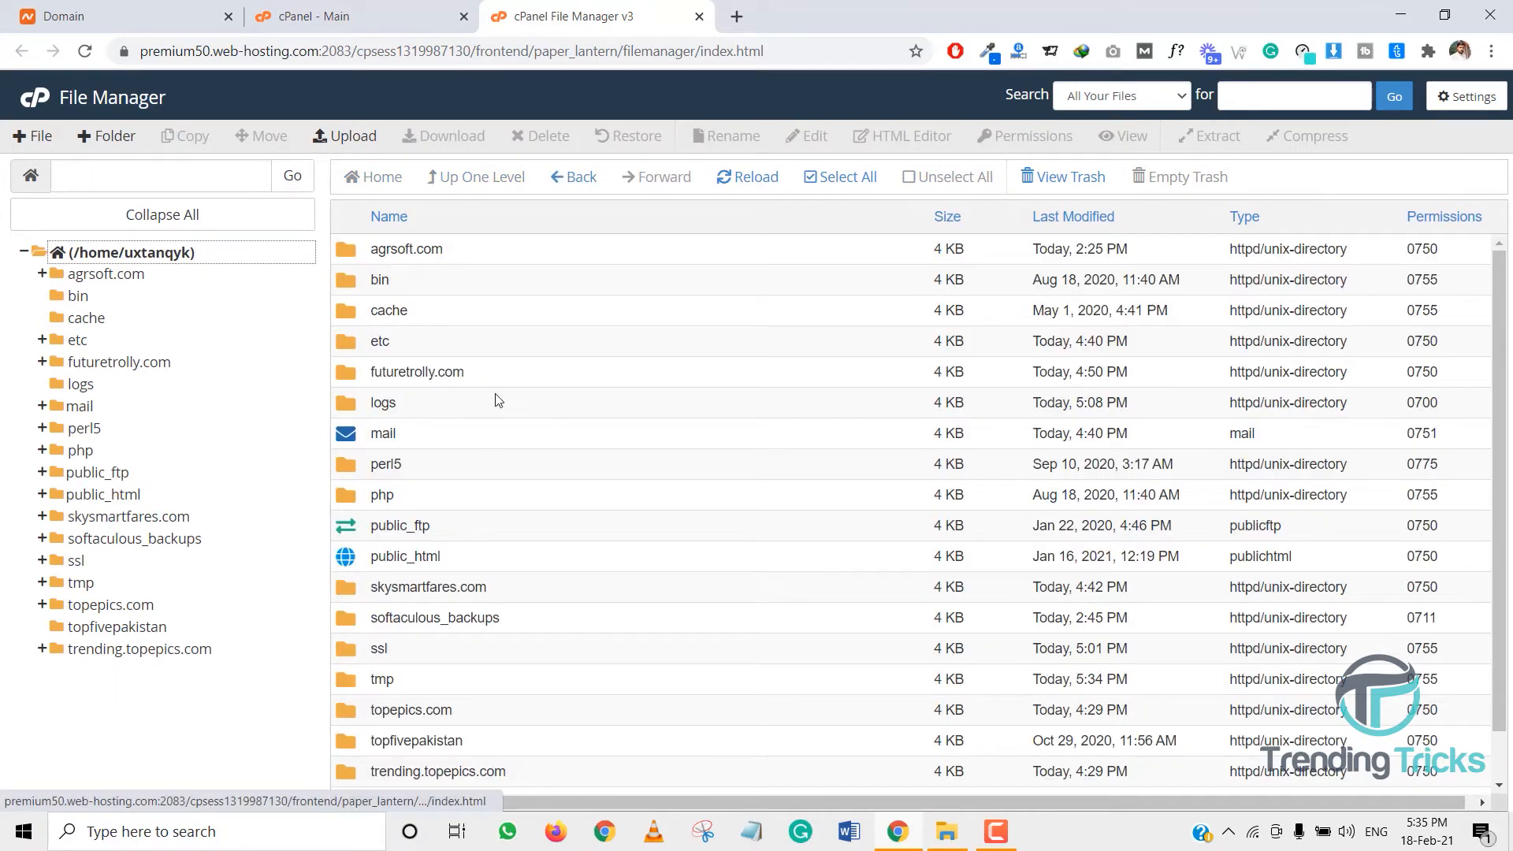
double_click(348, 375)
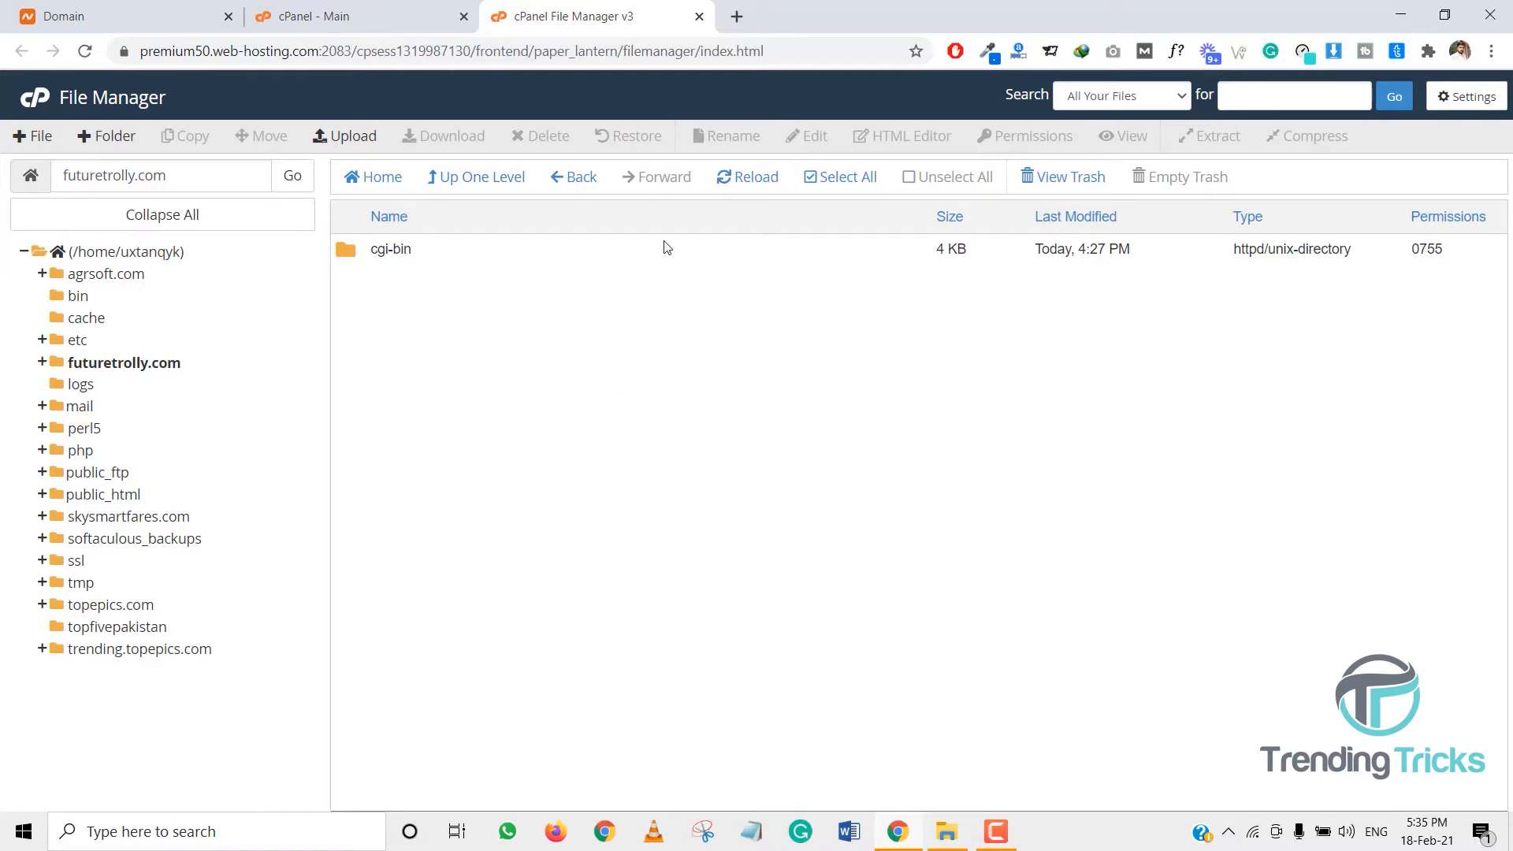
- Download the WordPress 5.6.1 zip from wordpress.org/download
click(734, 22)
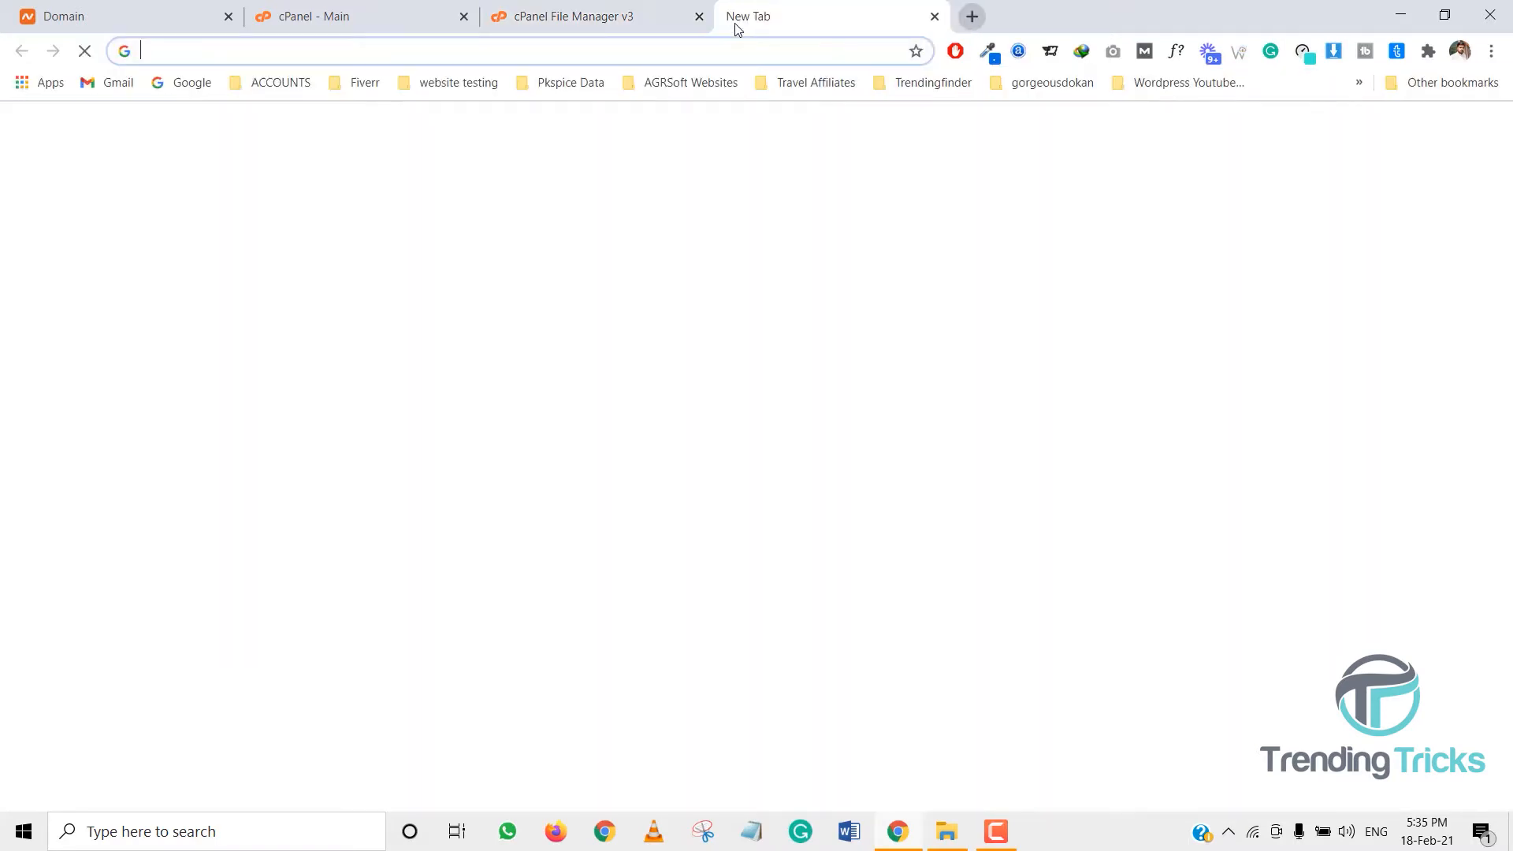
text(wordpress down)
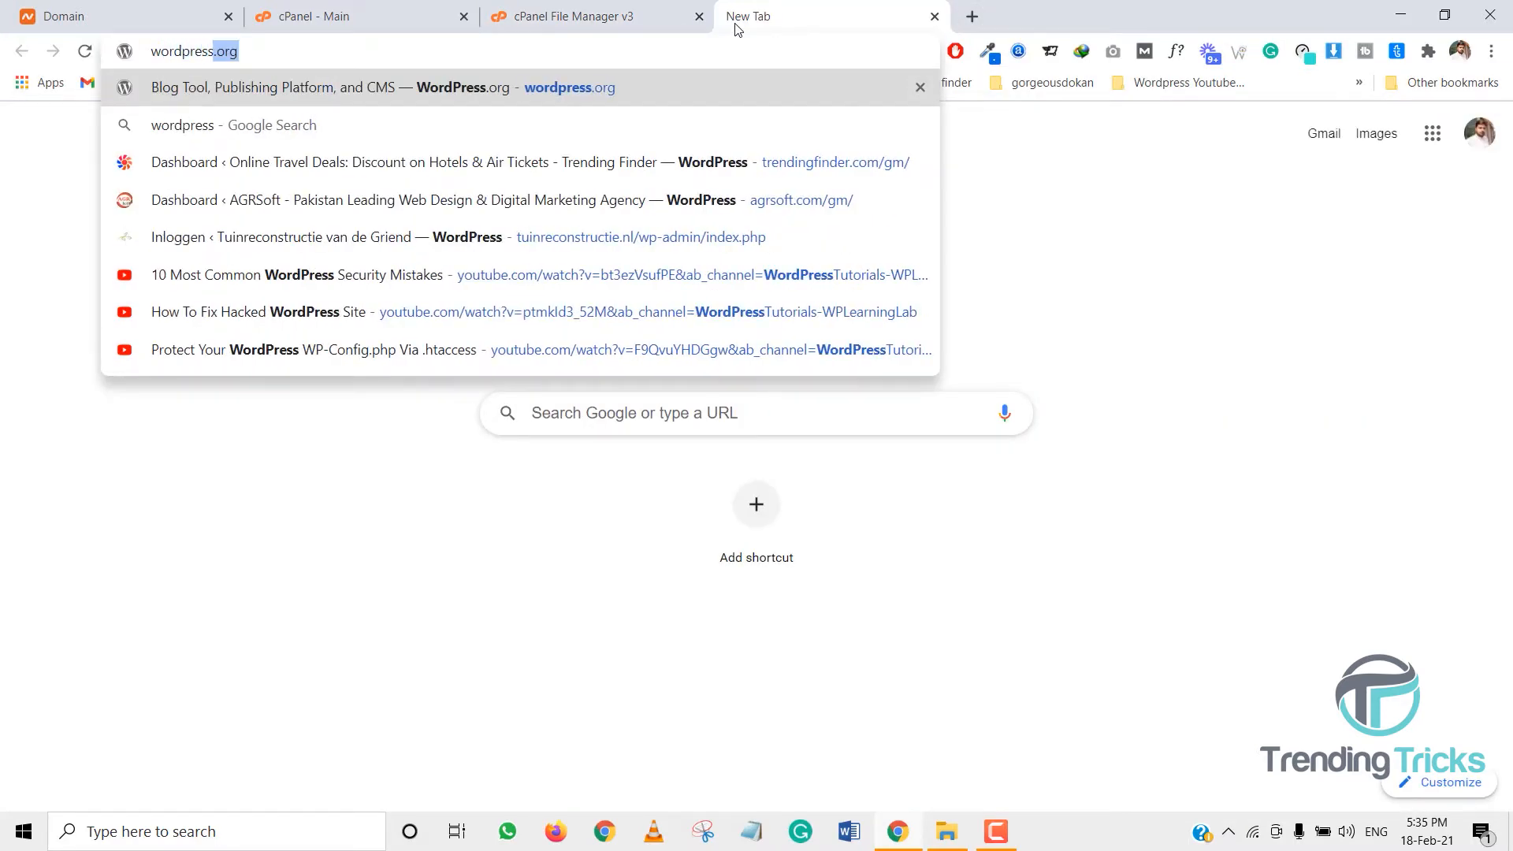
text(load)
key(Return)
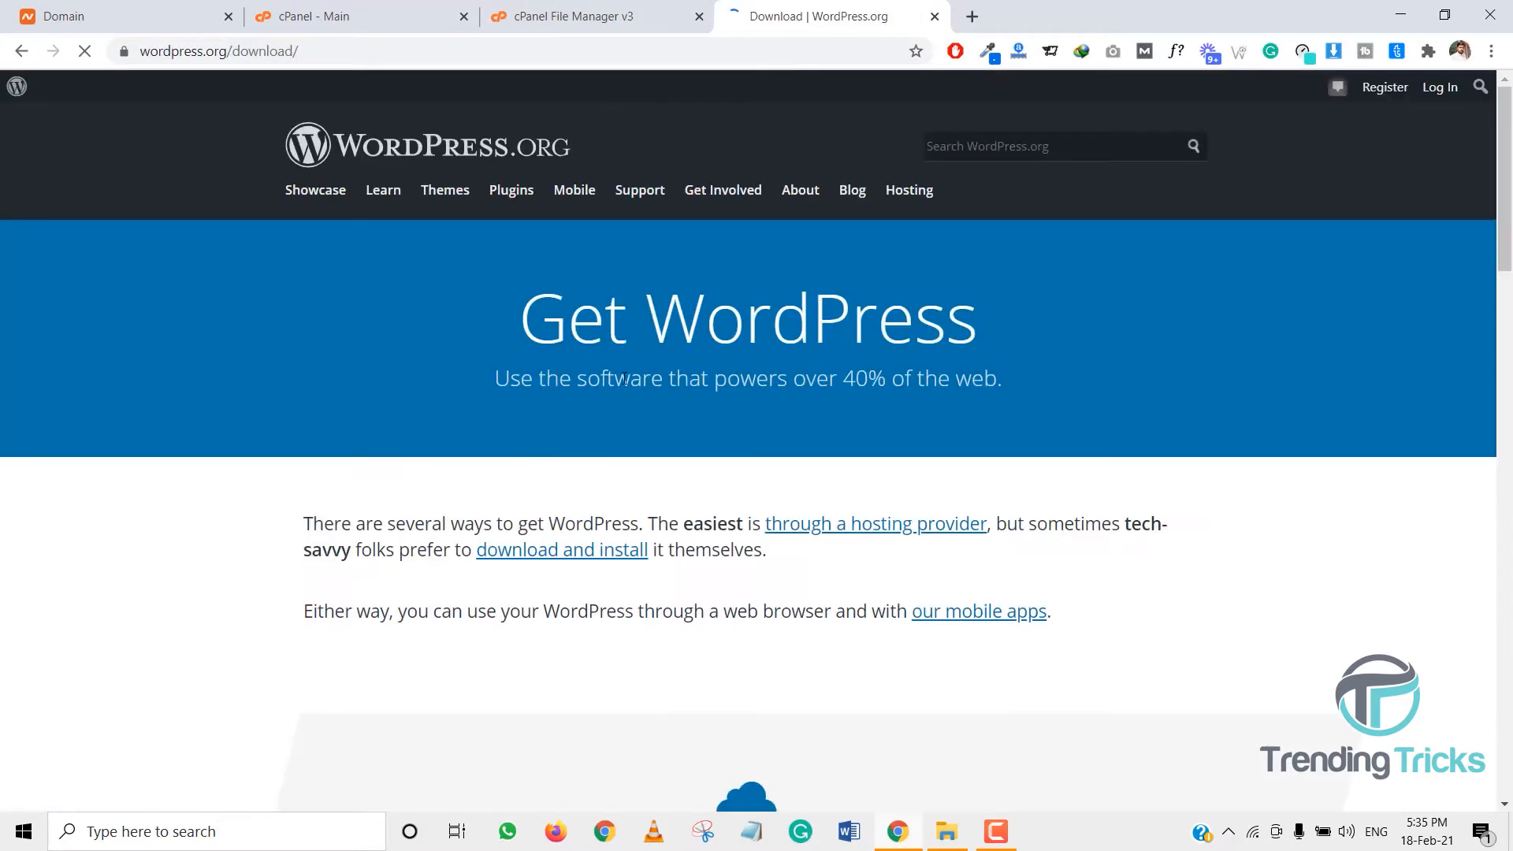
scroll(642, 429, down, 15)
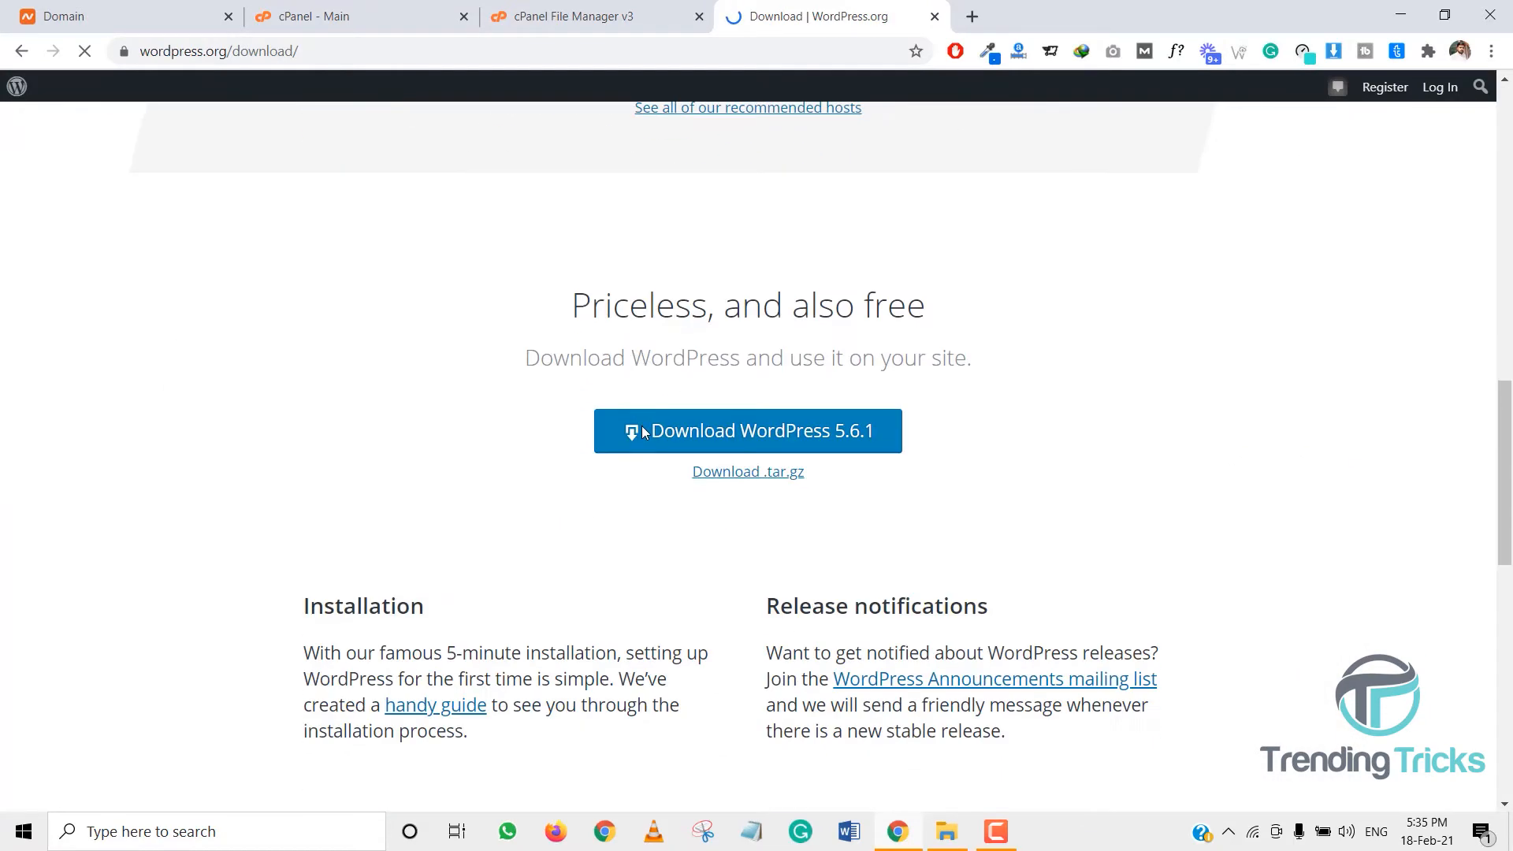
click(859, 430)
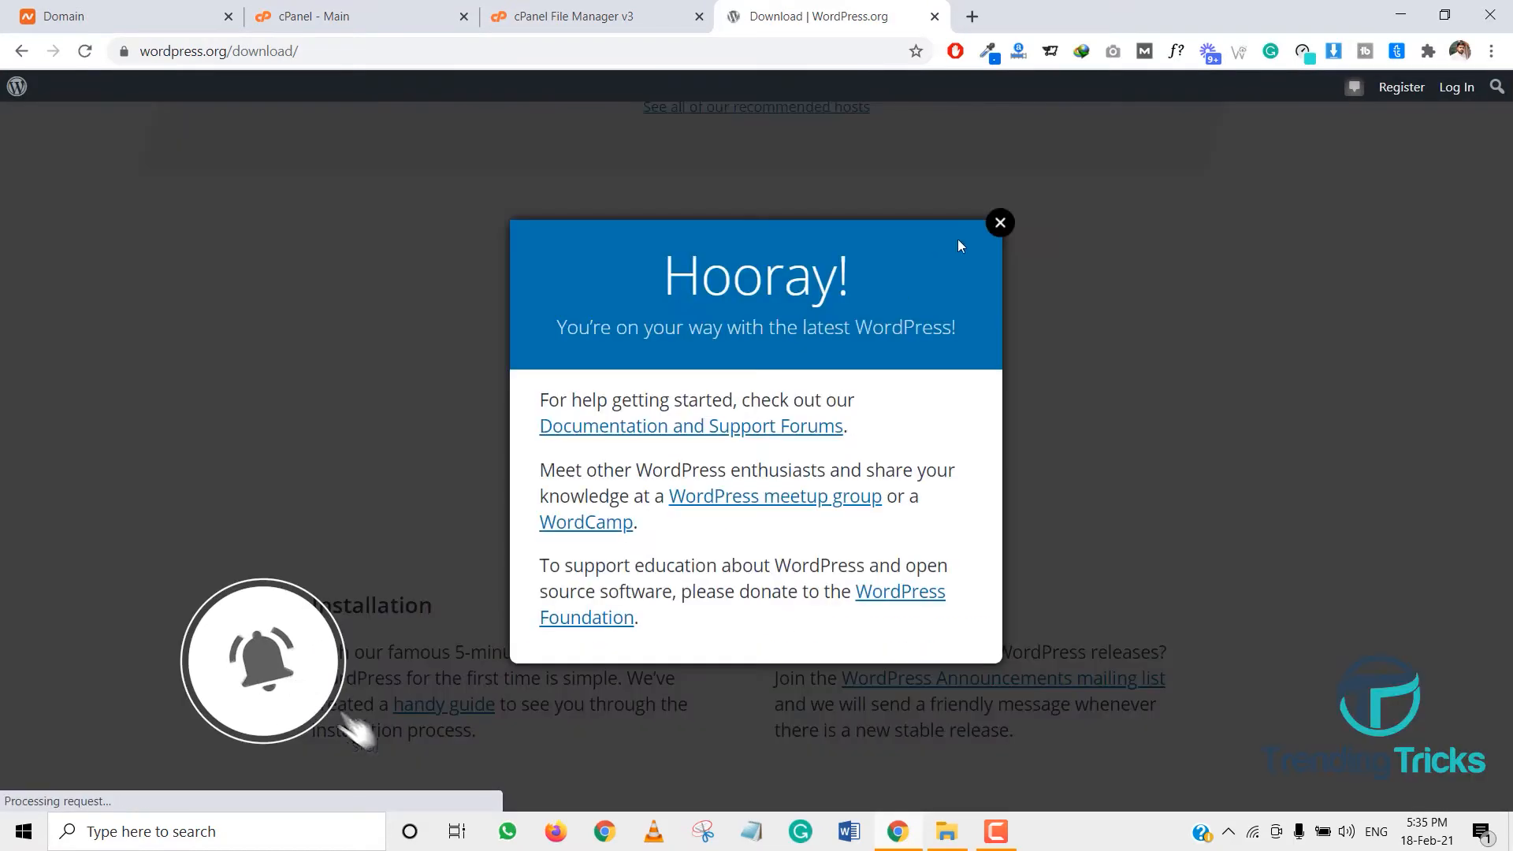
click(1000, 223)
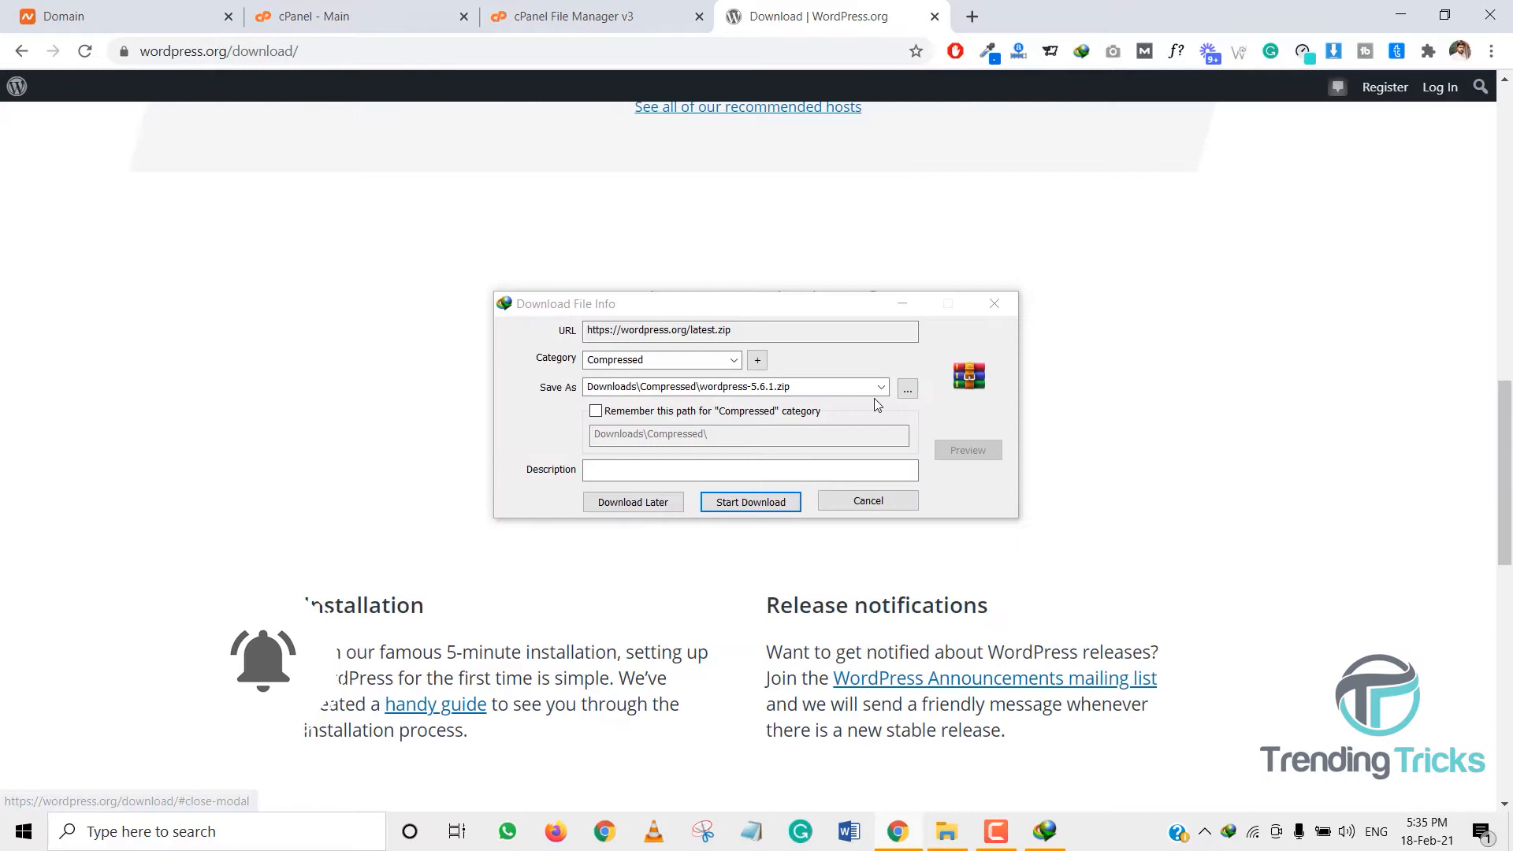
click(784, 497)
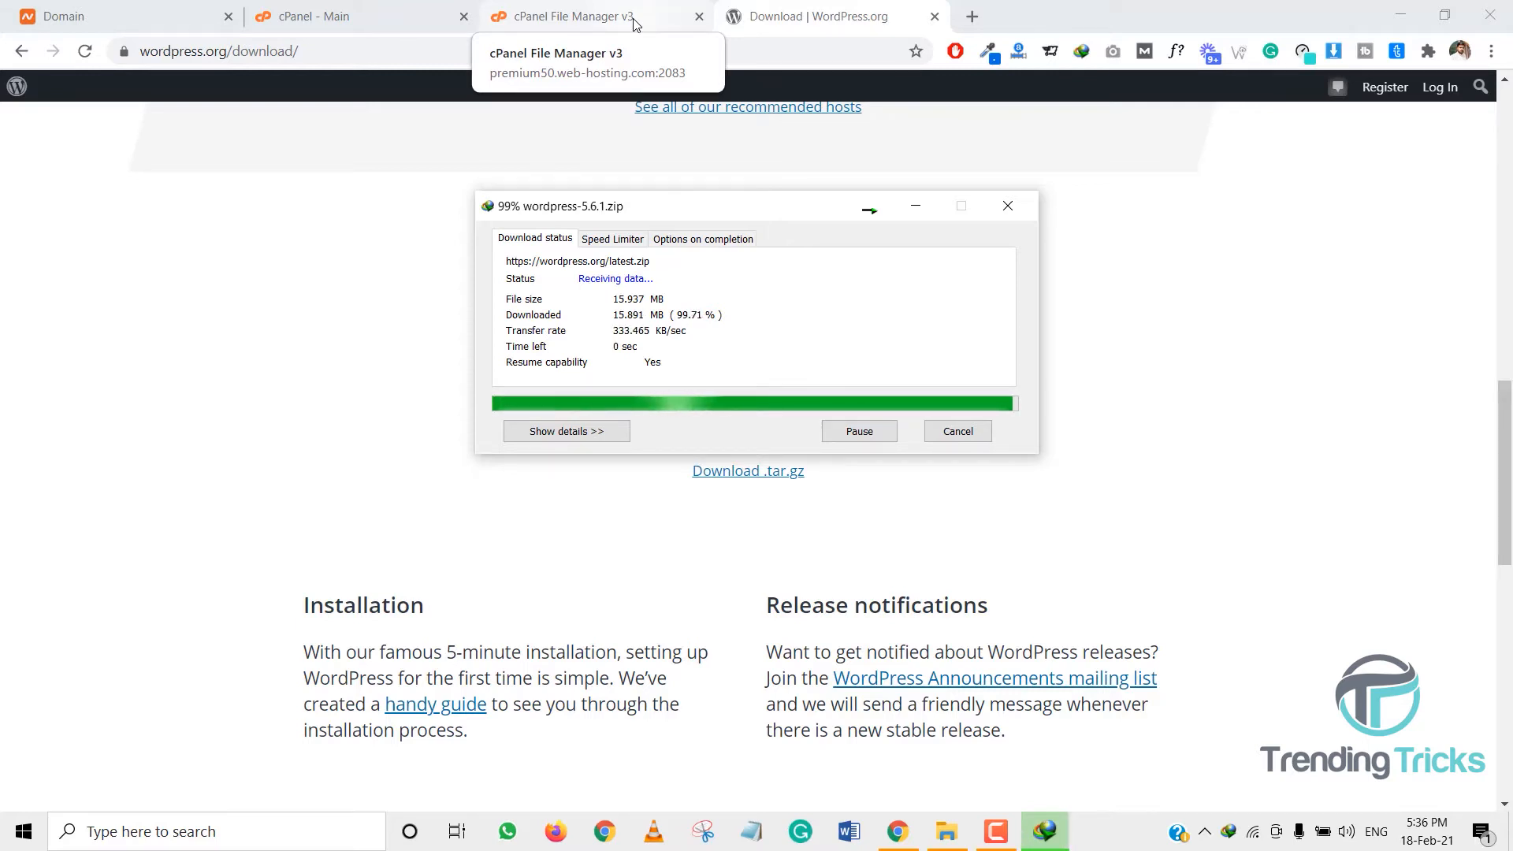
click(634, 24)
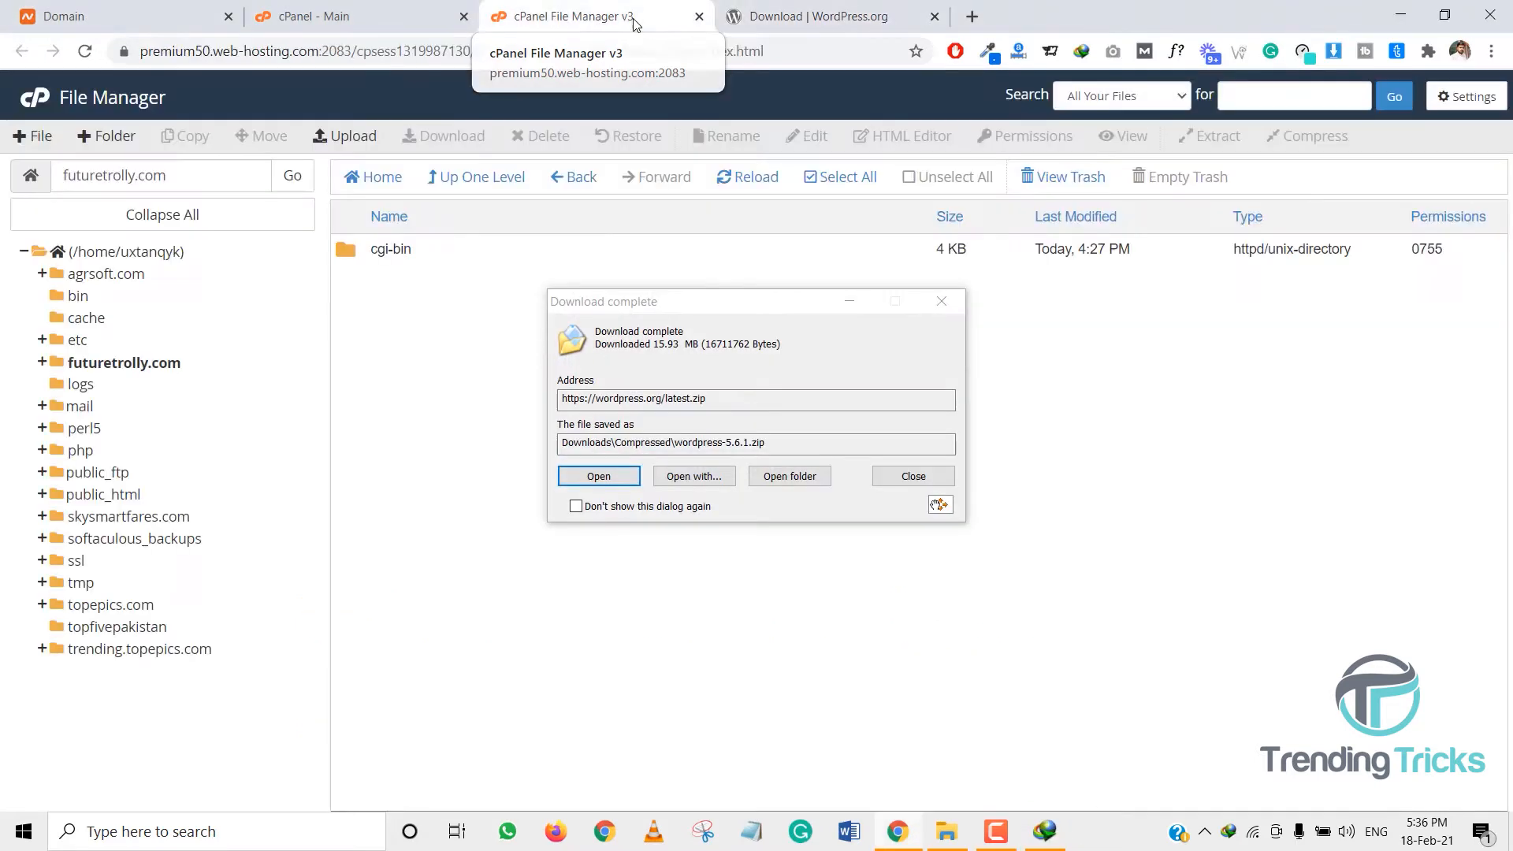
- Dismiss the download notice and open the futuretrolly.com folder in File Manager
click(900, 476)
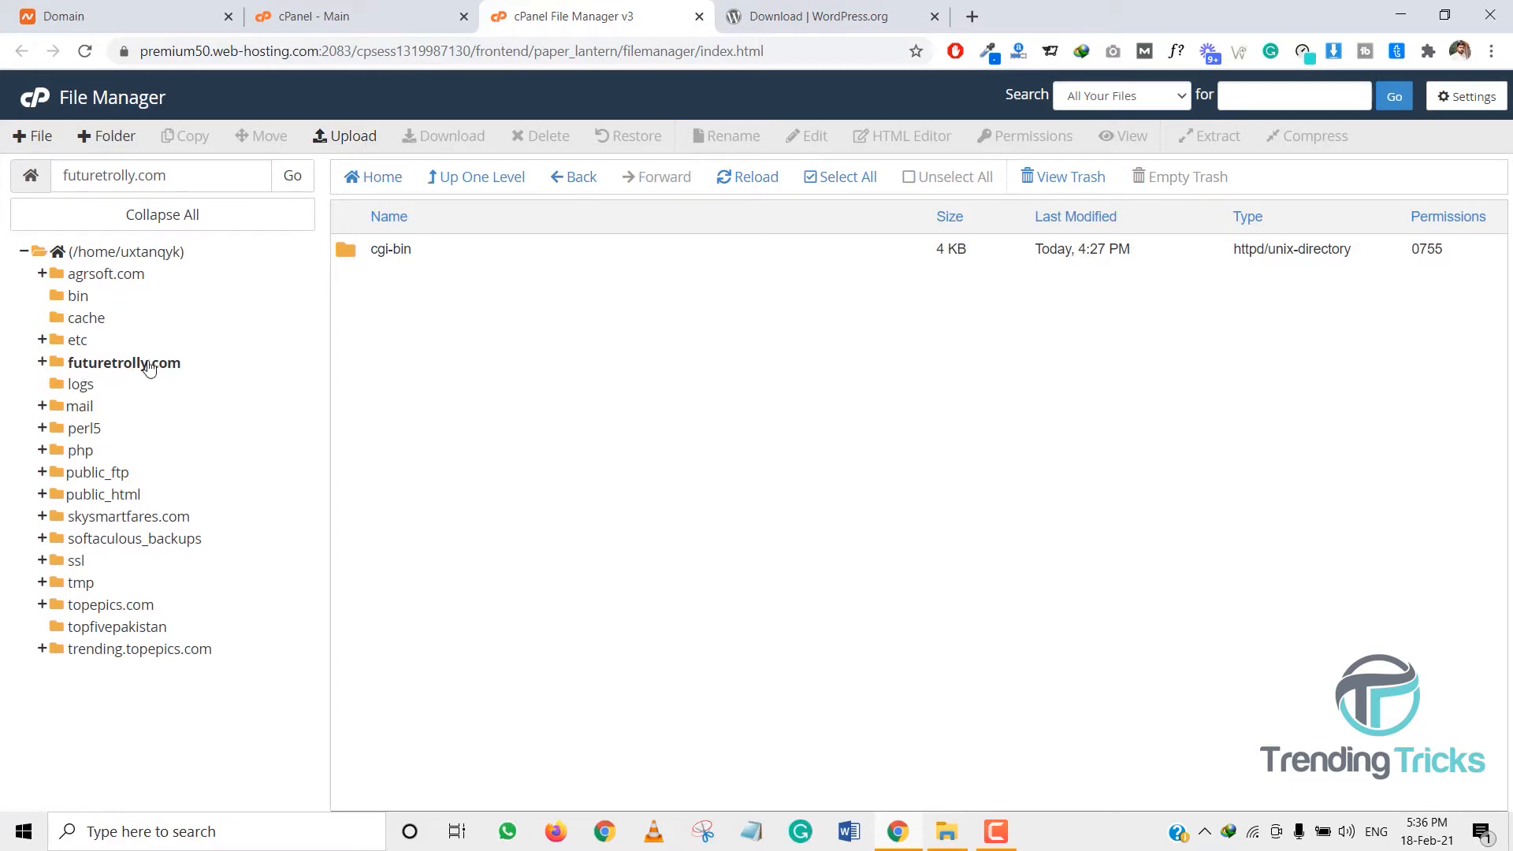
click(128, 253)
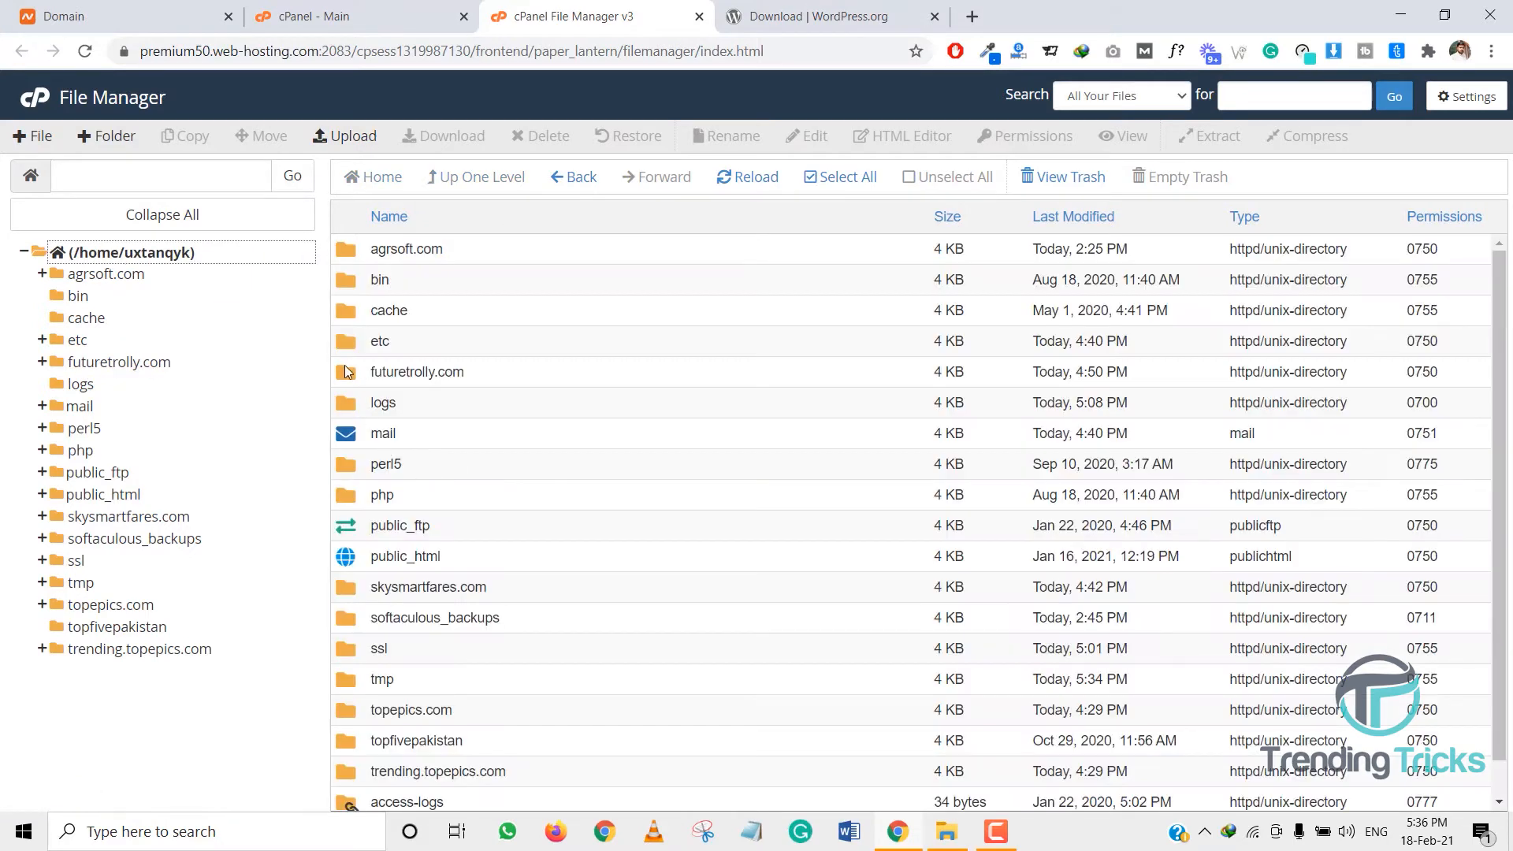
double_click(344, 371)
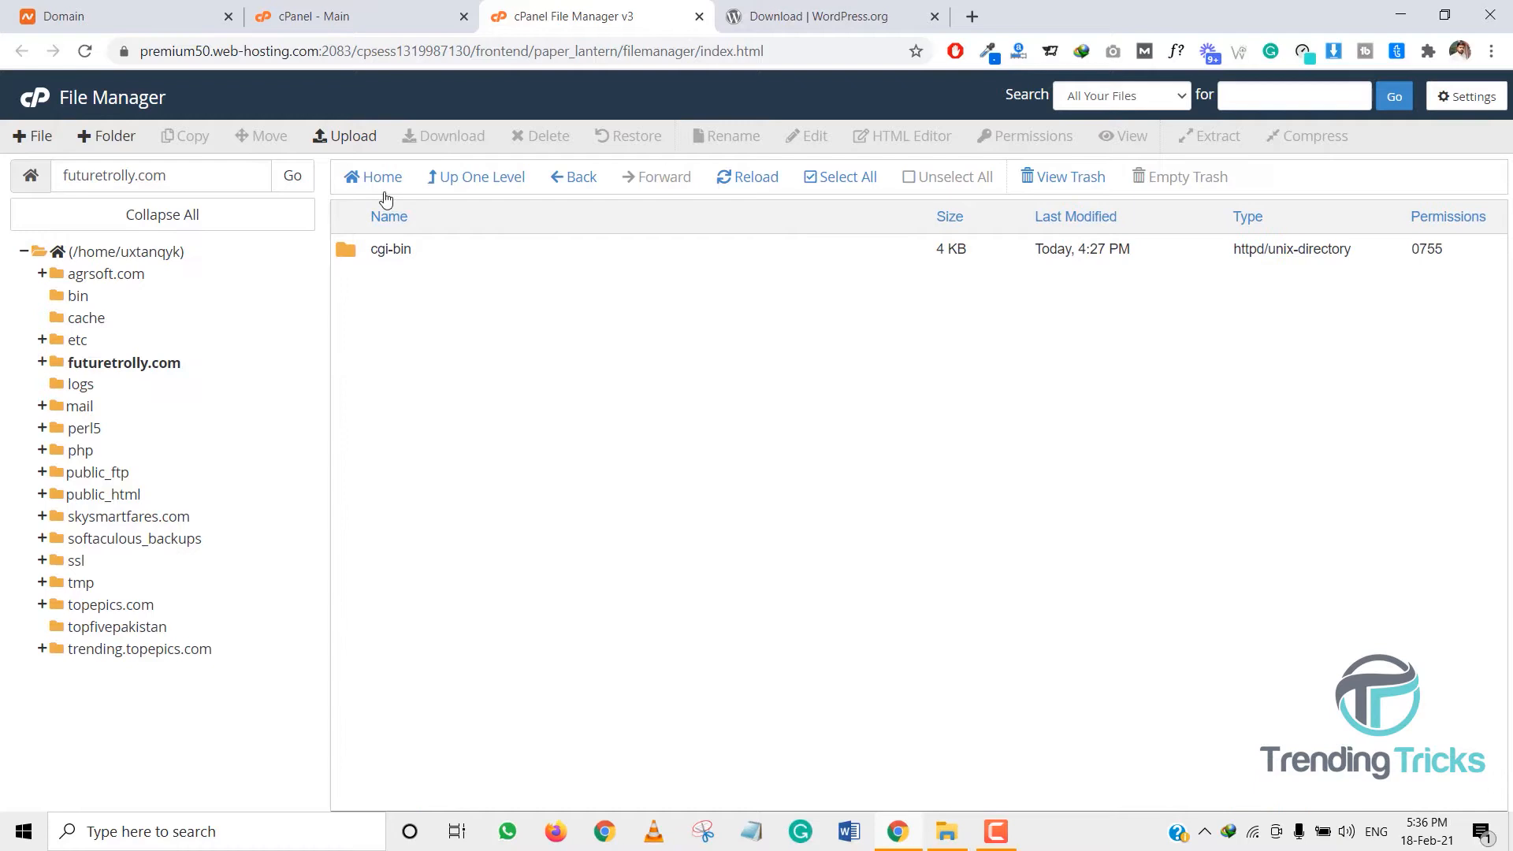
- Upload Downloads\Compressed\wordpress-5.6.1.zip into the futuretrolly.com folder
click(368, 140)
click(721, 414)
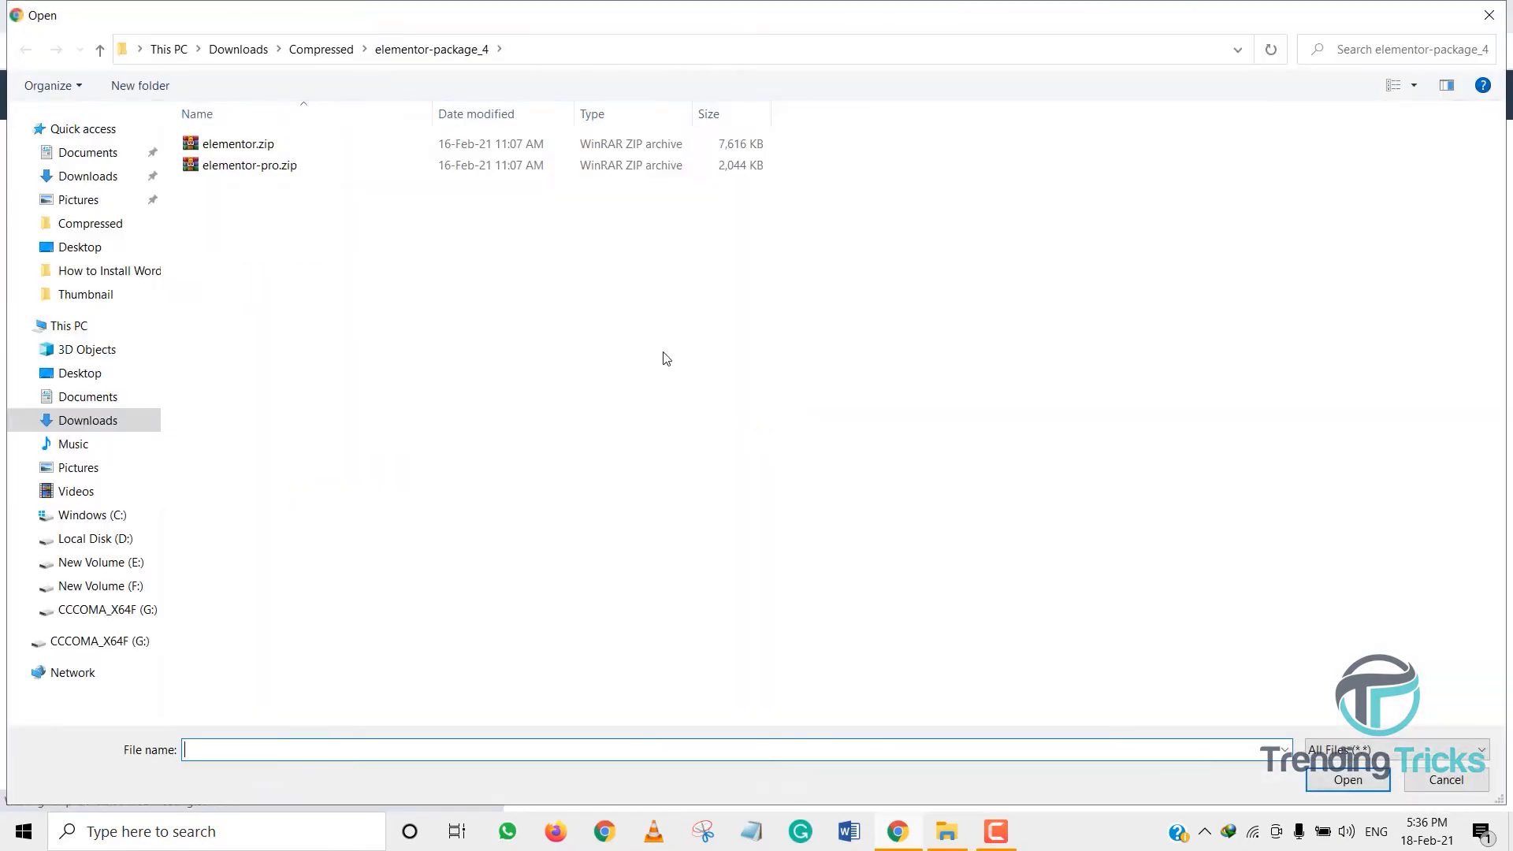
click(91, 177)
double_click(334, 217)
key(w)
key(w)
key(w)
key(w)
key(w)
key(w)
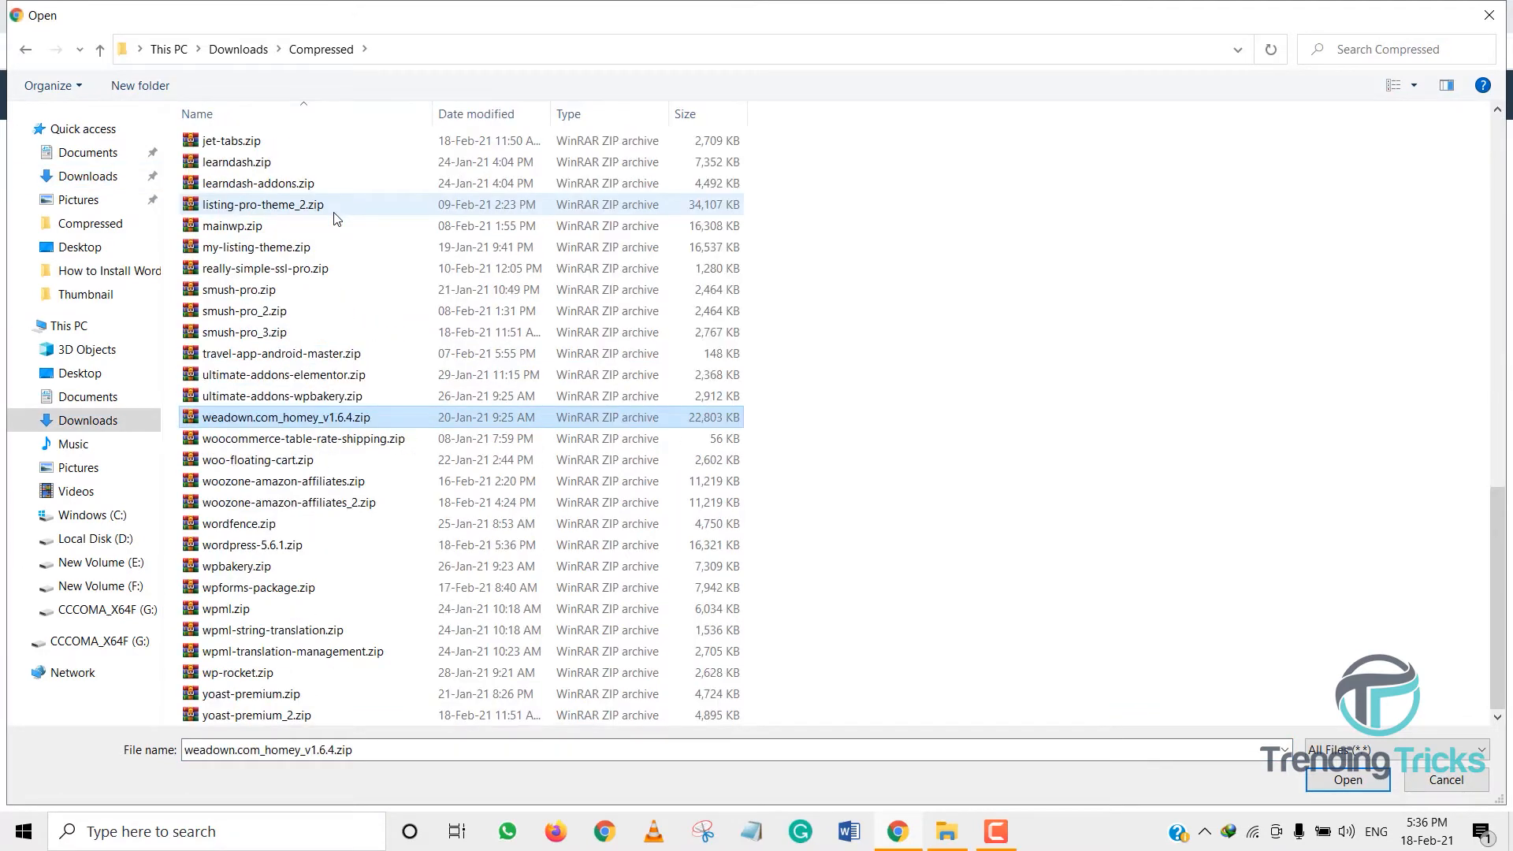
key(w)
key(w)
key(w)
key(w)
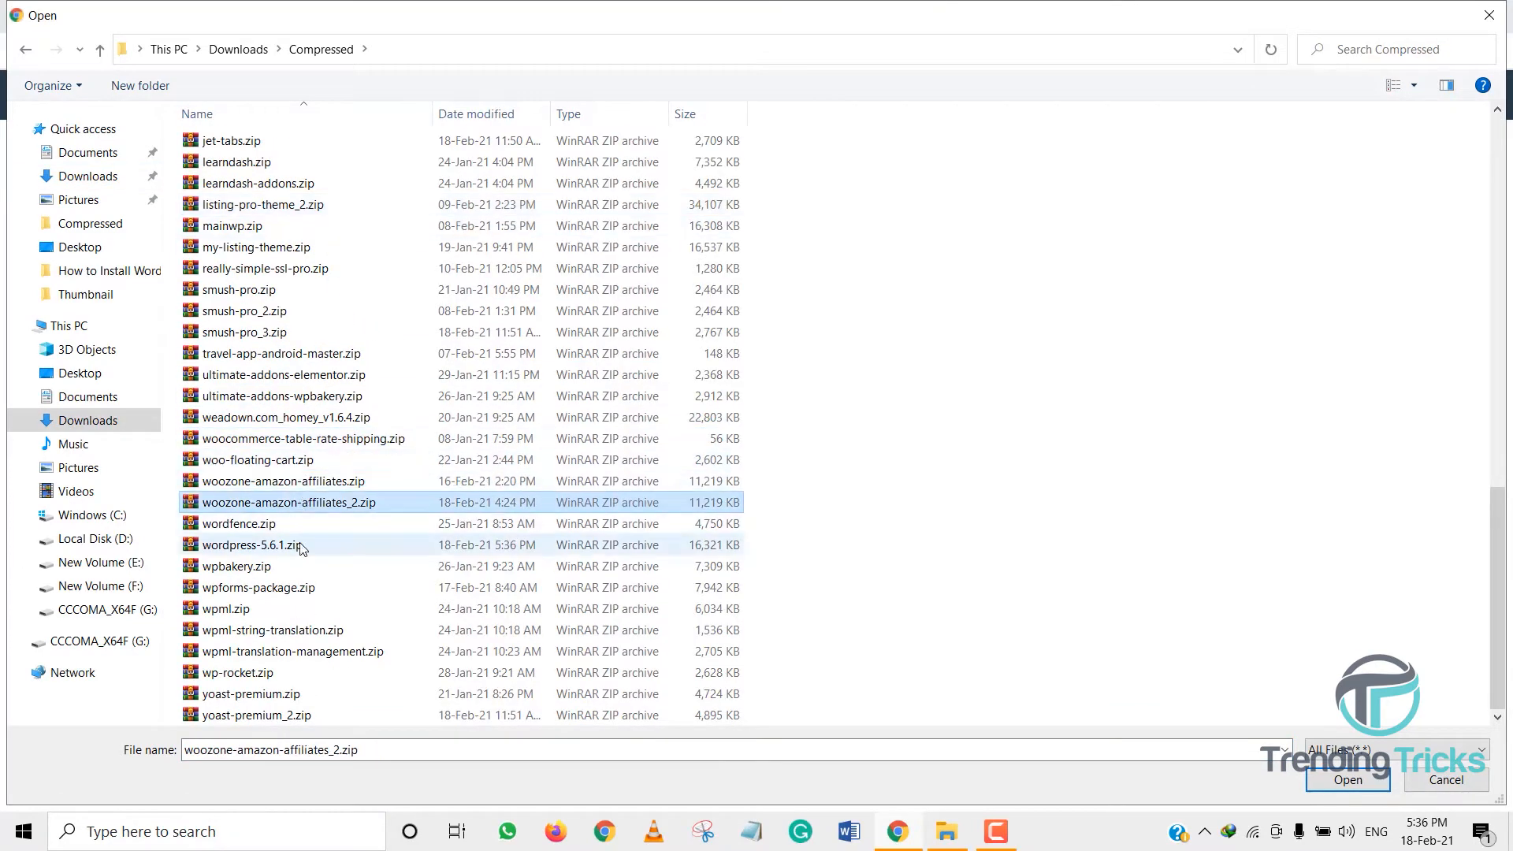
double_click(299, 545)
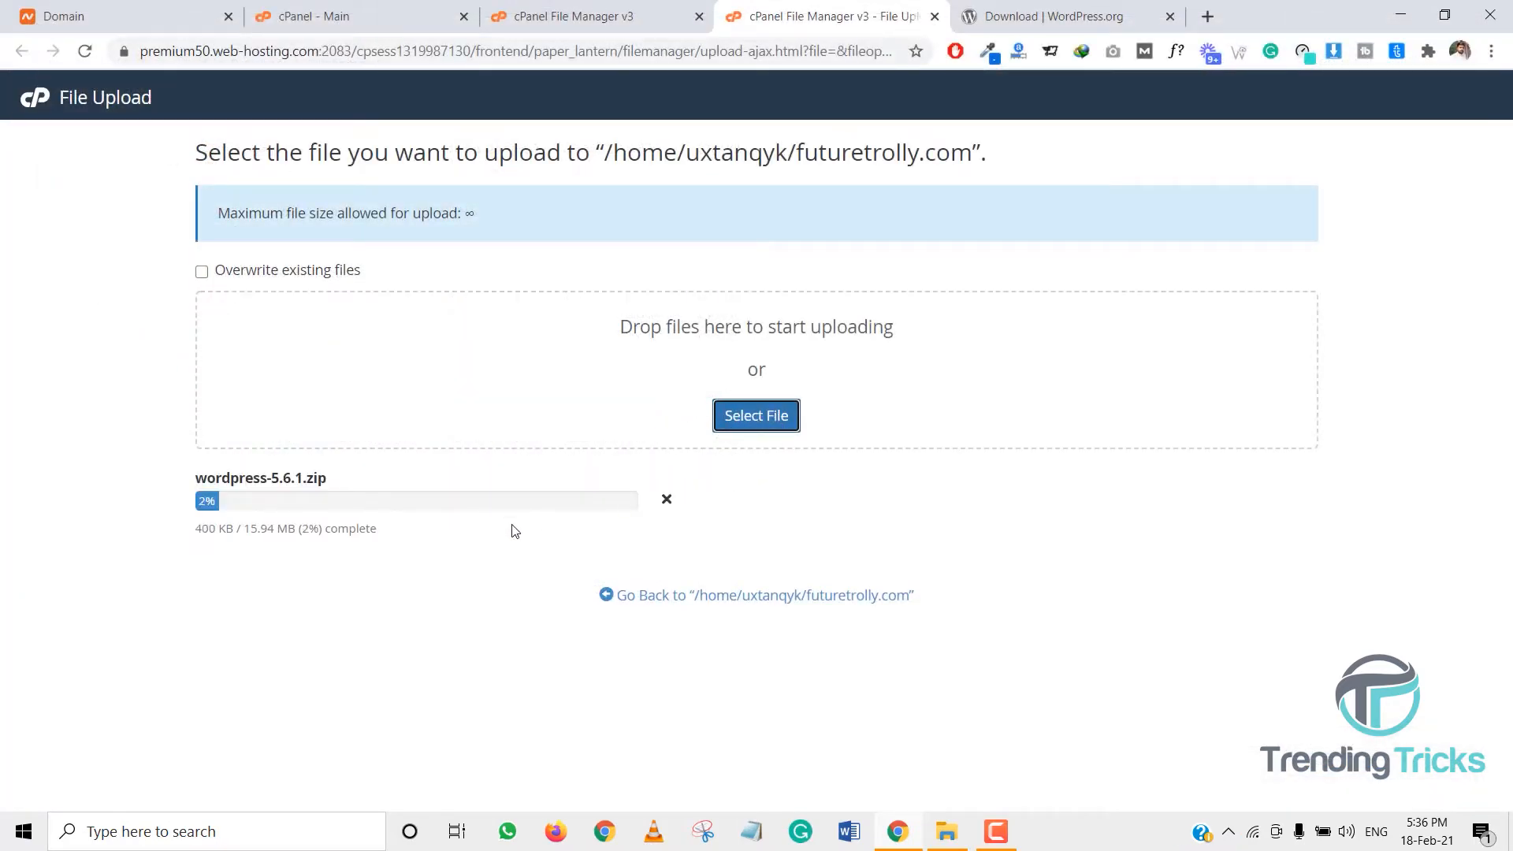
click(569, 27)
click(346, 17)
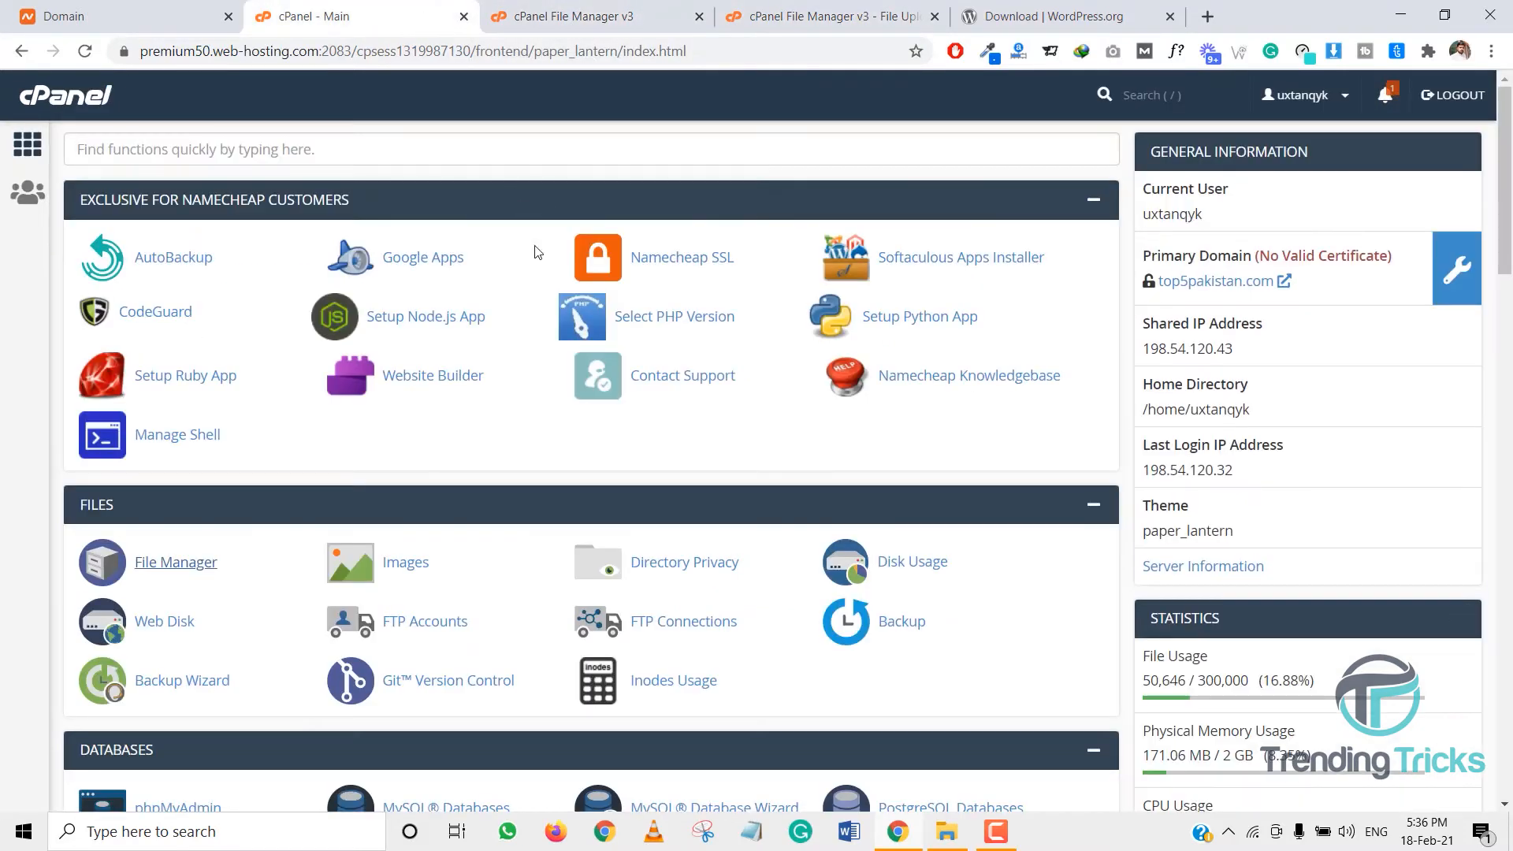
scroll(422, 432, down, 5)
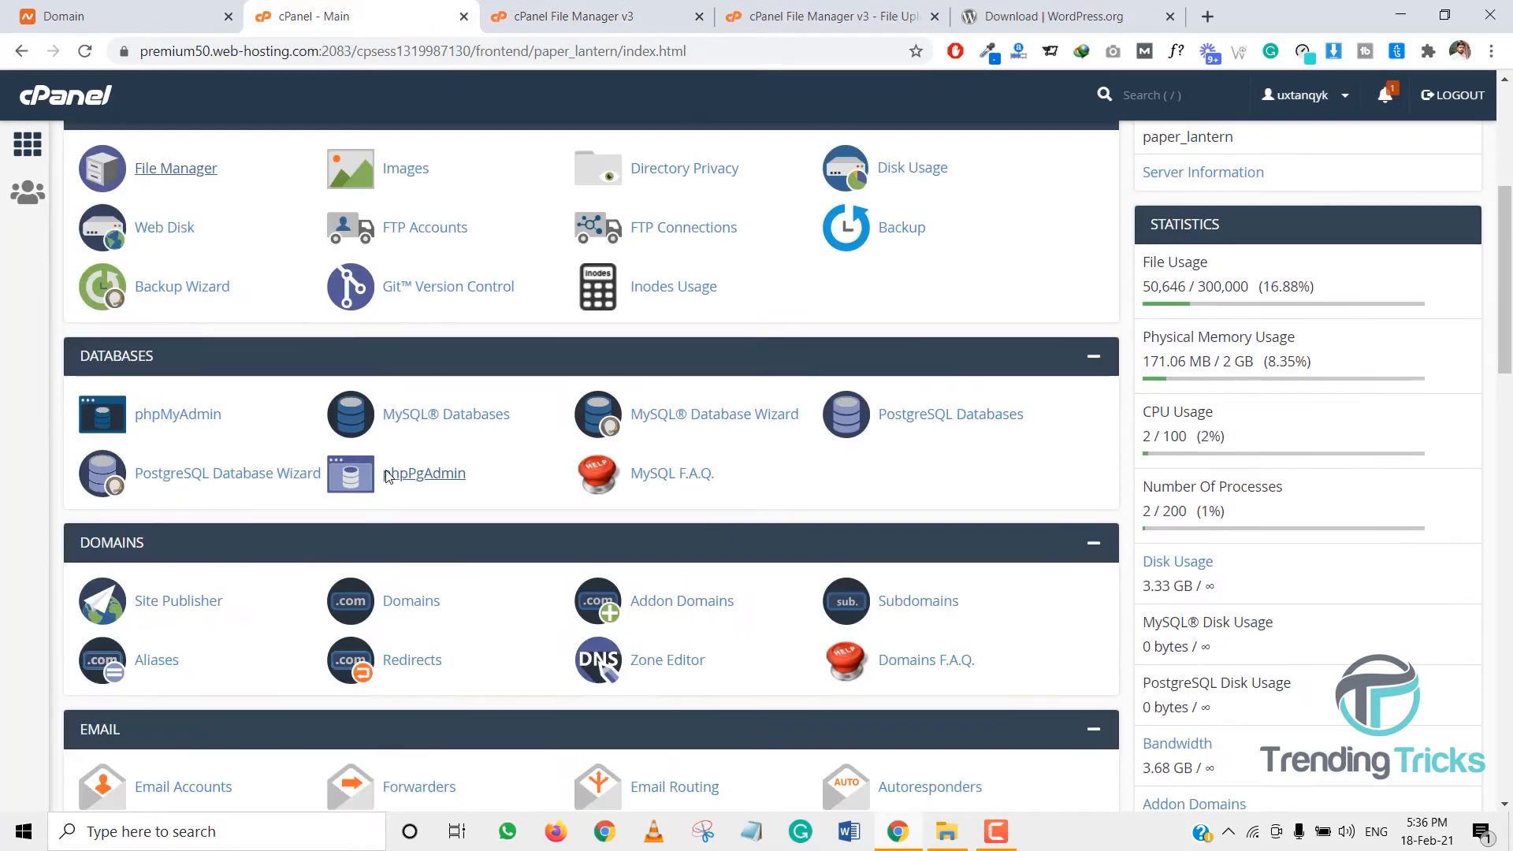
- Create the MySQL database futuretroly_123 with the wizard, noting its name in Notepad
click(715, 420)
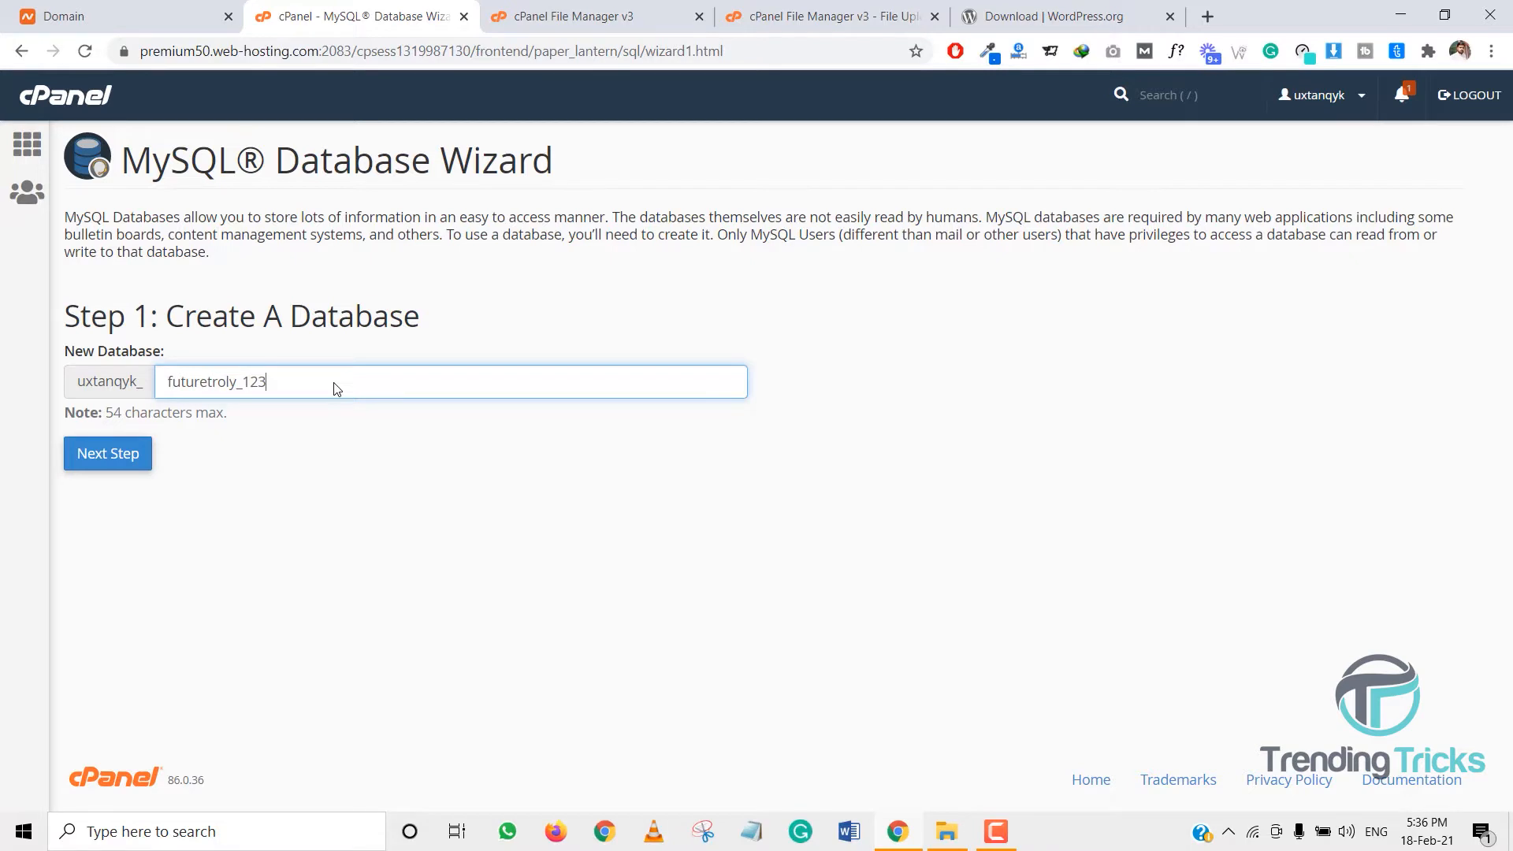
double_click(336, 388)
key(ctrl+c)
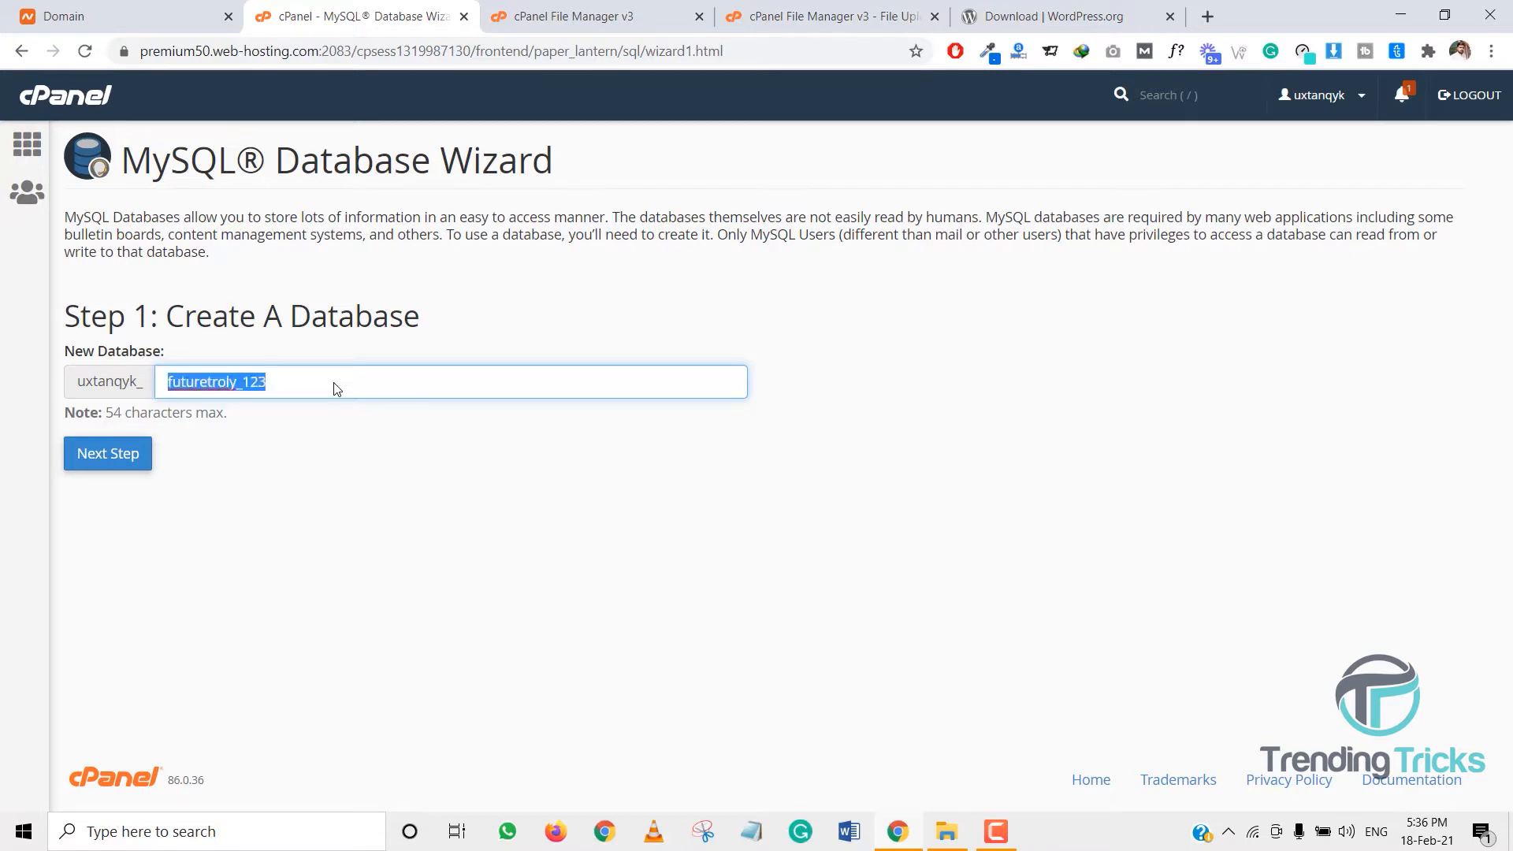
click(753, 831)
key(Return)
key(Return)
key(Return)
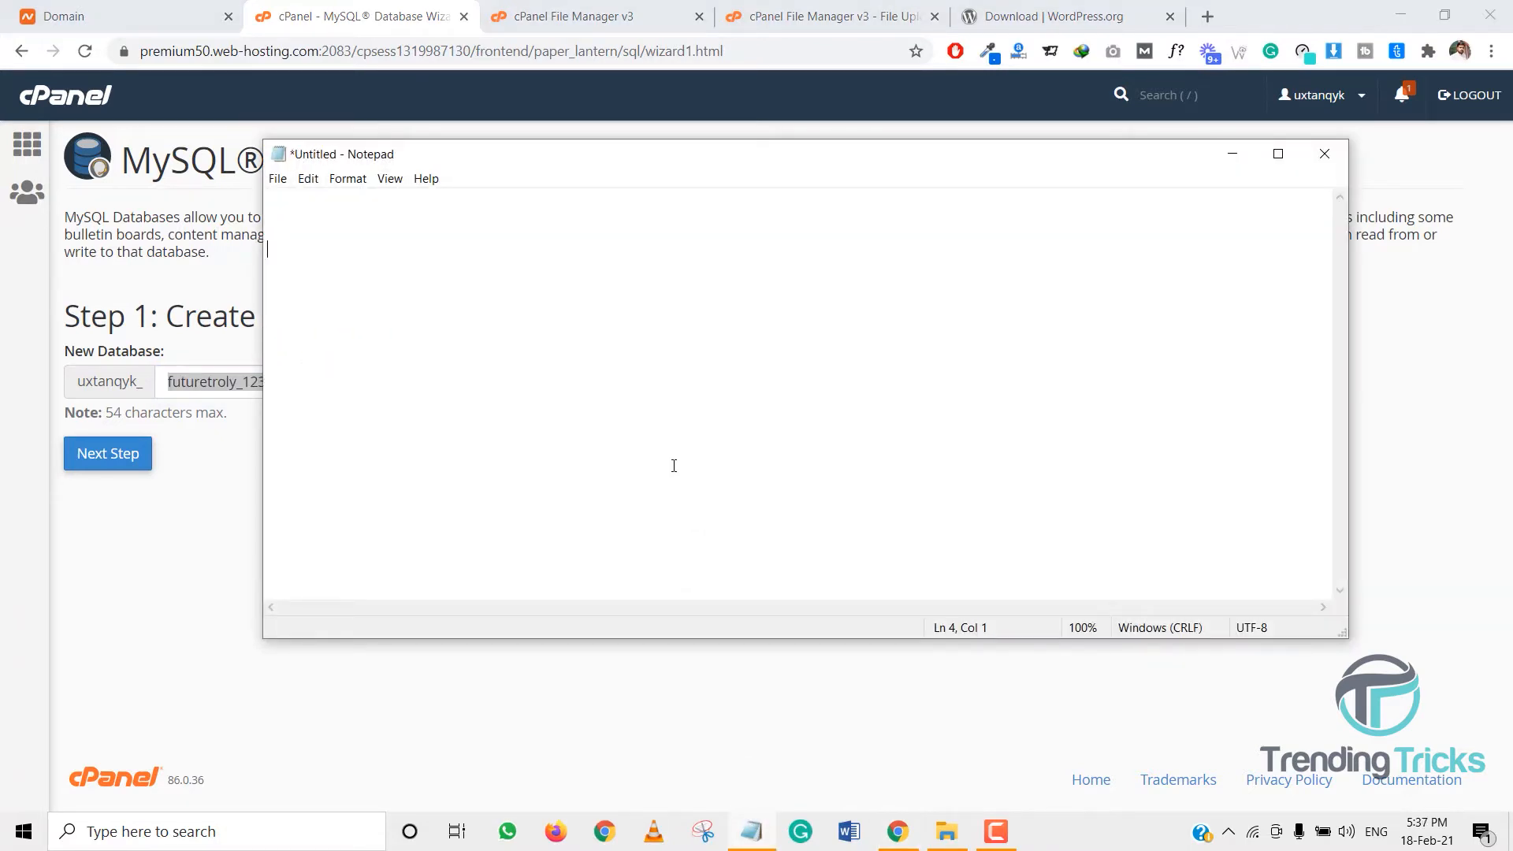
key(ctrl+v)
click(209, 521)
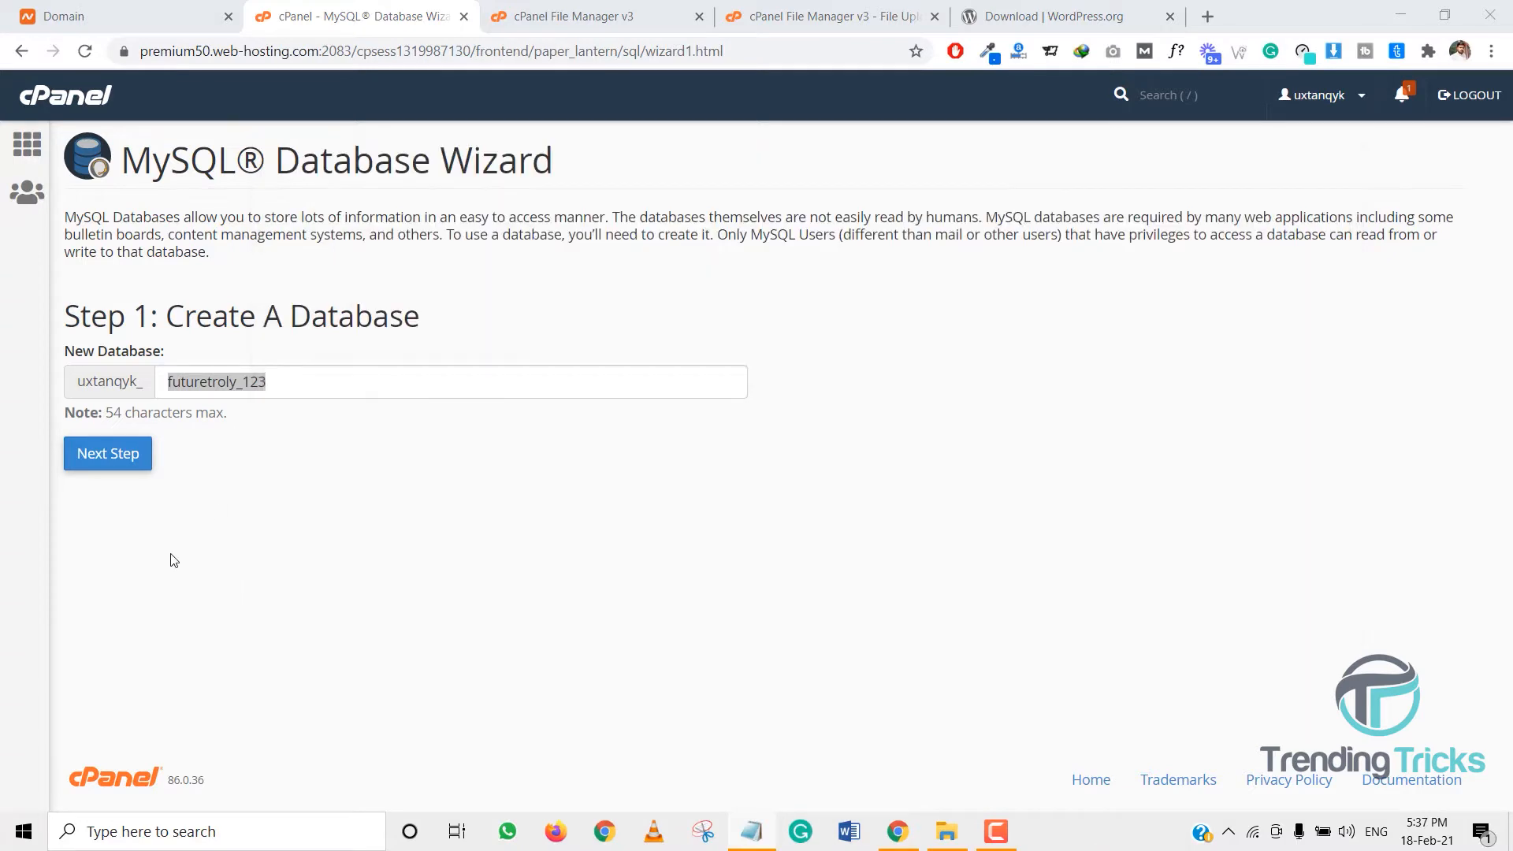
click(117, 470)
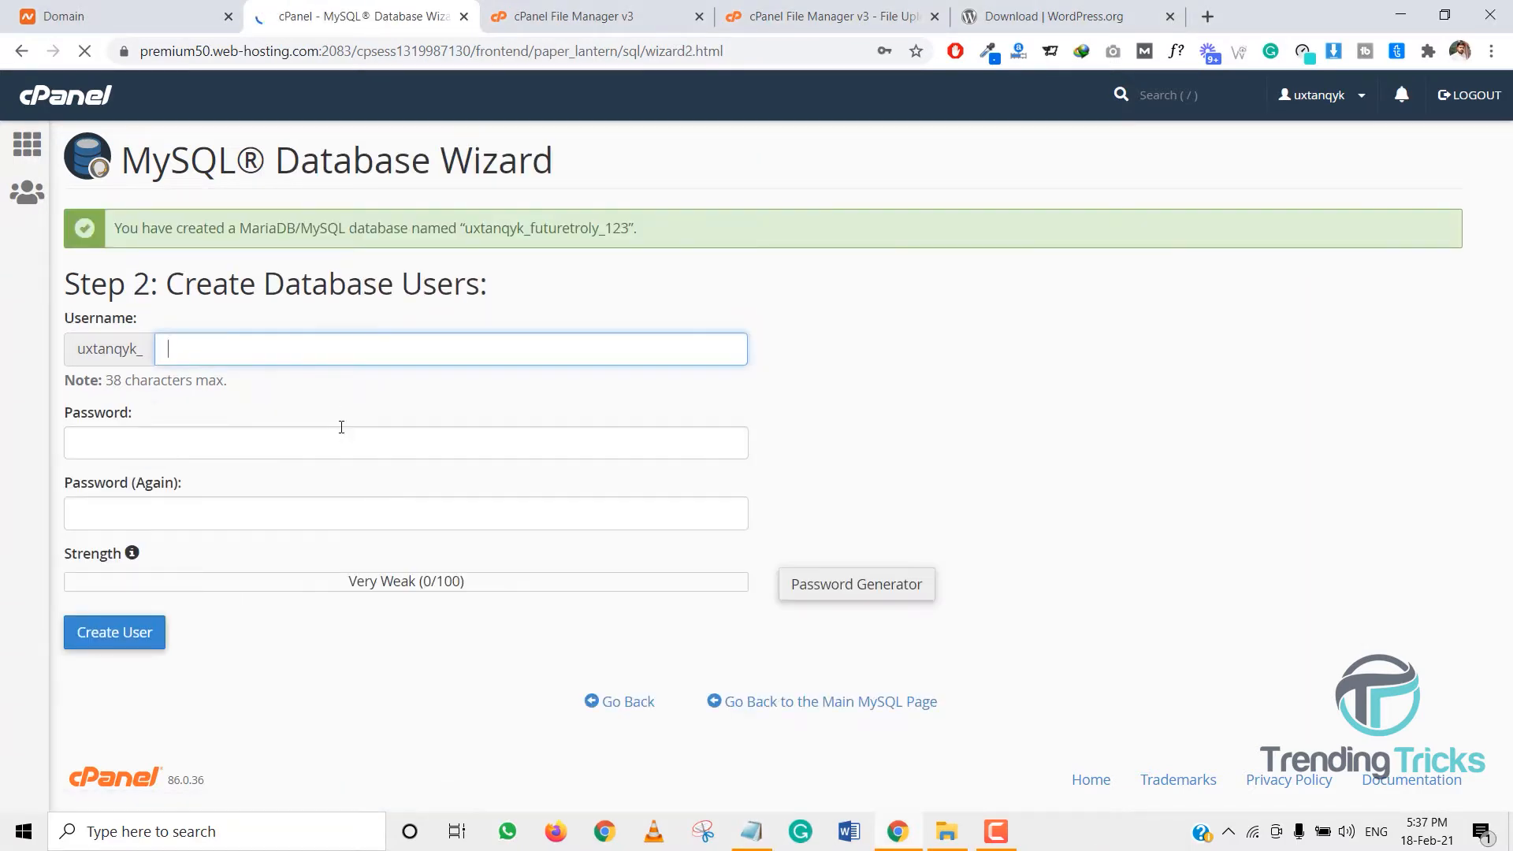
- Enter database user name futuretroly_123 and generate a strong random password
key(ctrl+v)
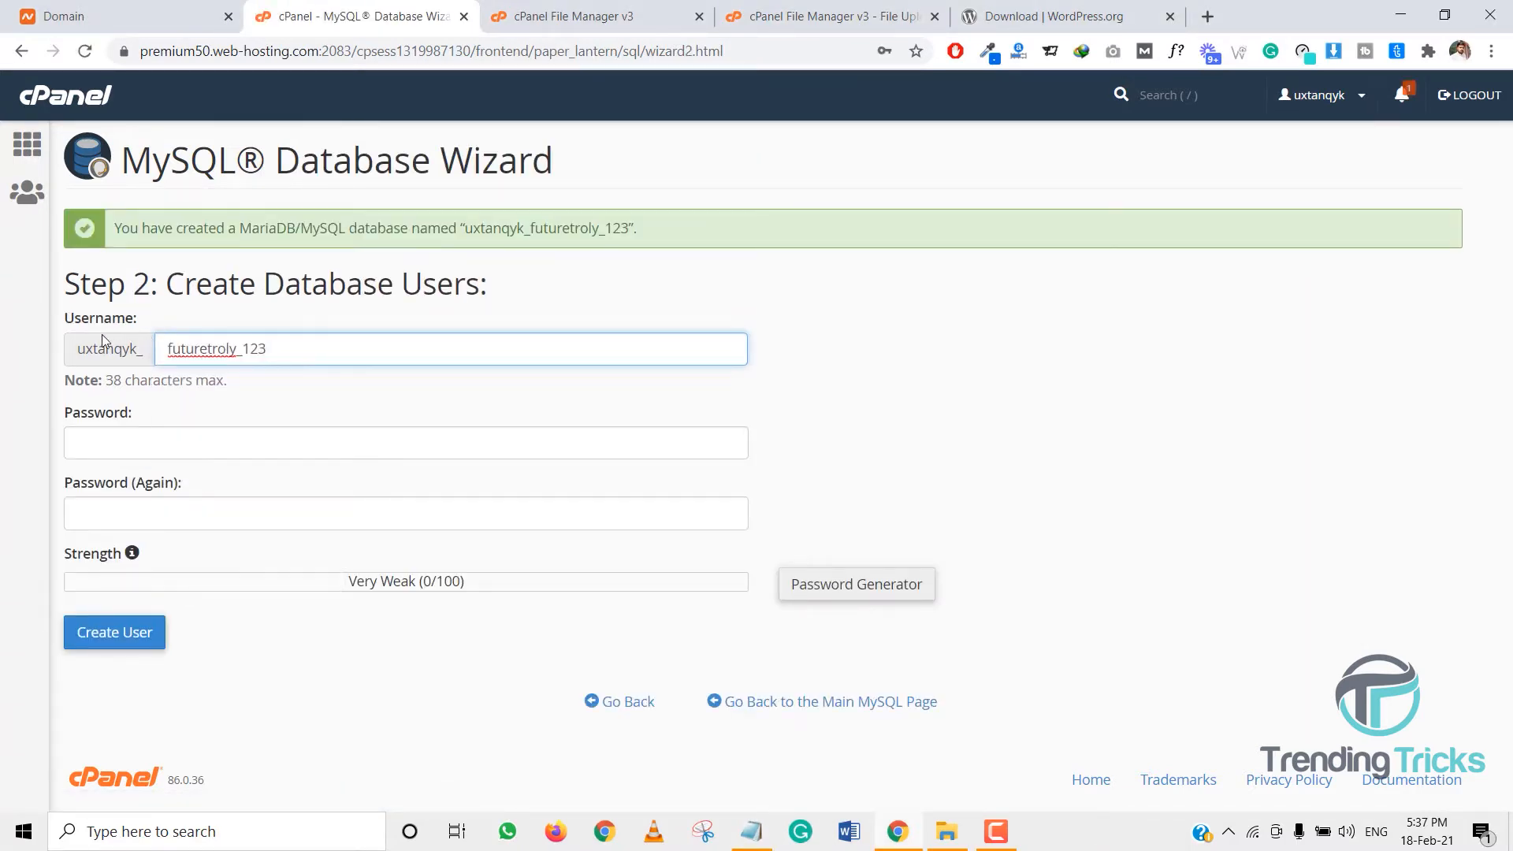
drag(69, 323, 137, 326)
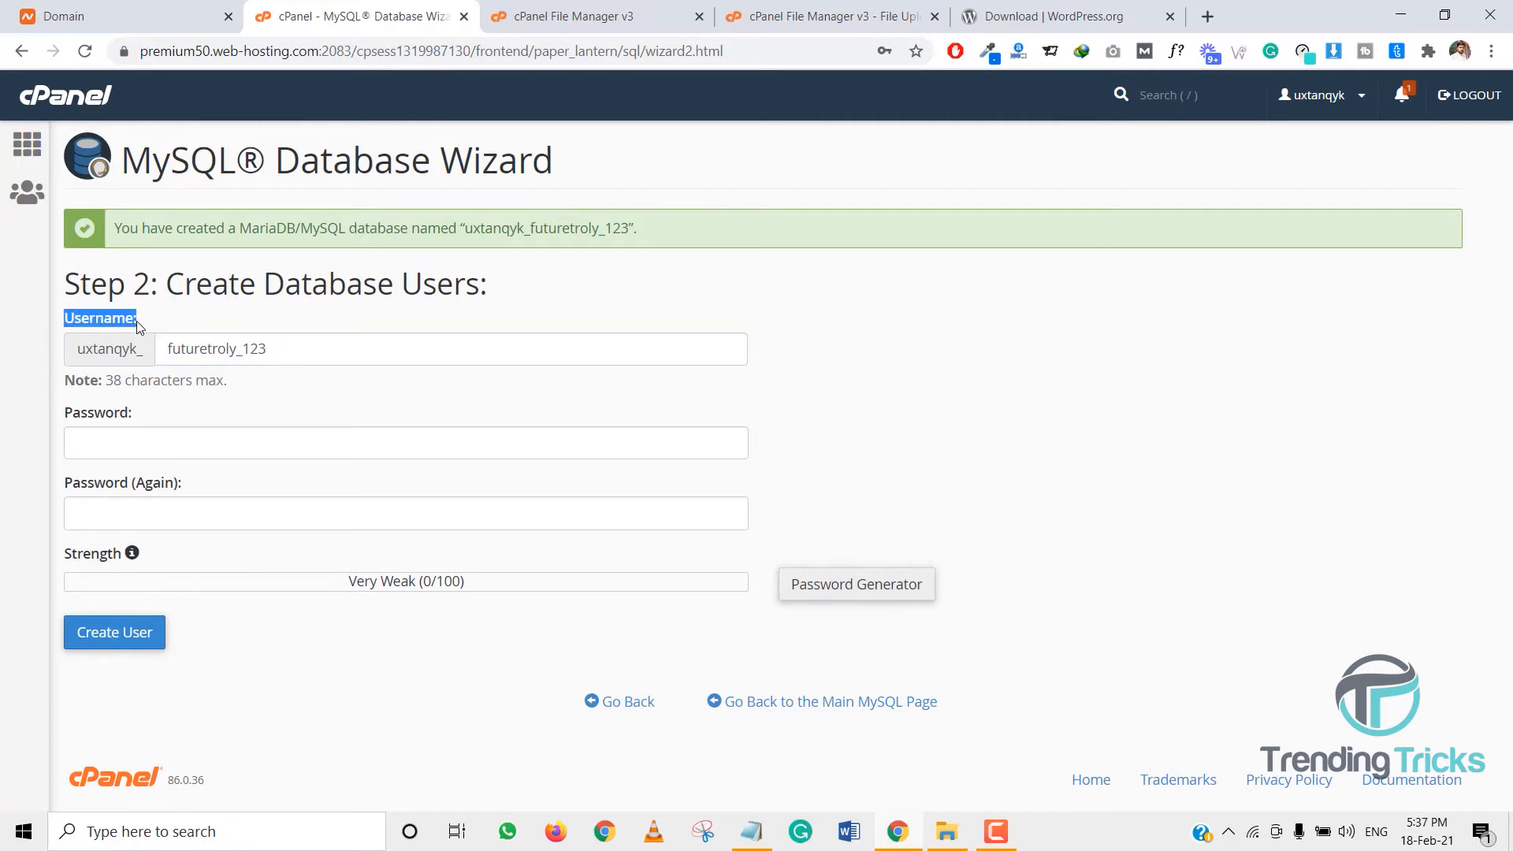
click(199, 442)
click(827, 597)
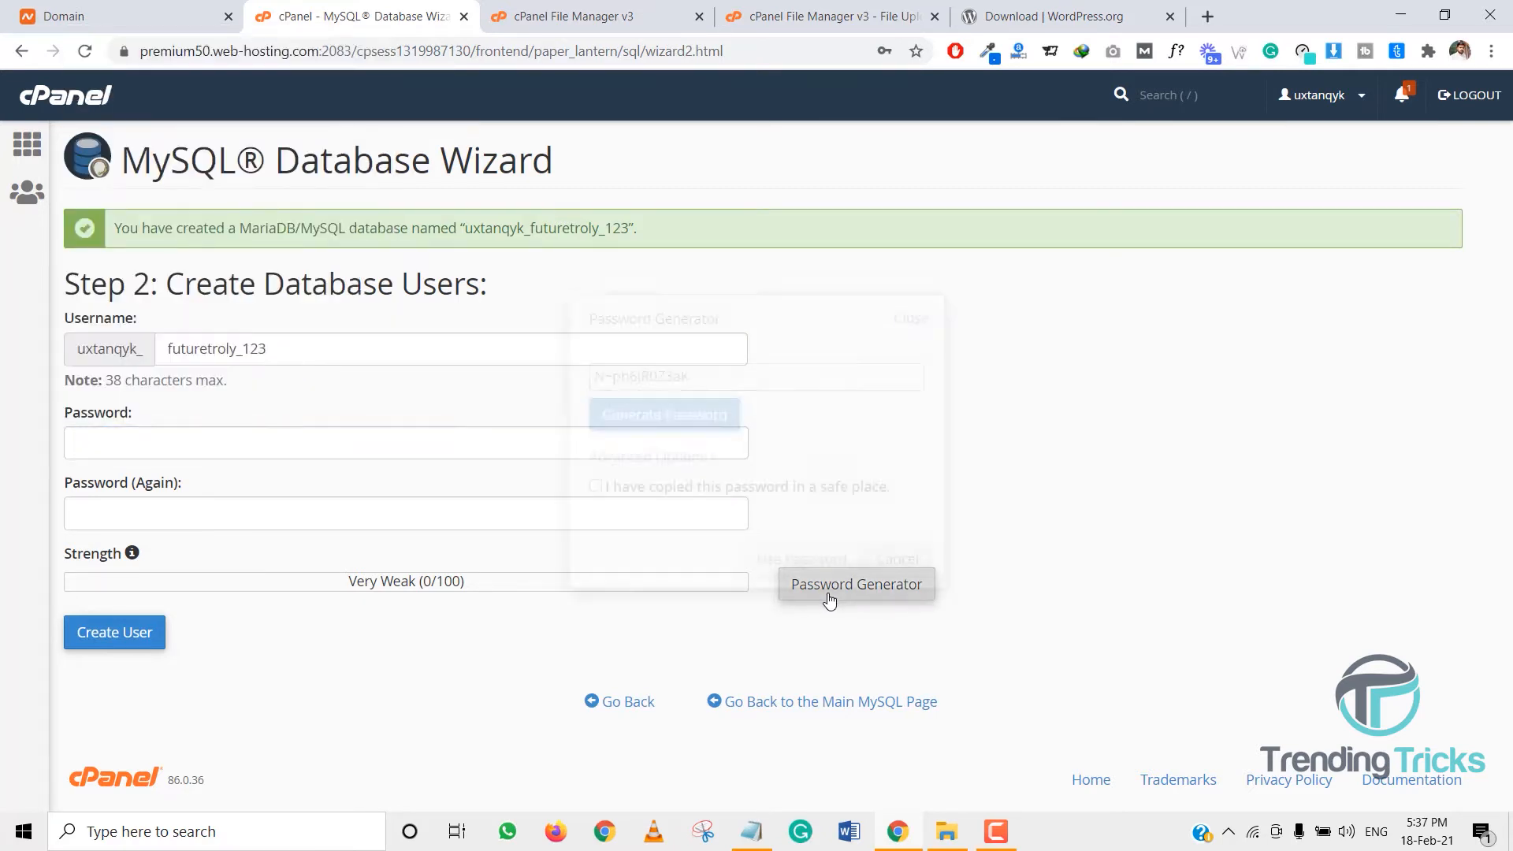
triple_click(690, 383)
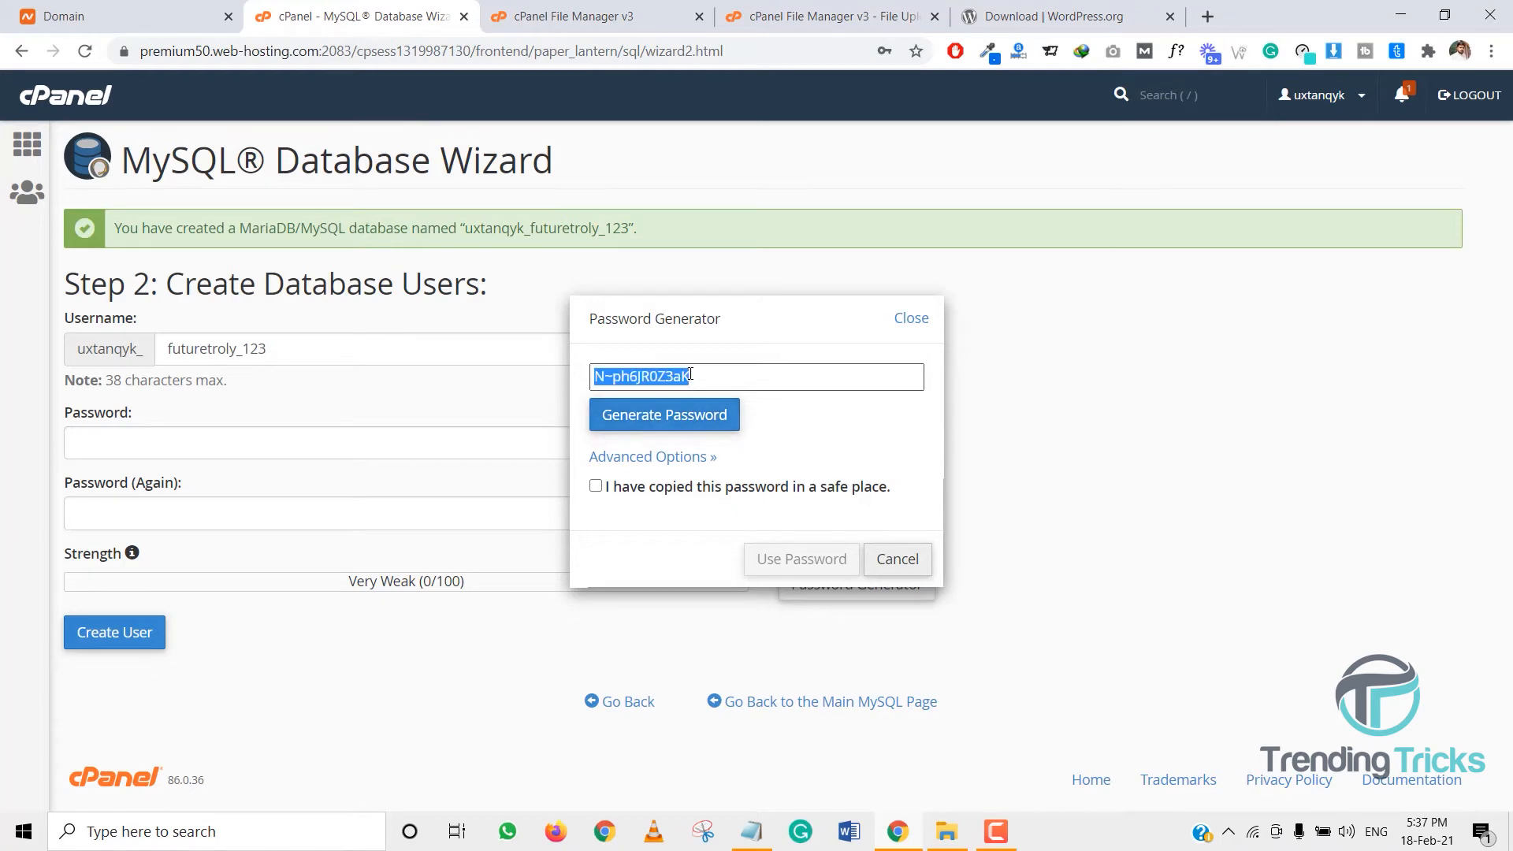
click(700, 495)
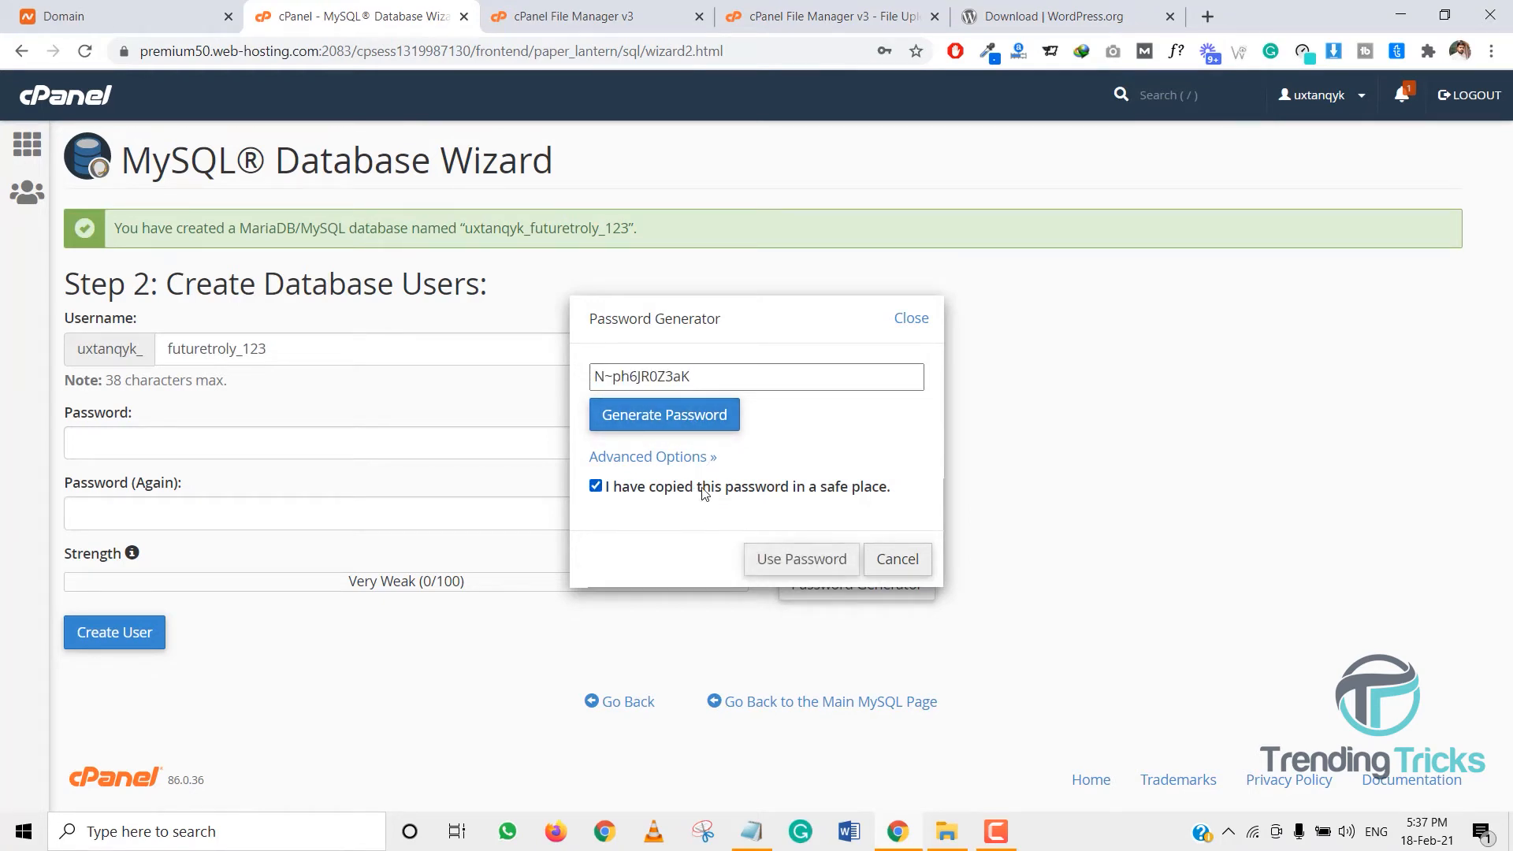
triple_click(686, 375)
key(ctrl+c)
- Save the generated password in Notepad and create the database user
click(751, 831)
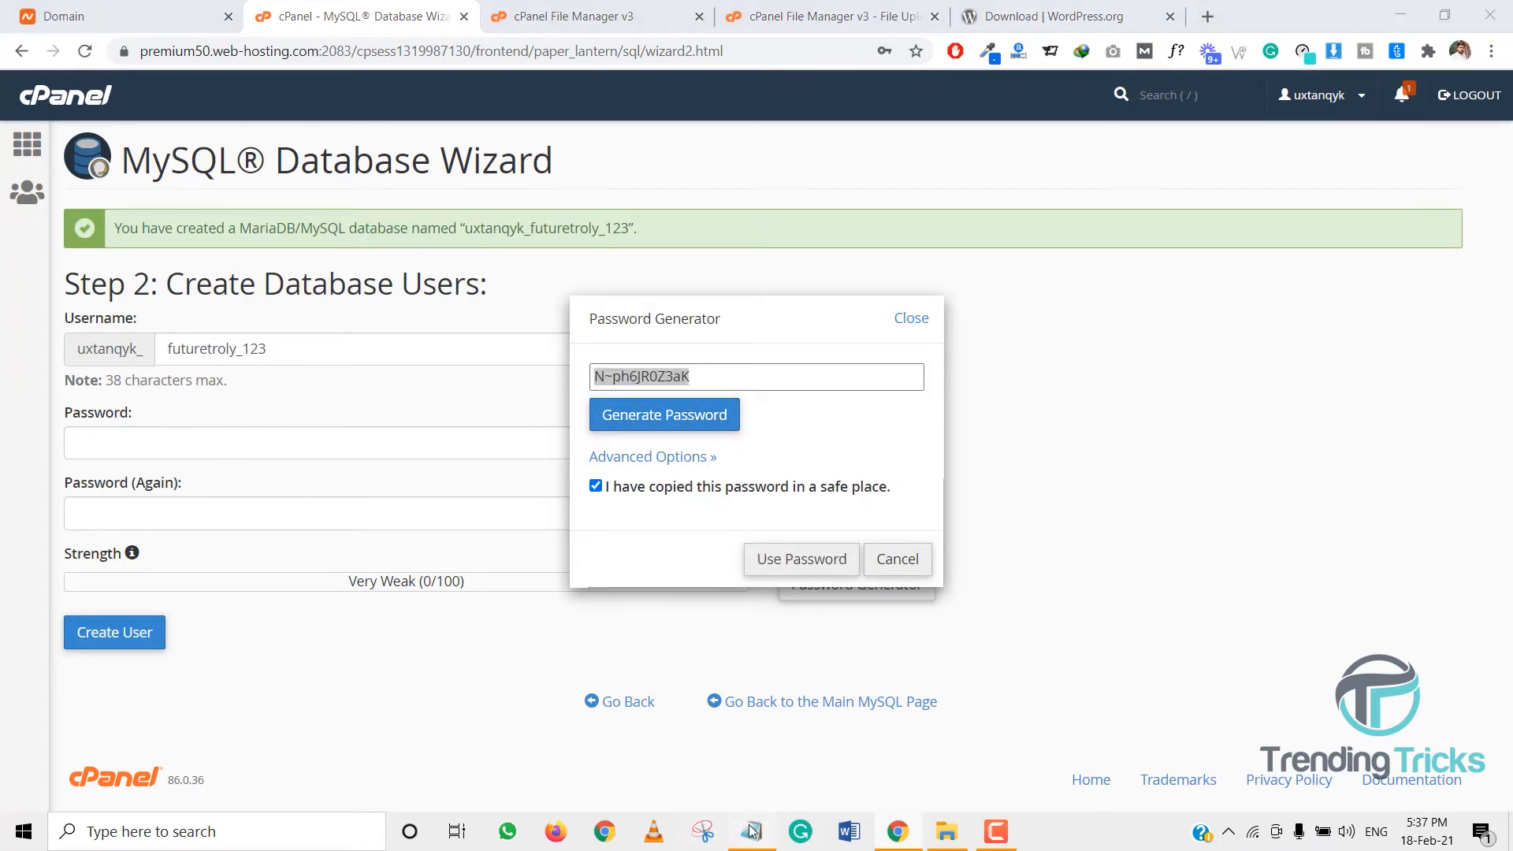
key(Return)
key(Return)
key(ctrl+v)
key(Return)
key(Return)
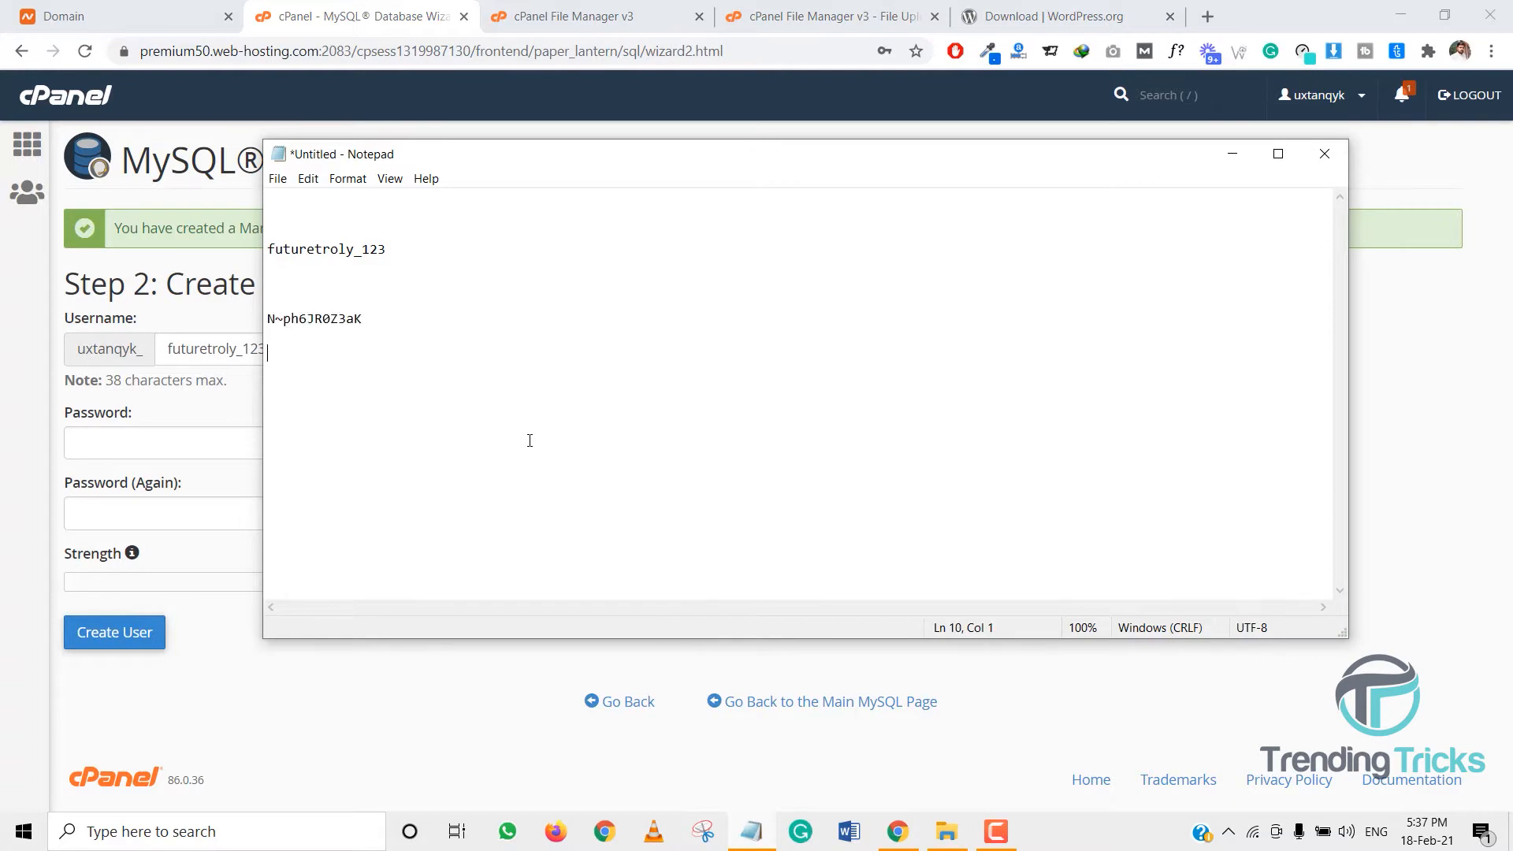
click(1234, 155)
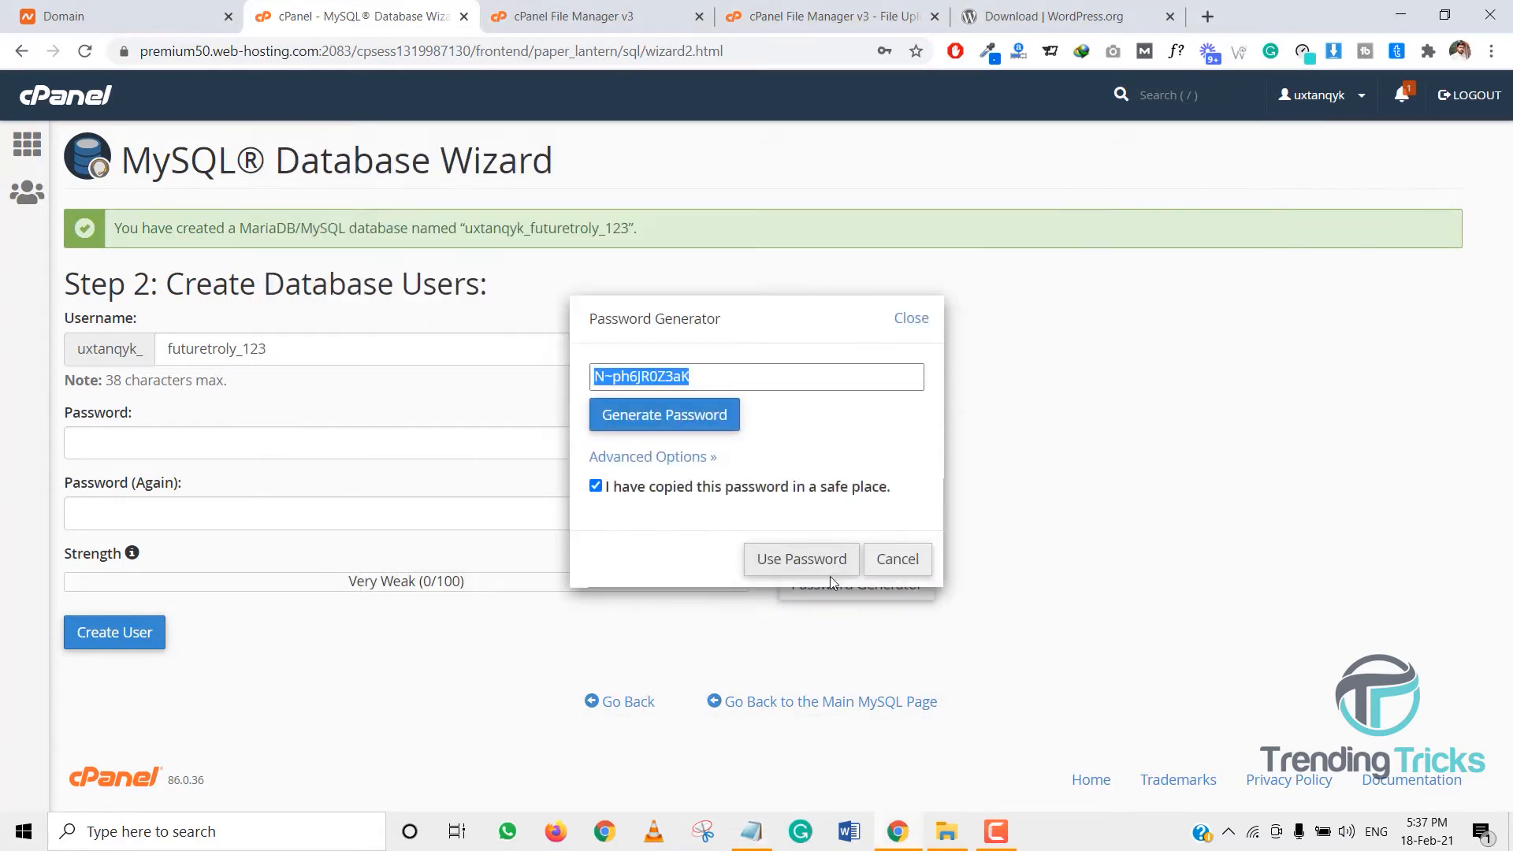
click(805, 561)
click(119, 632)
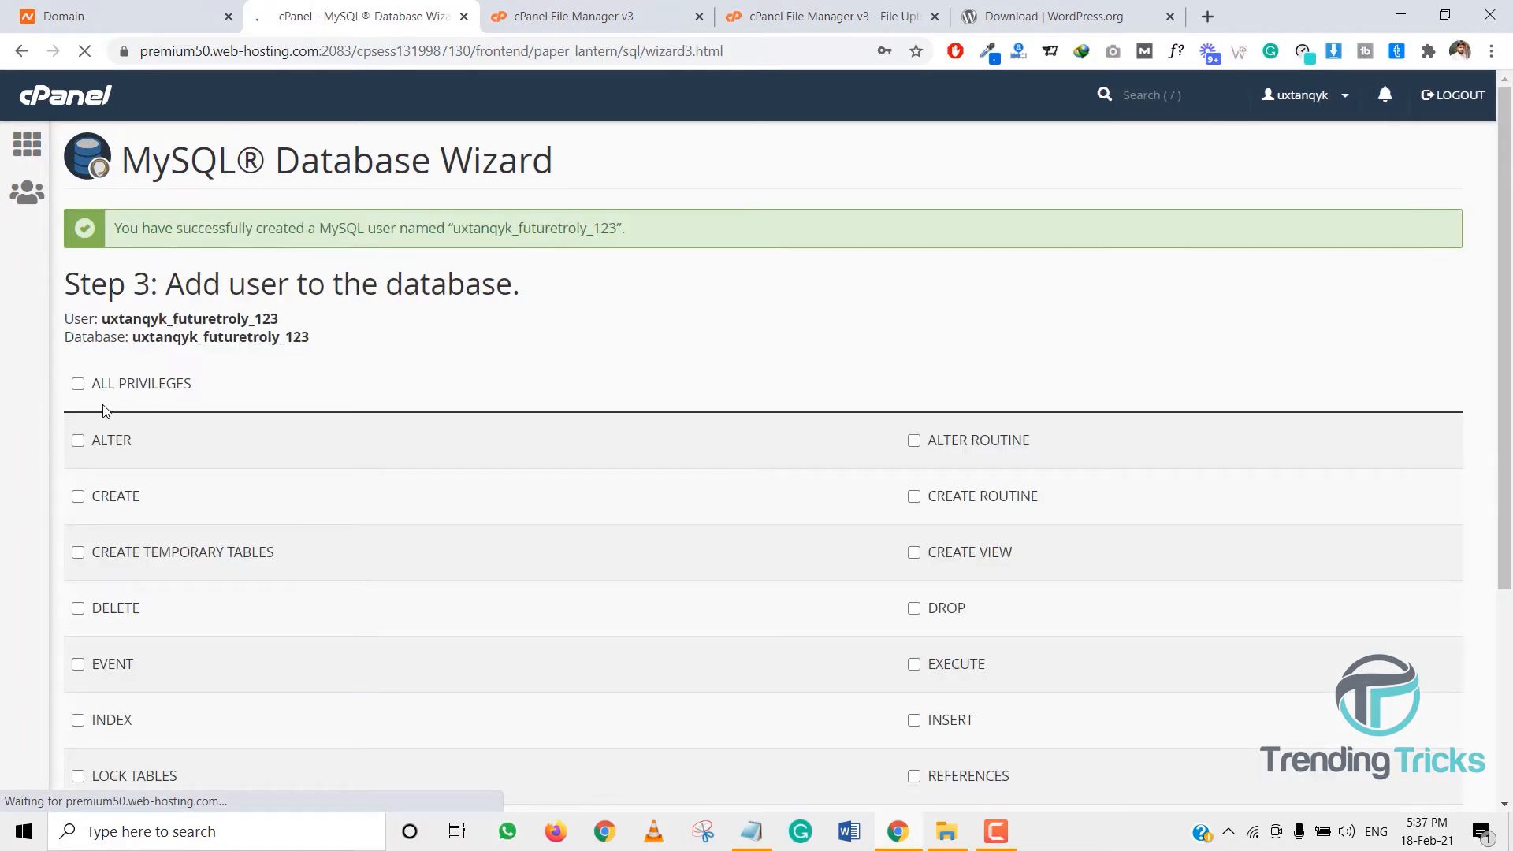
- Grant user futuretroly_123 ALL PRIVILEGES on the database, updating the names in Notepad
click(78, 385)
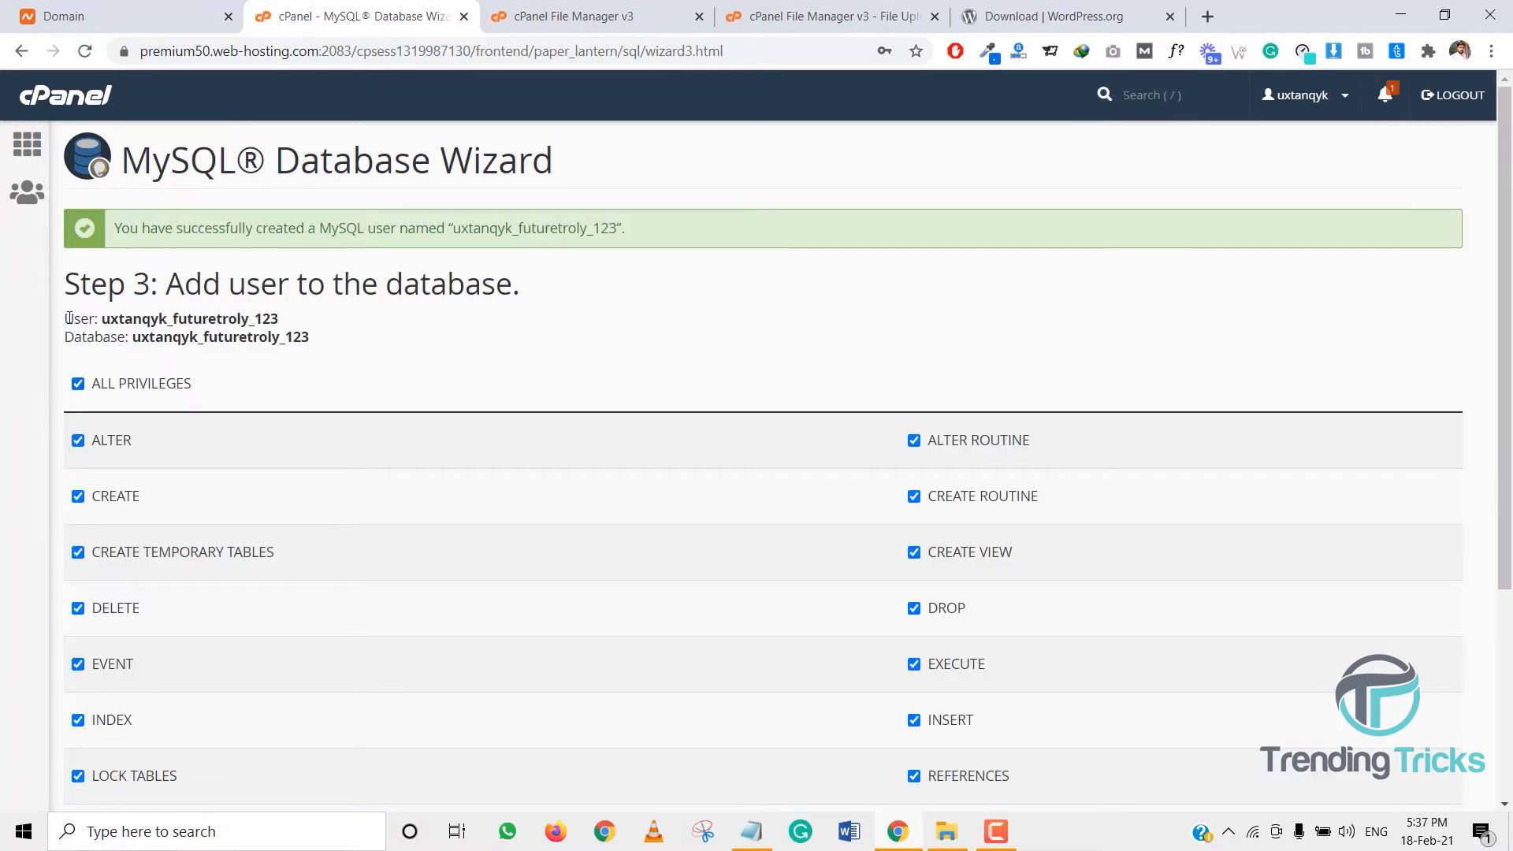
drag(69, 318, 318, 340)
key(ctrl+c)
click(753, 831)
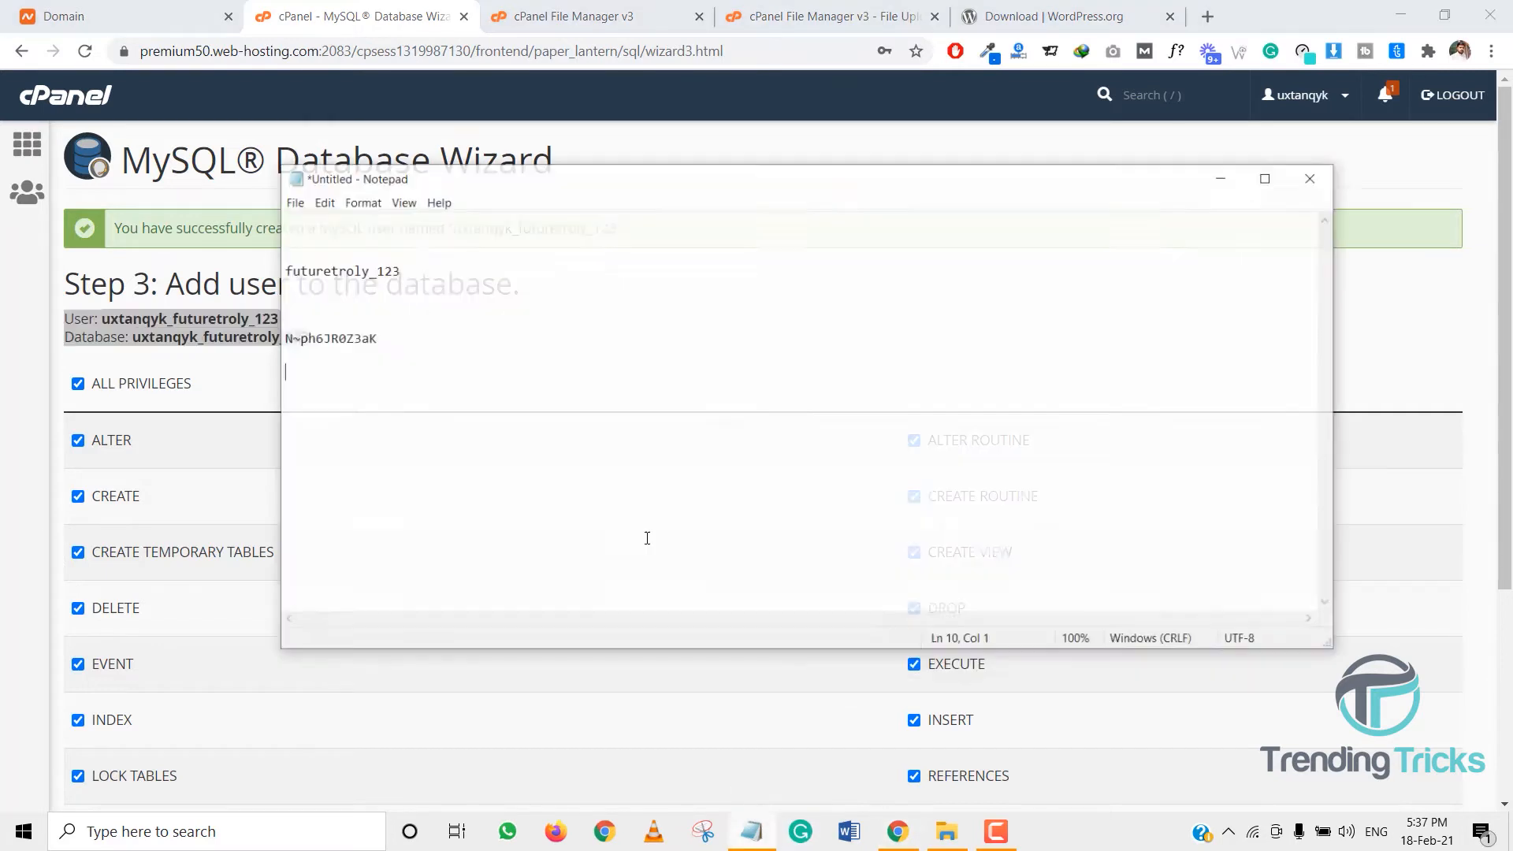
drag(389, 250, 268, 251)
key(ctrl+v)
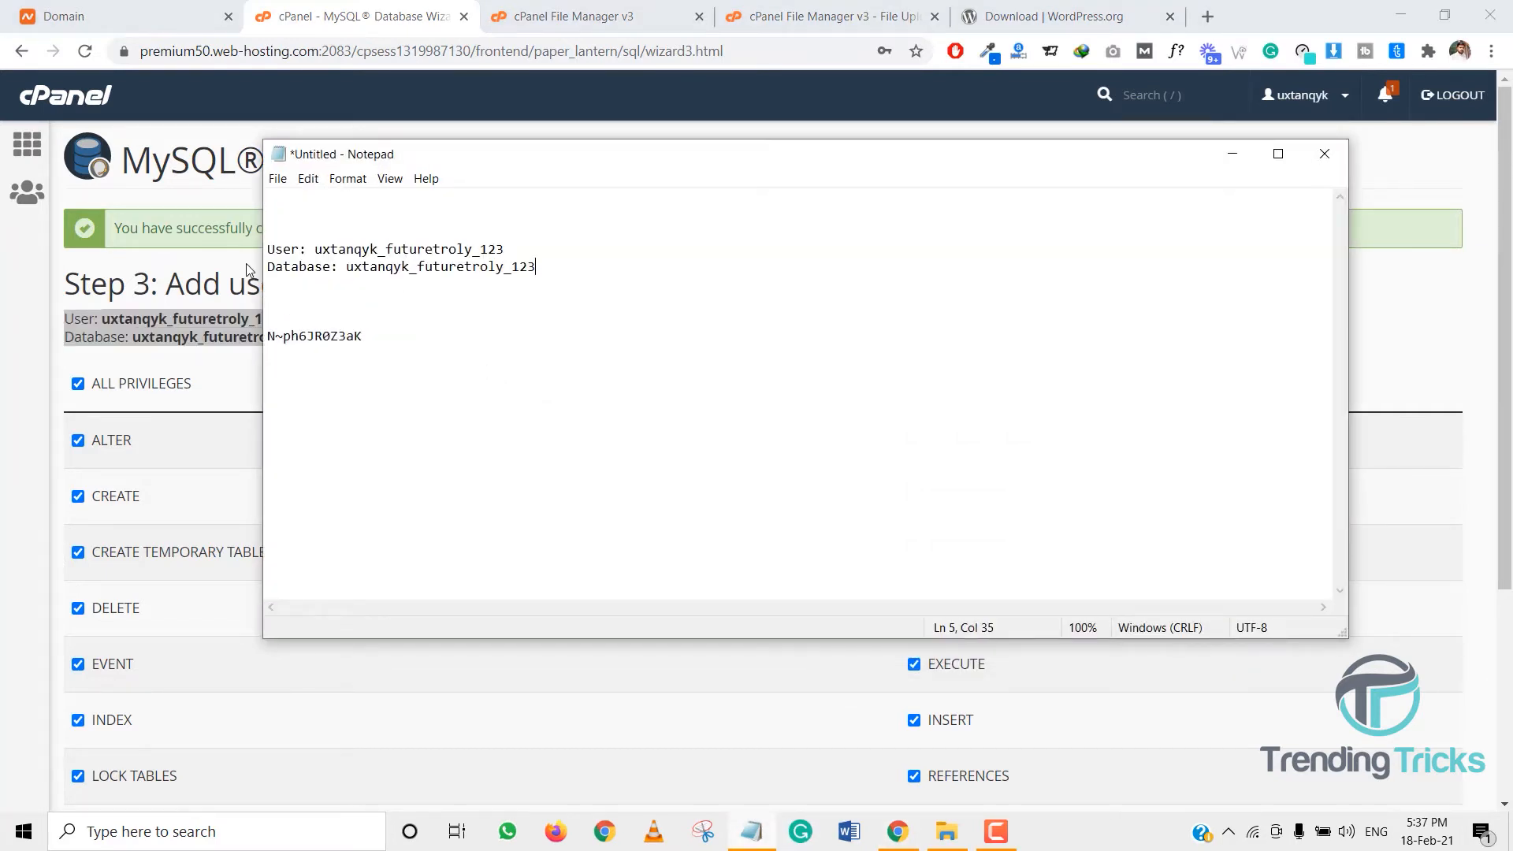
click(217, 322)
scroll(315, 560, down, 4)
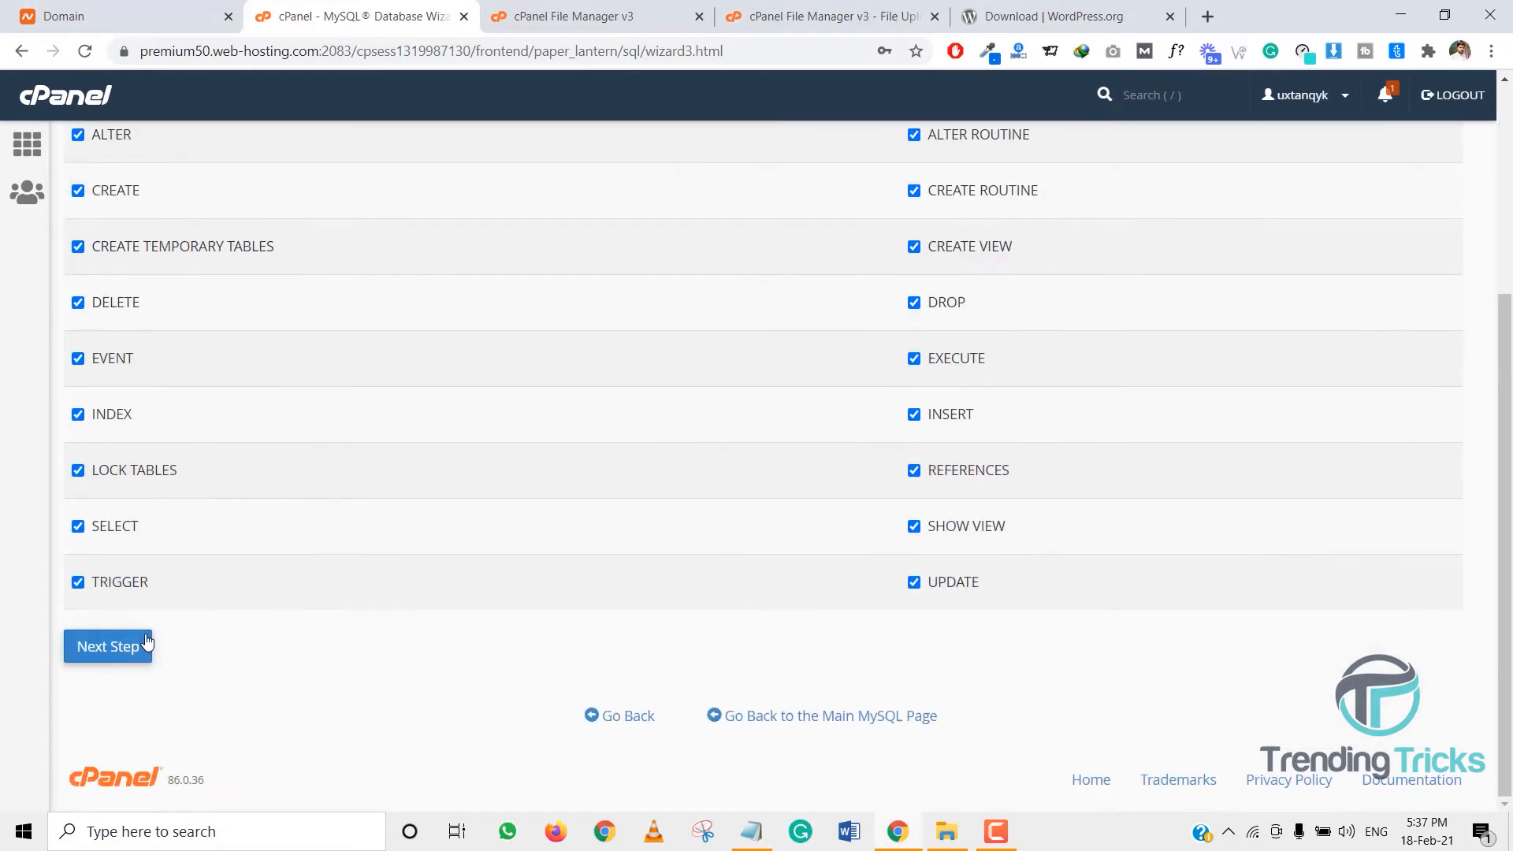
click(135, 643)
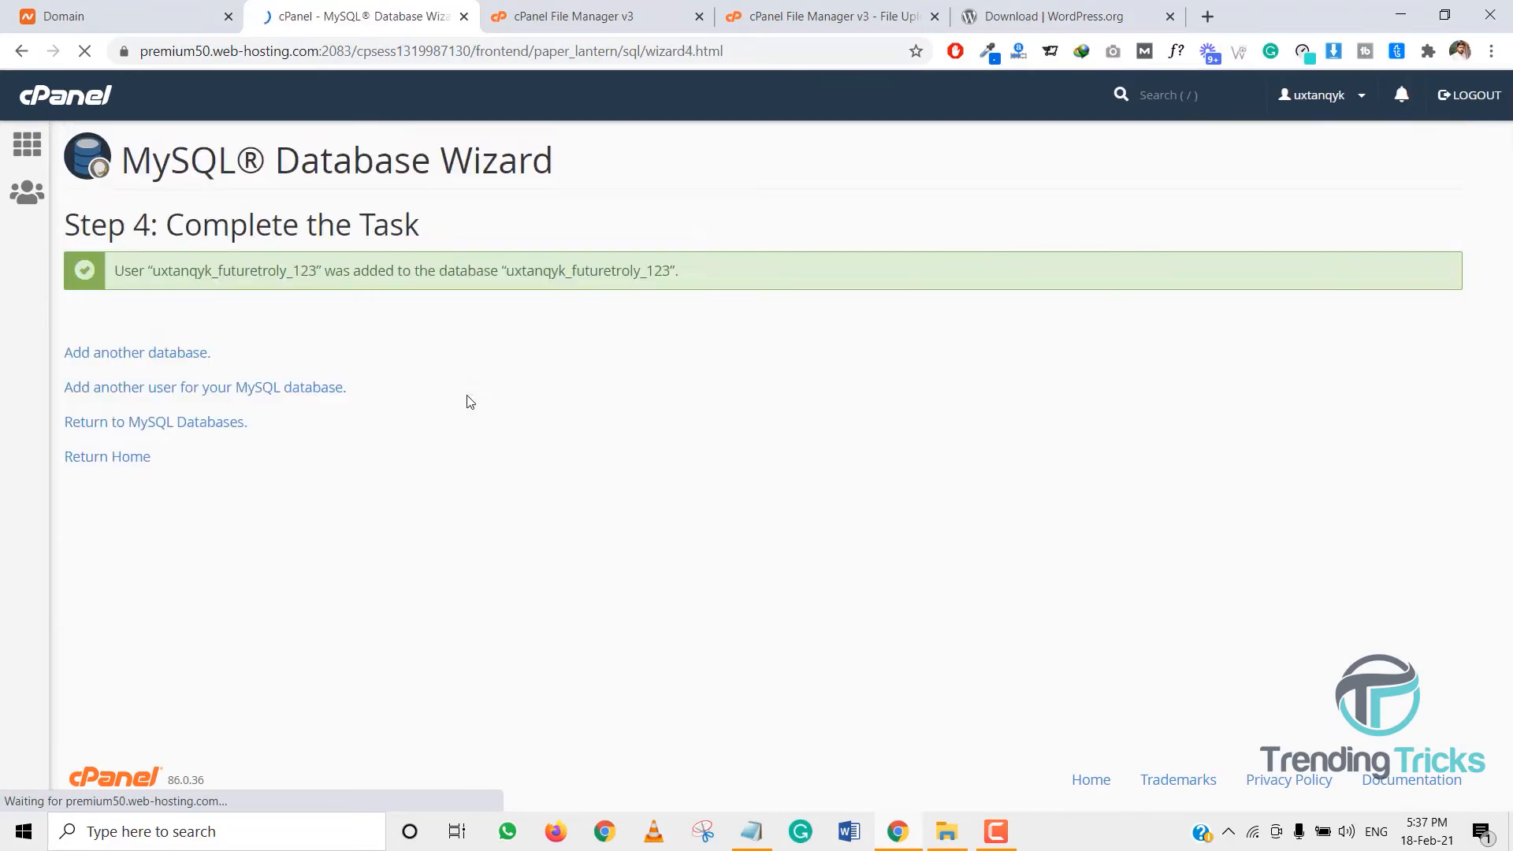
click(36, 147)
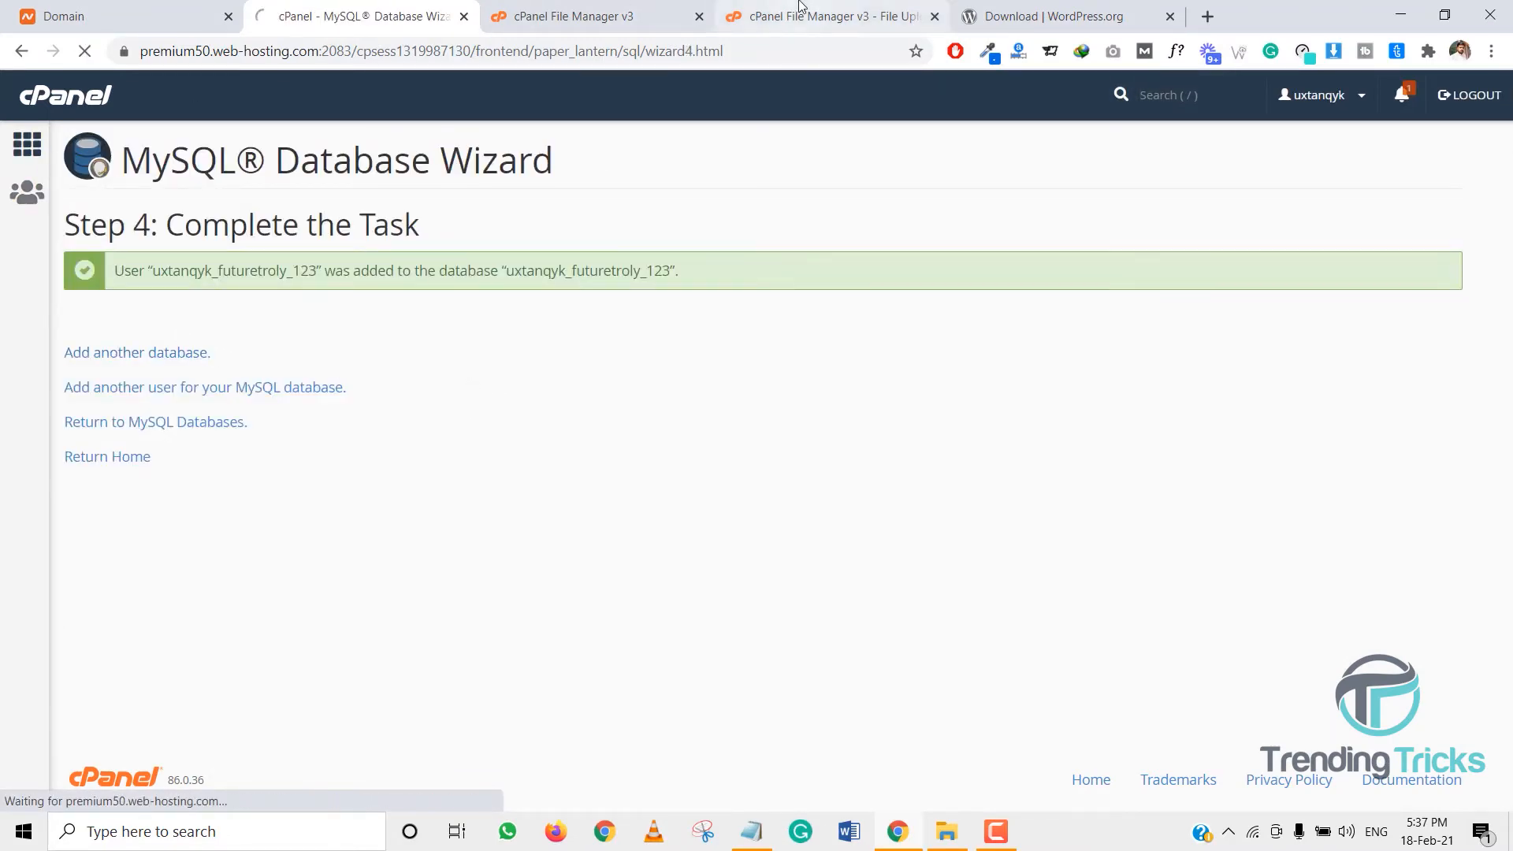
scroll(488, 468, down, 5)
scroll(488, 468, down, 6)
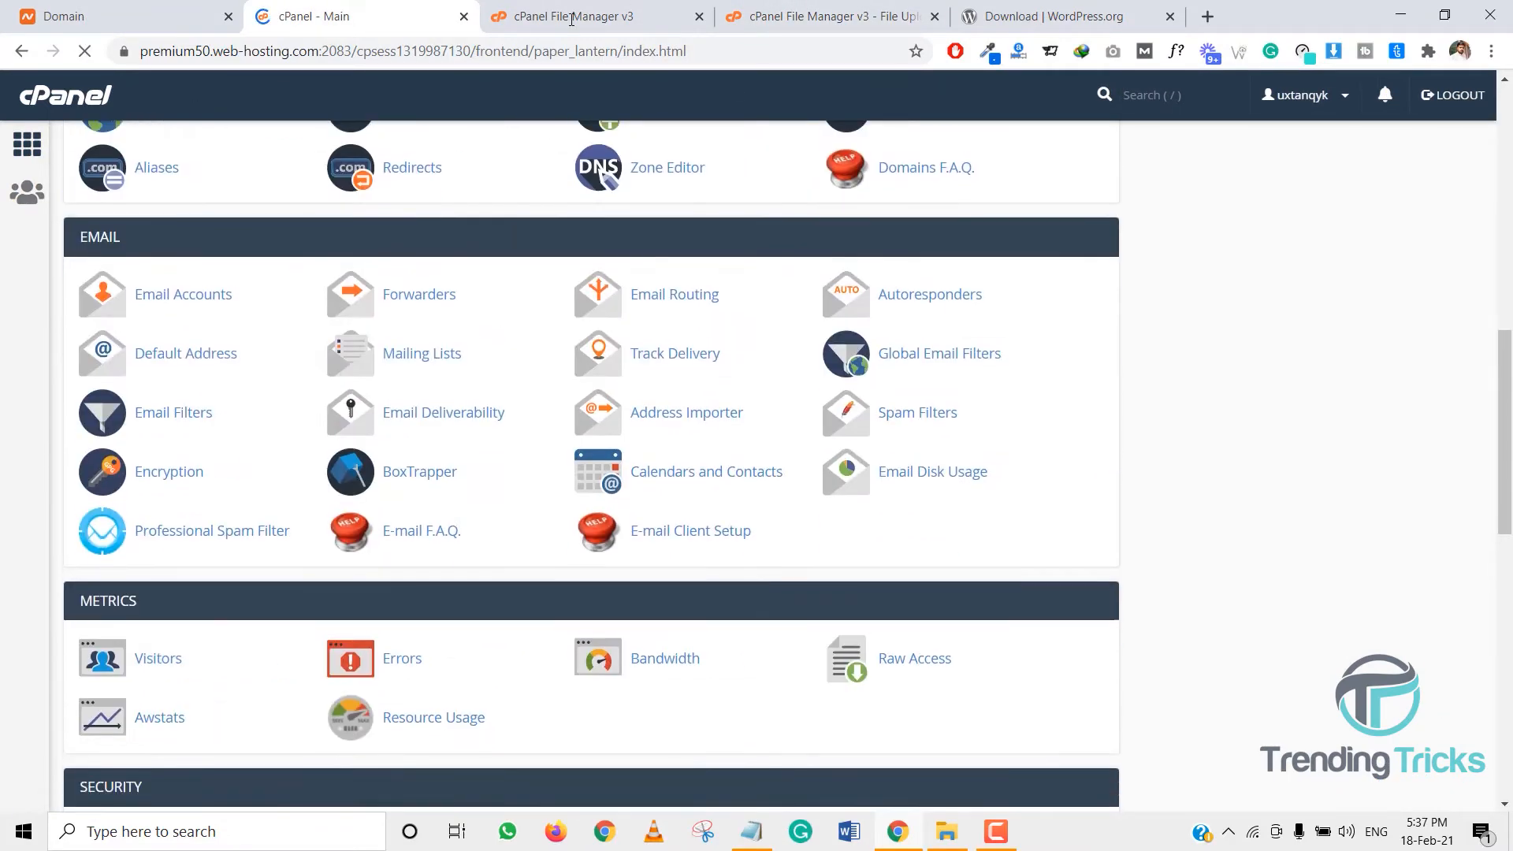
- Extract wordpress-5.6.1.zip into the futuretrolly.com folder
click(564, 16)
click(828, 15)
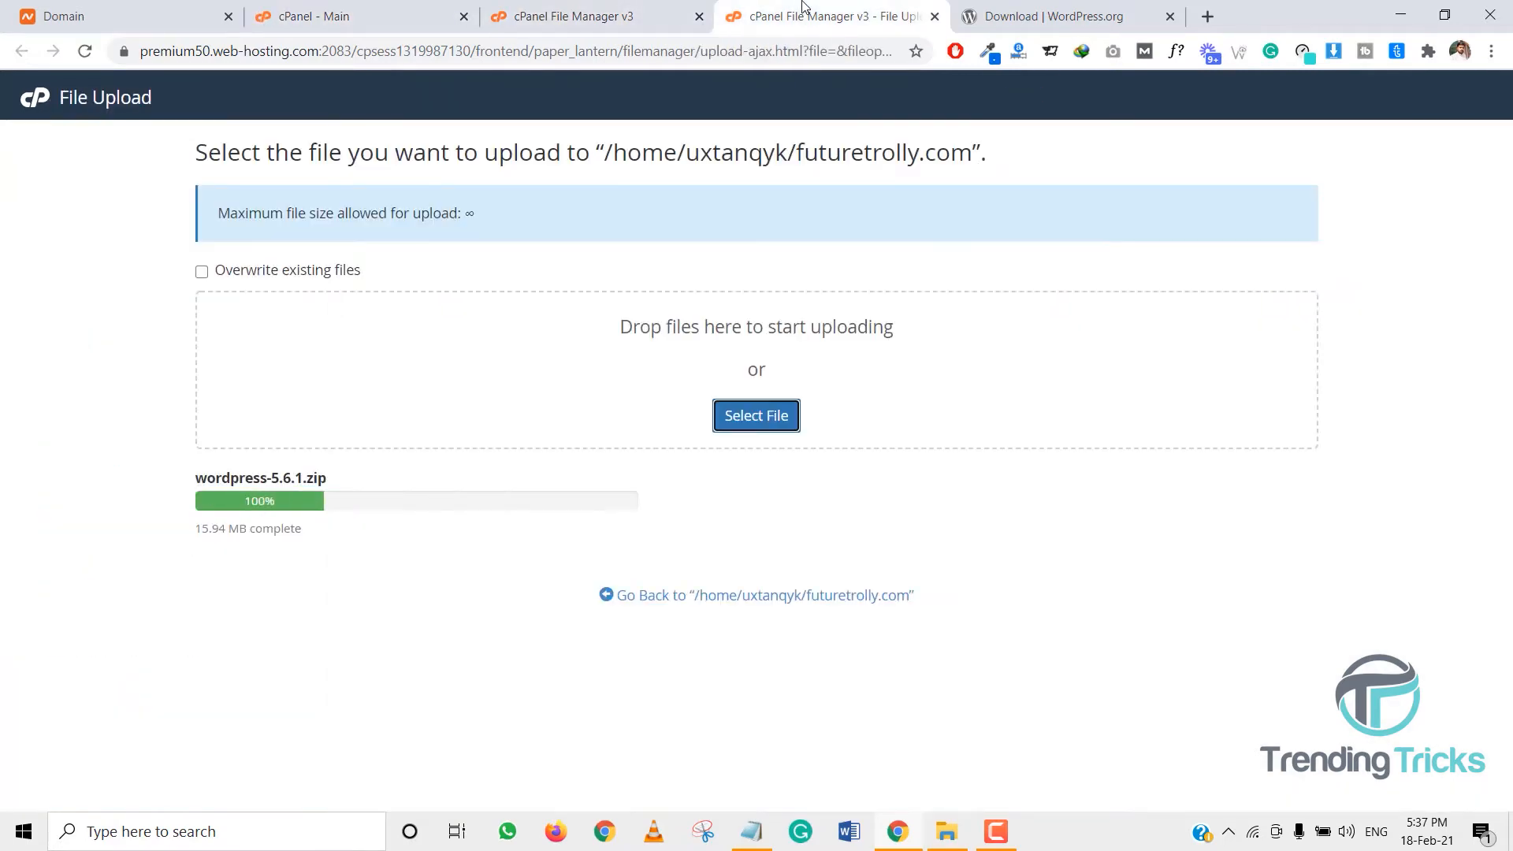
click(710, 599)
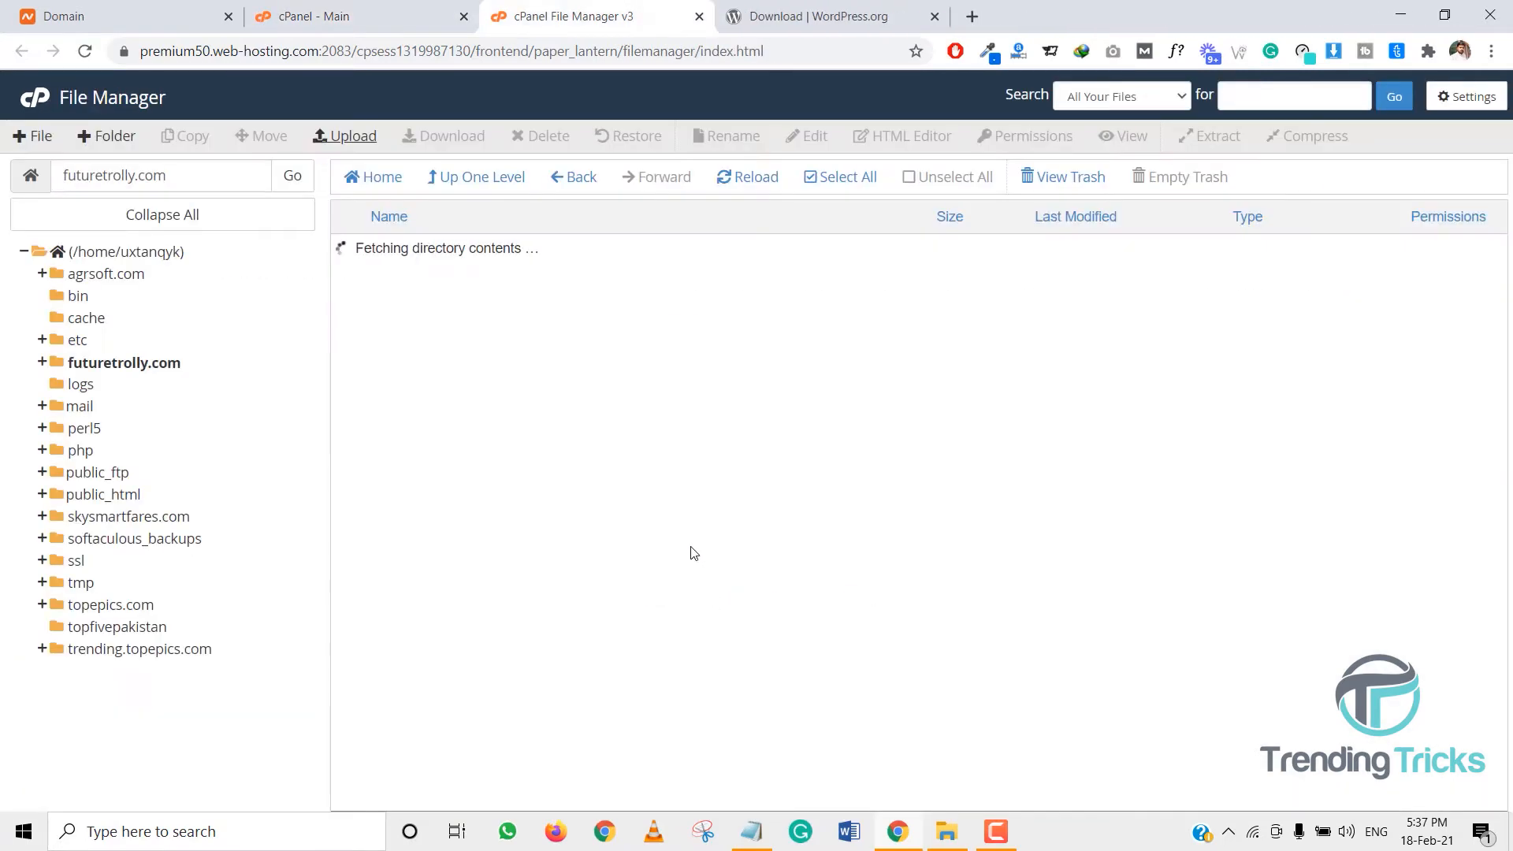
right_click(426, 280)
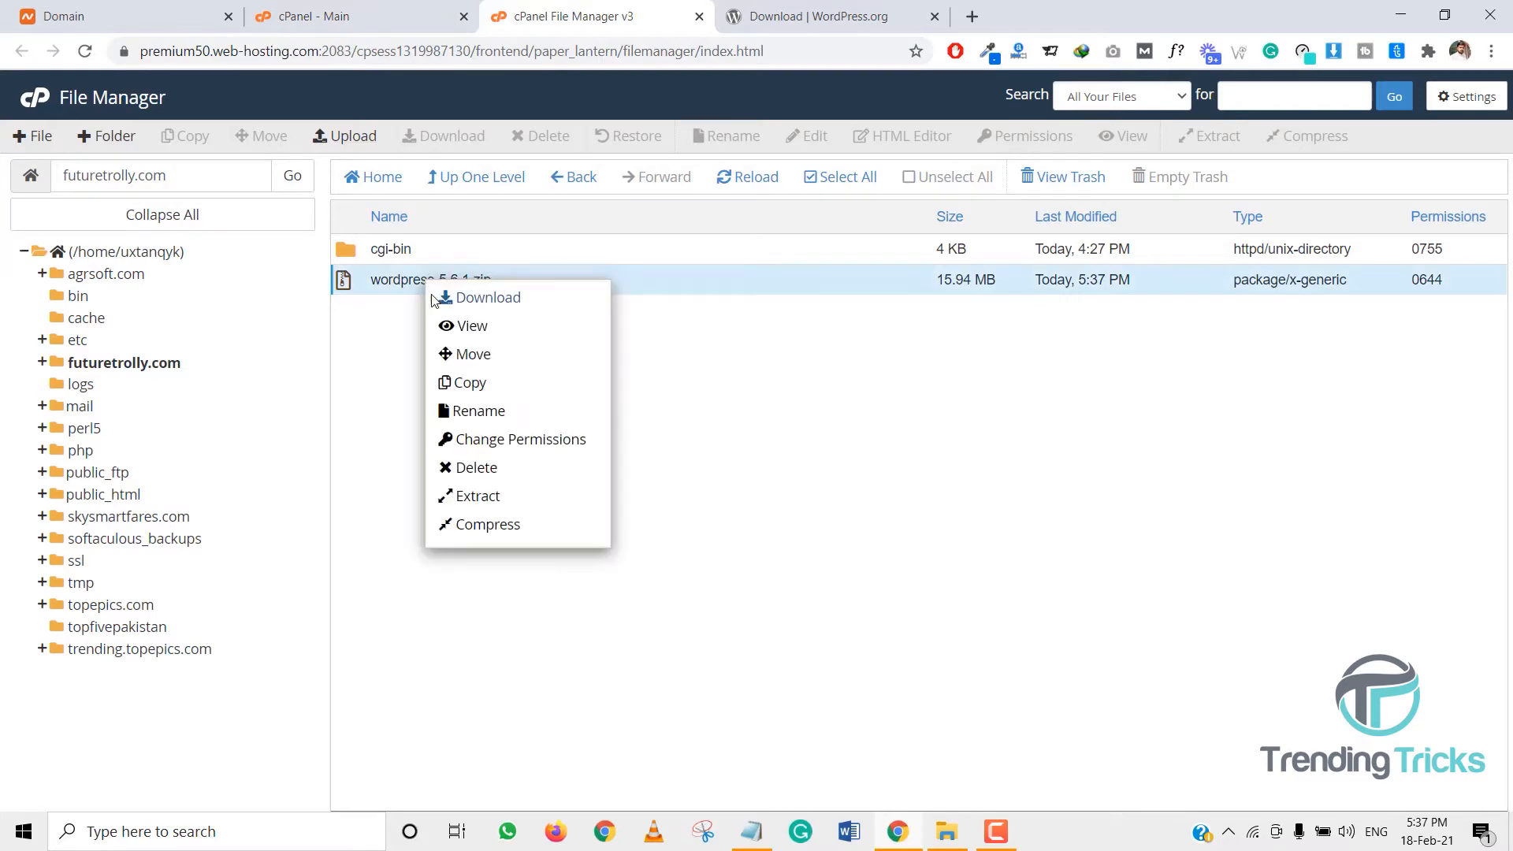
click(476, 499)
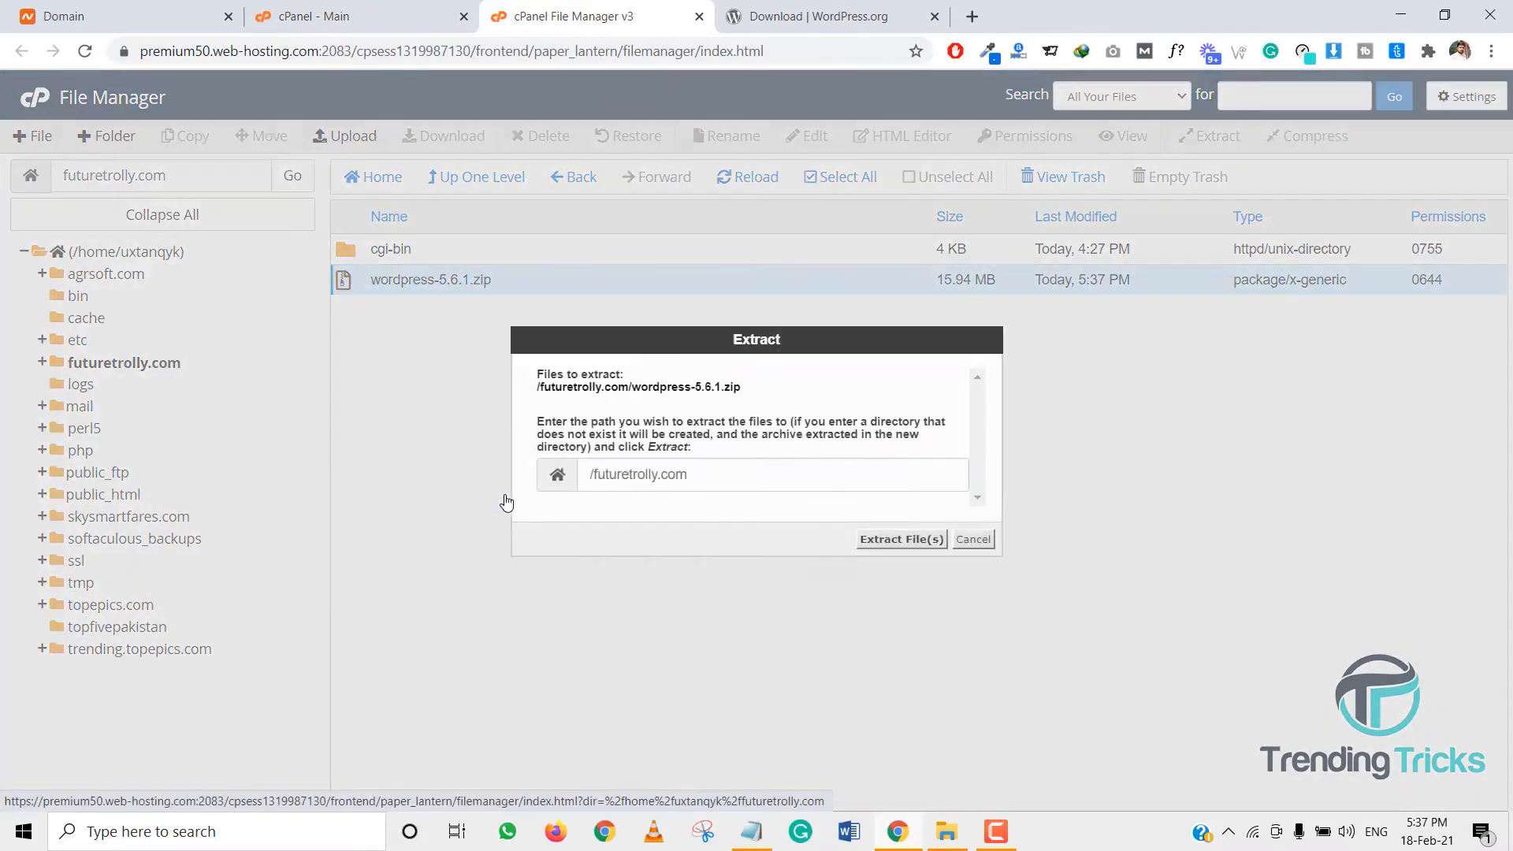
click(878, 541)
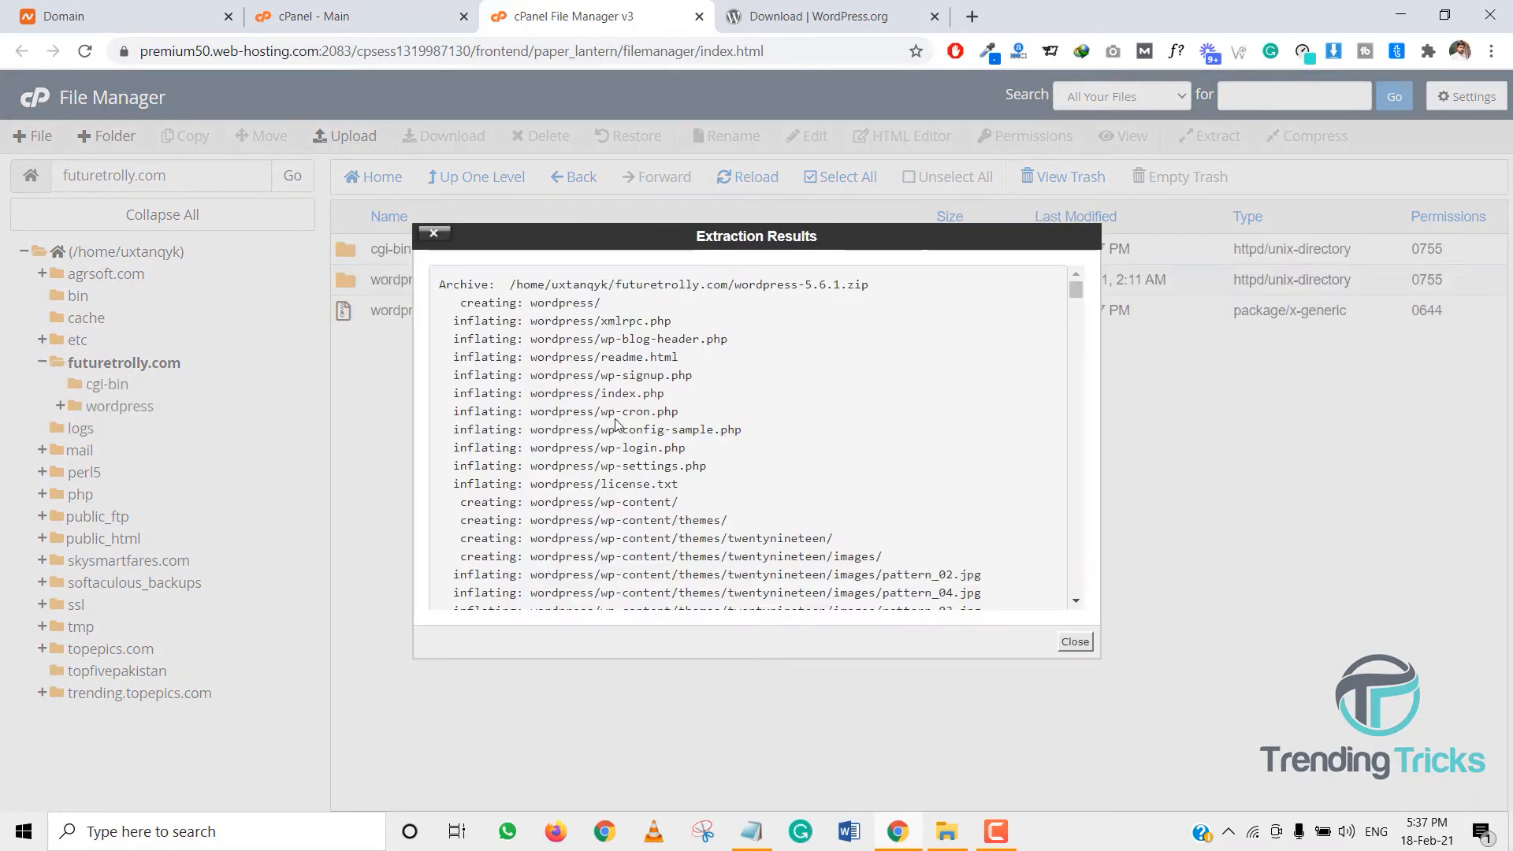
click(1069, 638)
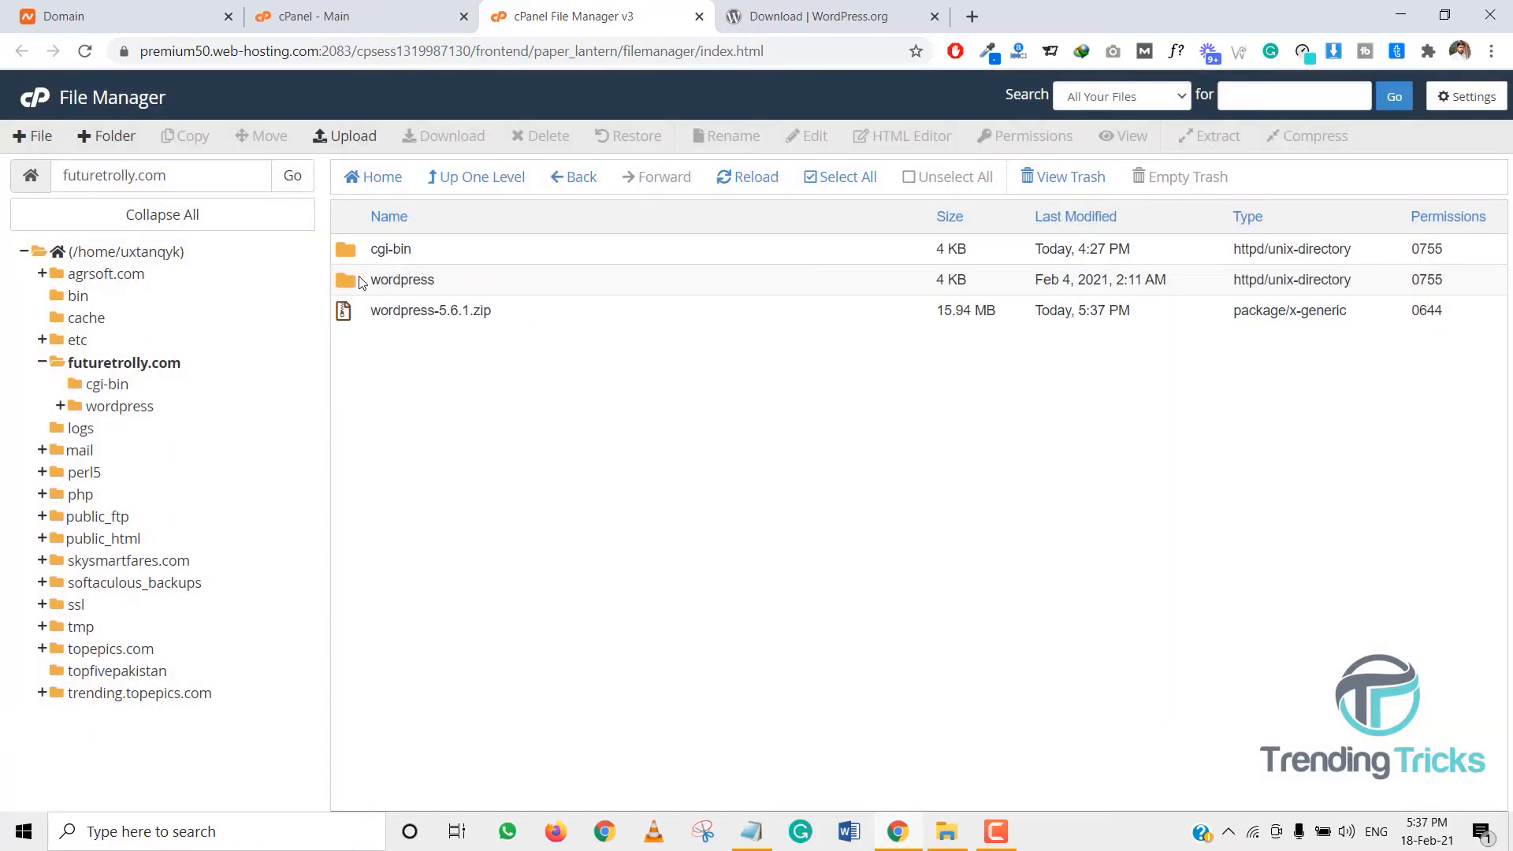
- Permanently delete wordpress-5.6.1.zip, skipping trash, and open the extracted wordpress folder
click(379, 314)
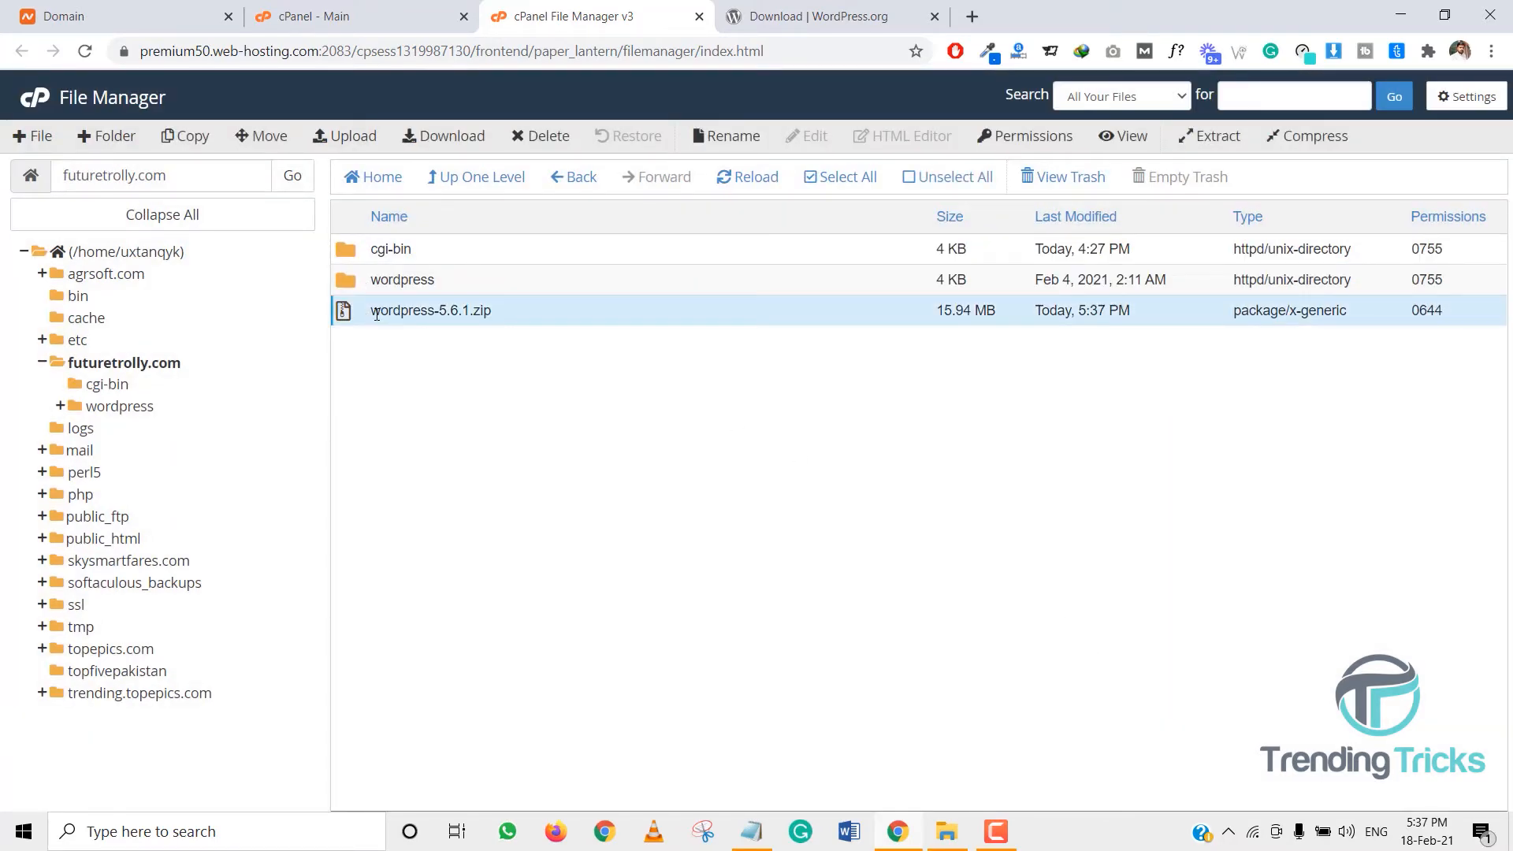
key(Delete)
click(809, 449)
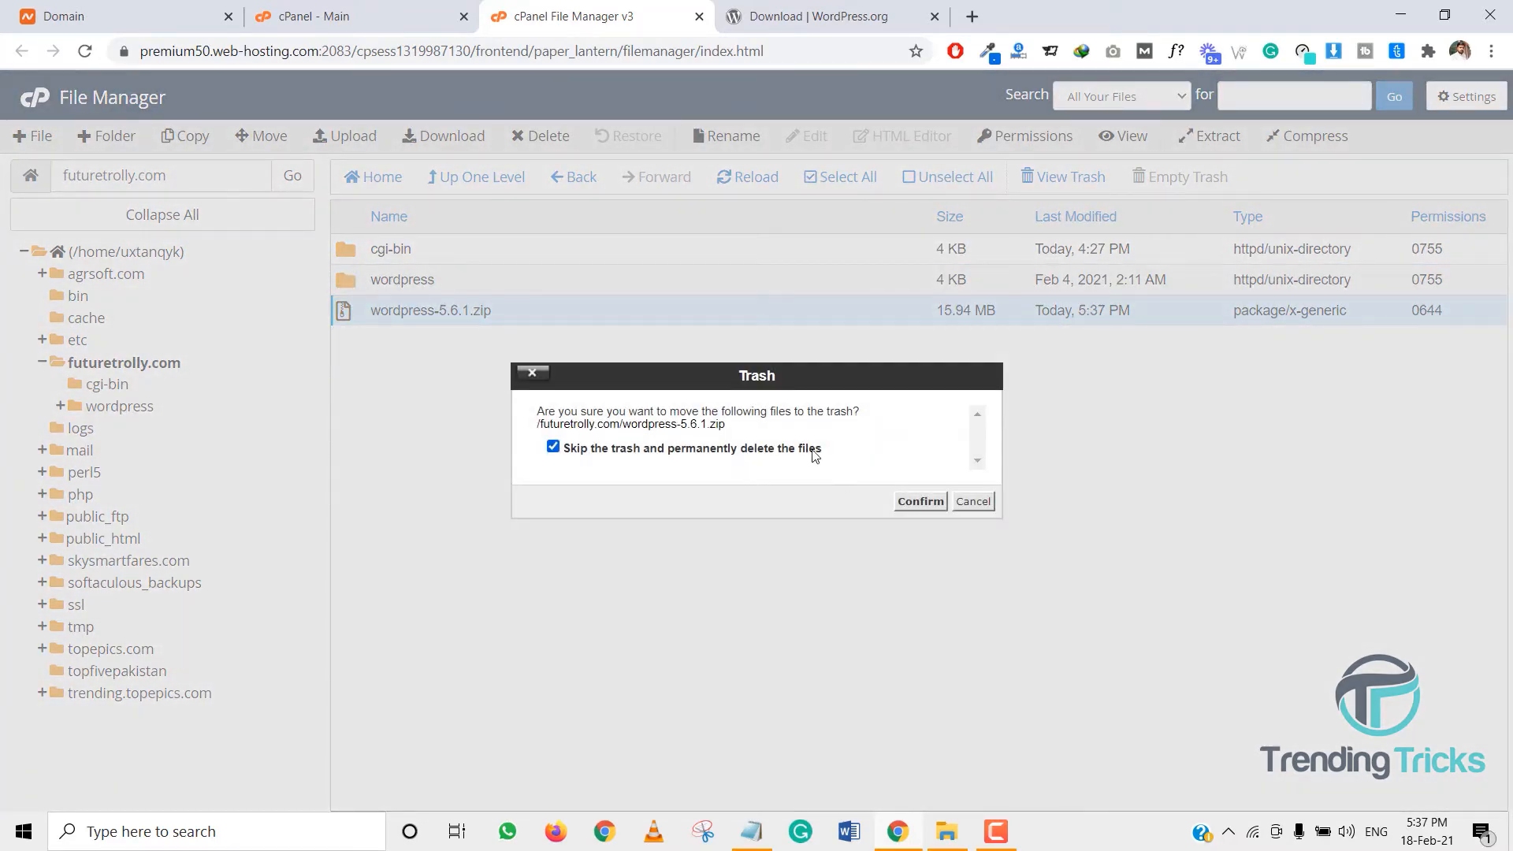
click(924, 503)
double_click(398, 280)
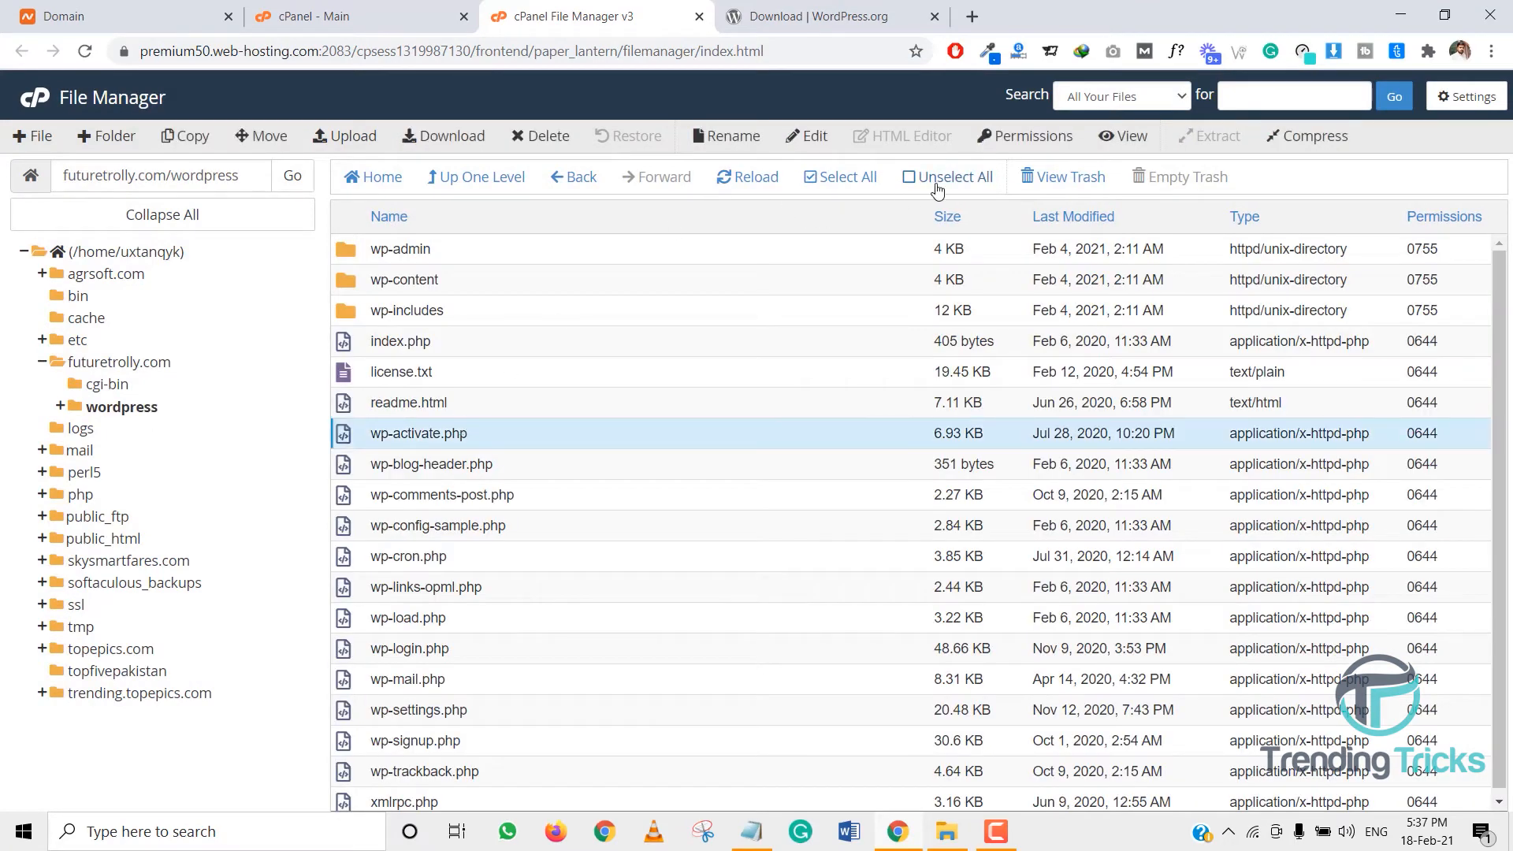
- Move all files from the wordpress folder up into /futuretrolly.com/
click(858, 177)
right_click(562, 365)
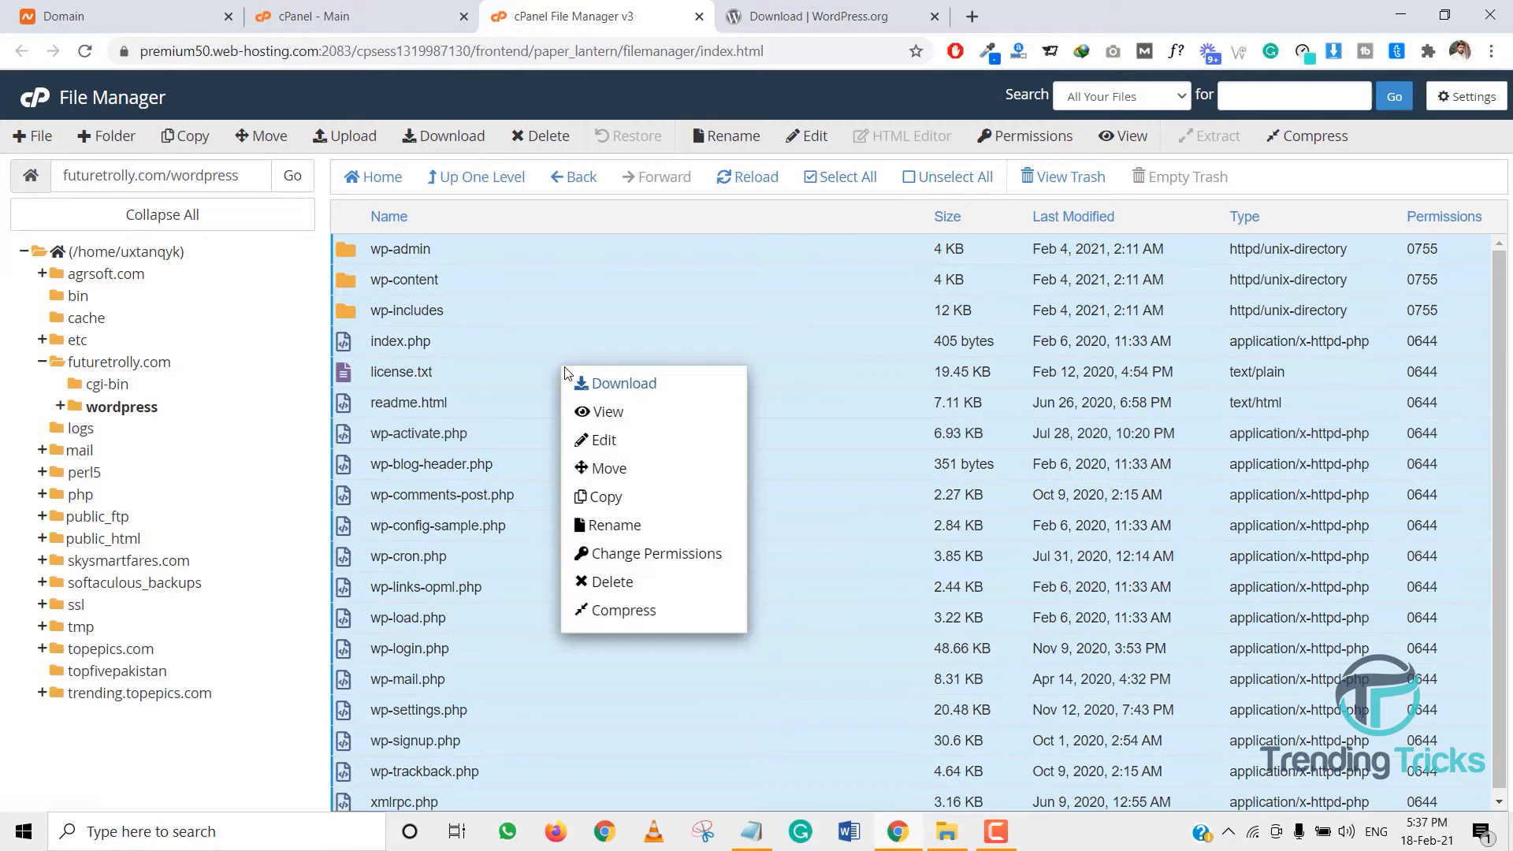
click(629, 463)
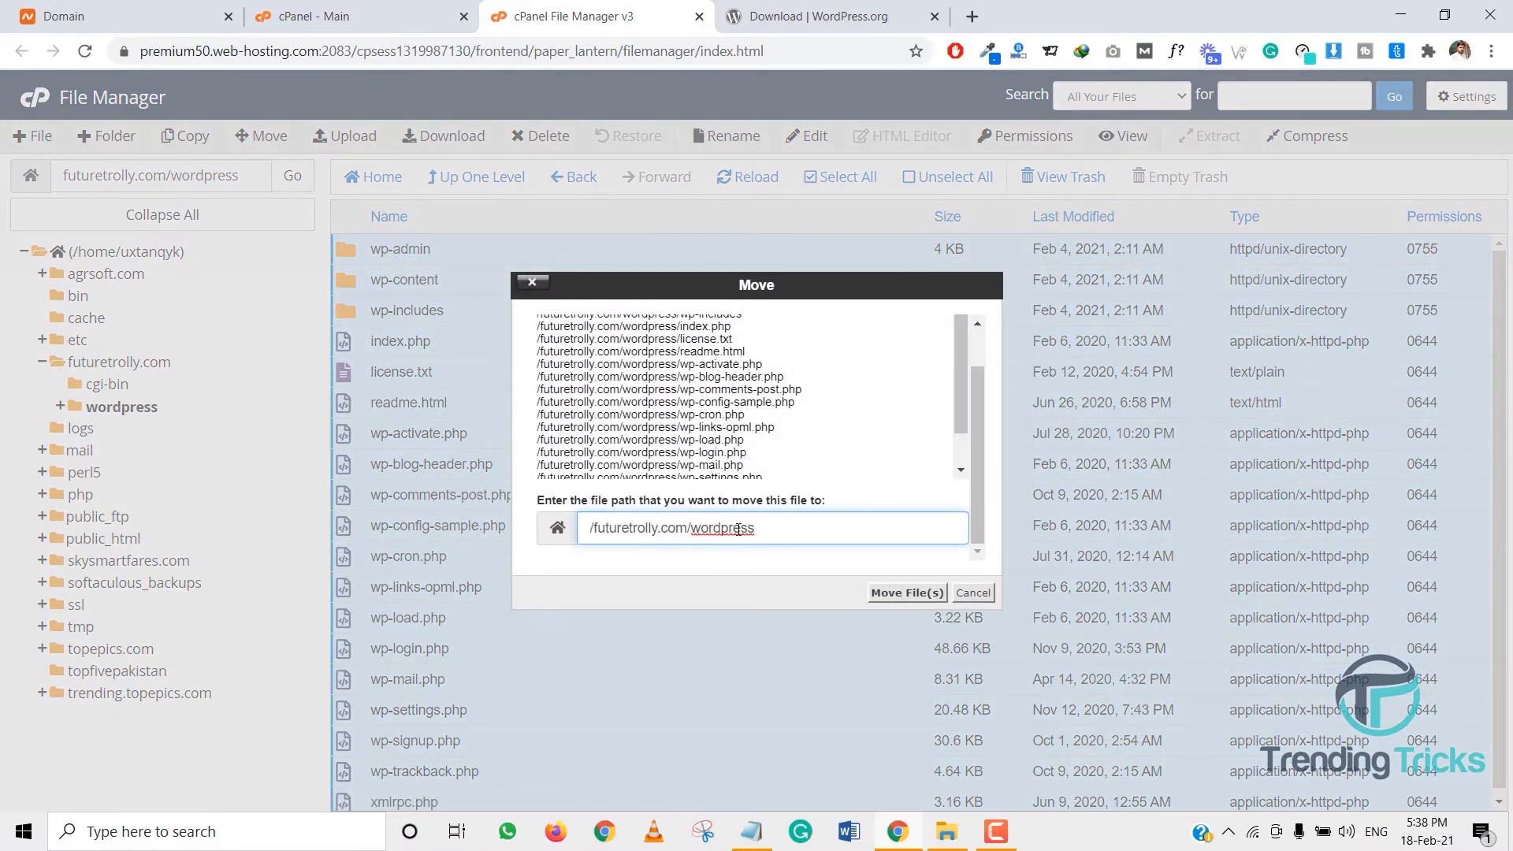
drag(755, 529, 694, 529)
key(BackSpace)
key(Return)
- Permanently delete the empty wordpress folder from futuretrolly.com, skipping trash
click(394, 191)
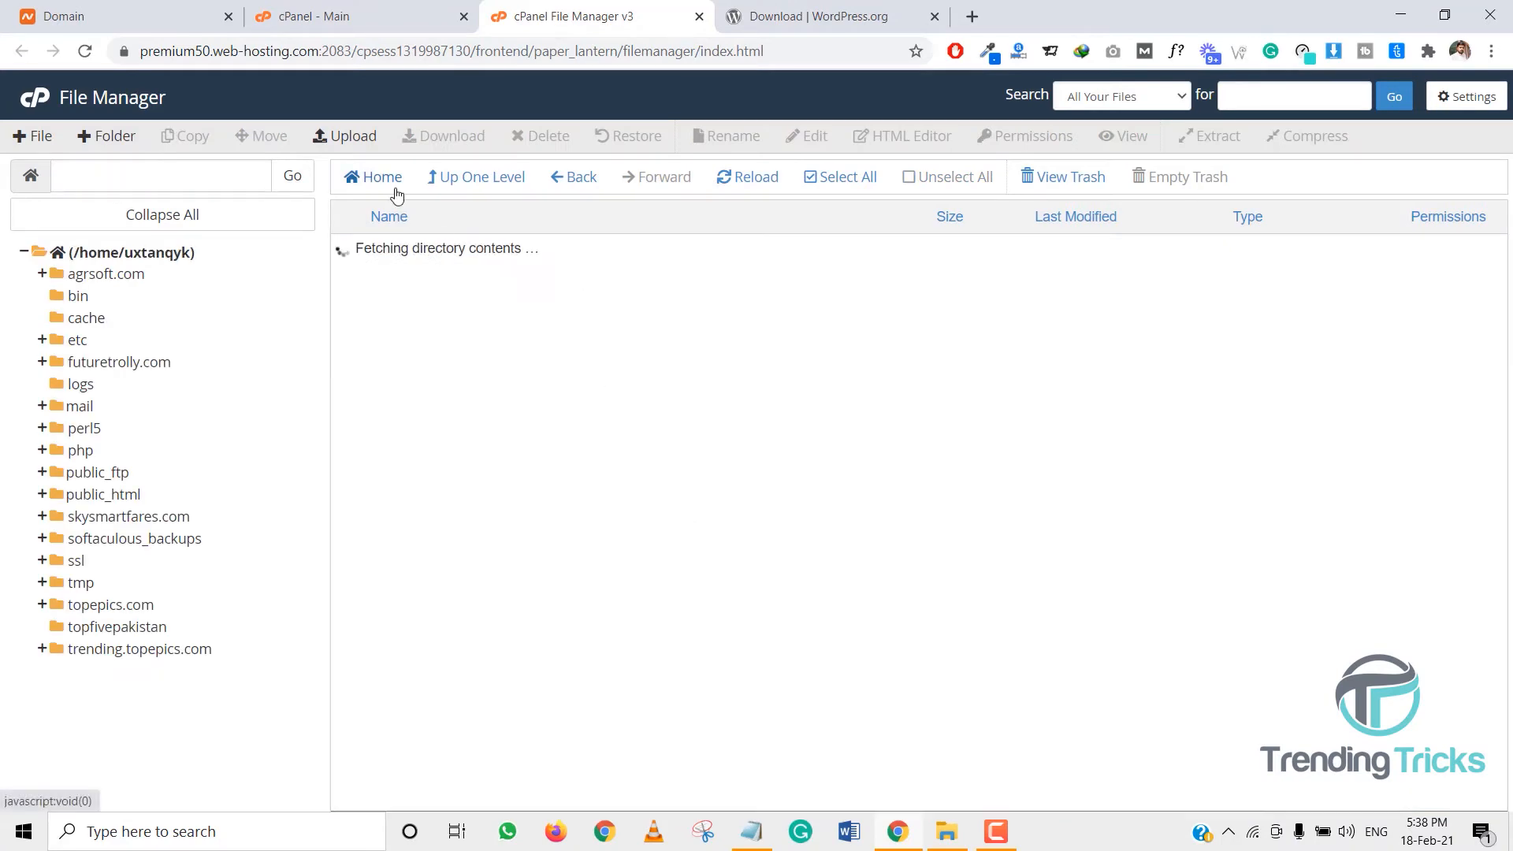
double_click(344, 372)
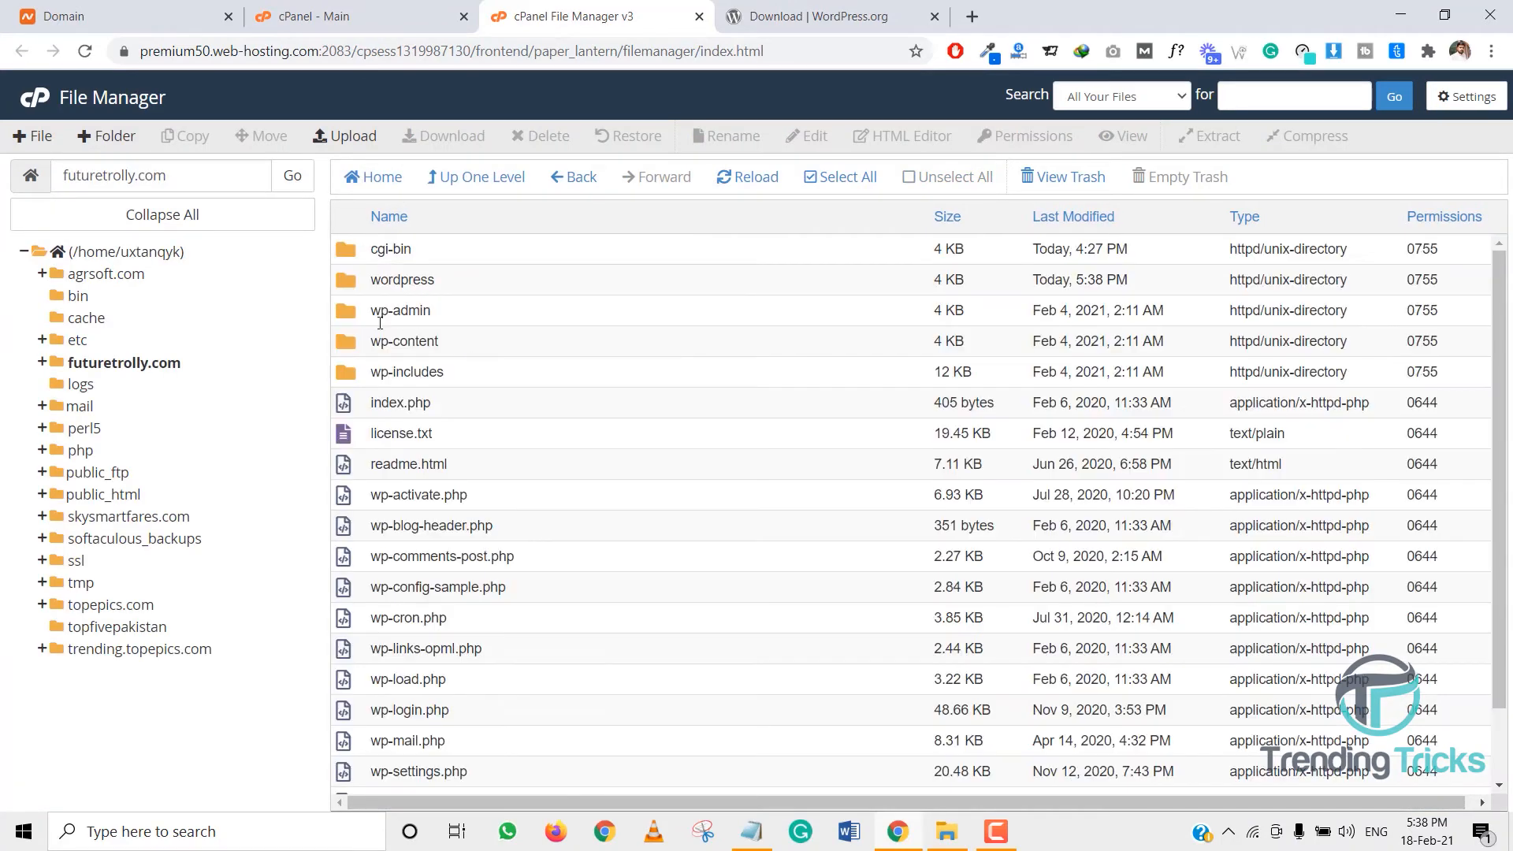
scroll(466, 551, down, 2)
scroll(476, 557, up, 2)
click(353, 283)
key(Delete)
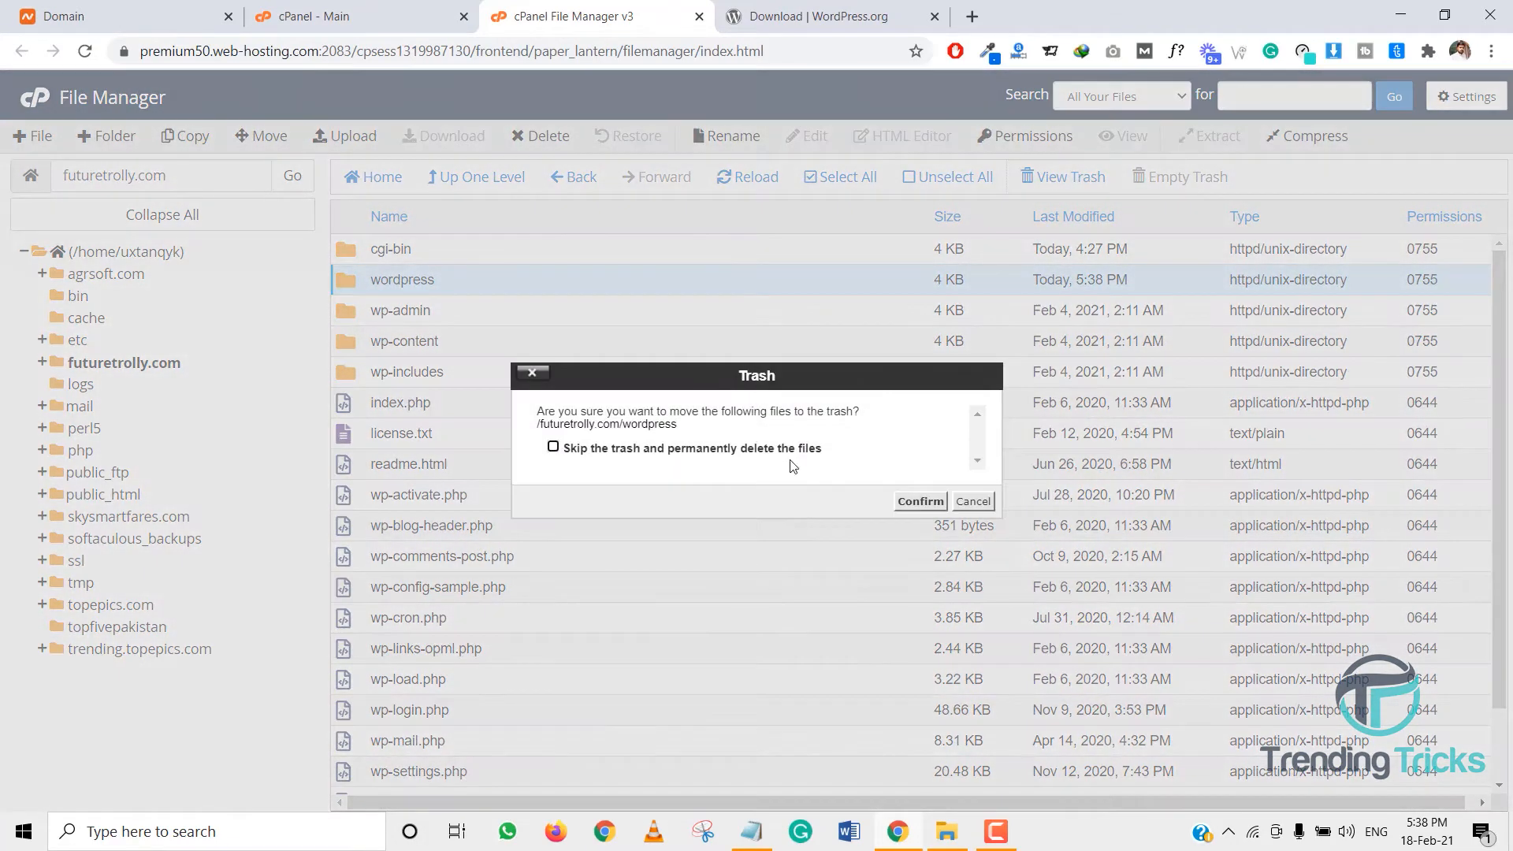
click(806, 450)
click(903, 503)
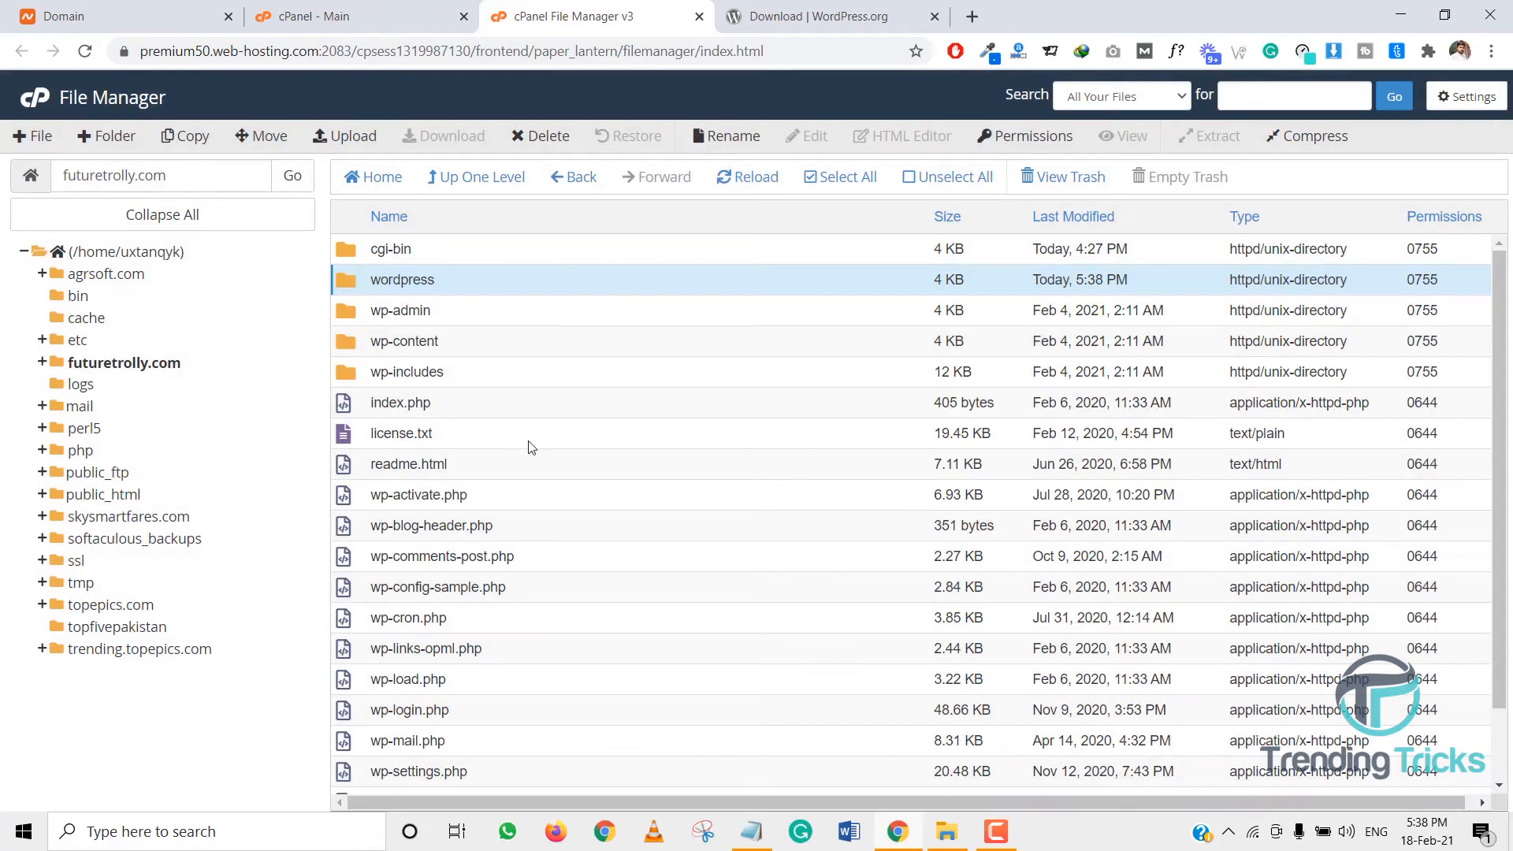
scroll(508, 583, down, 1)
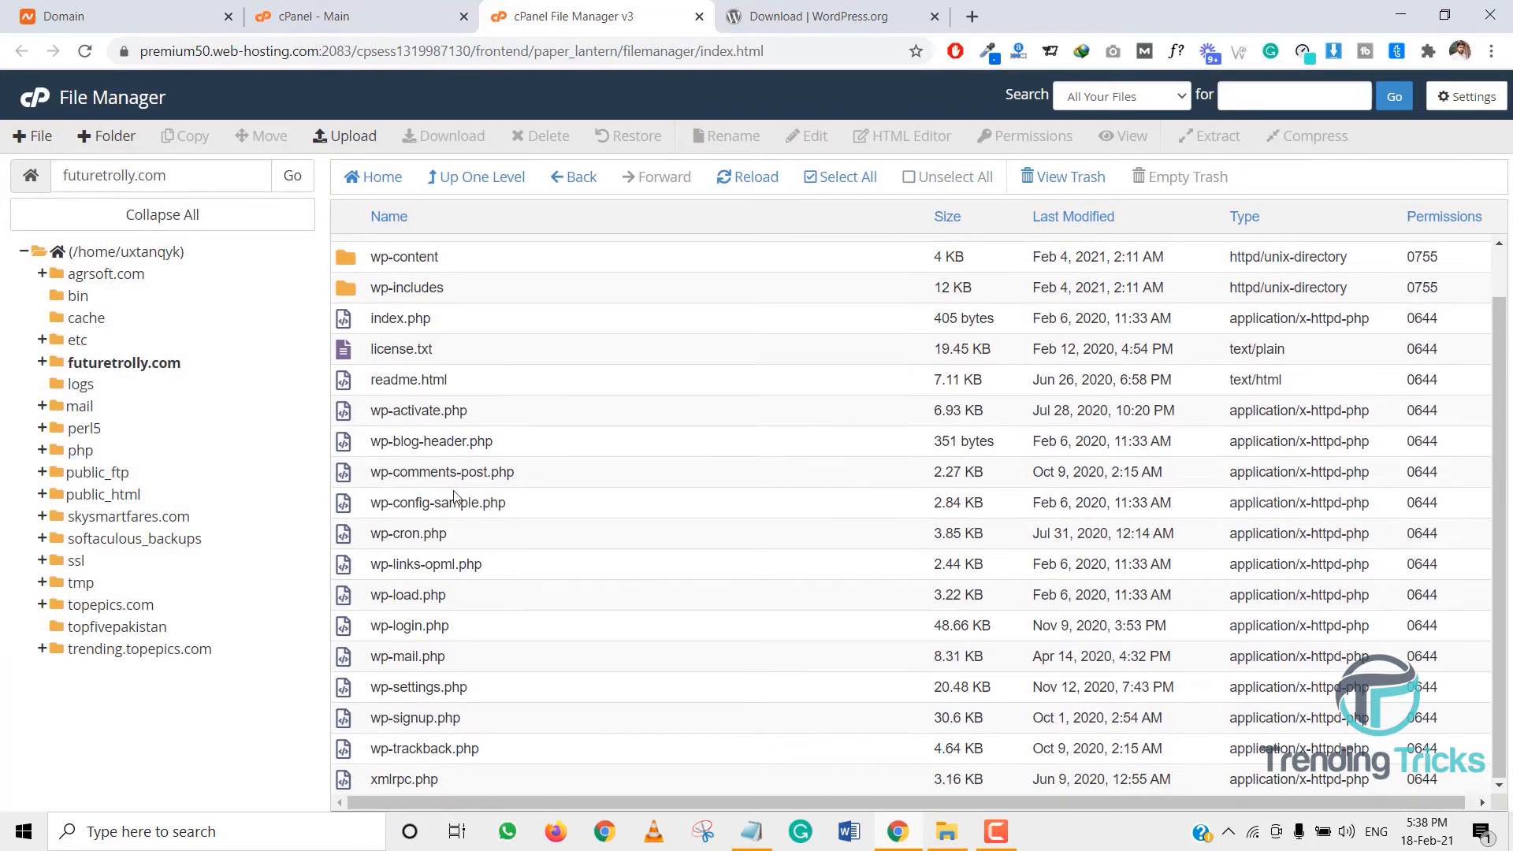
- Copy wp-config-sample.php to /futuretrolly.com/wp-config
right_click(461, 503)
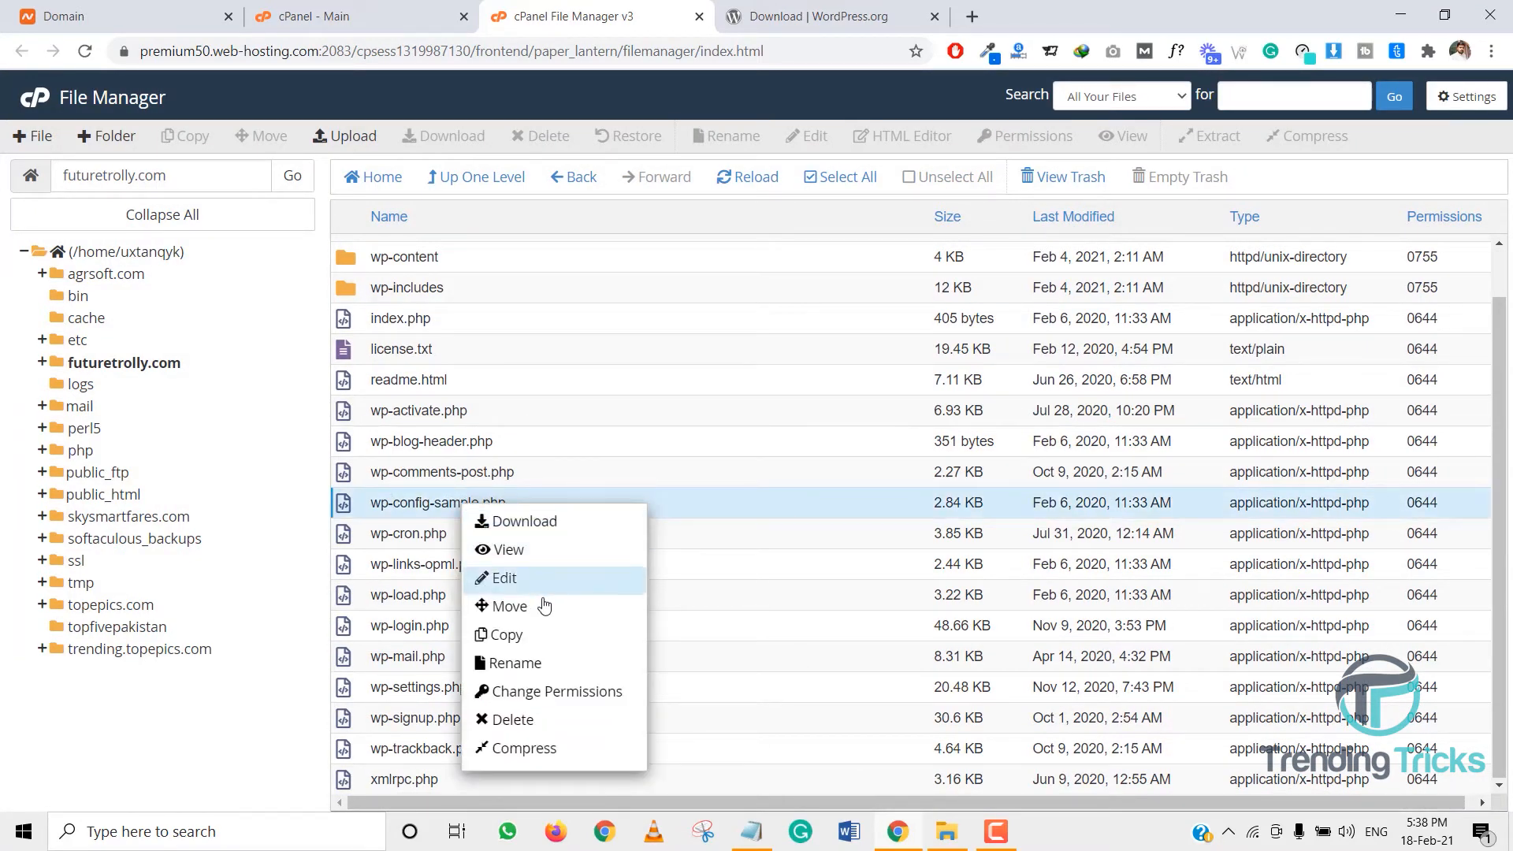
click(498, 631)
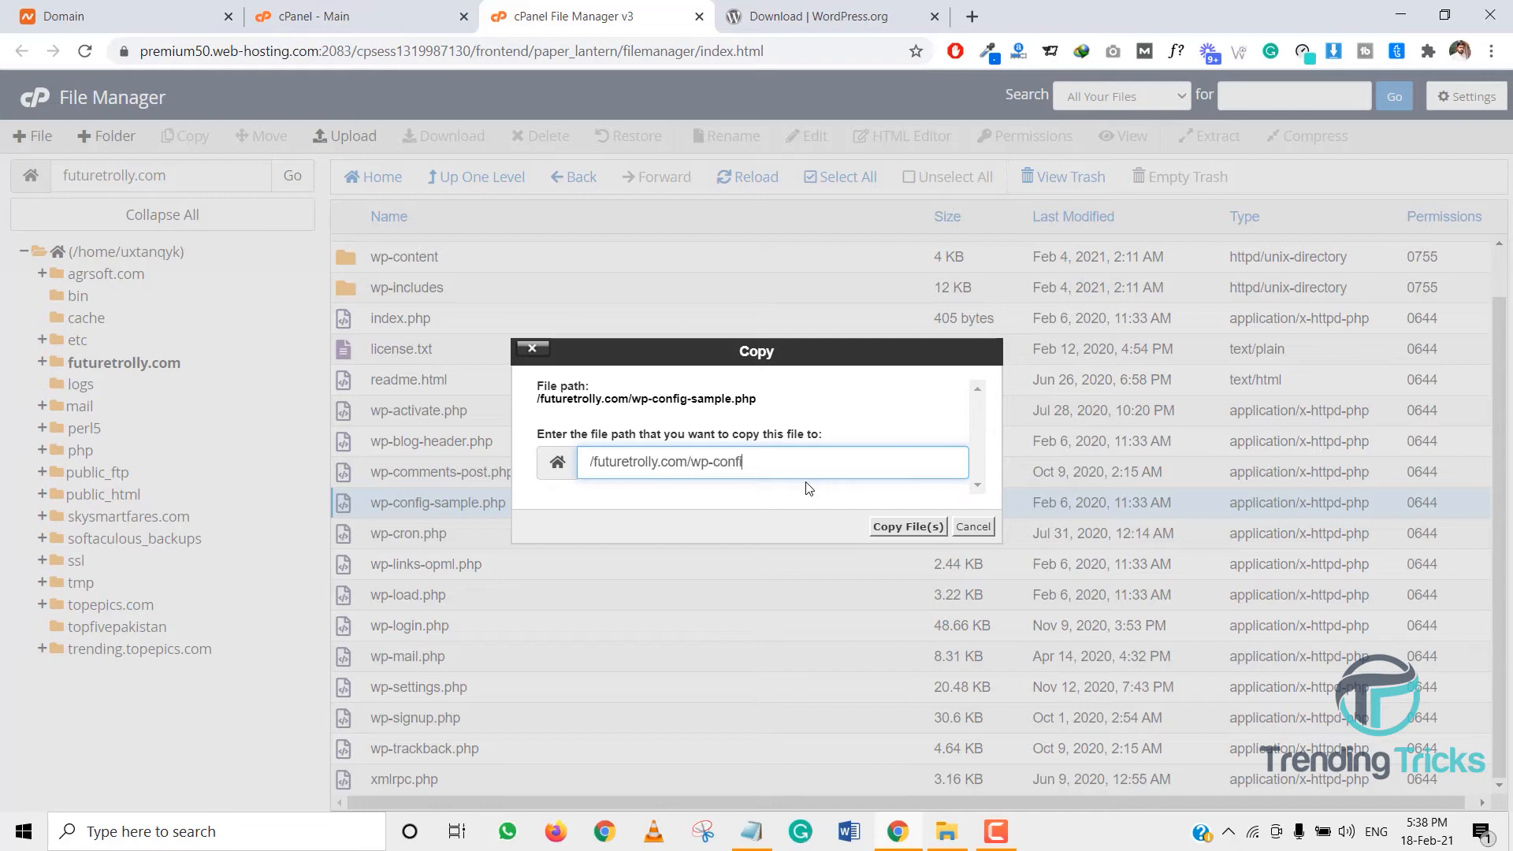
key(Return)
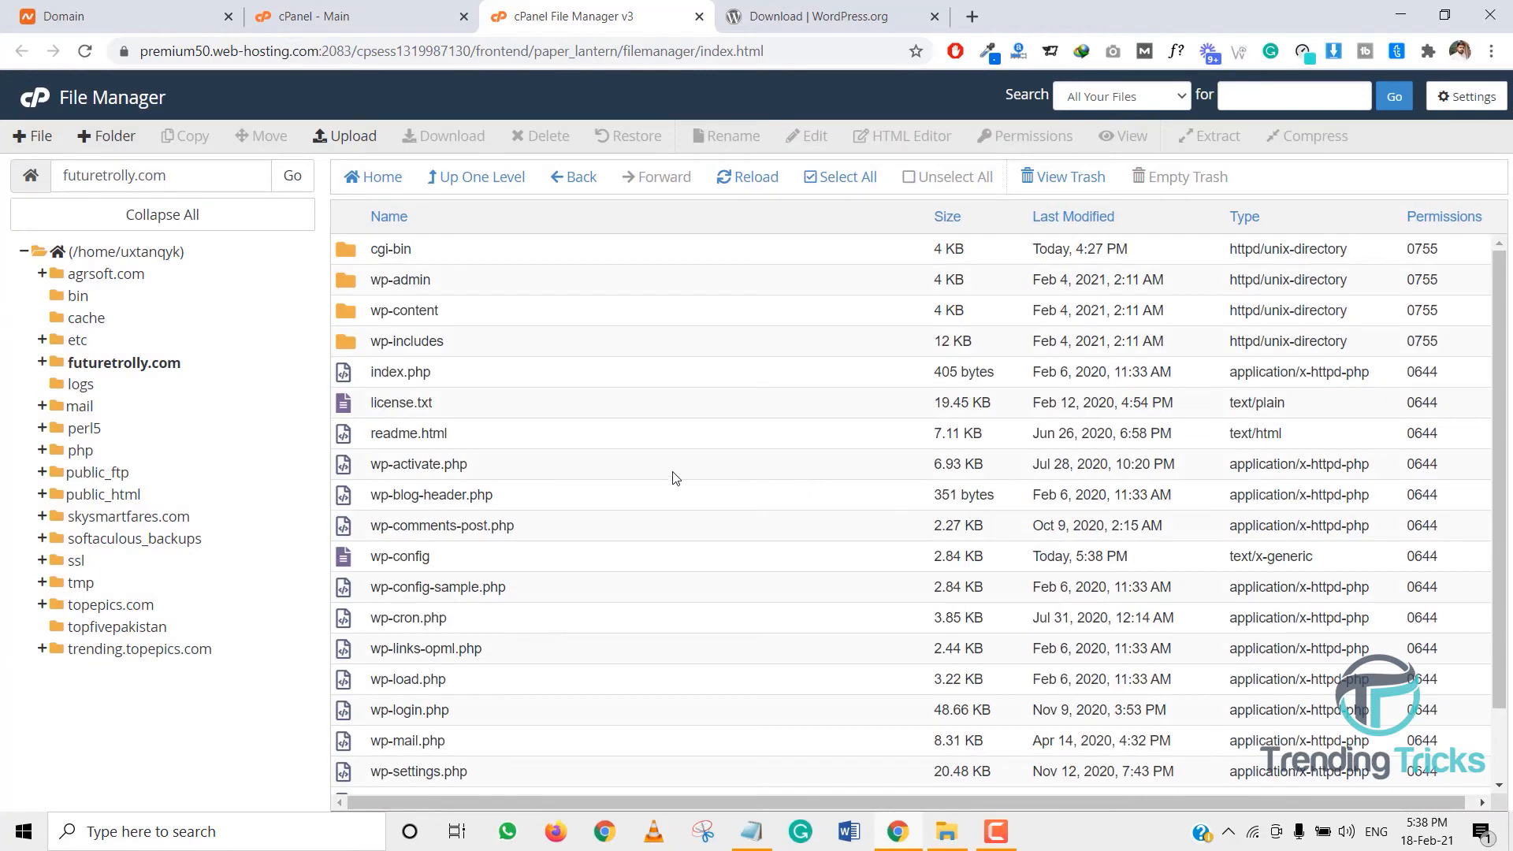
- View the new wp-config file's contents, then open it for editing
right_click(414, 554)
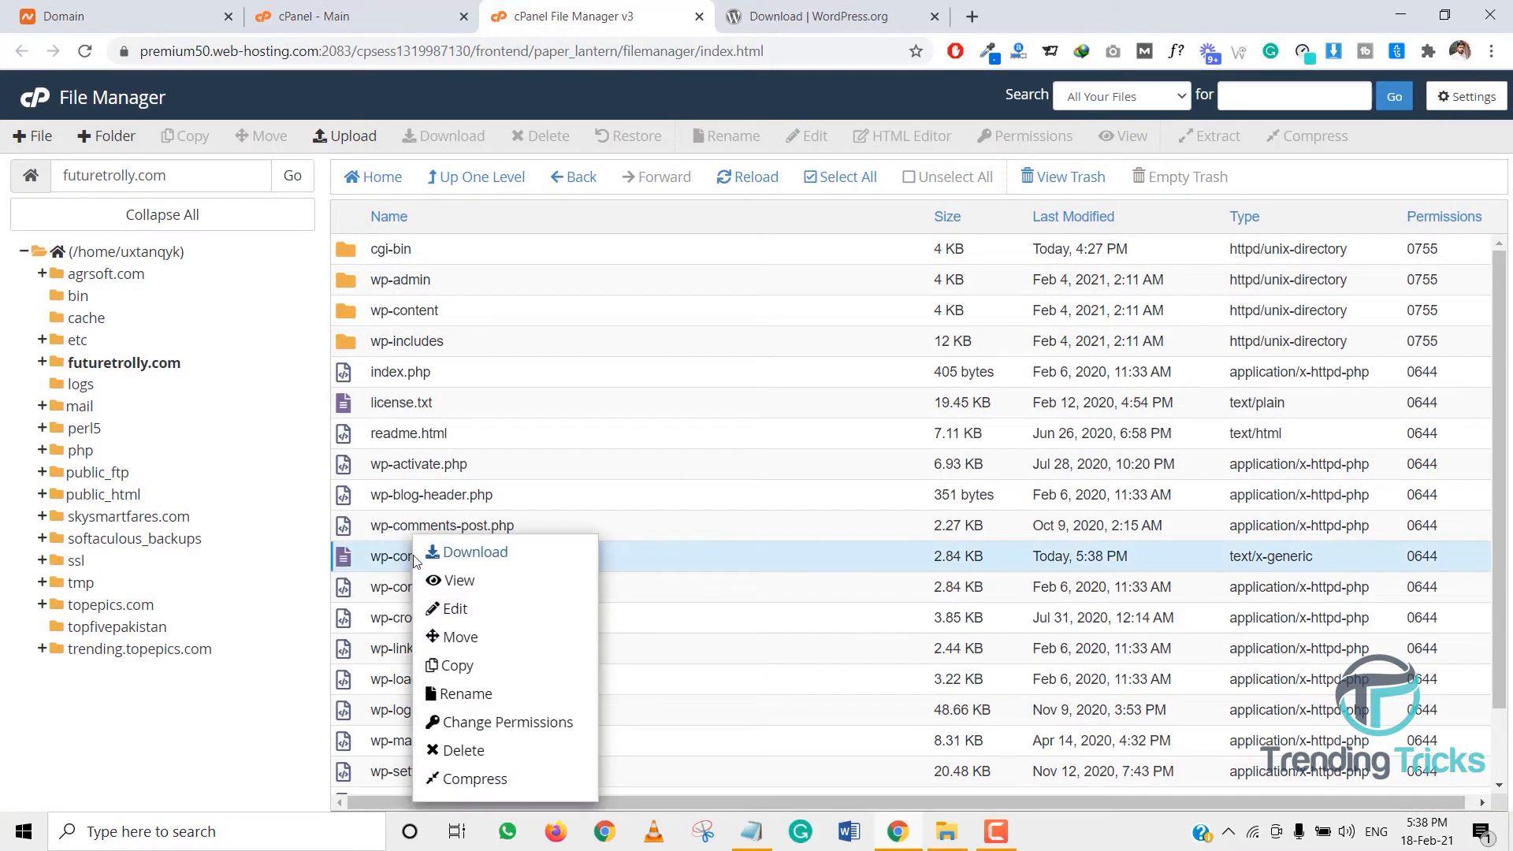
click(470, 588)
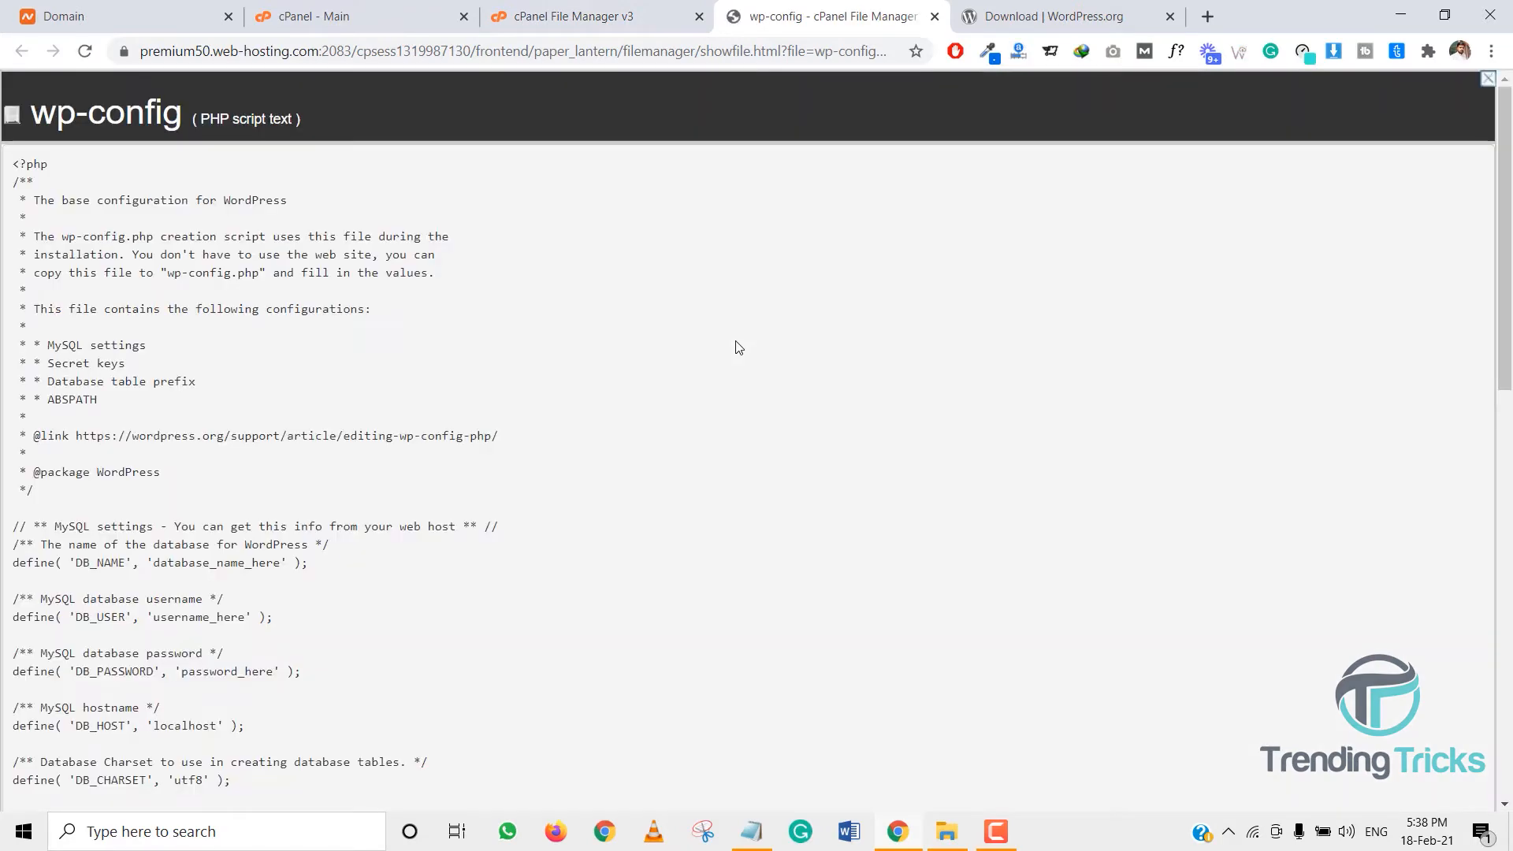
click(622, 12)
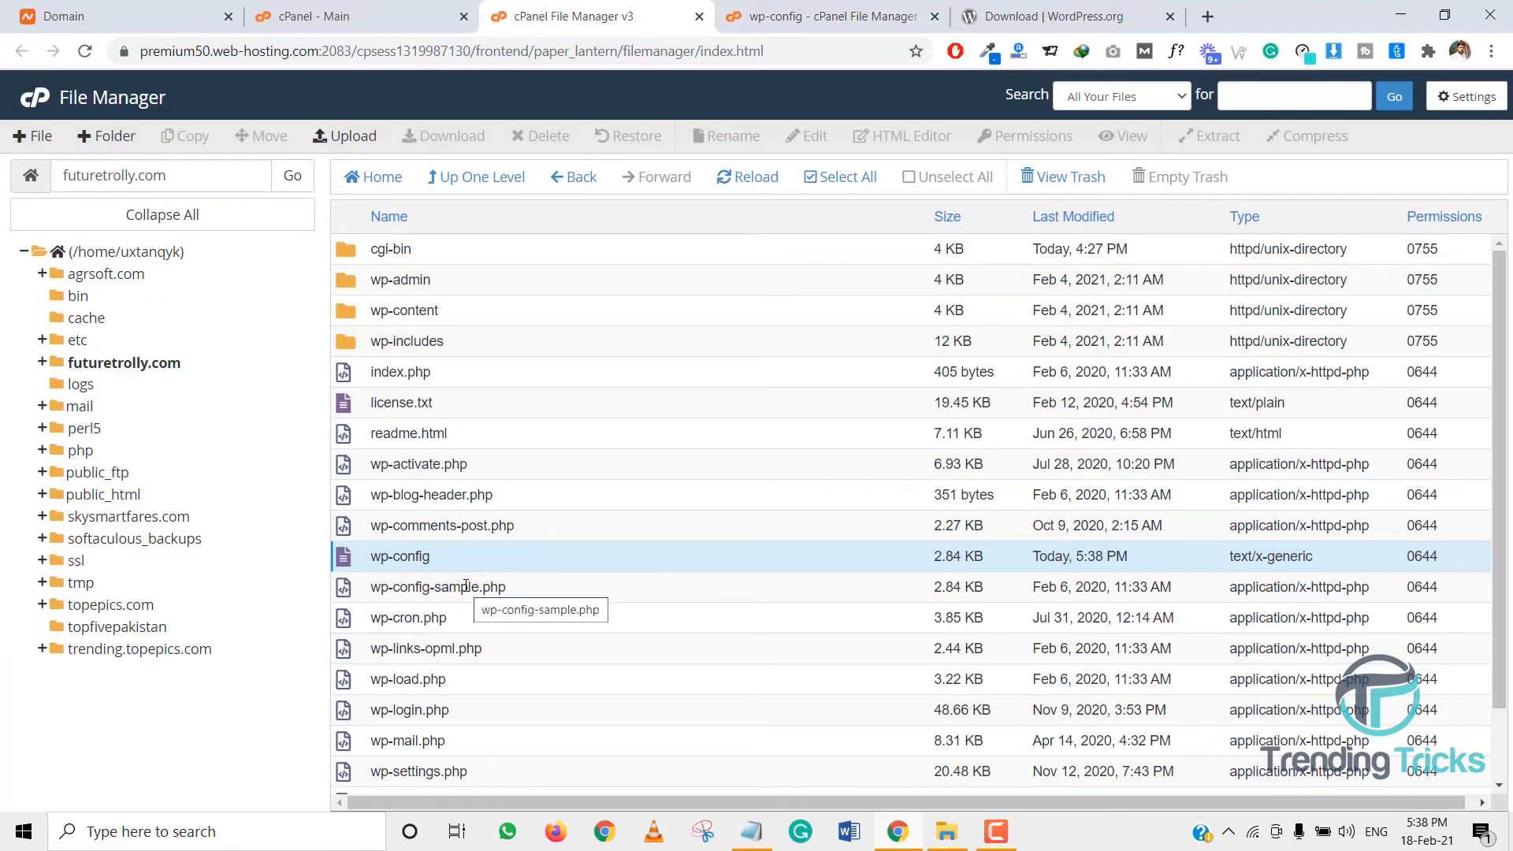
right_click(475, 554)
right_click(416, 559)
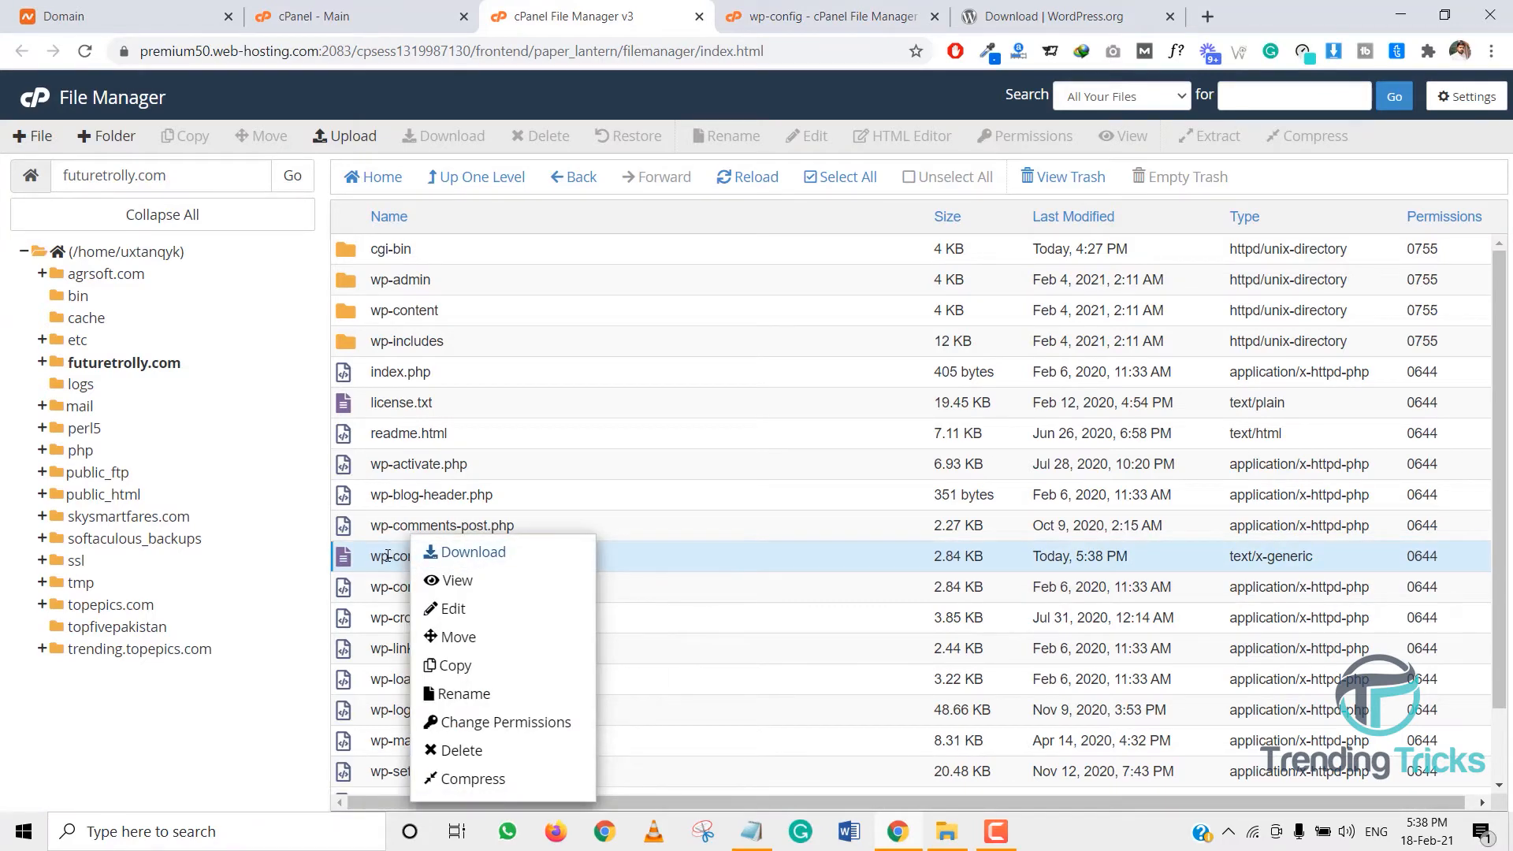
click(451, 608)
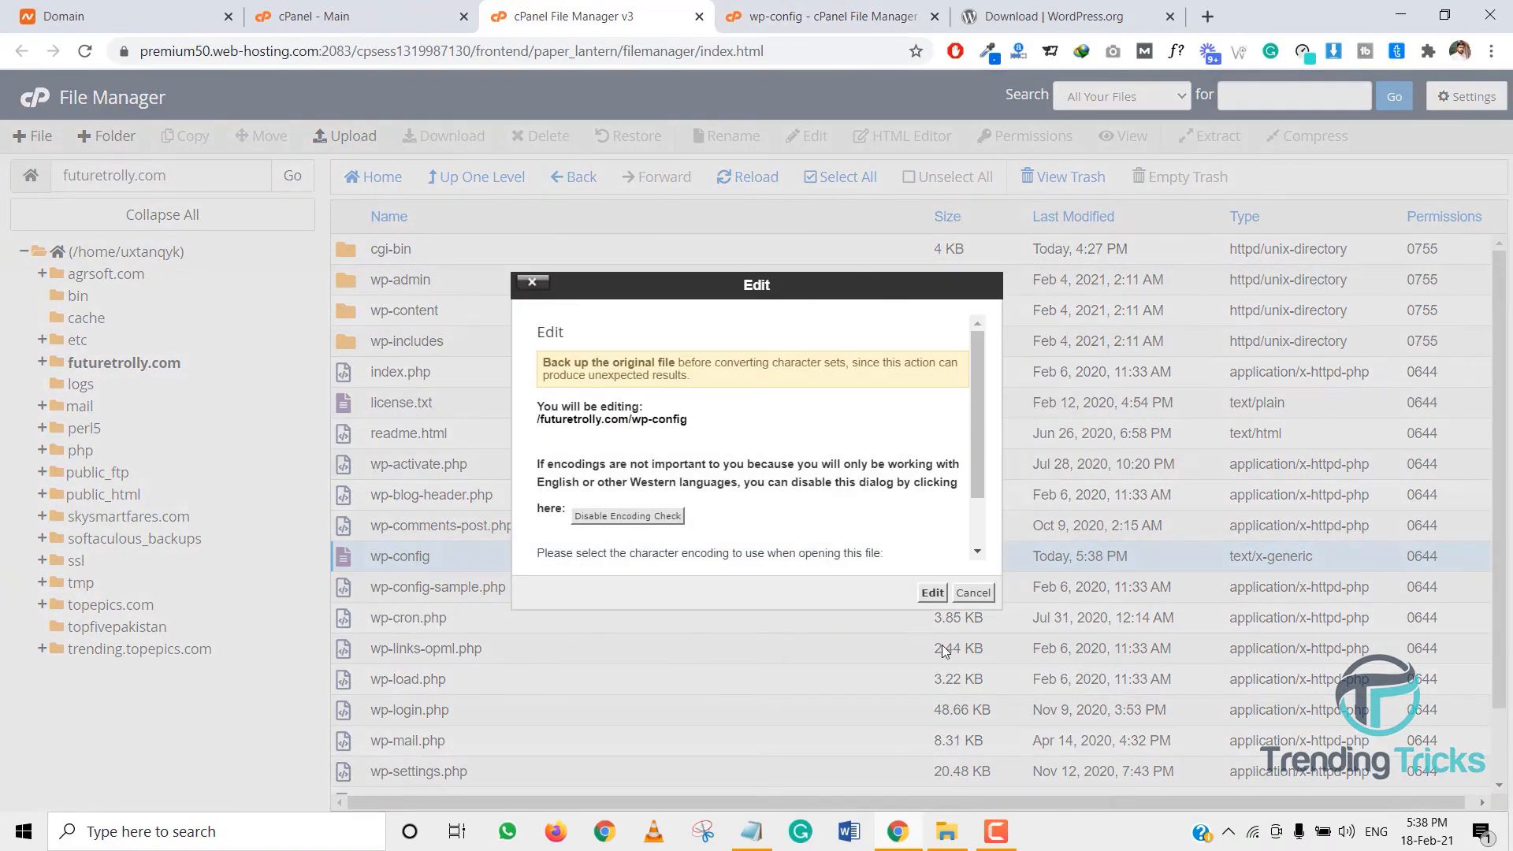
- Open wp-config for editing and paste the database user over username_here on line 26
click(932, 593)
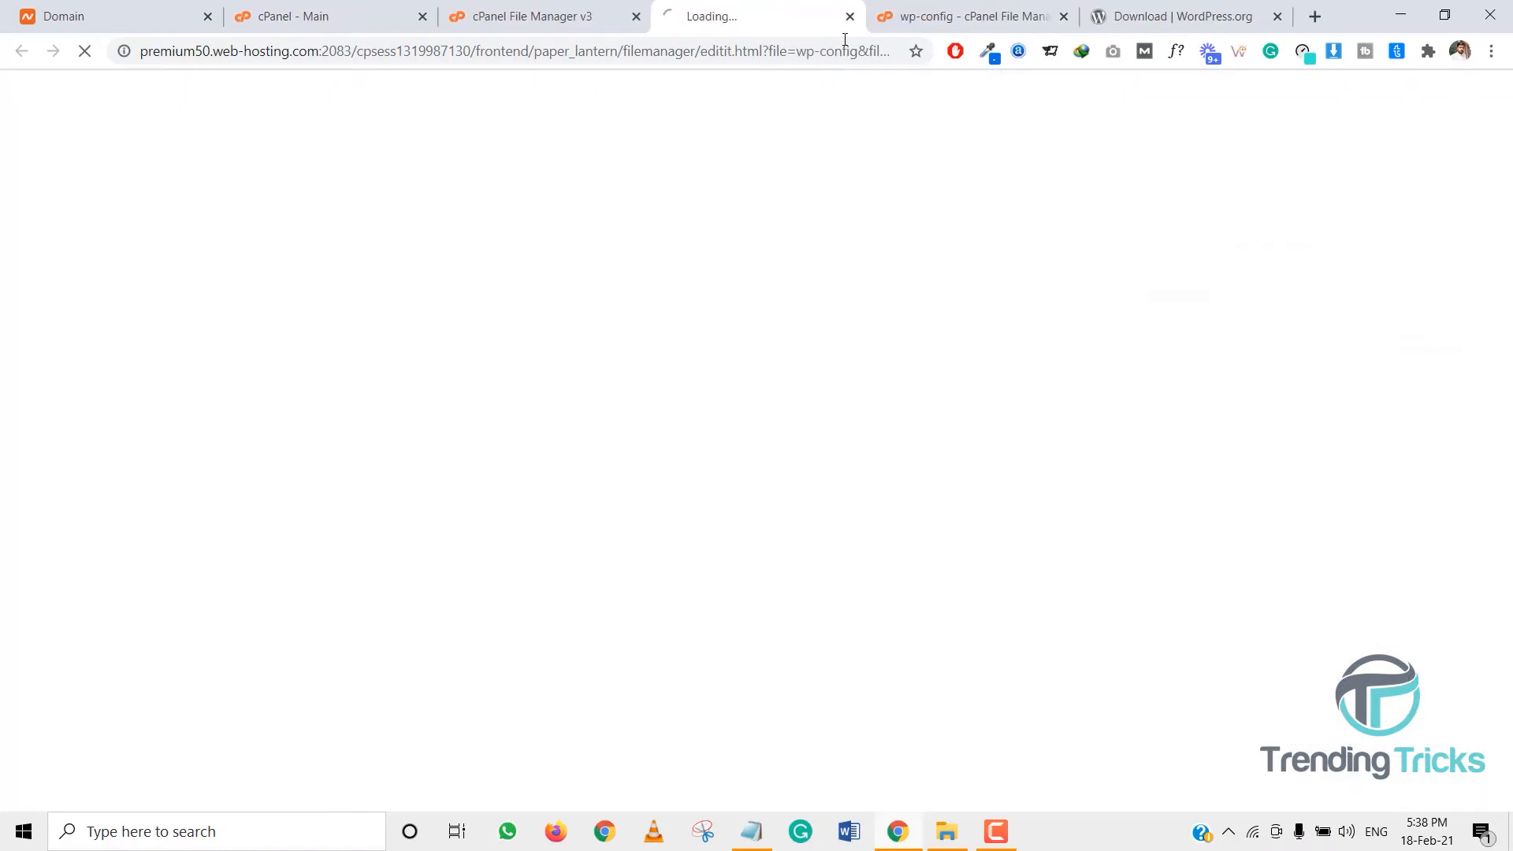
click(1064, 17)
click(1064, 16)
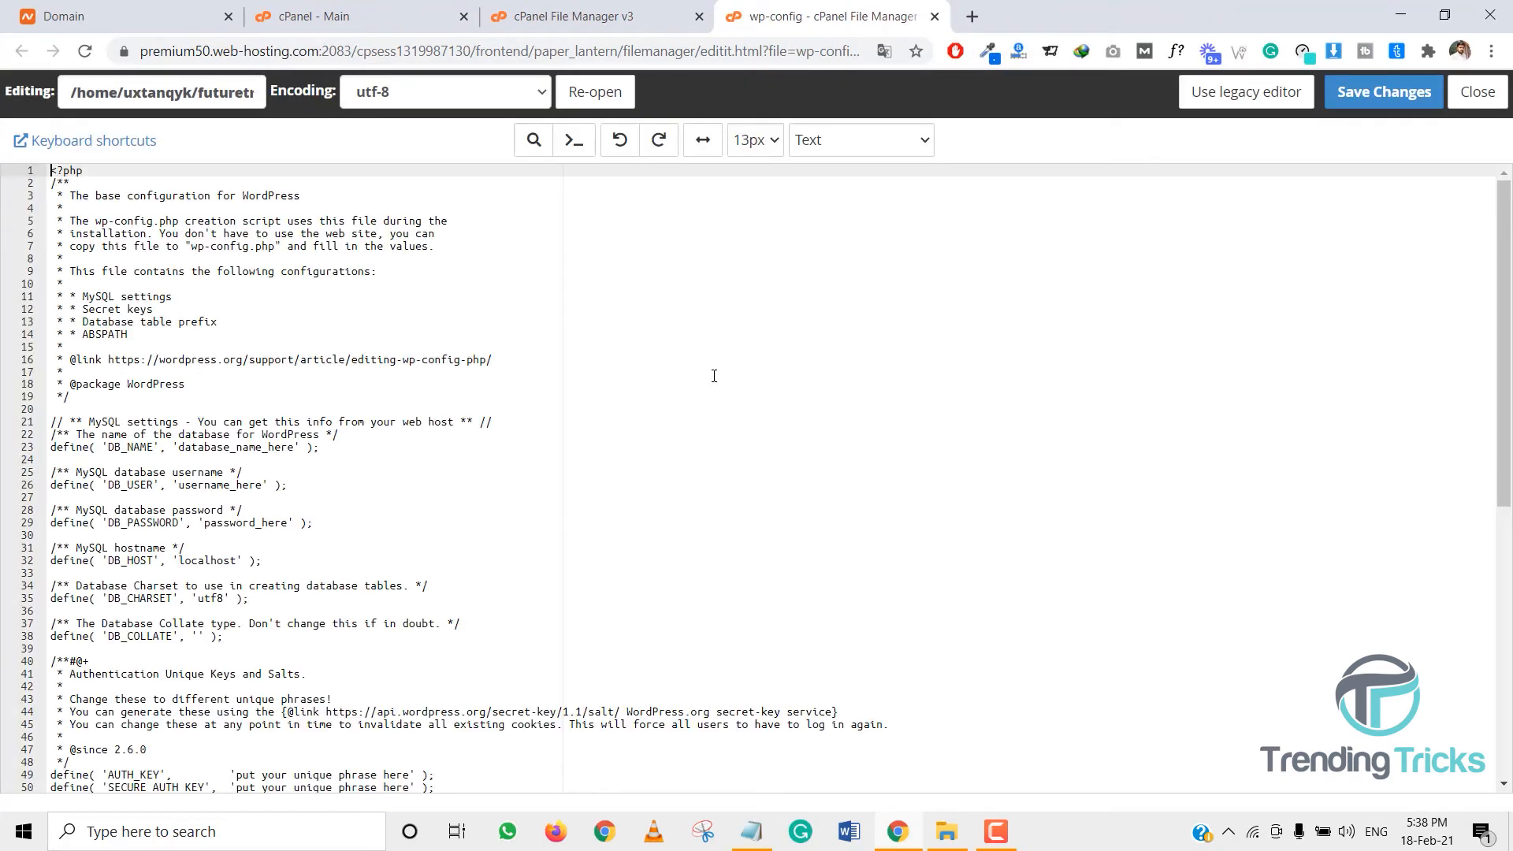
click(750, 831)
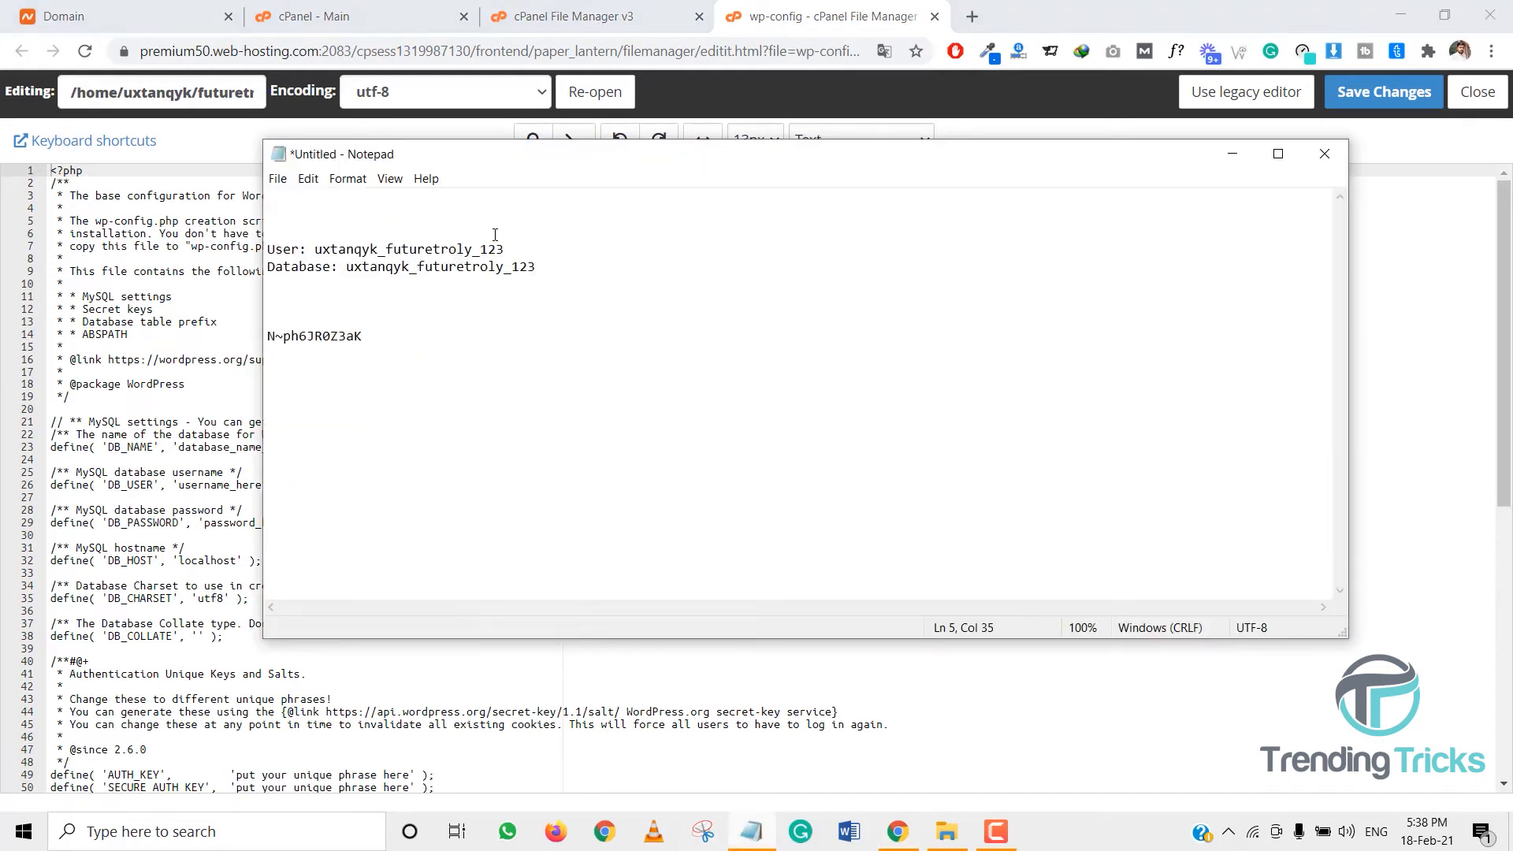
drag(317, 249, 505, 249)
key(ctrl+c)
click(187, 494)
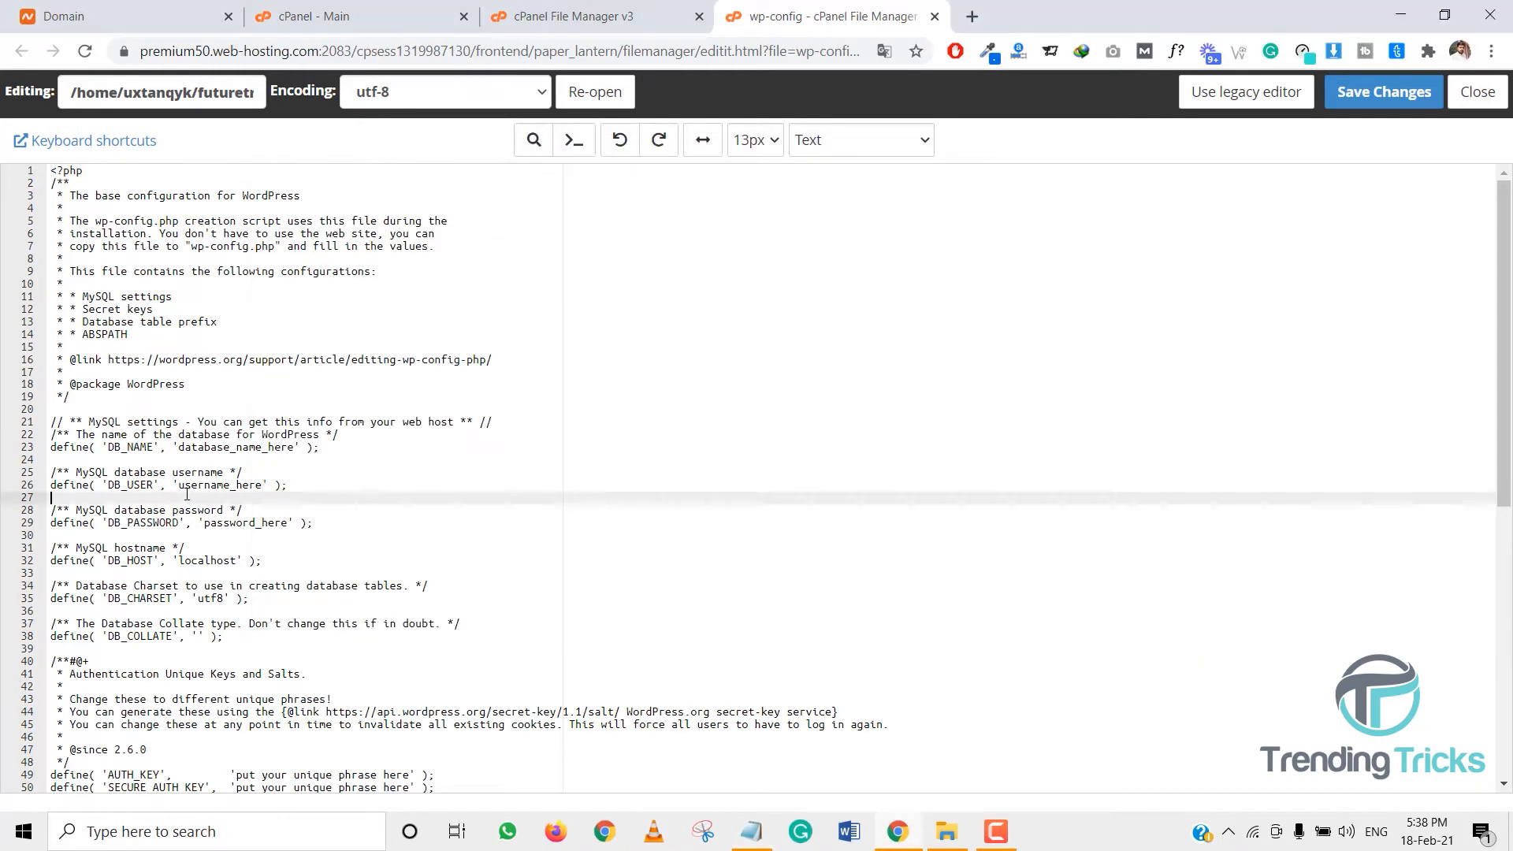
drag(179, 484, 263, 485)
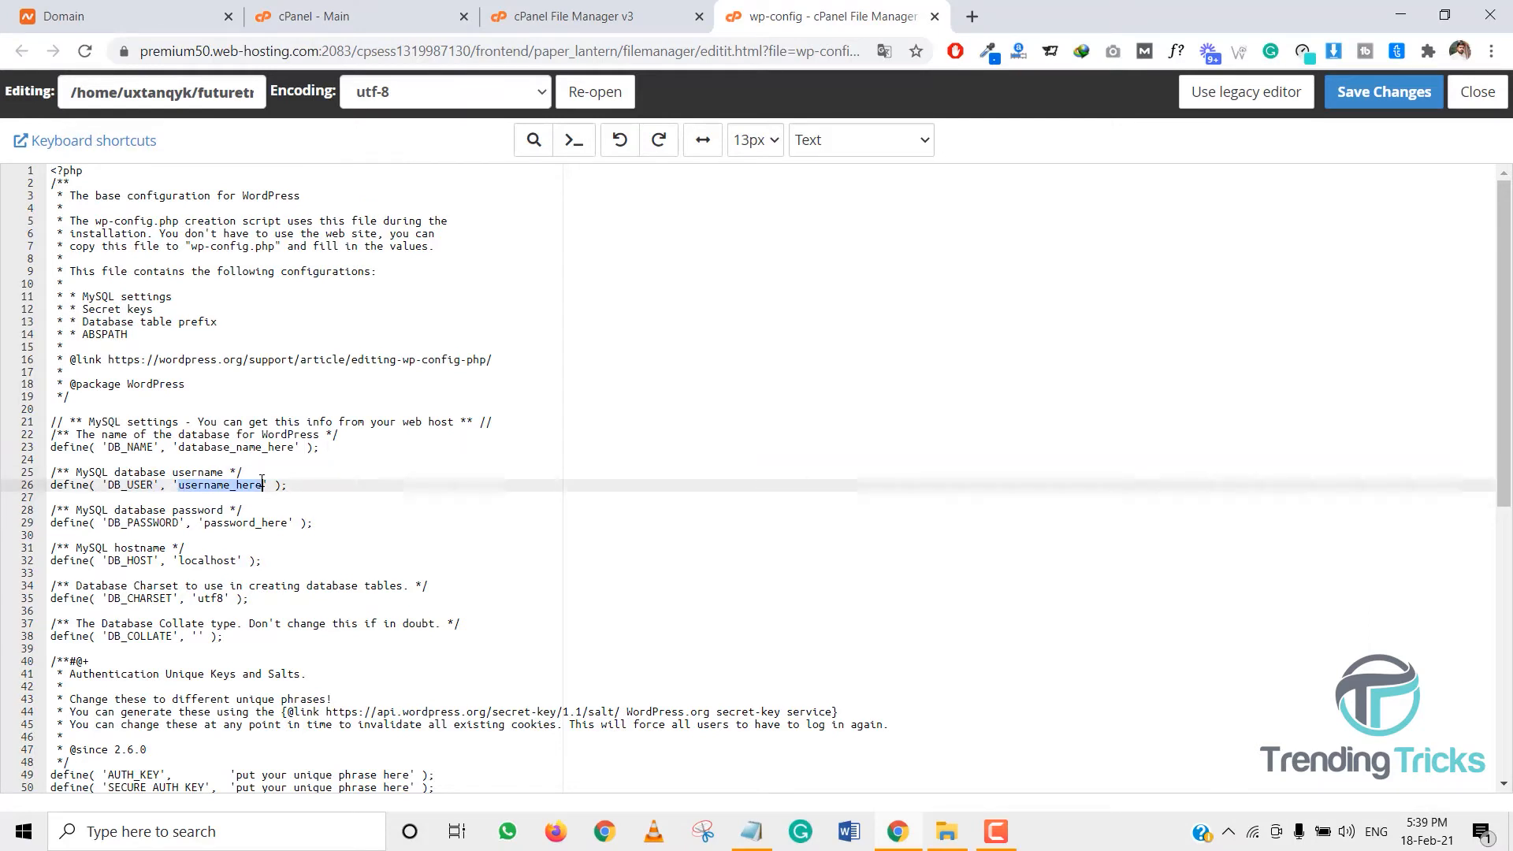
key(ctrl+v)
- Paste the database name from the notes over database_name_here on line 23
click(756, 836)
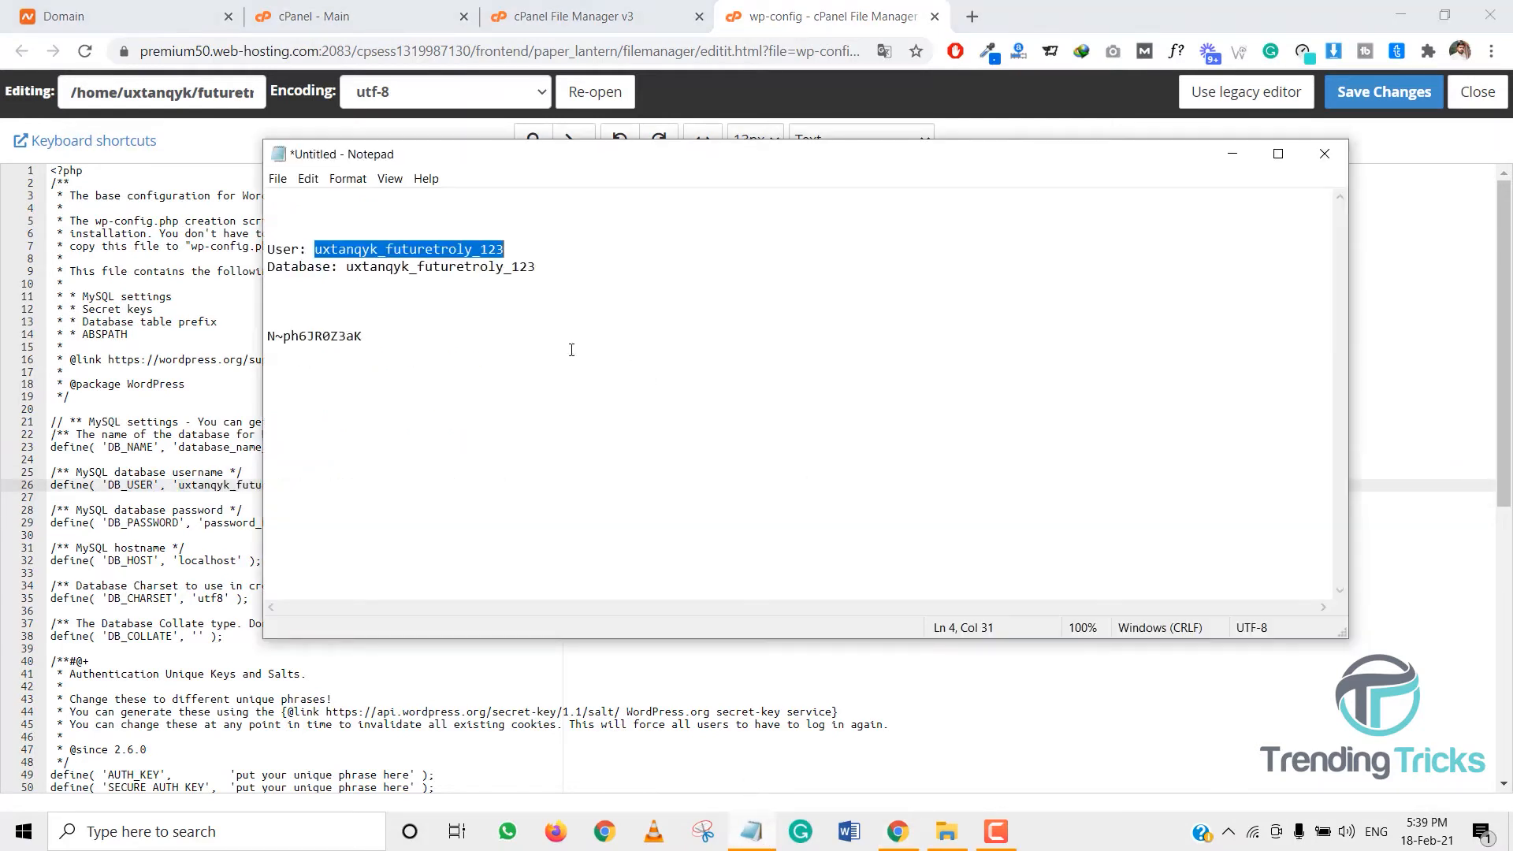
drag(348, 268, 534, 265)
key(ctrl+c)
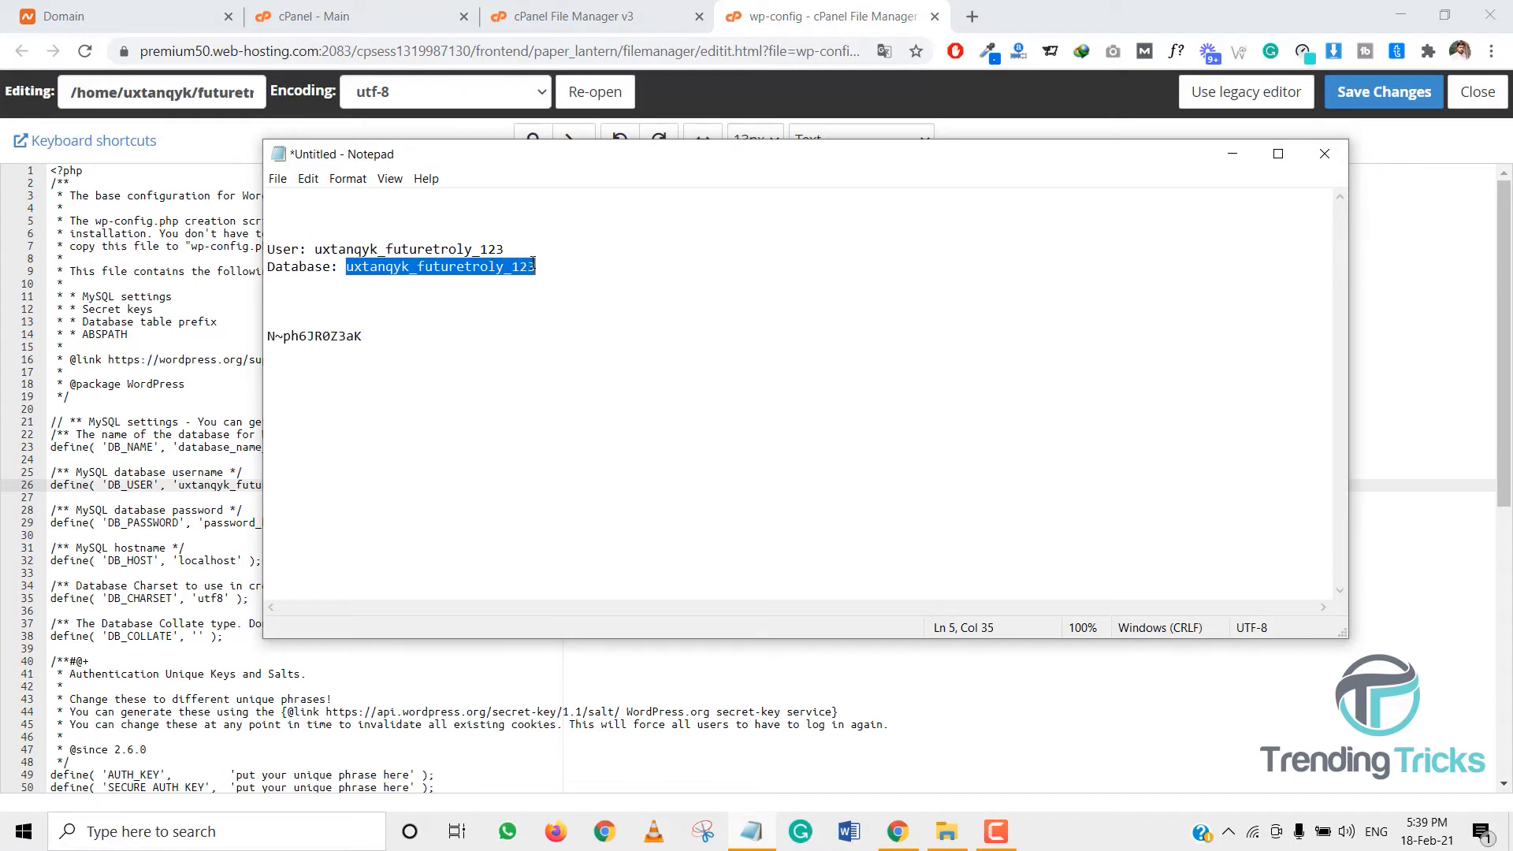
click(218, 524)
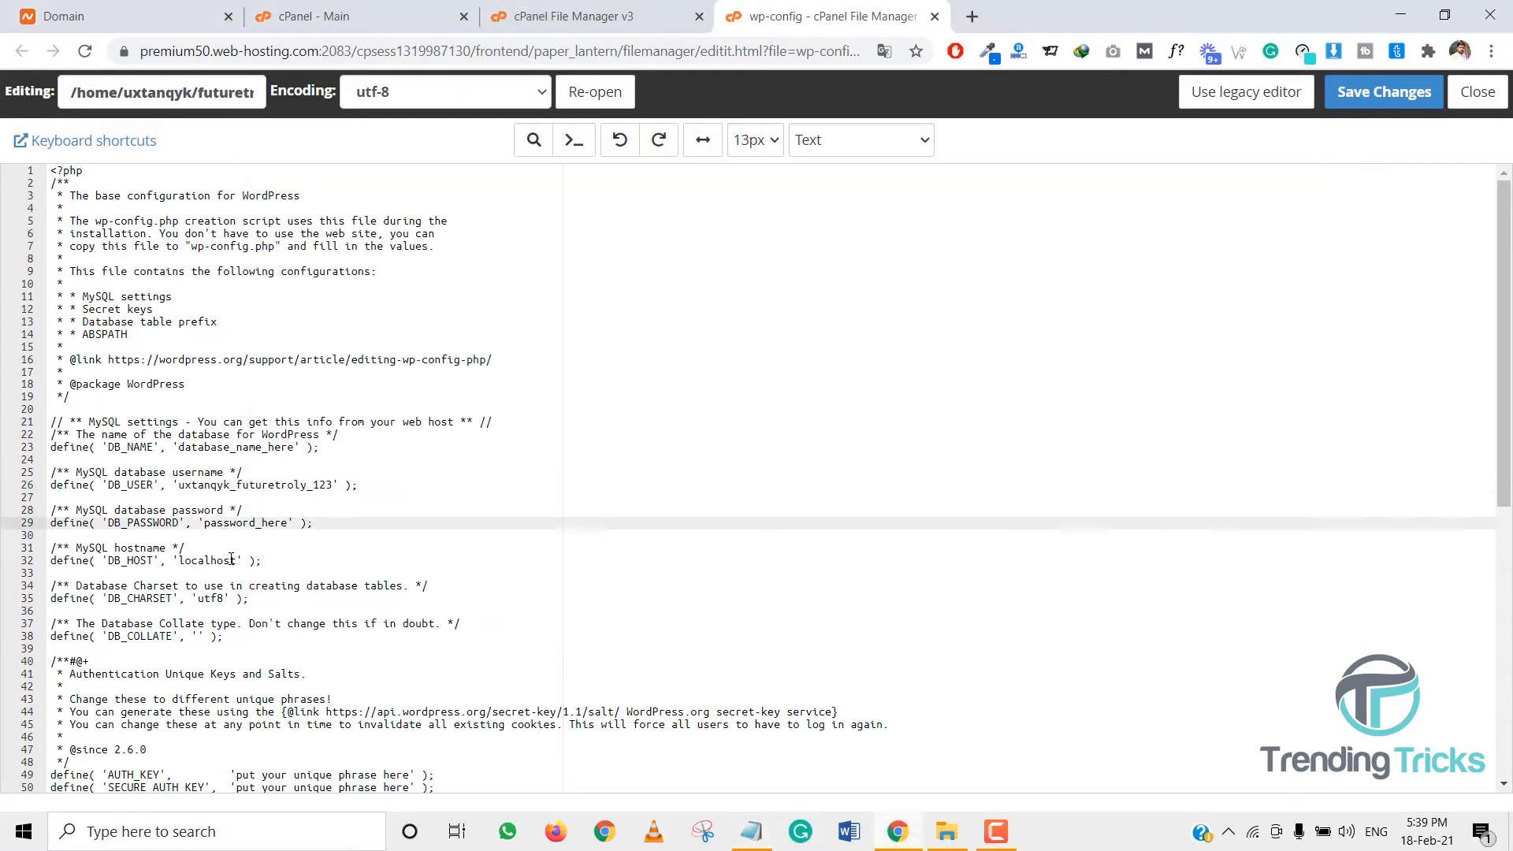
drag(179, 449, 291, 446)
key(ctrl+v)
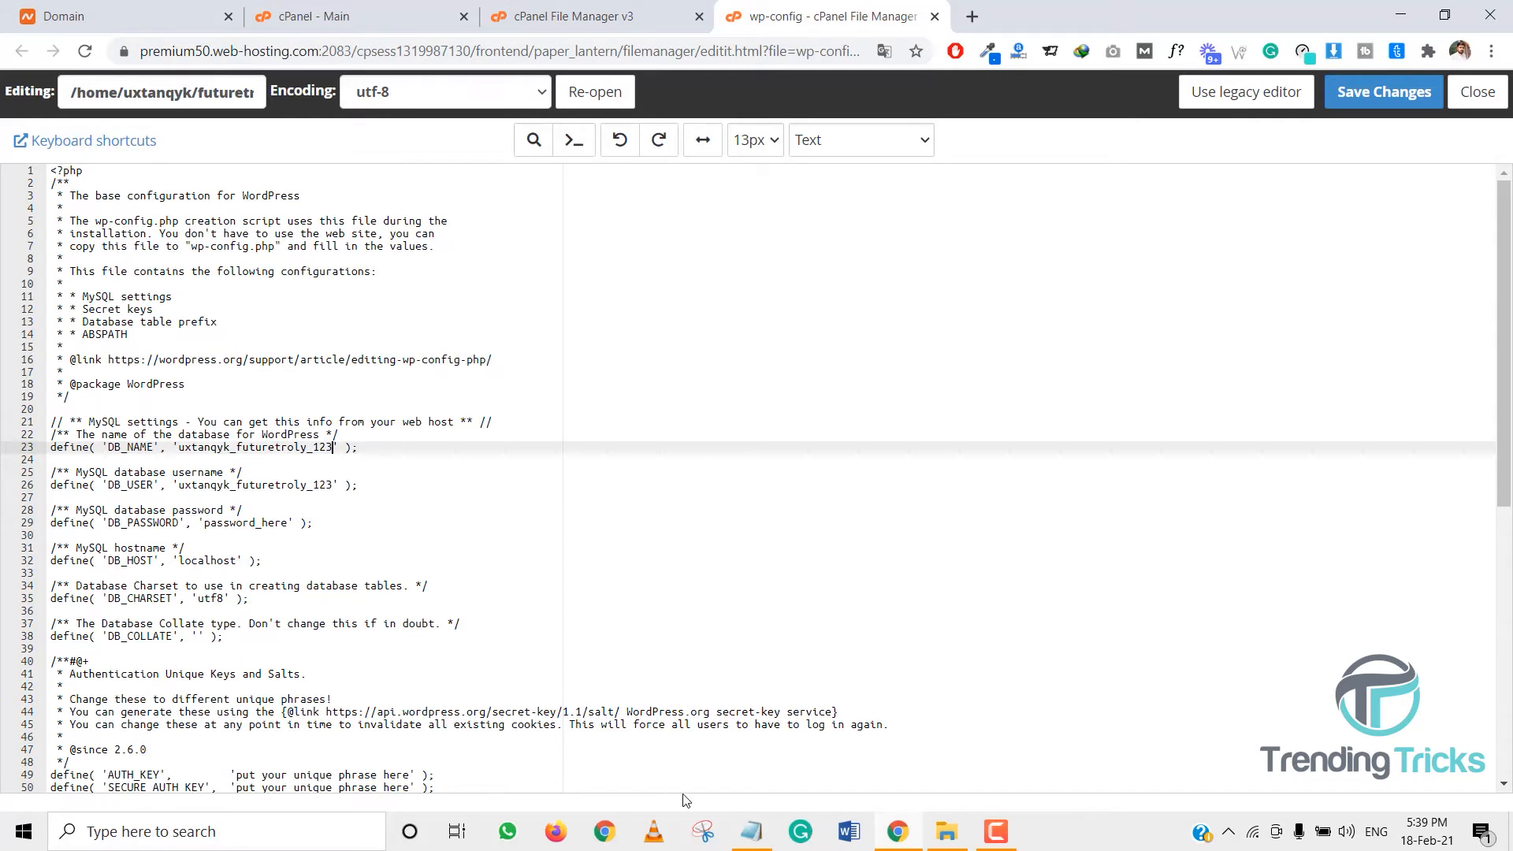
- Paste the database password over password_here on line 29 and save wp-config
click(749, 831)
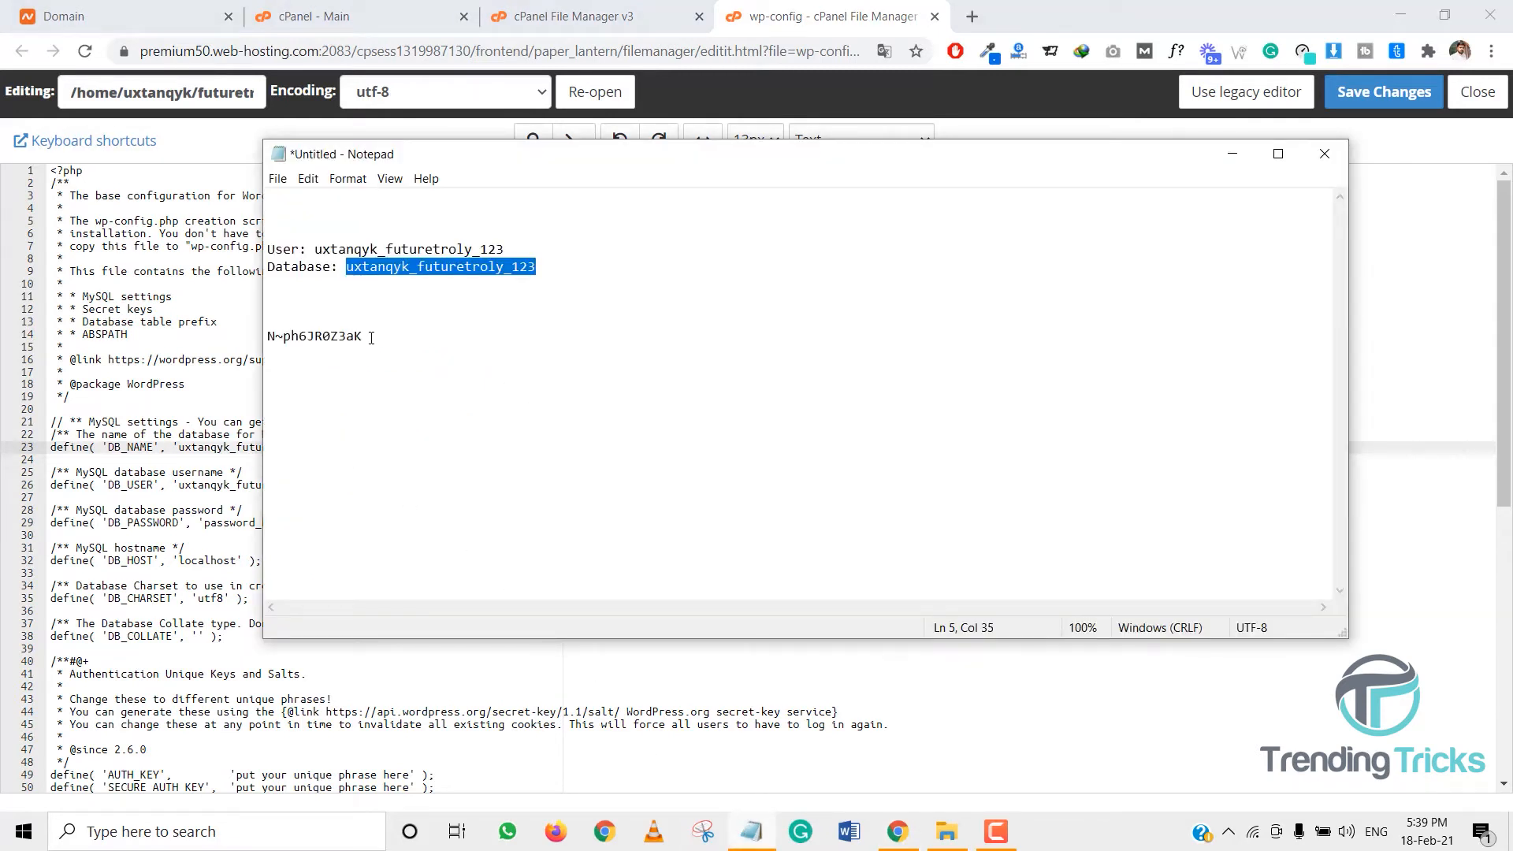
drag(371, 338, 265, 340)
key(ctrl+c)
click(225, 536)
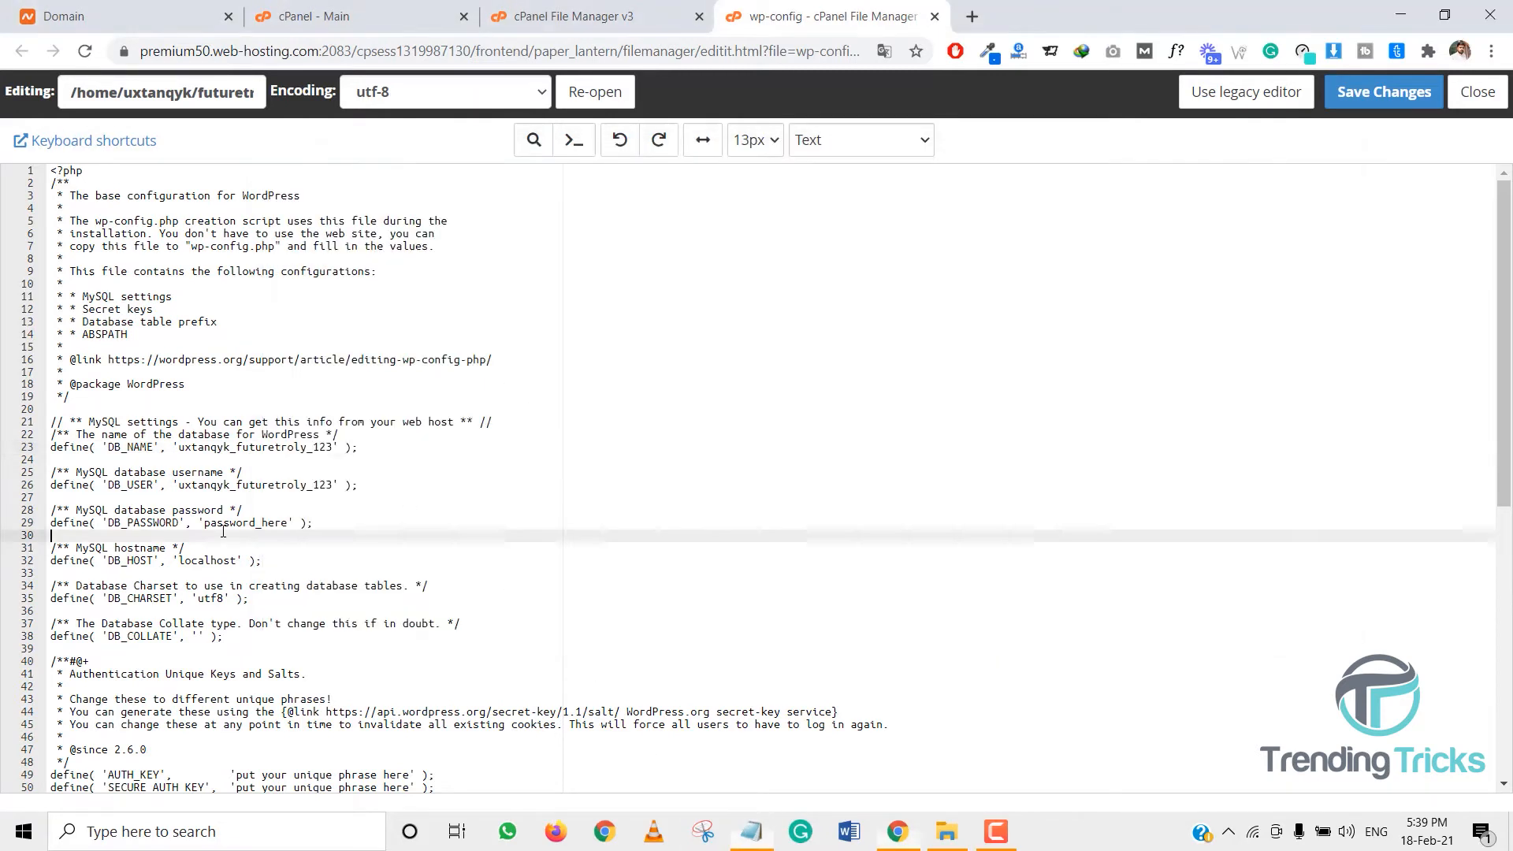
drag(204, 522, 292, 525)
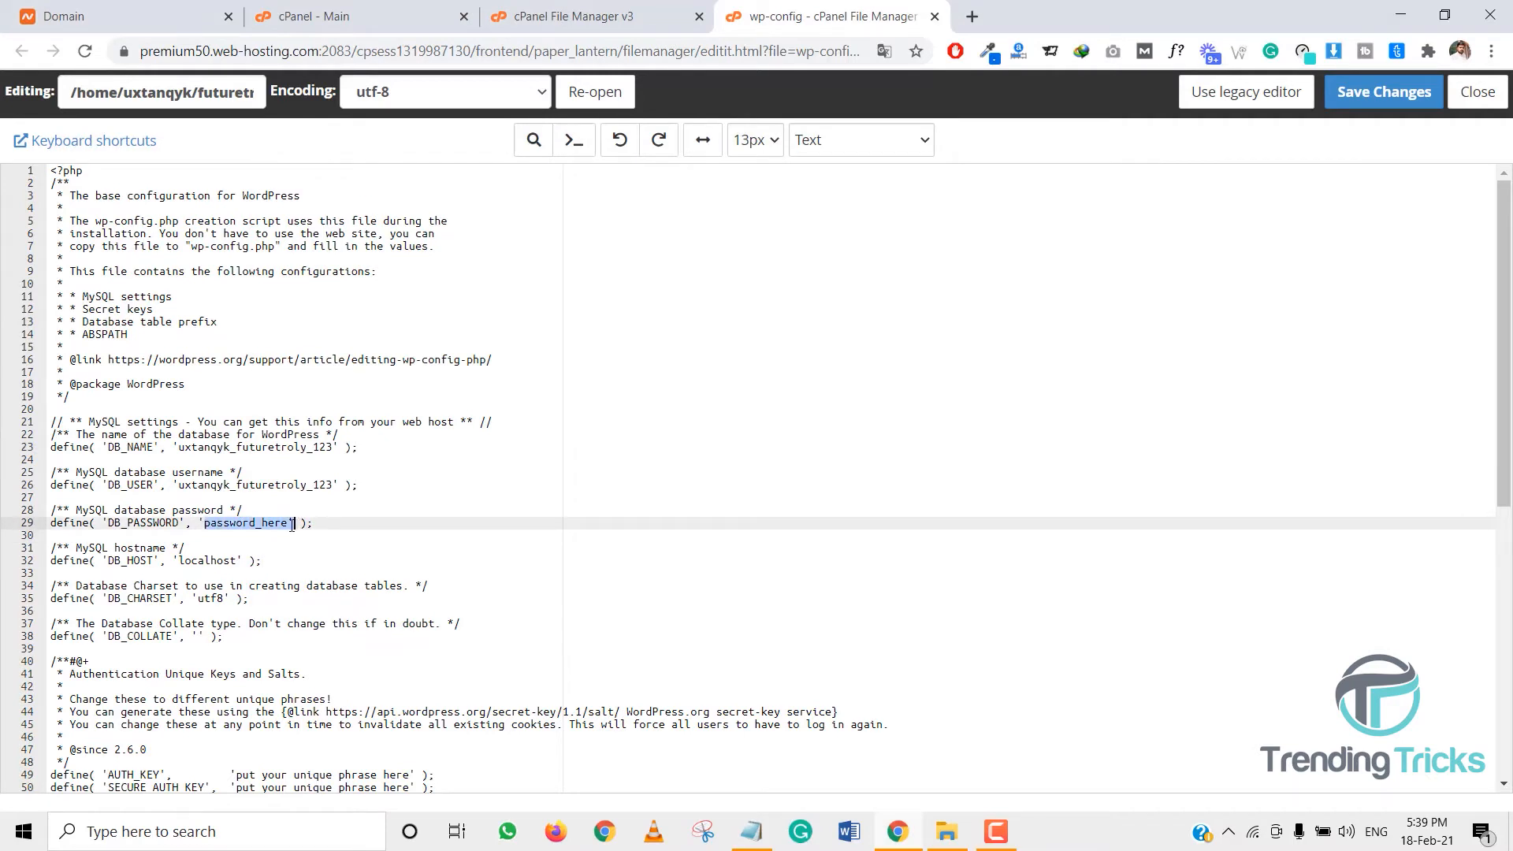
key(ctrl+v)
click(1342, 106)
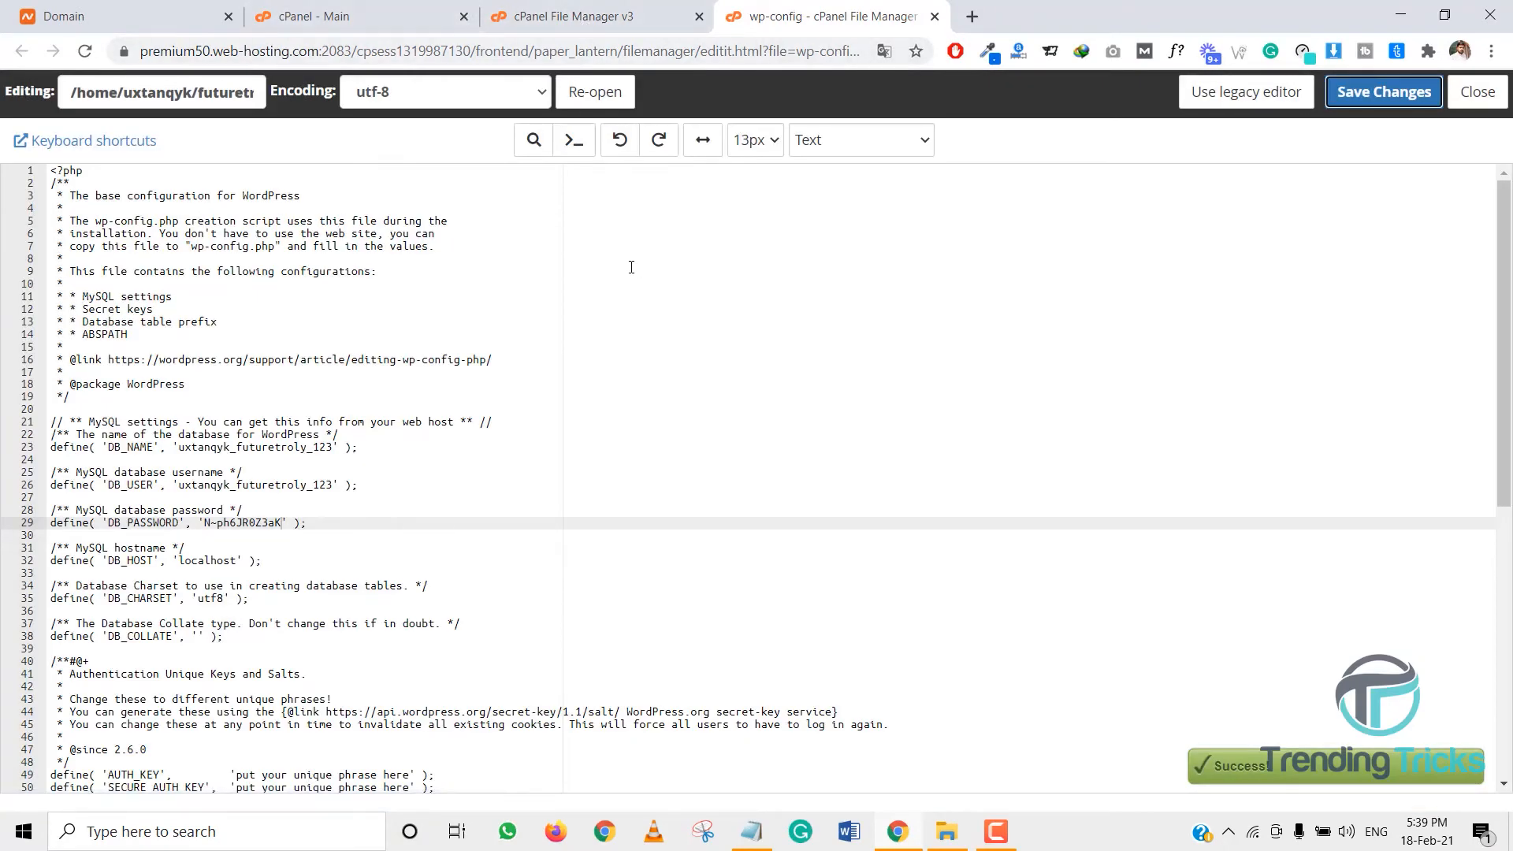
- Return to cPanel home and load futuretrolly.com in a new tab
click(590, 25)
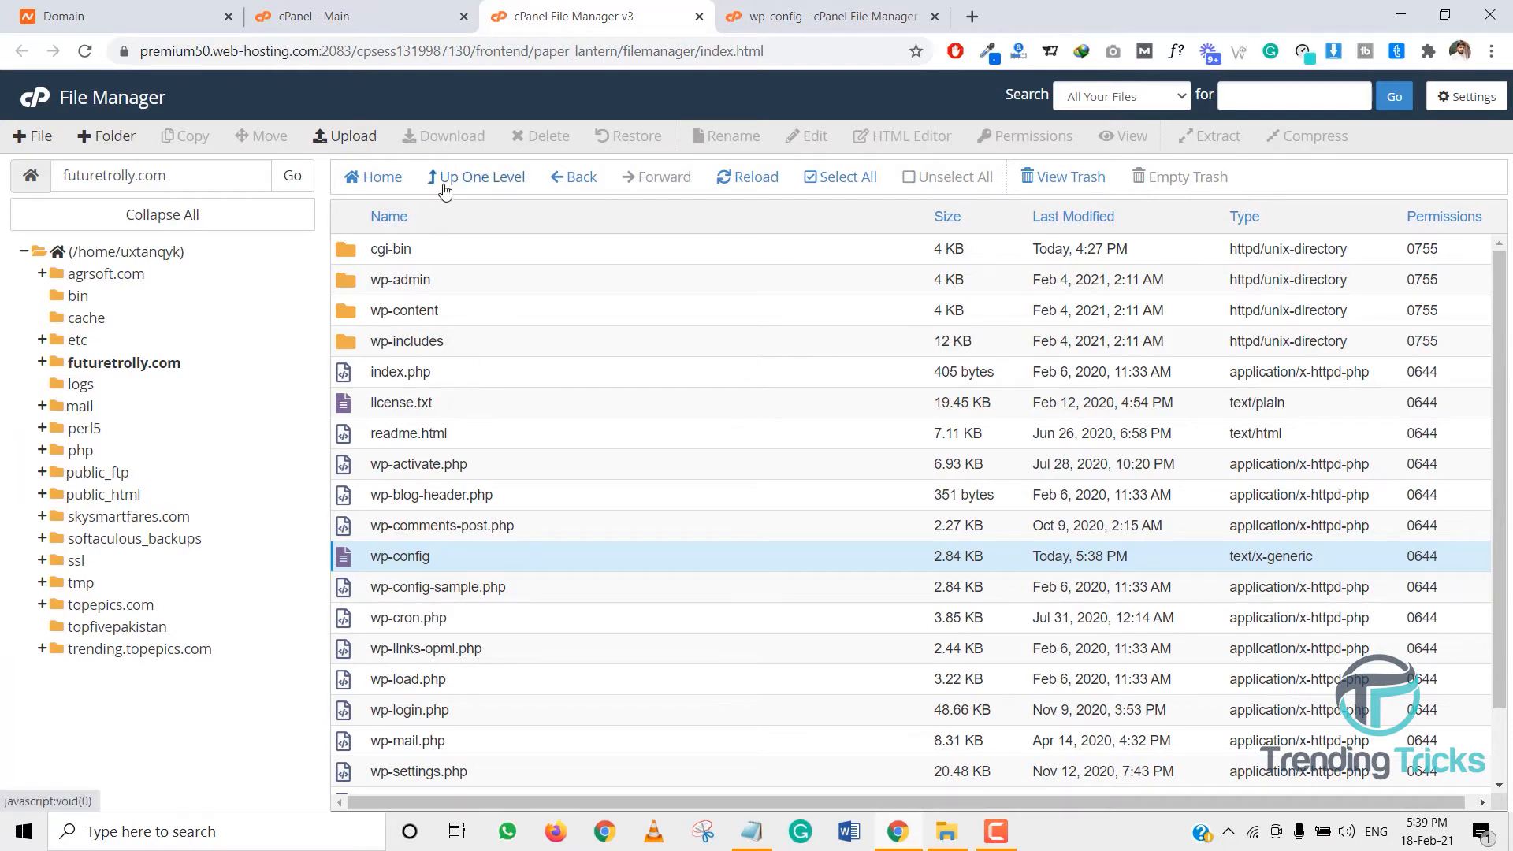
click(385, 20)
scroll(347, 402, up, 6)
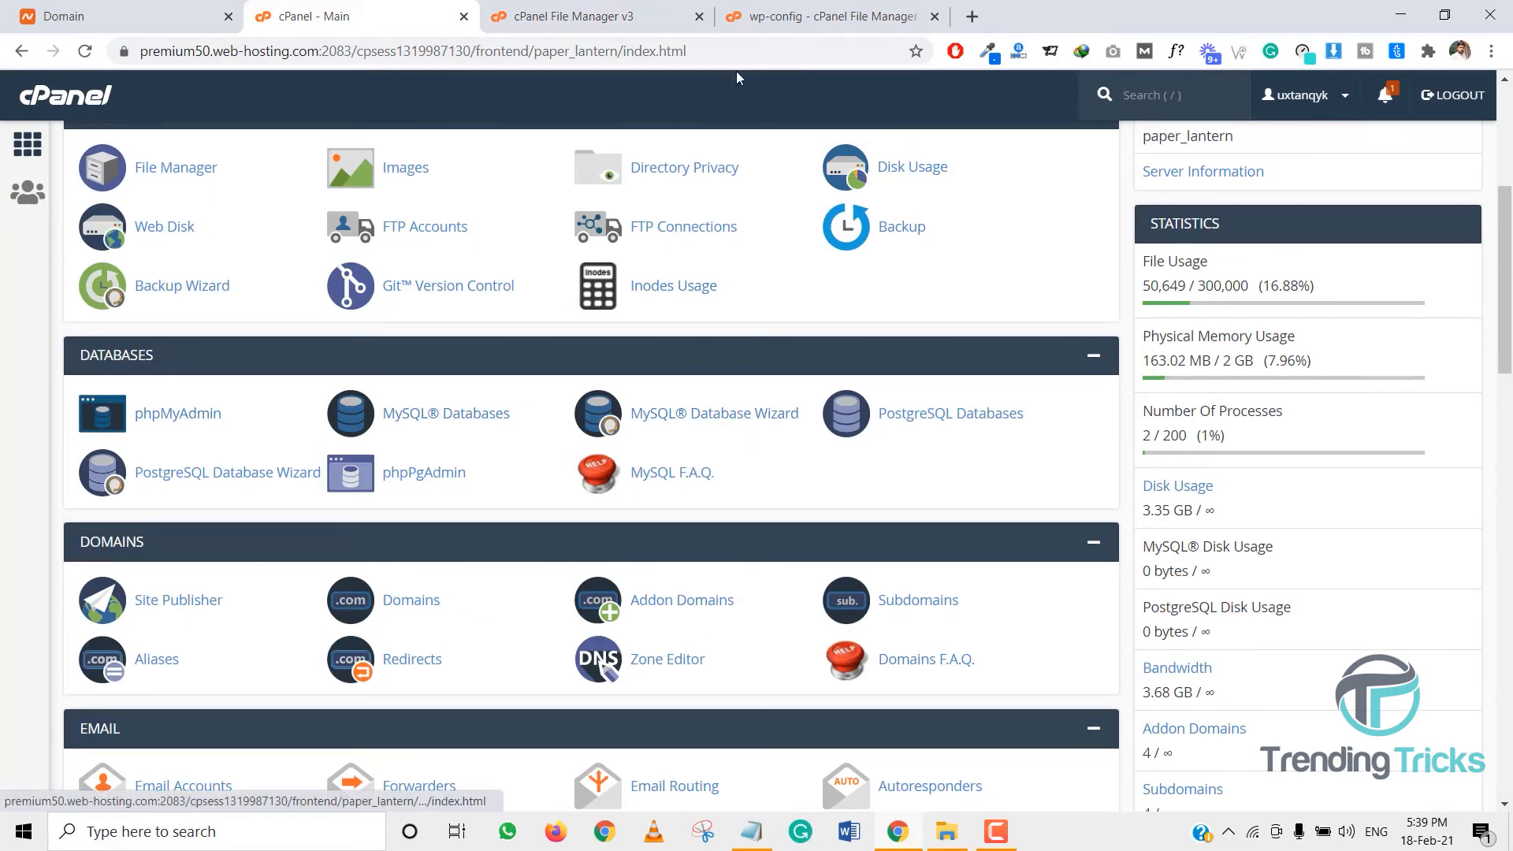
click(972, 17)
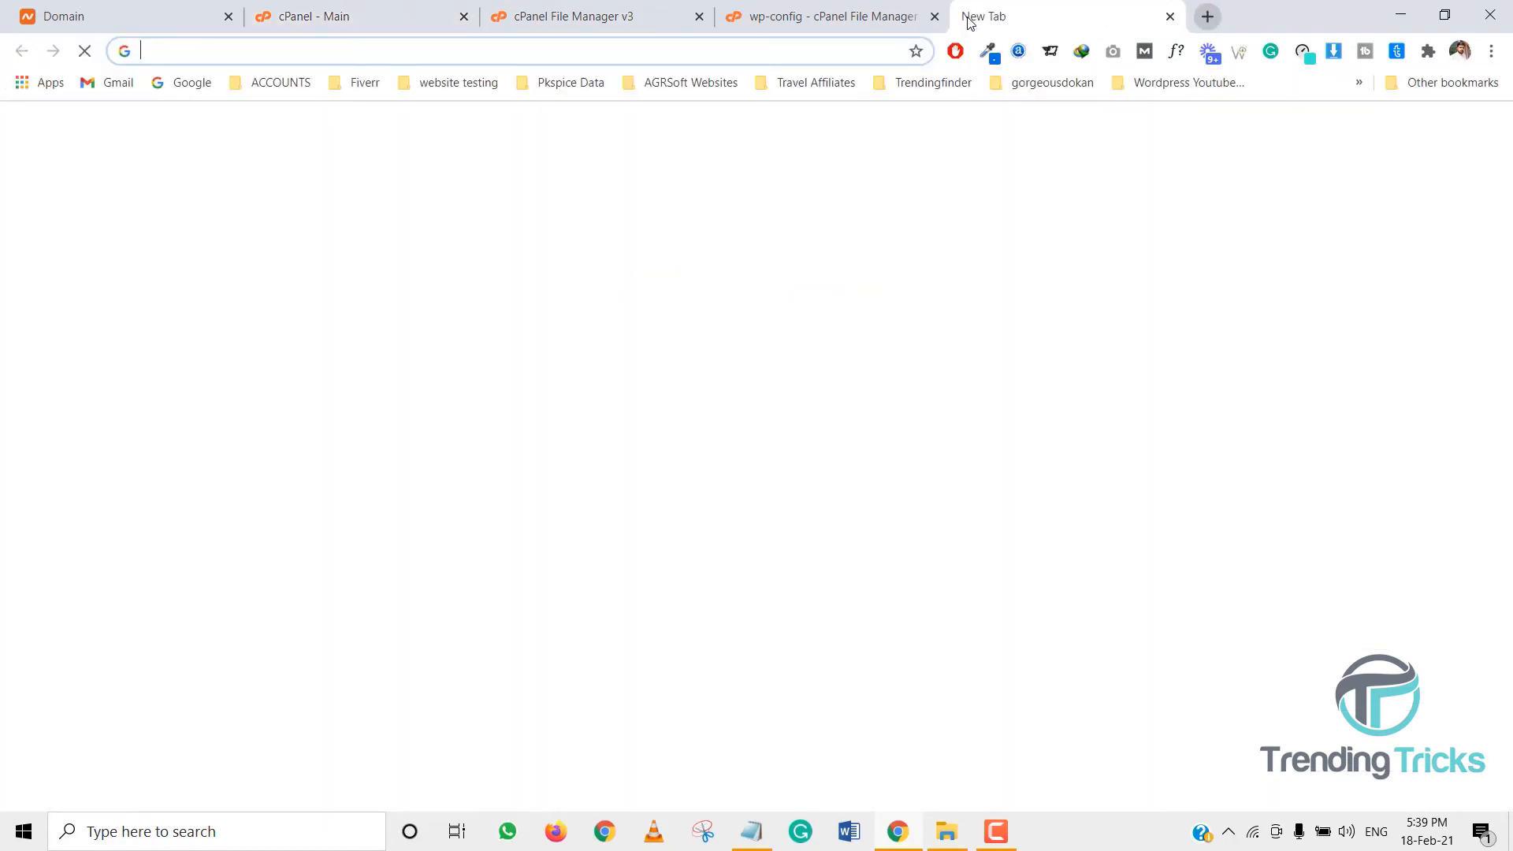
text(futuretrolly.com)
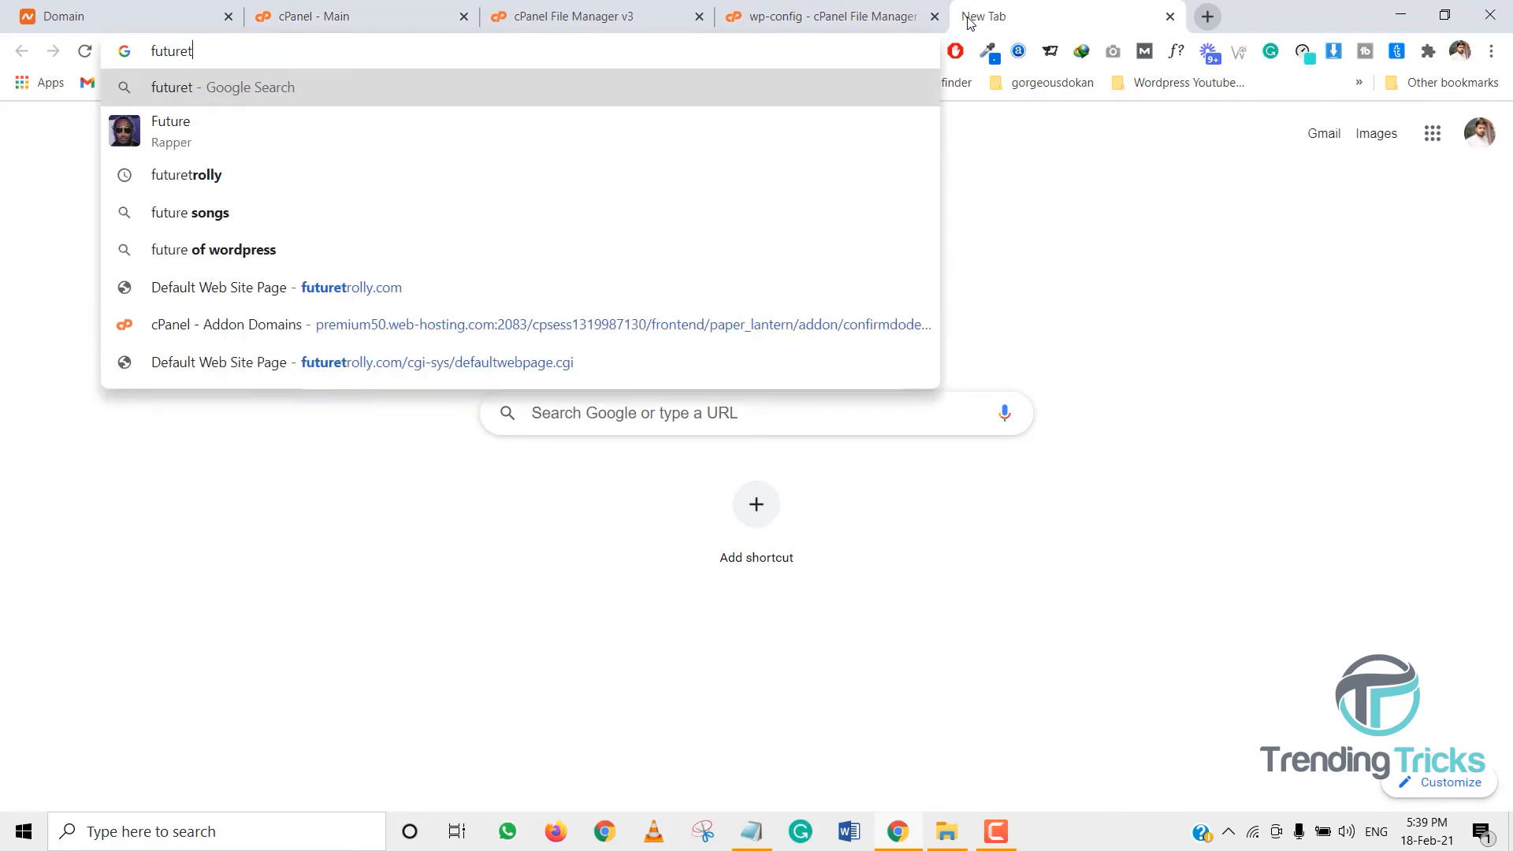
key(Return)
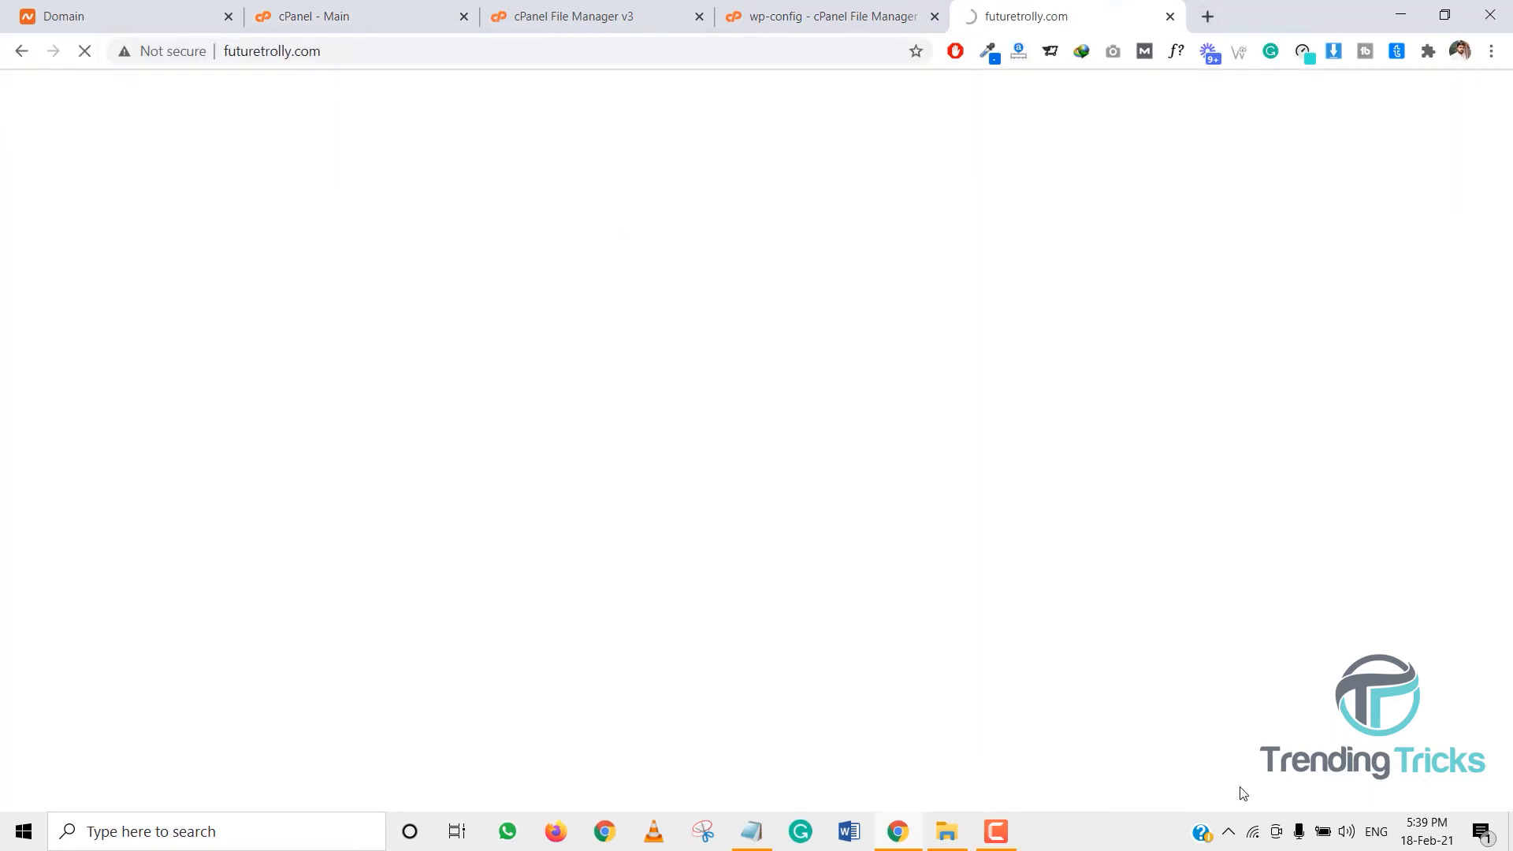
click(1003, 837)
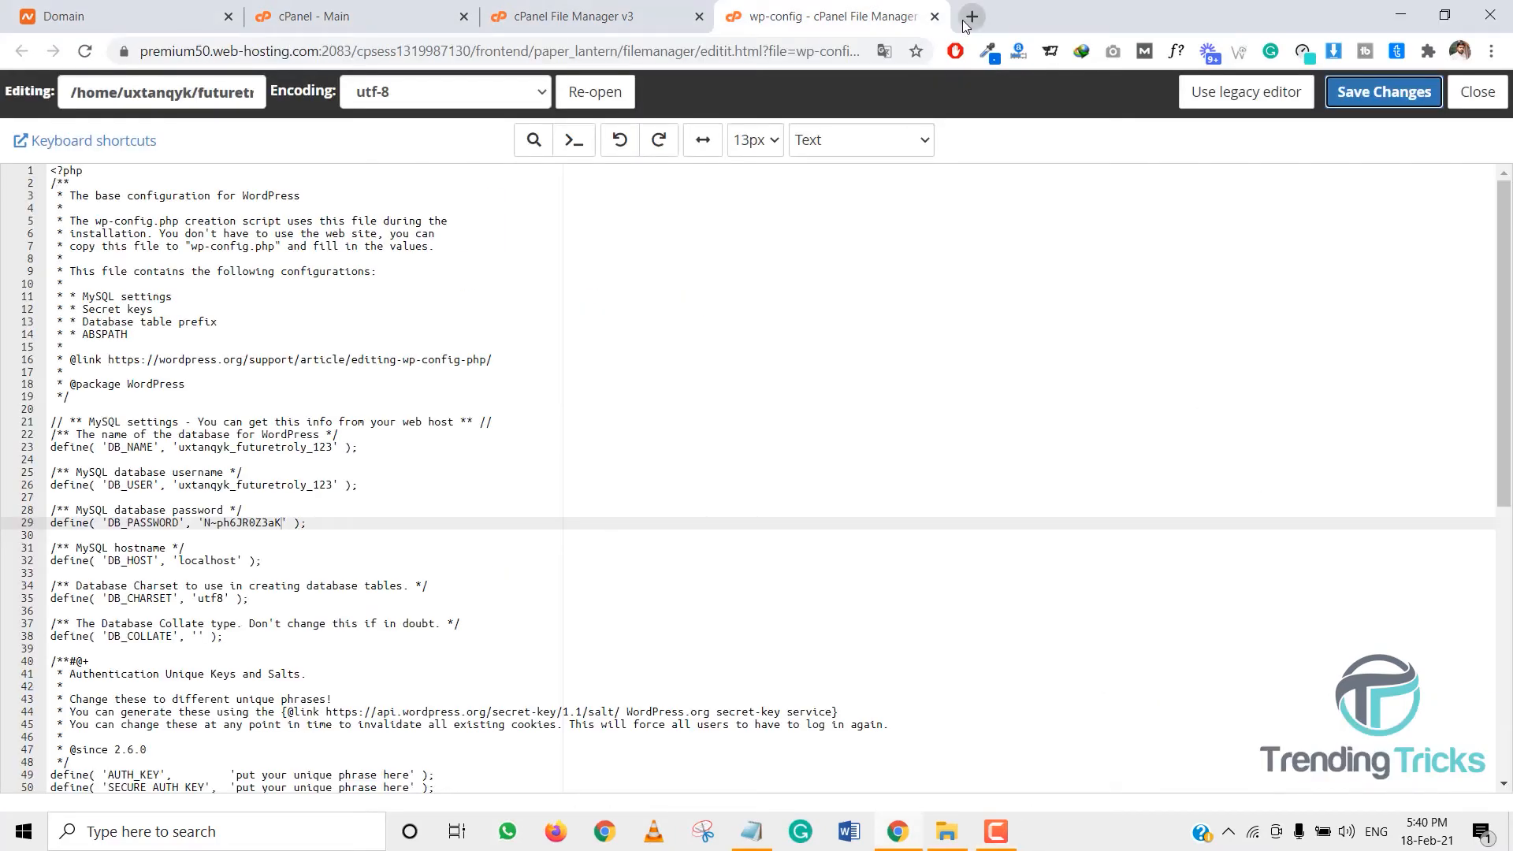
- Reload futuretrolly.com without the cgi-sys/defaultwebpage.cgi path to reach the WordPress setup page
click(960, 13)
text(fu)
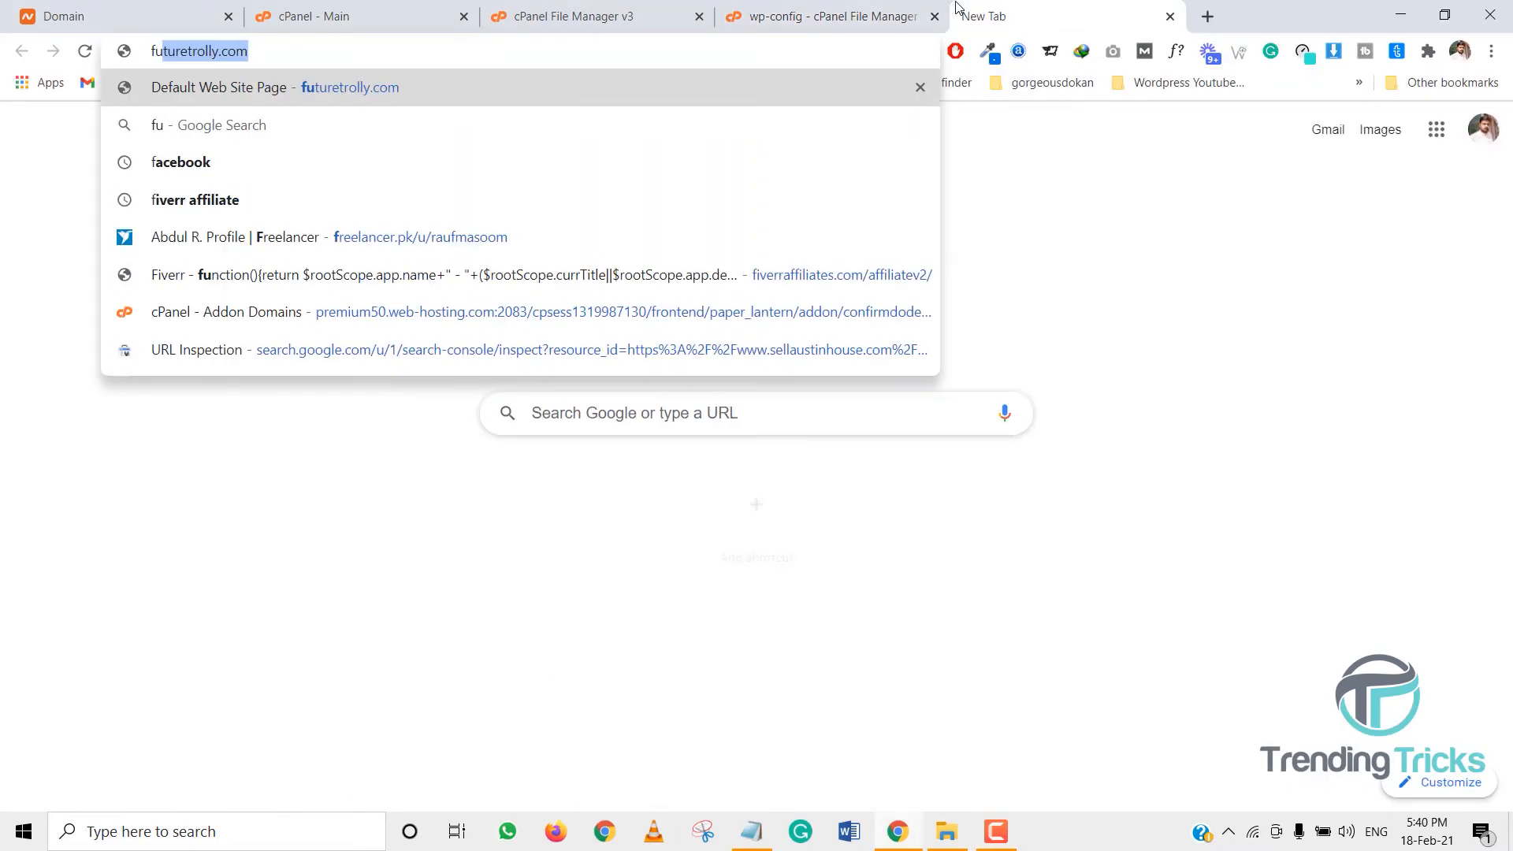
text(t)
key(End)
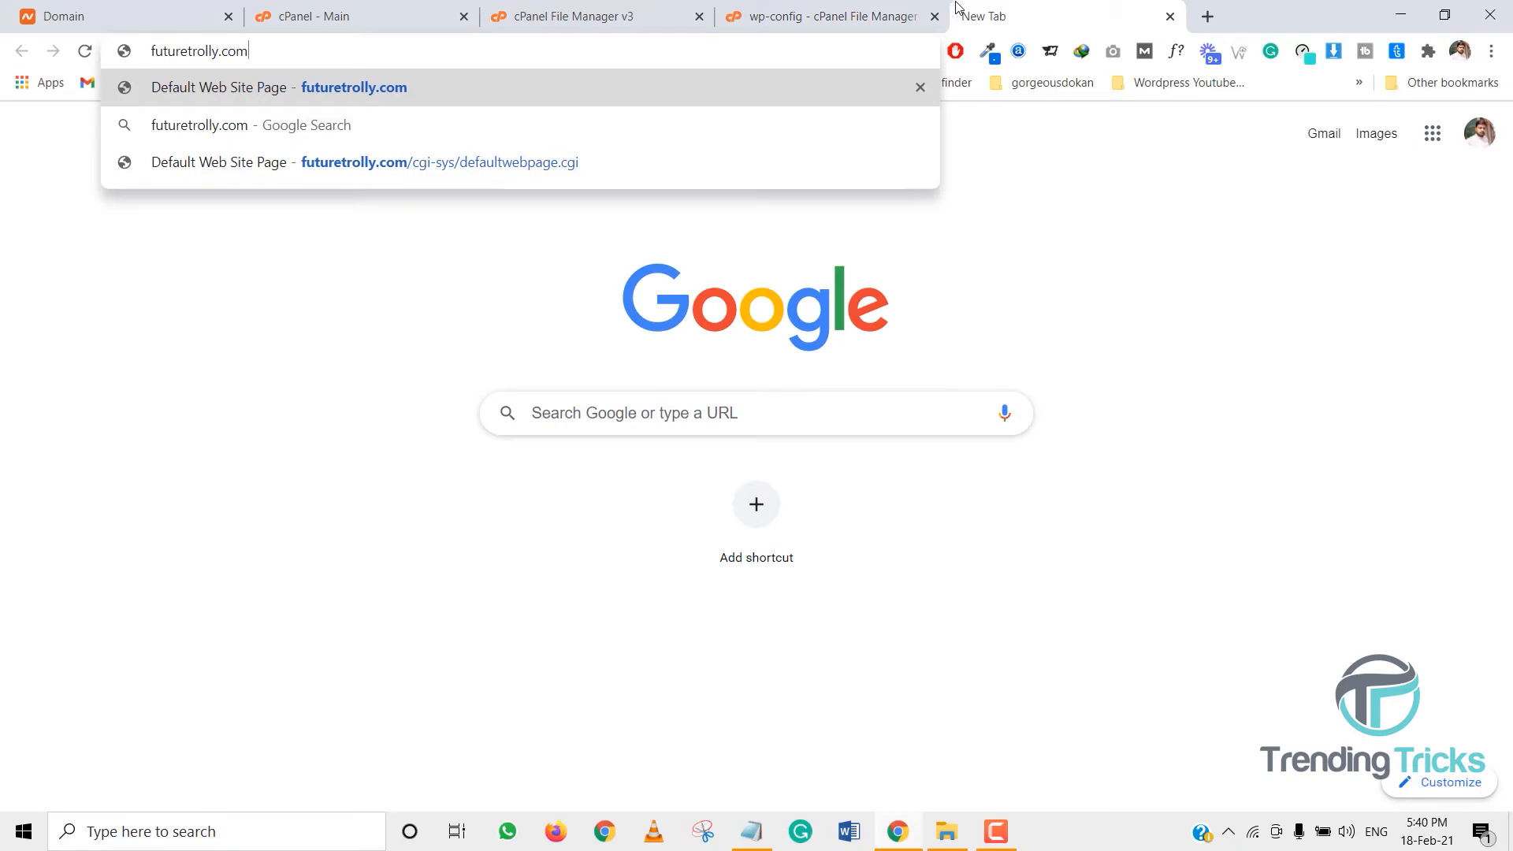
key(Return)
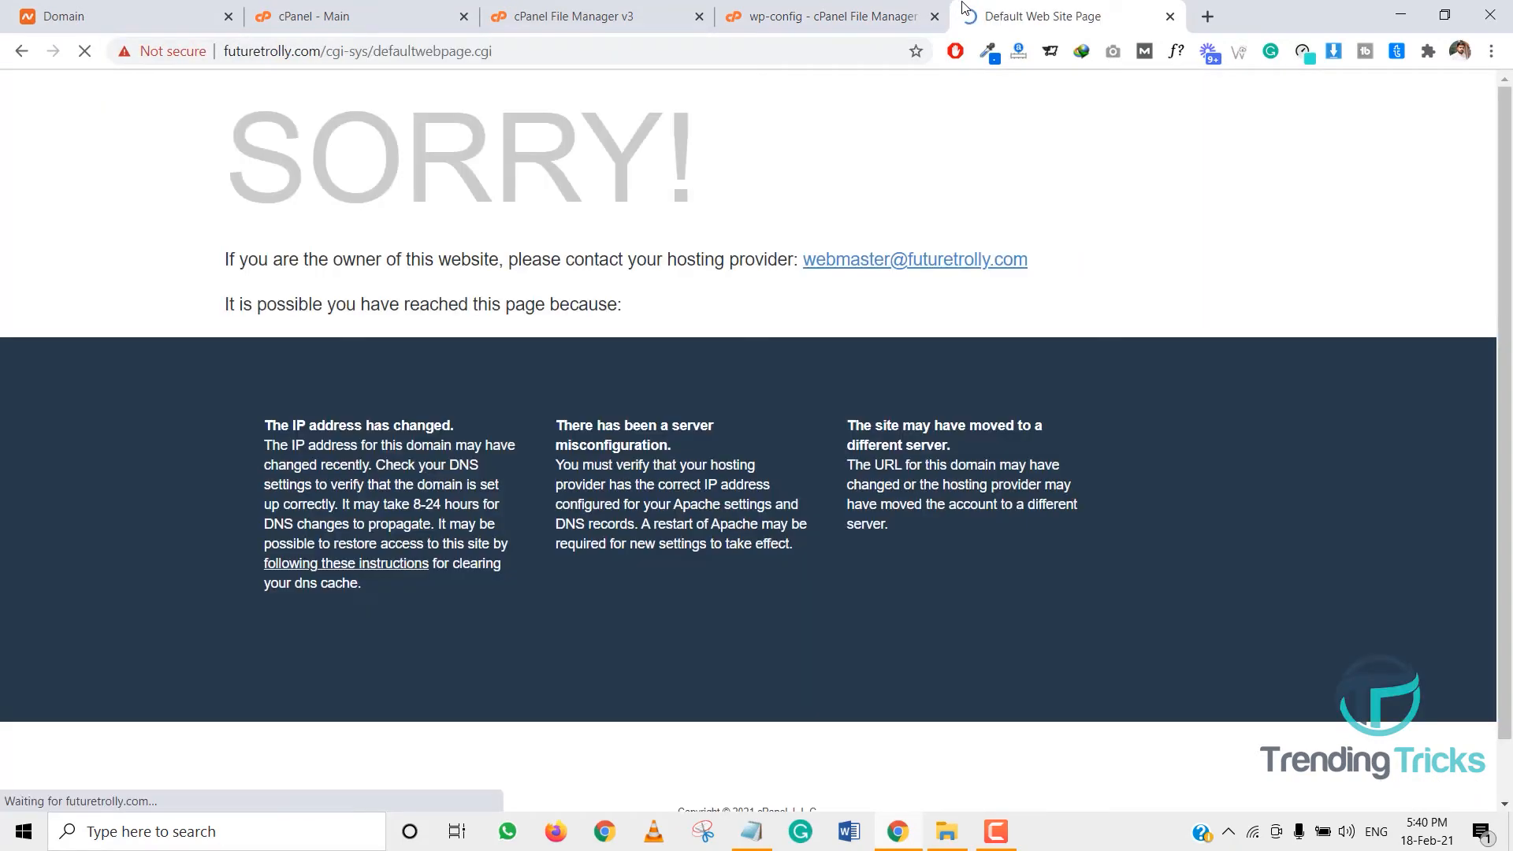
drag(498, 51, 336, 63)
key(BackSpace)
key(Return)
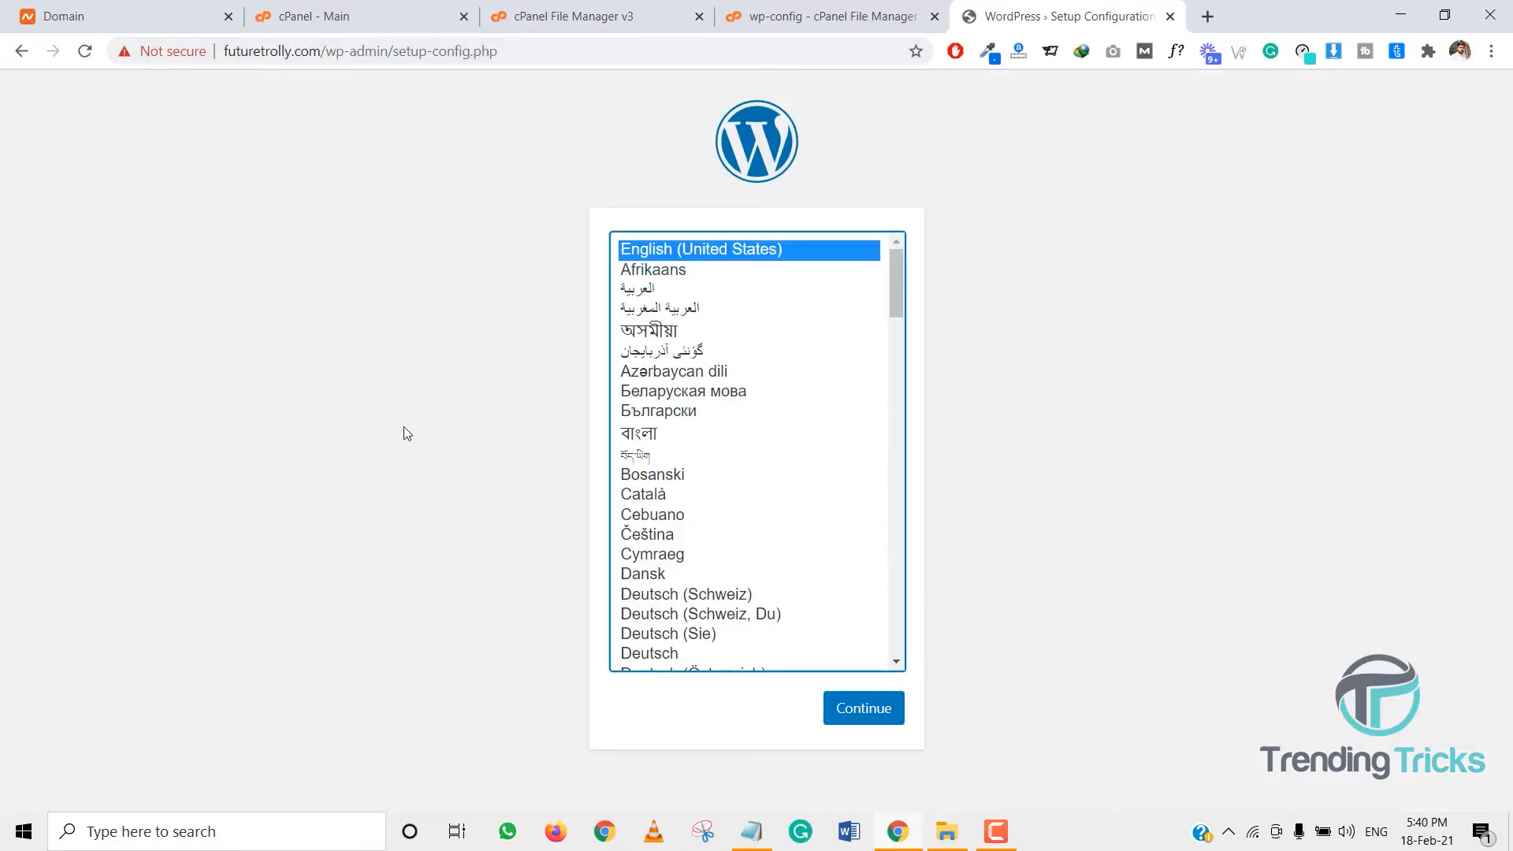
- Continue setup in English (United States) and proceed to the database connection form
drag(394, 51, 510, 52)
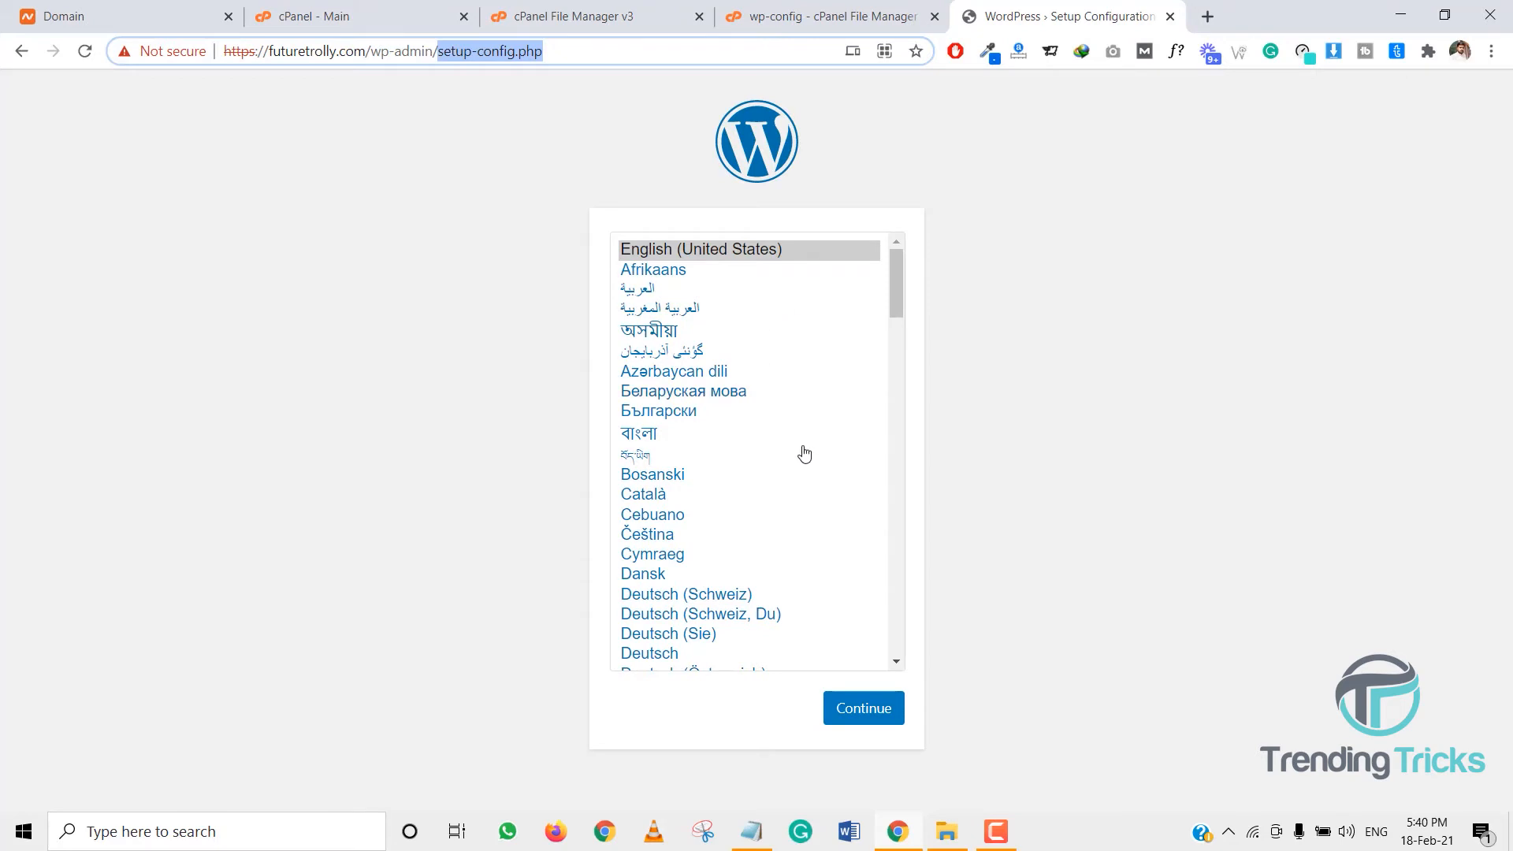
click(863, 712)
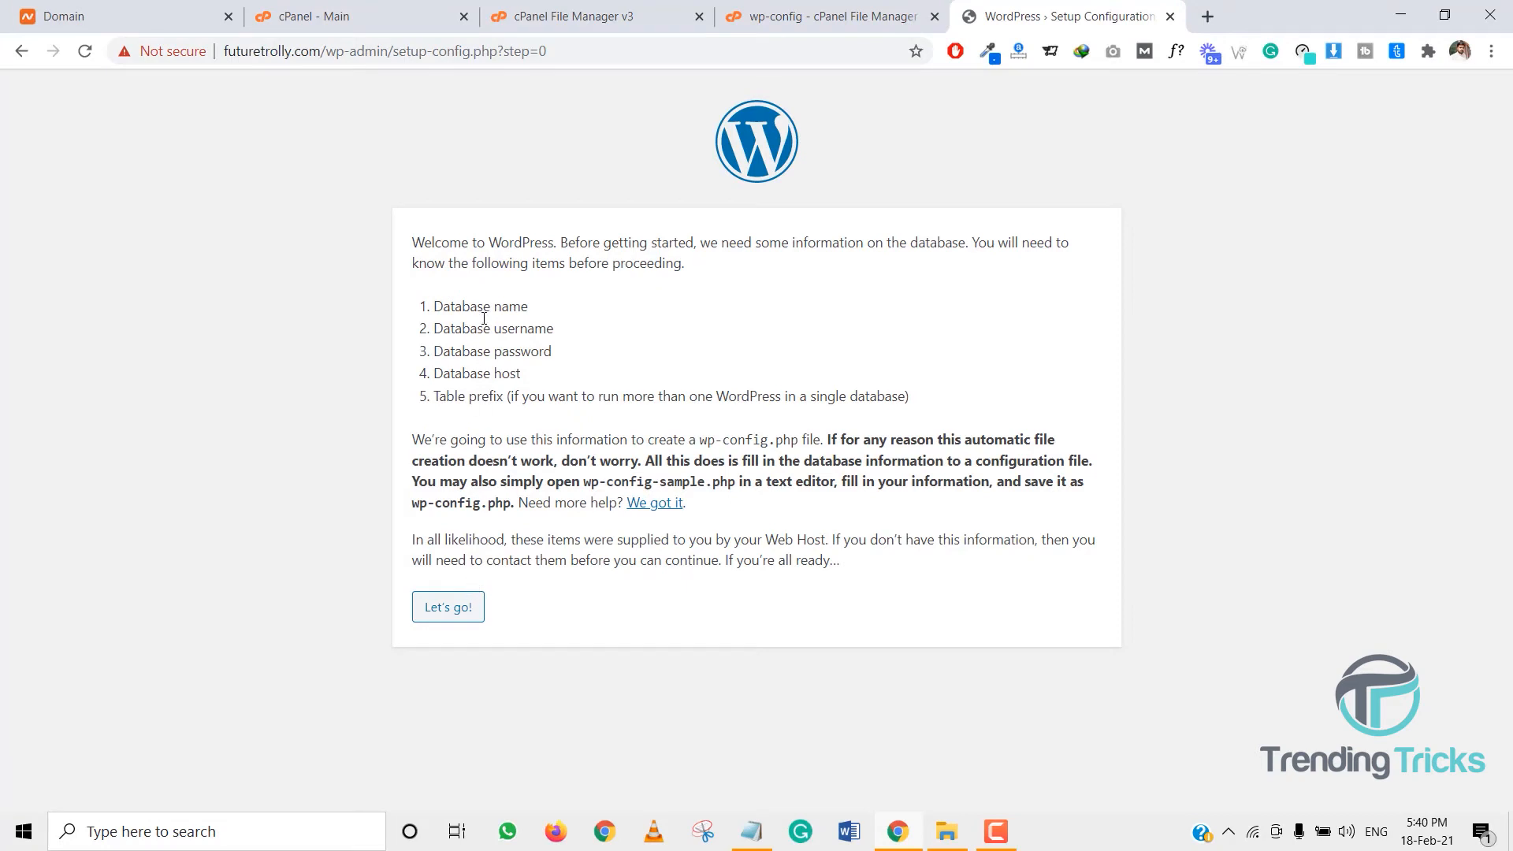
drag(479, 309, 544, 351)
click(468, 611)
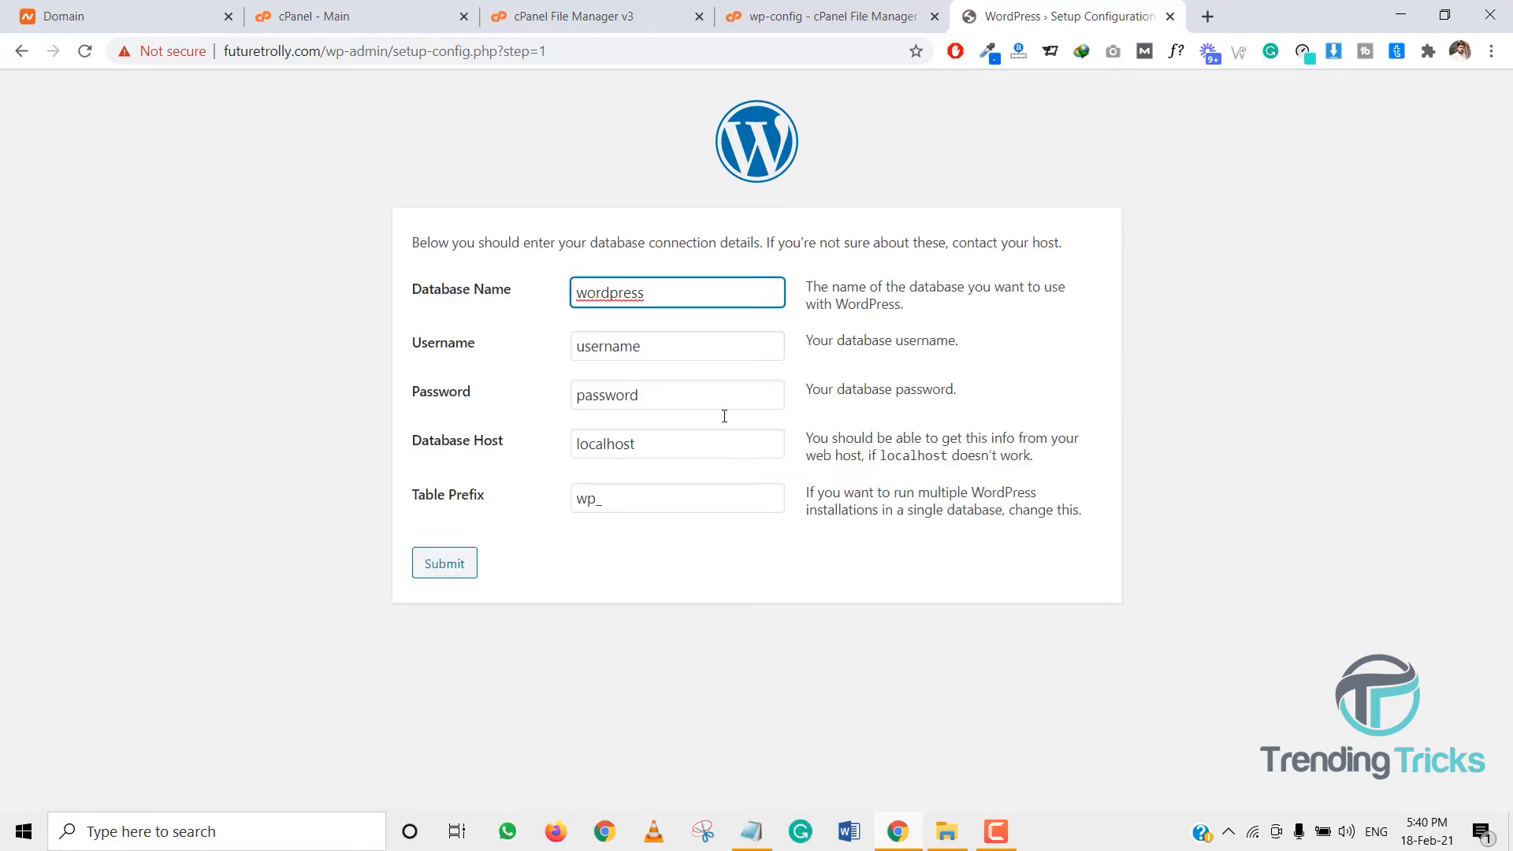
- Paste the saved database name into Database Name and Username
click(761, 824)
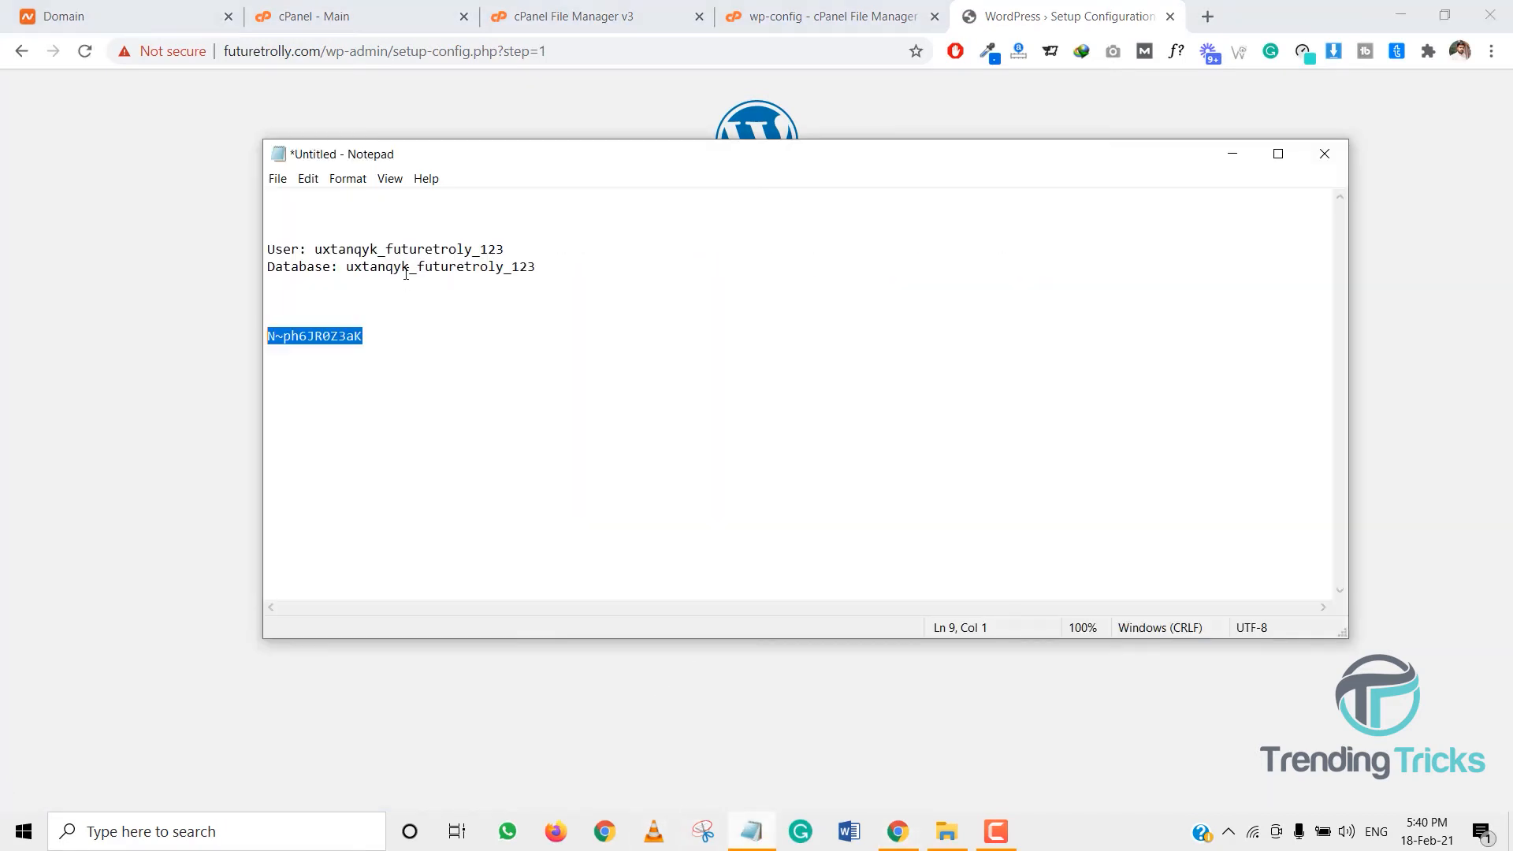
drag(354, 284, 346, 271)
key(ctrl+c)
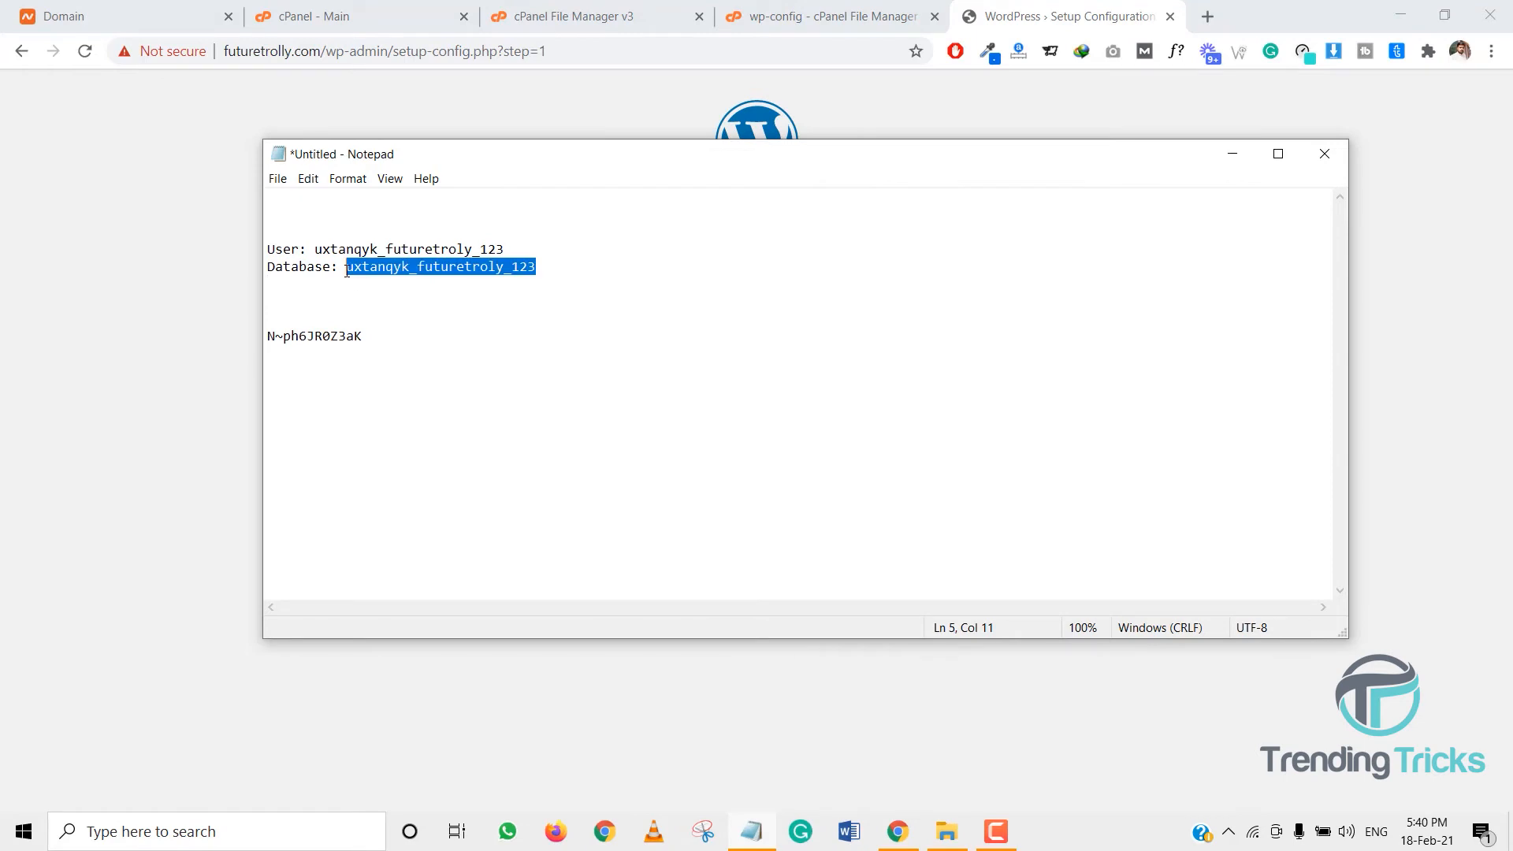
click(227, 339)
double_click(672, 292)
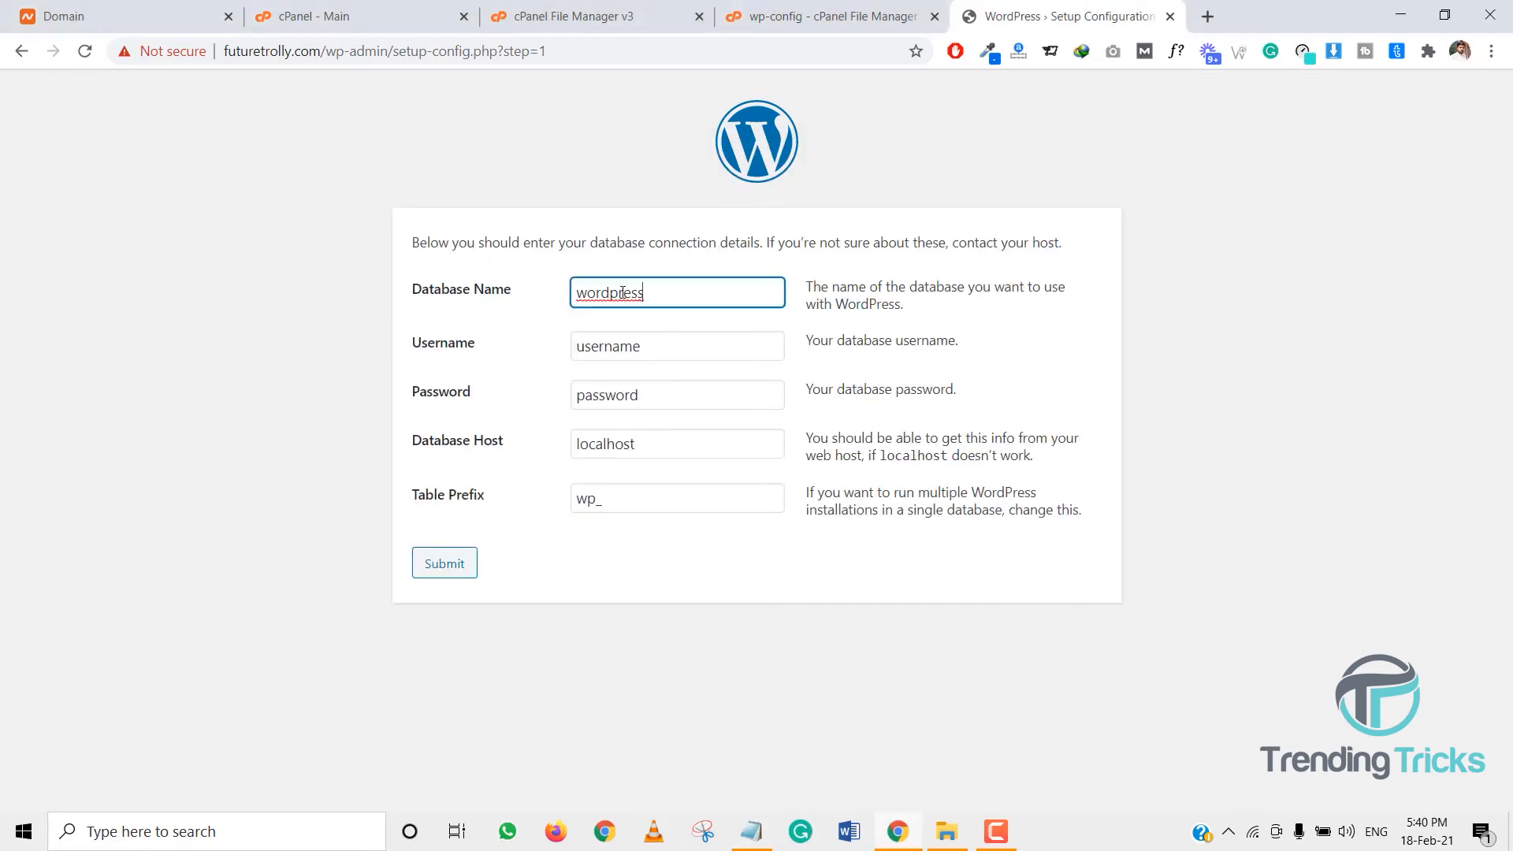
key(ctrl+v)
key(Tab)
key(ctrl+v)
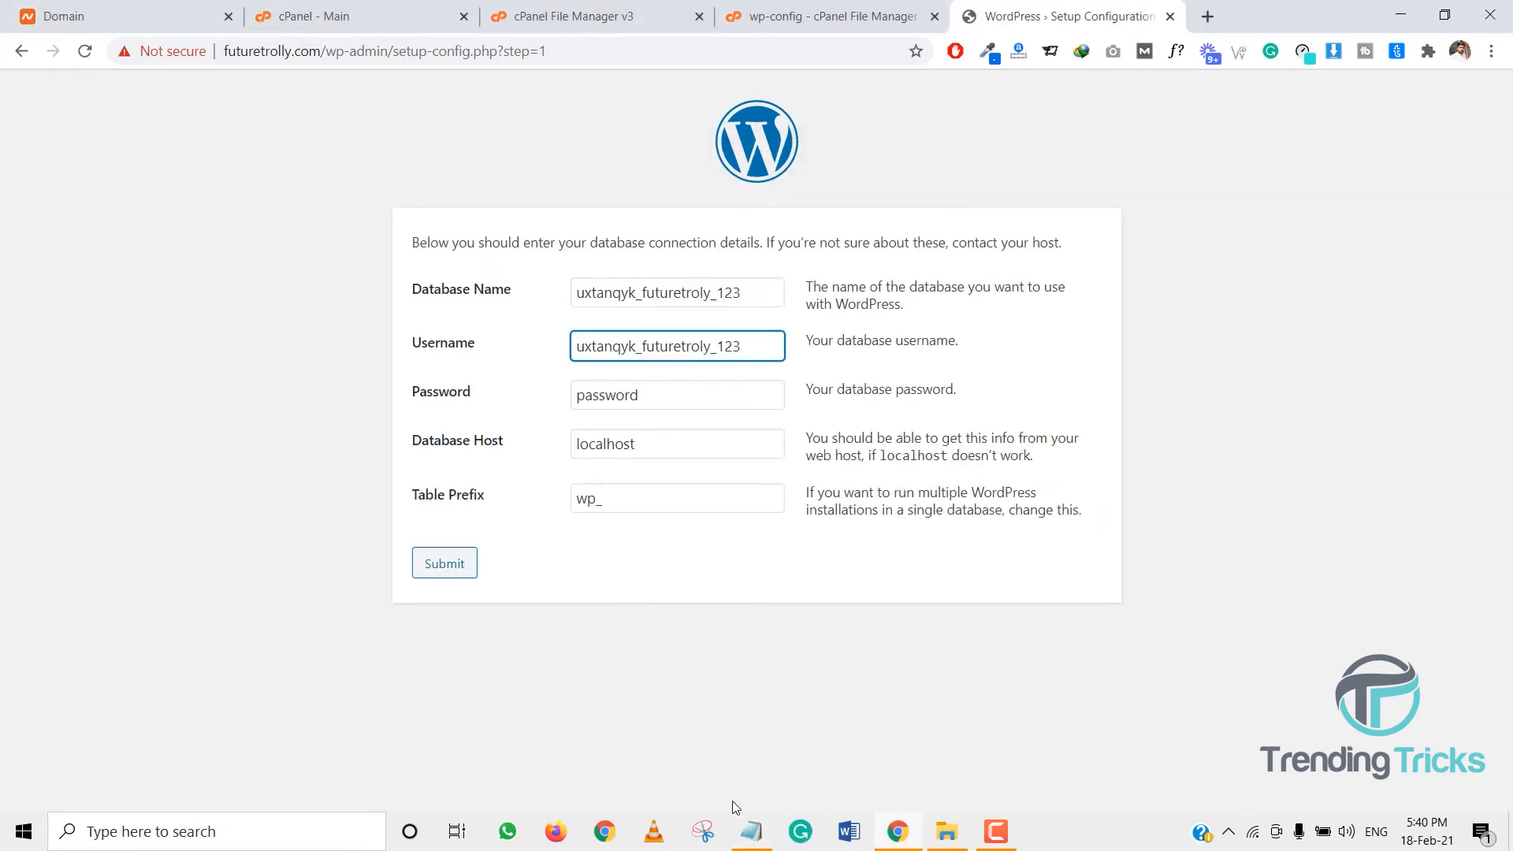
- Replace the placeholder password with the saved database password and submit the form
click(751, 832)
drag(368, 337, 243, 340)
key(ctrl+c)
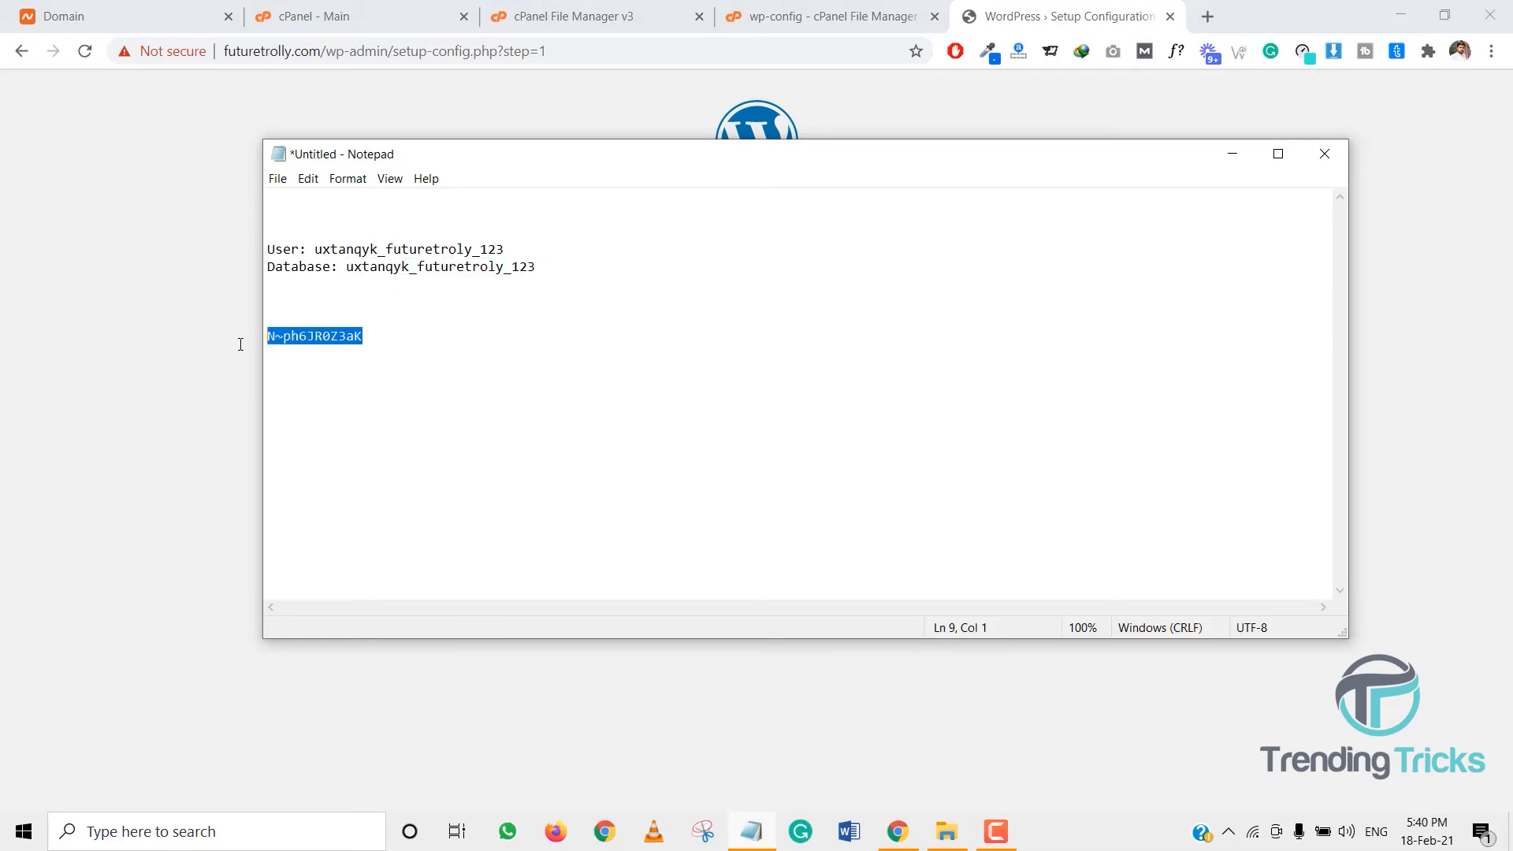
key(alt+Tab)
drag(662, 398, 554, 398)
key(ctrl+v)
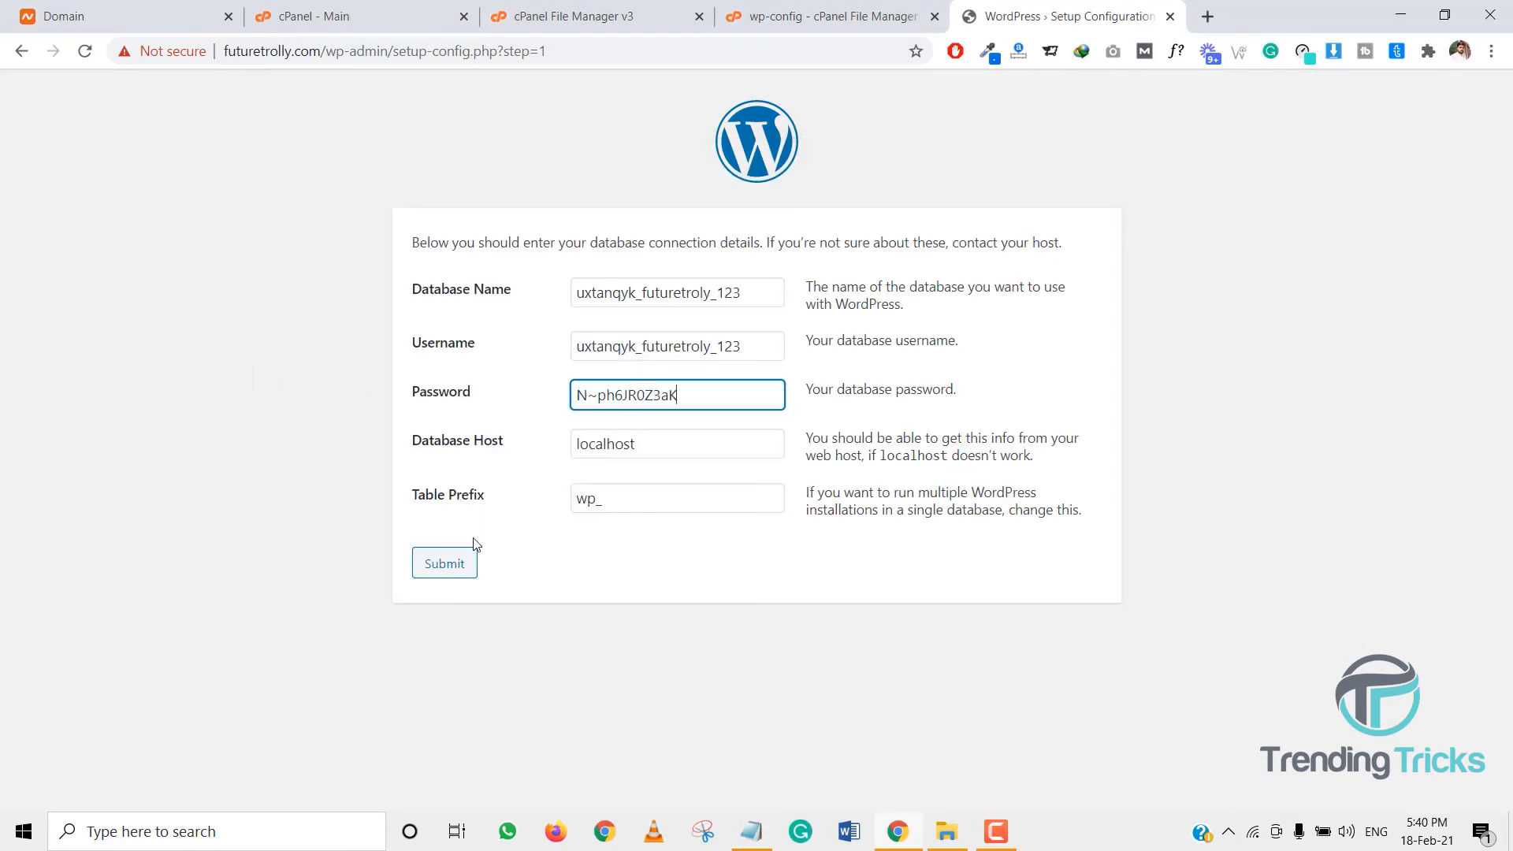
click(453, 569)
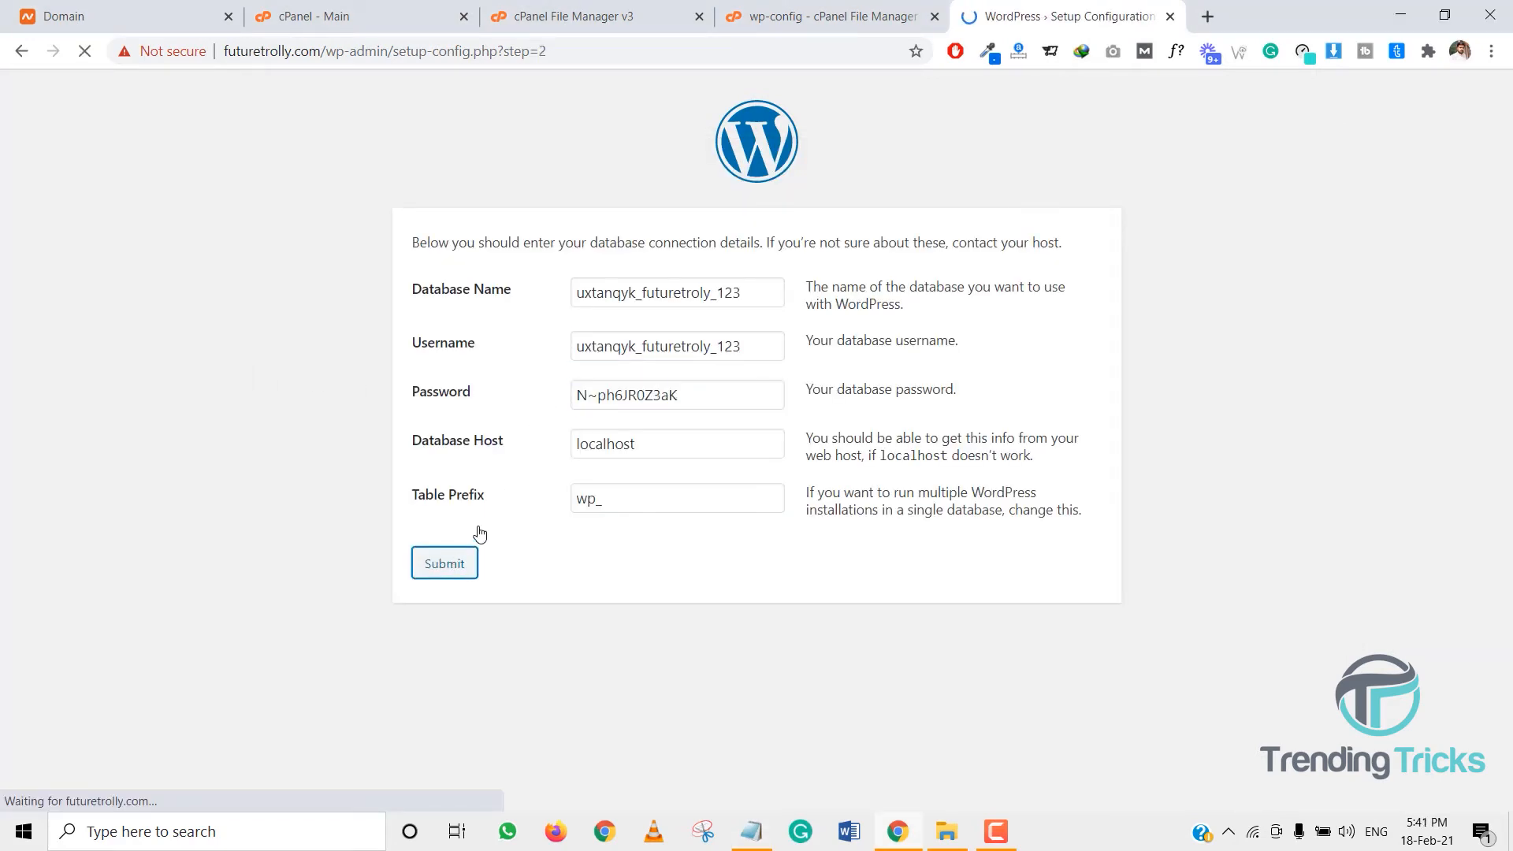
- Start the installation, entering site title Futuretrolly and the admin e-mail address as username
click(496, 308)
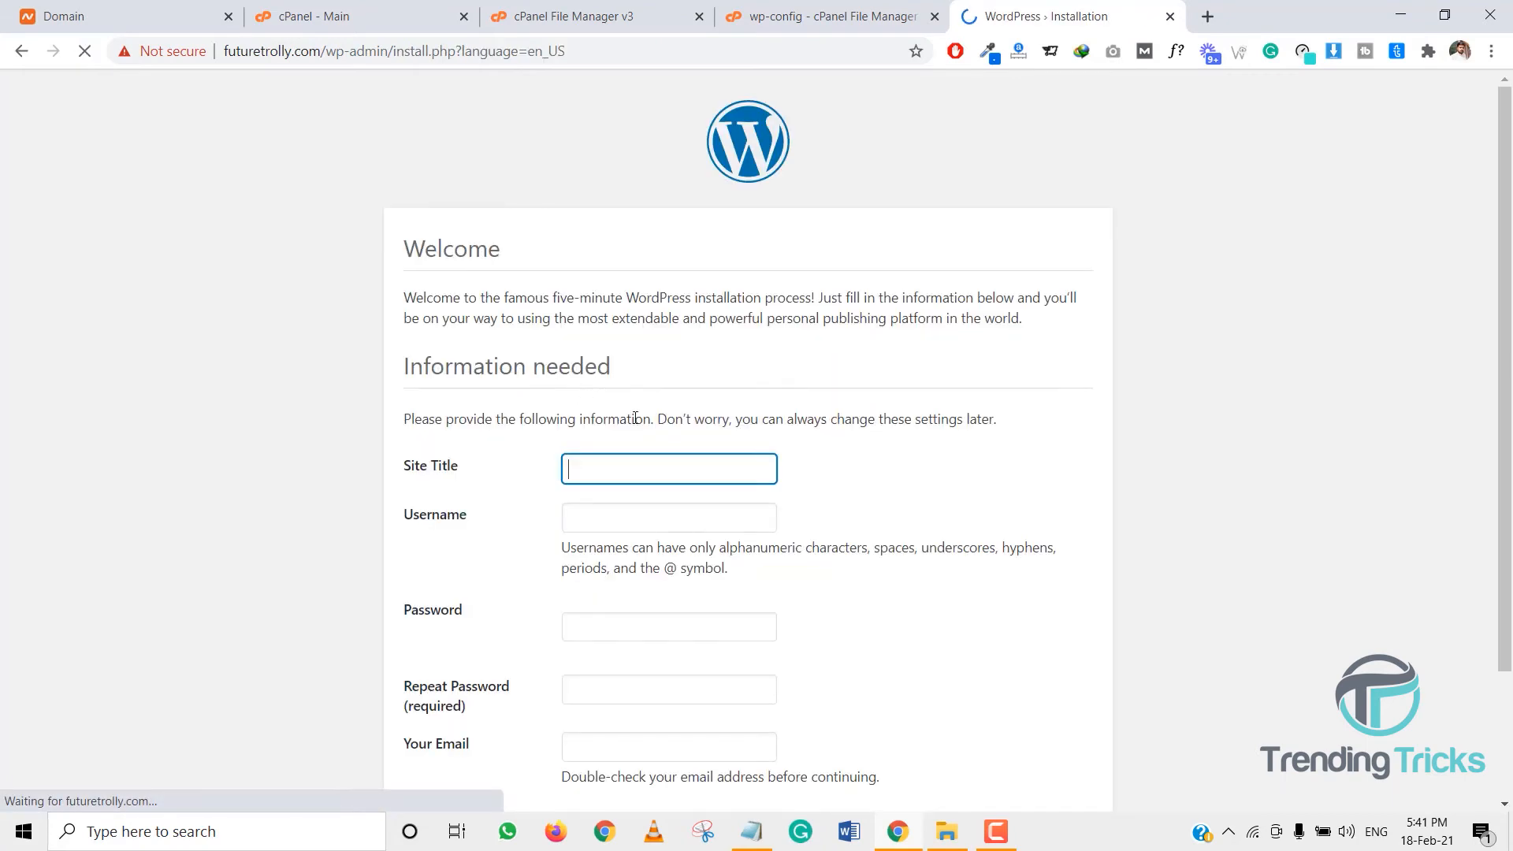
scroll(635, 394, down, 1)
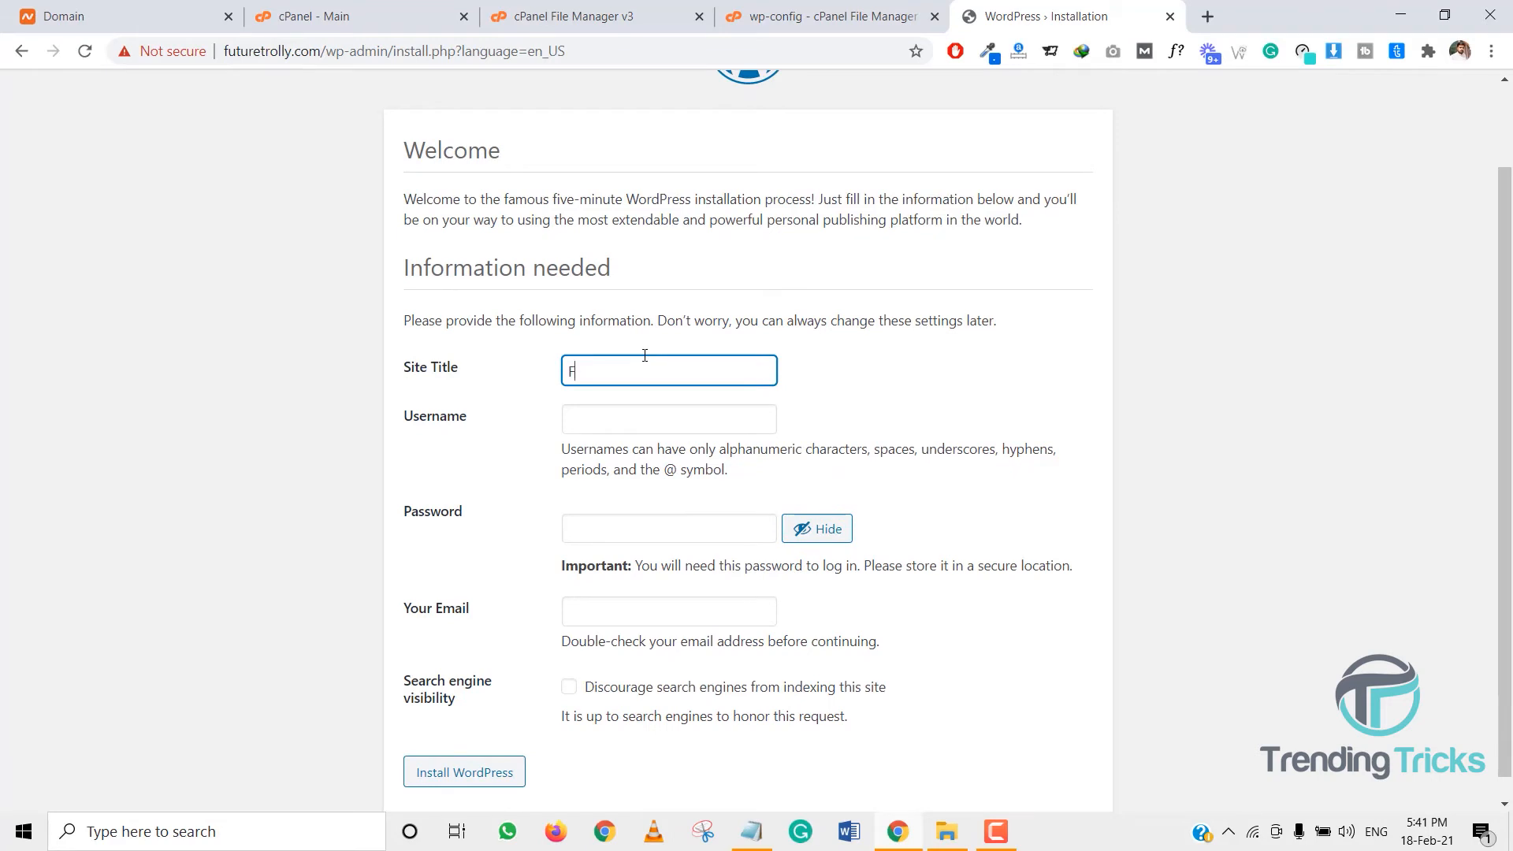
text(rolly)
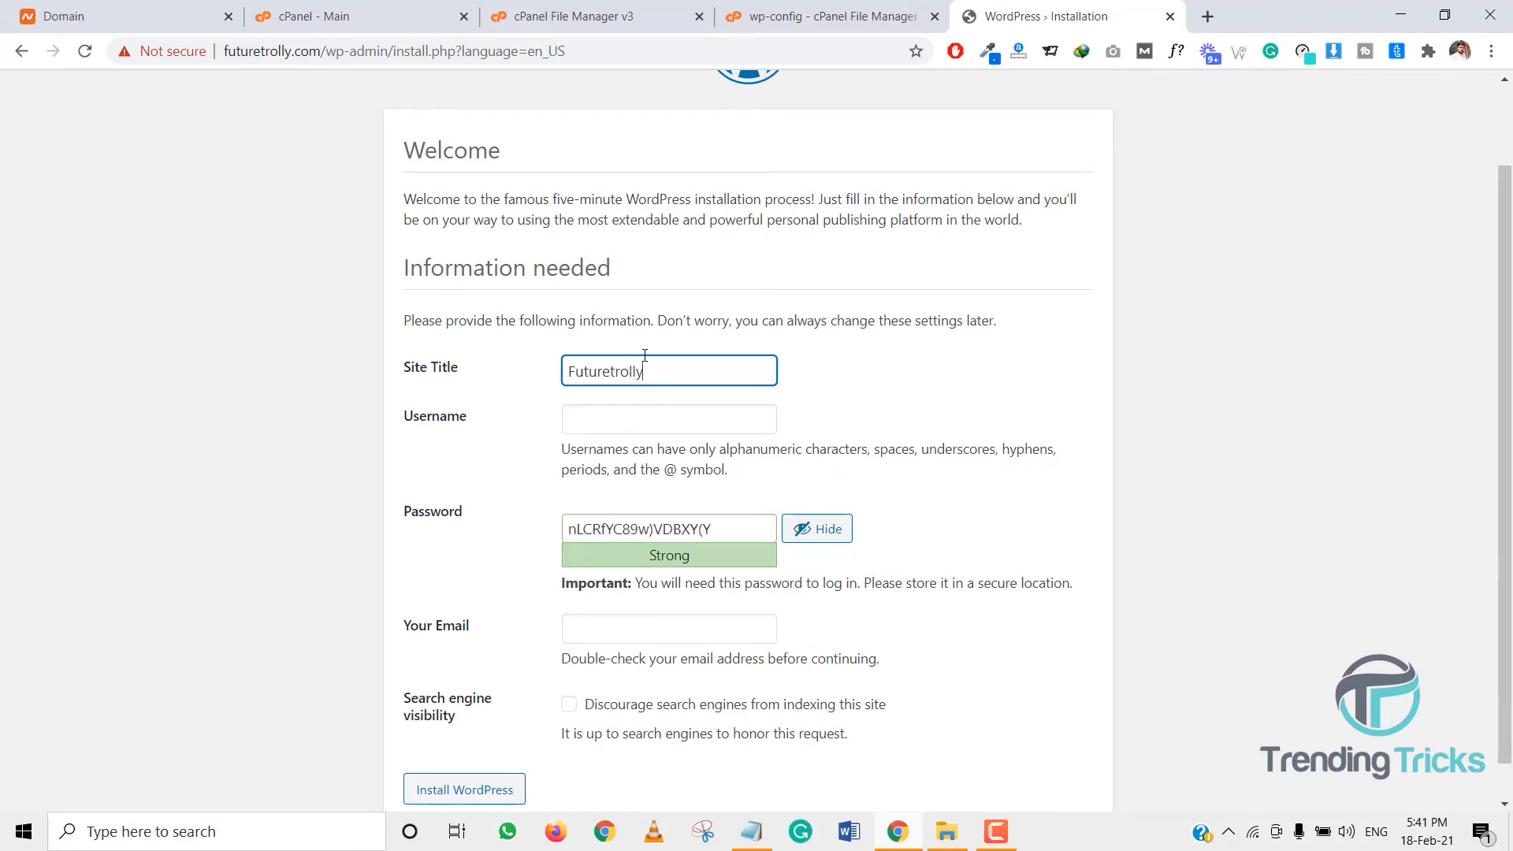
key(Tab)
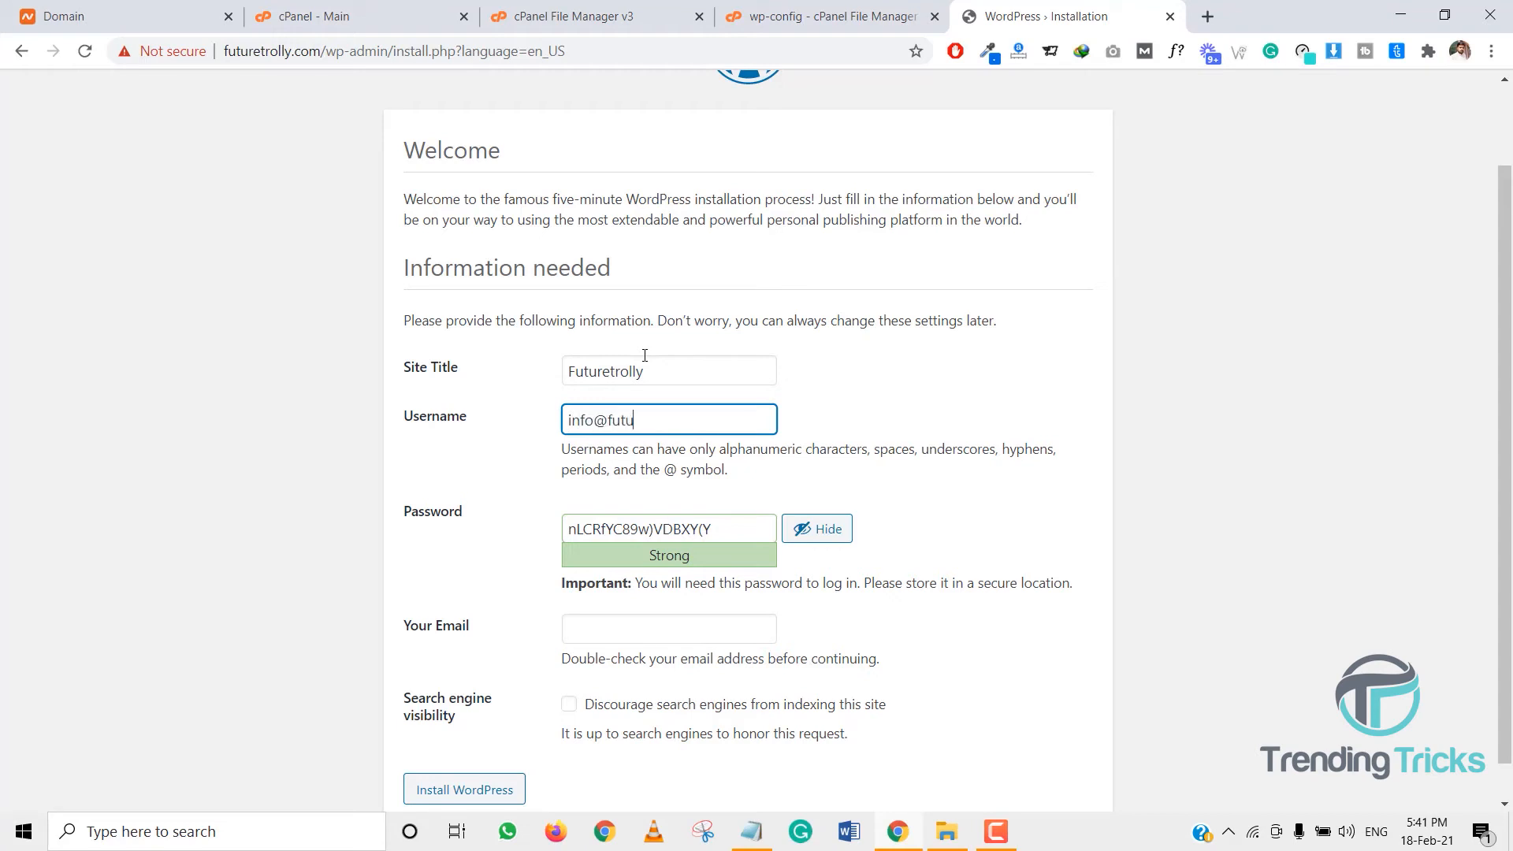
key(Tab)
key(ctrl+c)
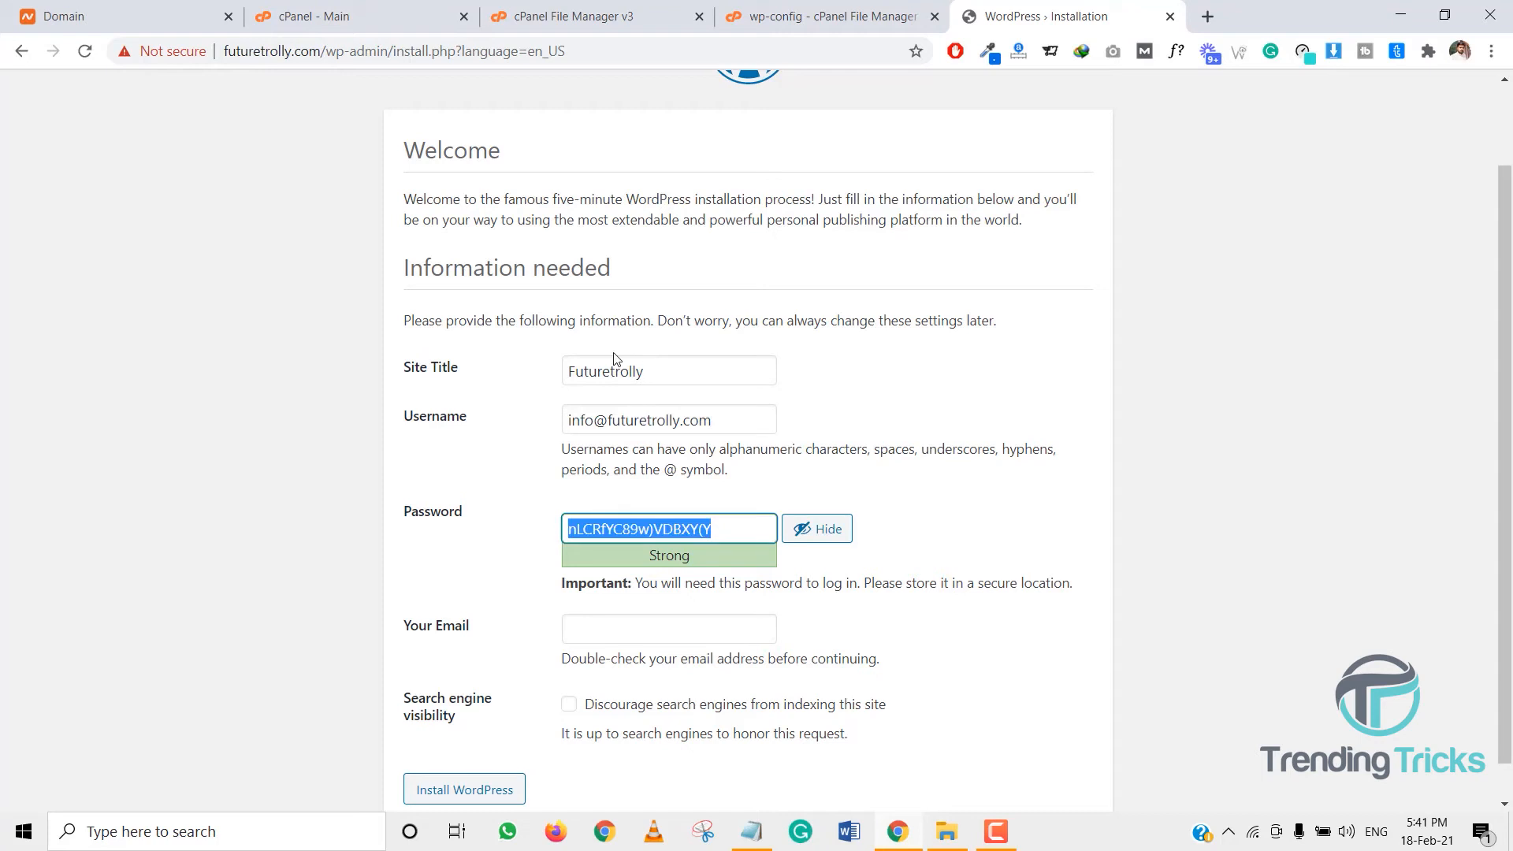
- Save the generated admin password into the credentials notes
click(749, 829)
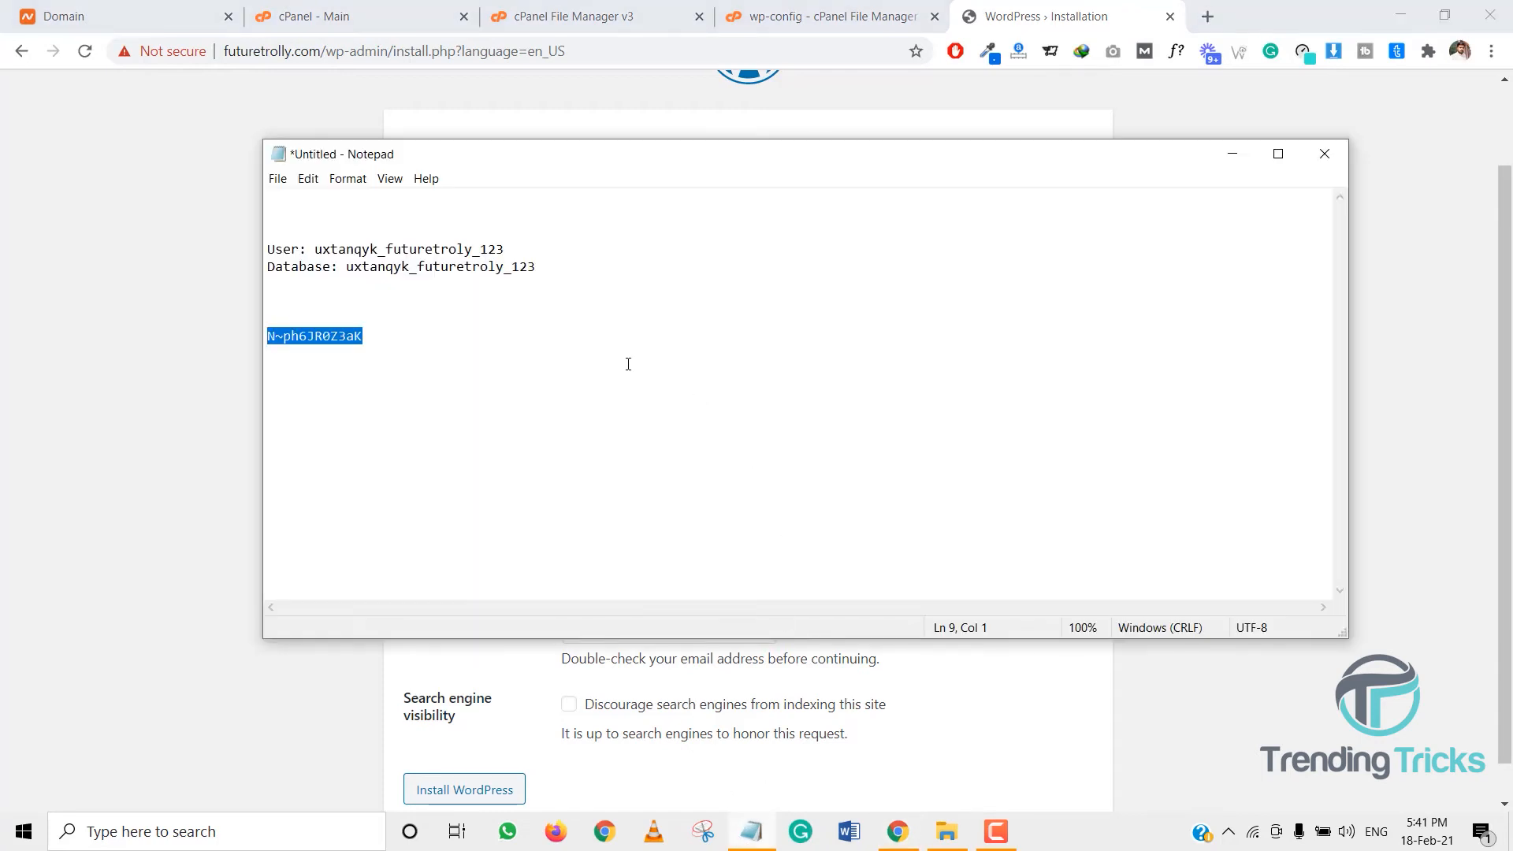
click(630, 364)
key(ctrl+v)
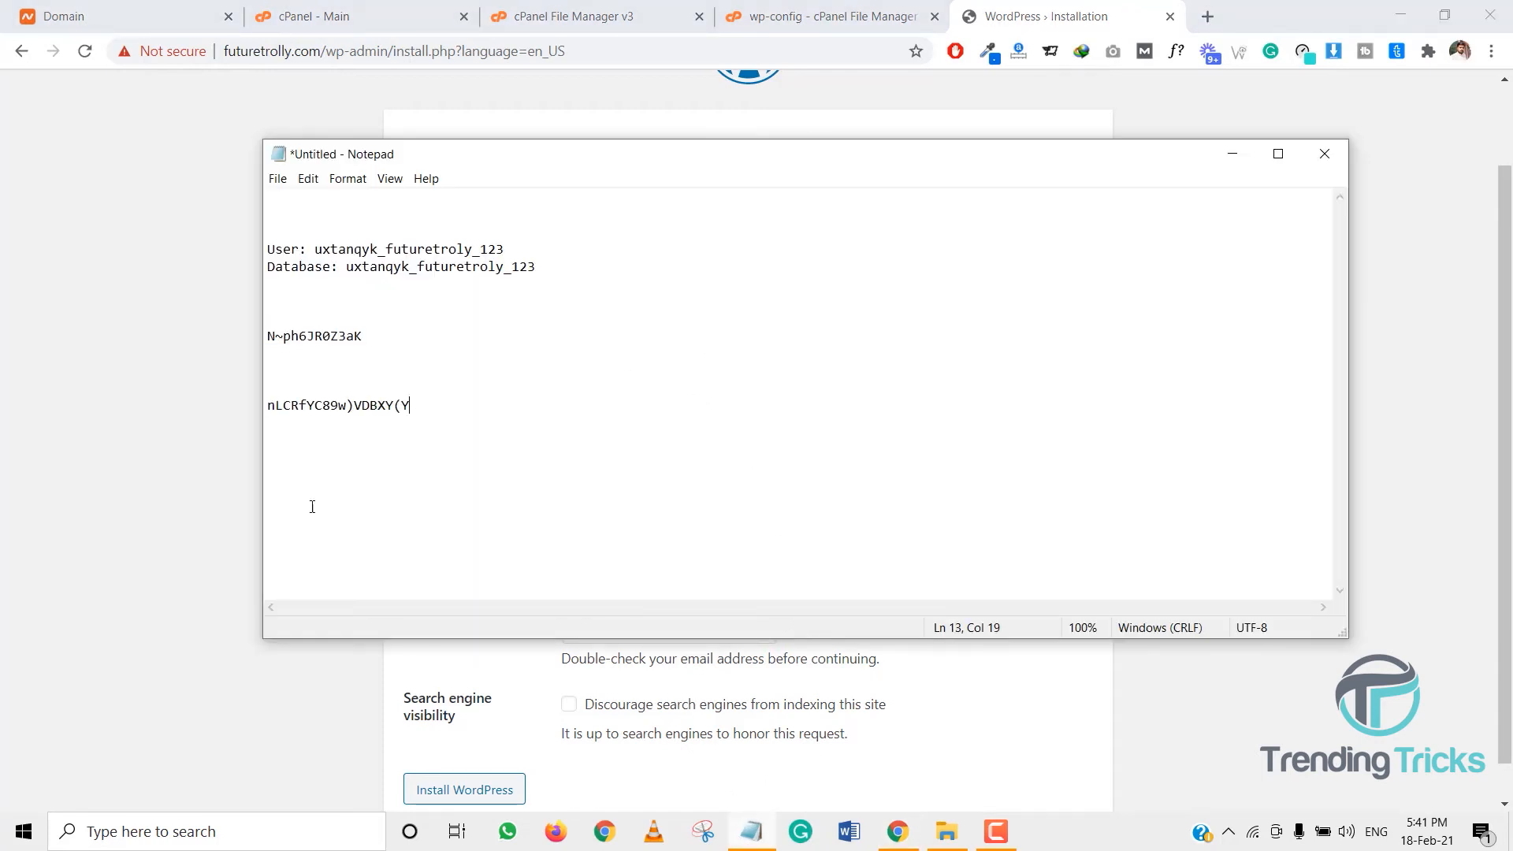
click(173, 460)
- Copy the username into Your Email and run Install WordPress
drag(716, 423, 528, 441)
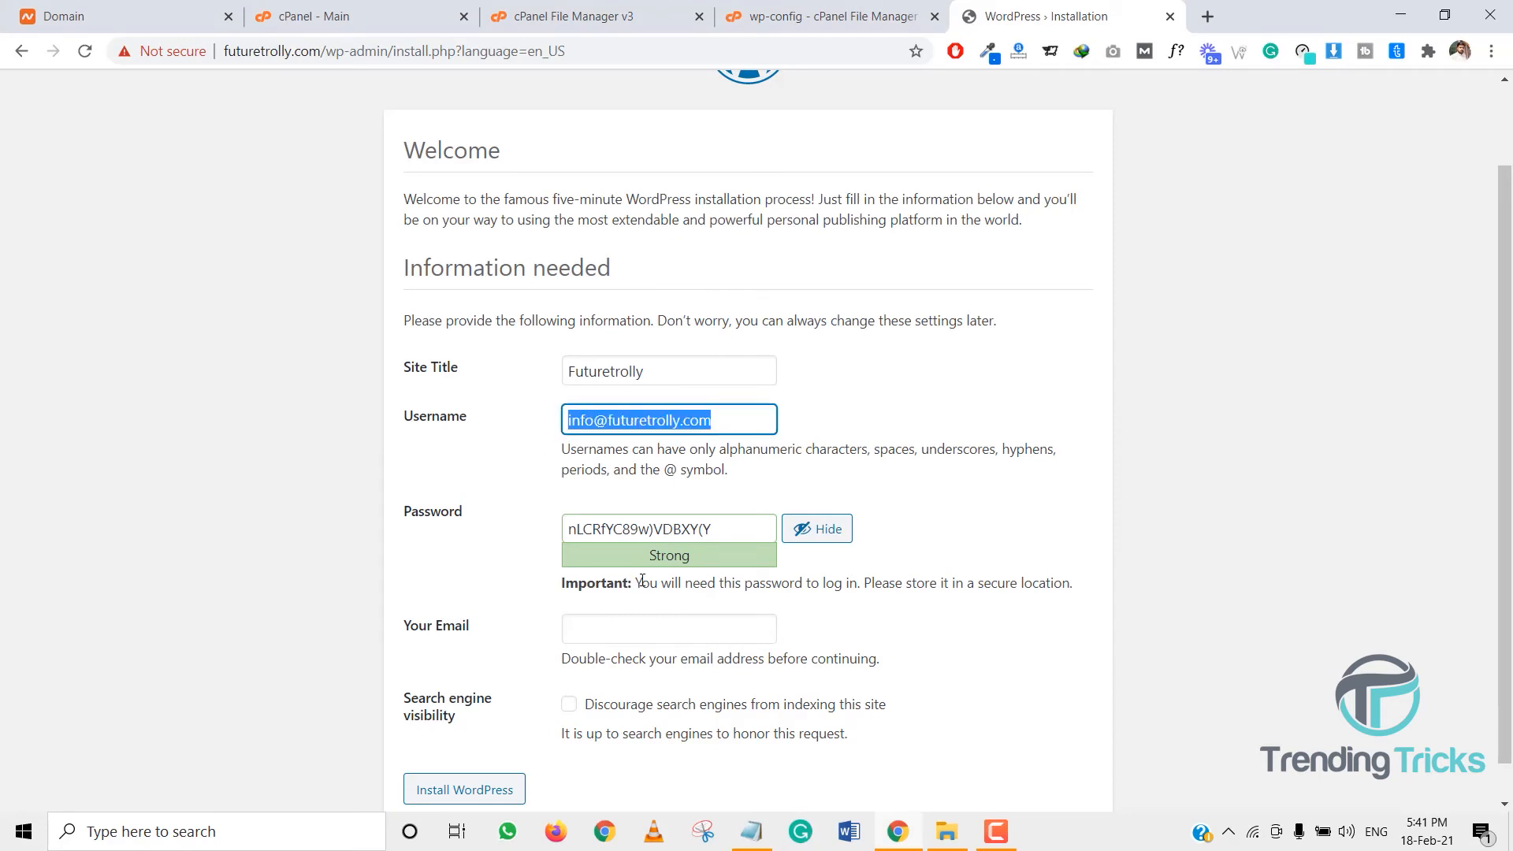
key(ctrl+c)
click(654, 626)
key(ctrl+v)
click(558, 631)
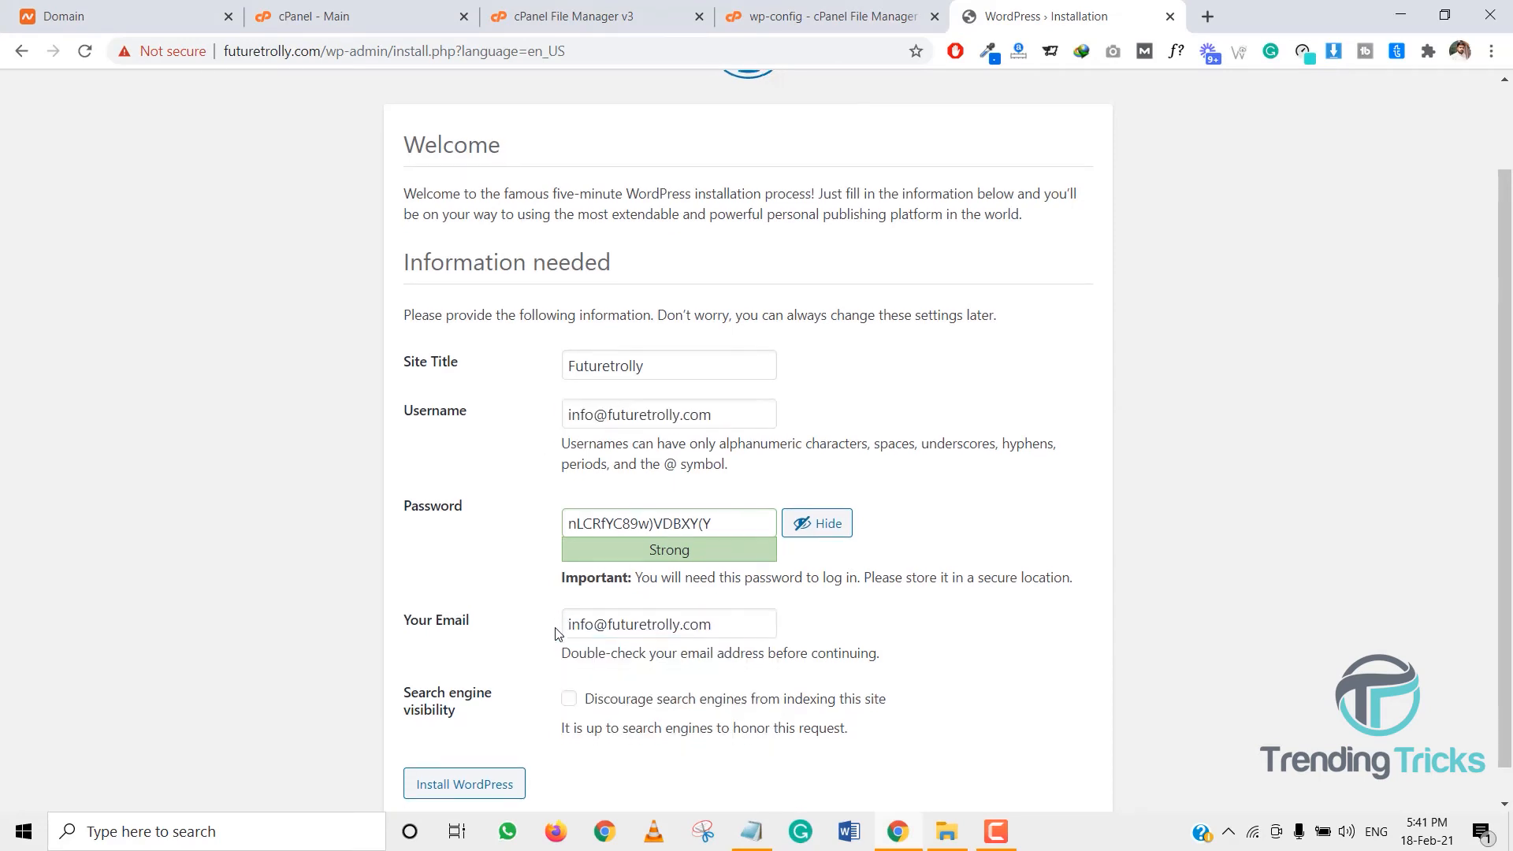
scroll(560, 631, down, 1)
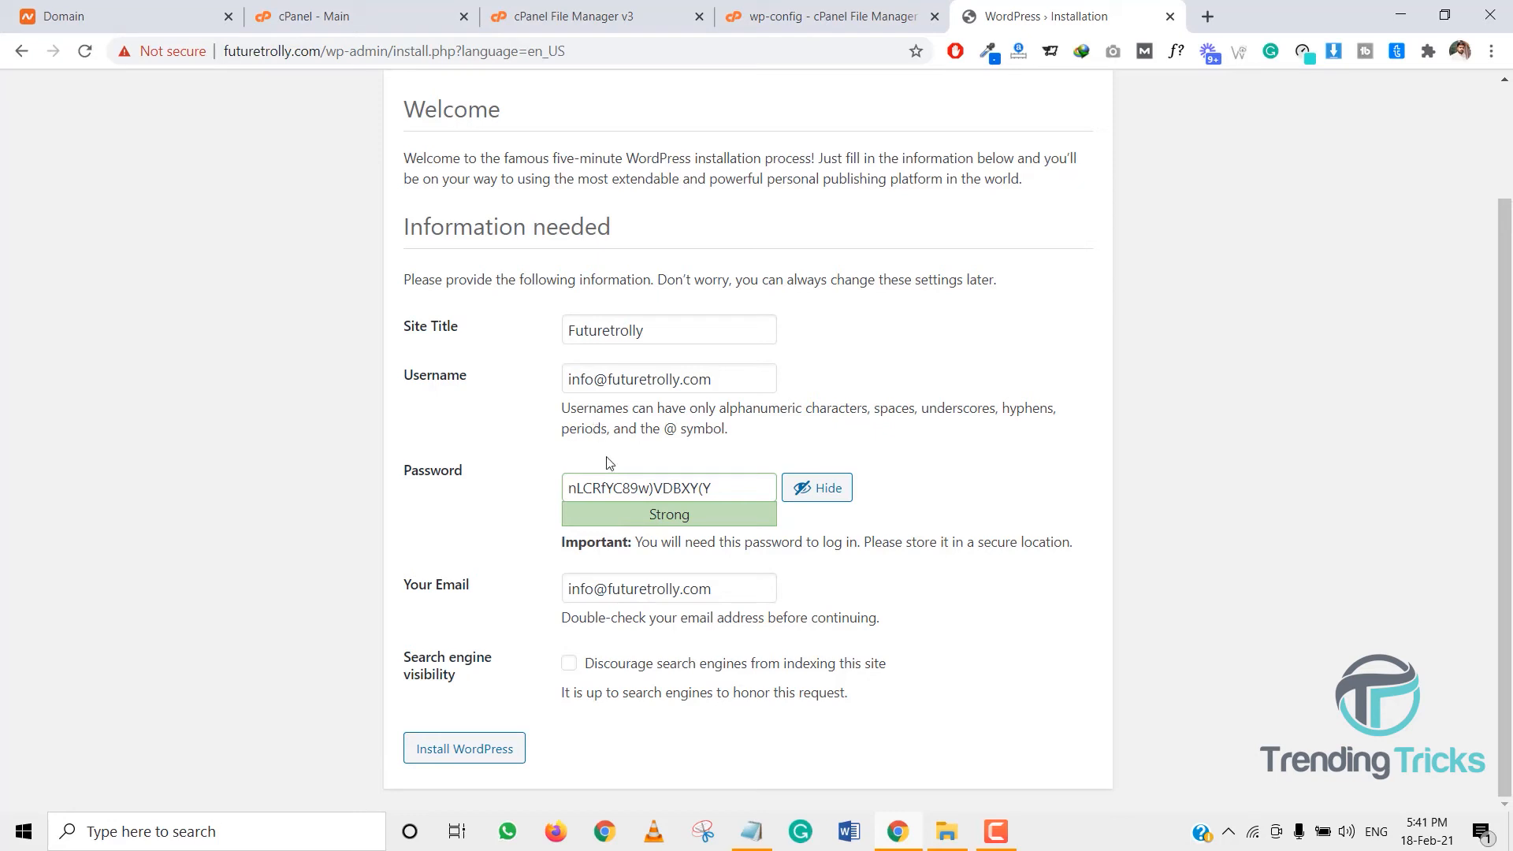
drag(721, 589, 571, 580)
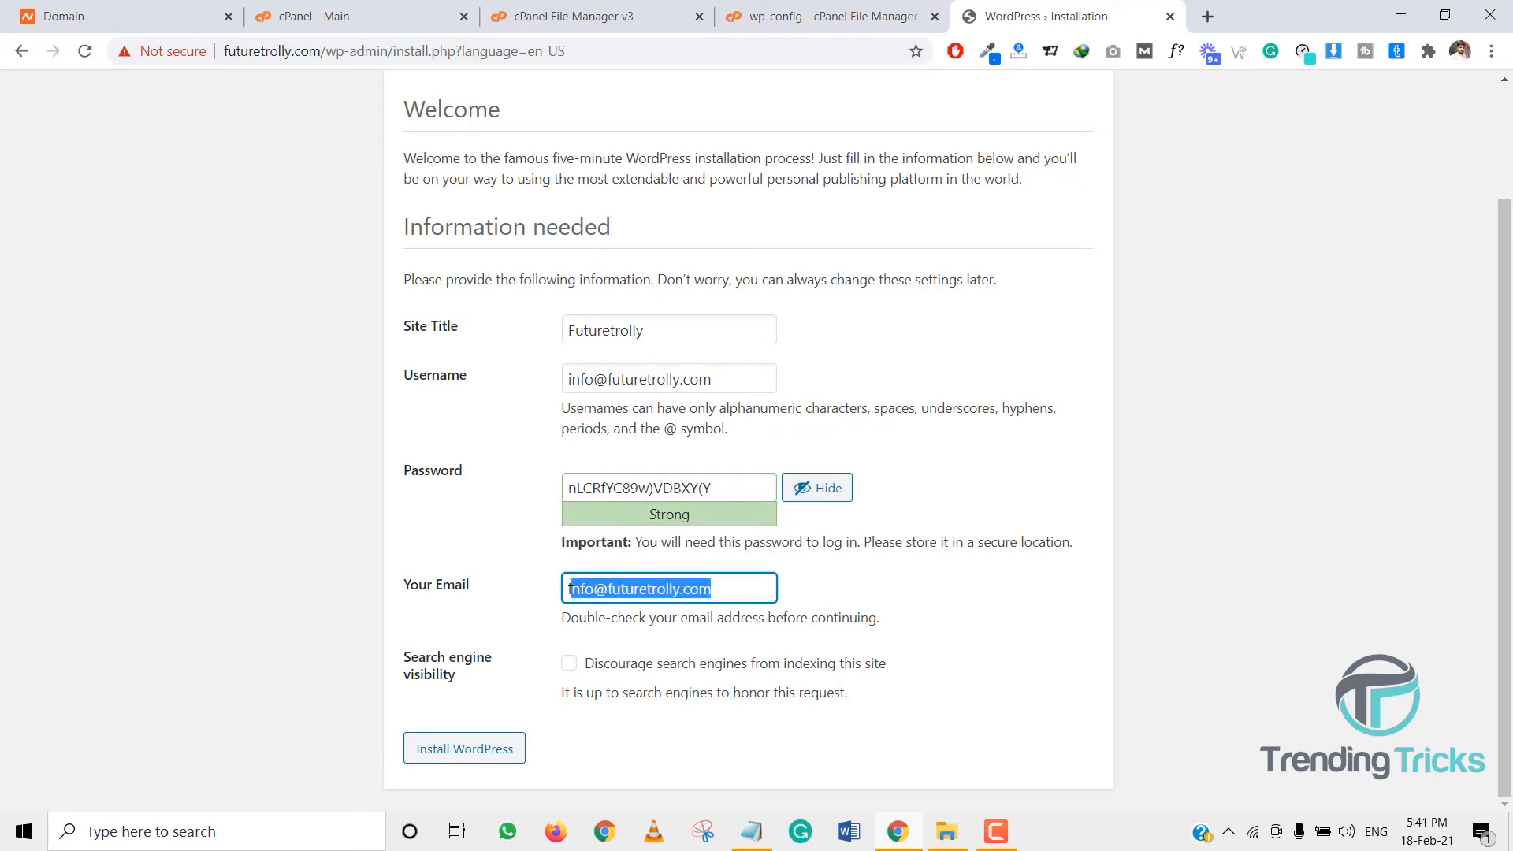
click(542, 569)
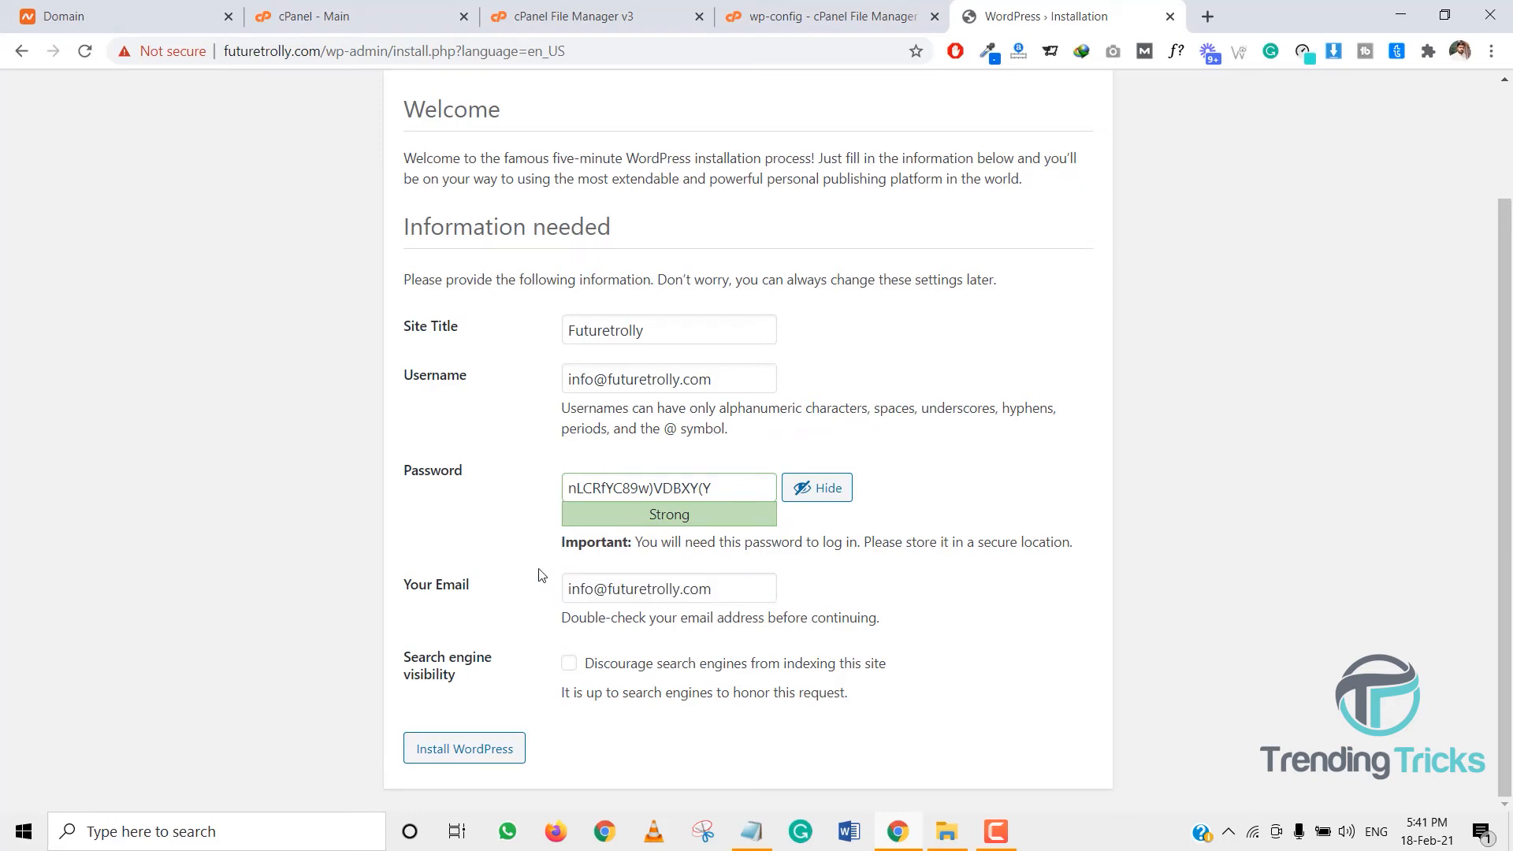
click(501, 747)
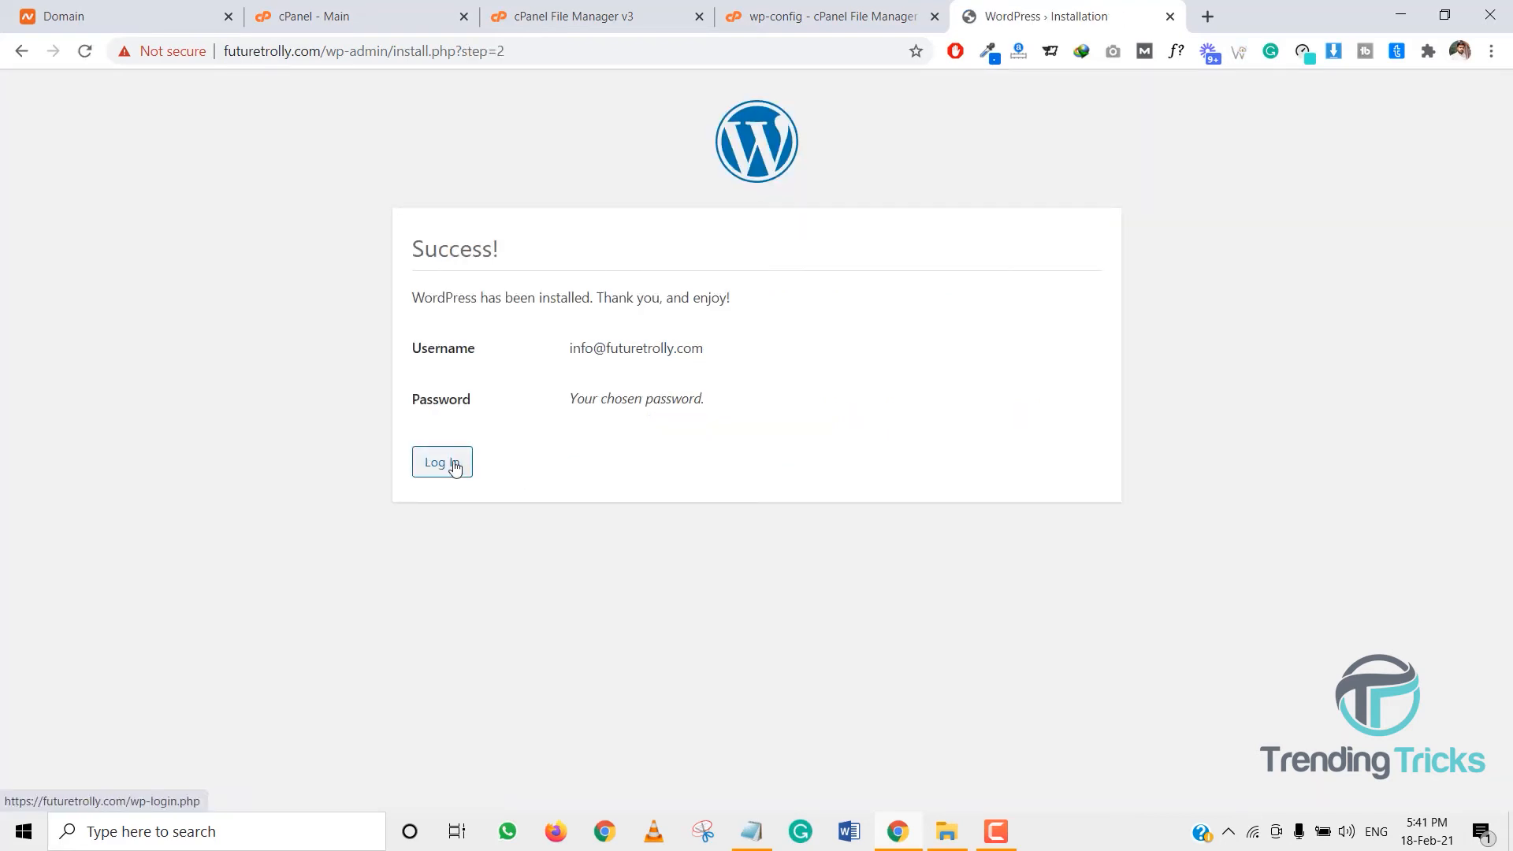
- Log in with the saved admin password from the notes and the admin e-mail username
click(456, 462)
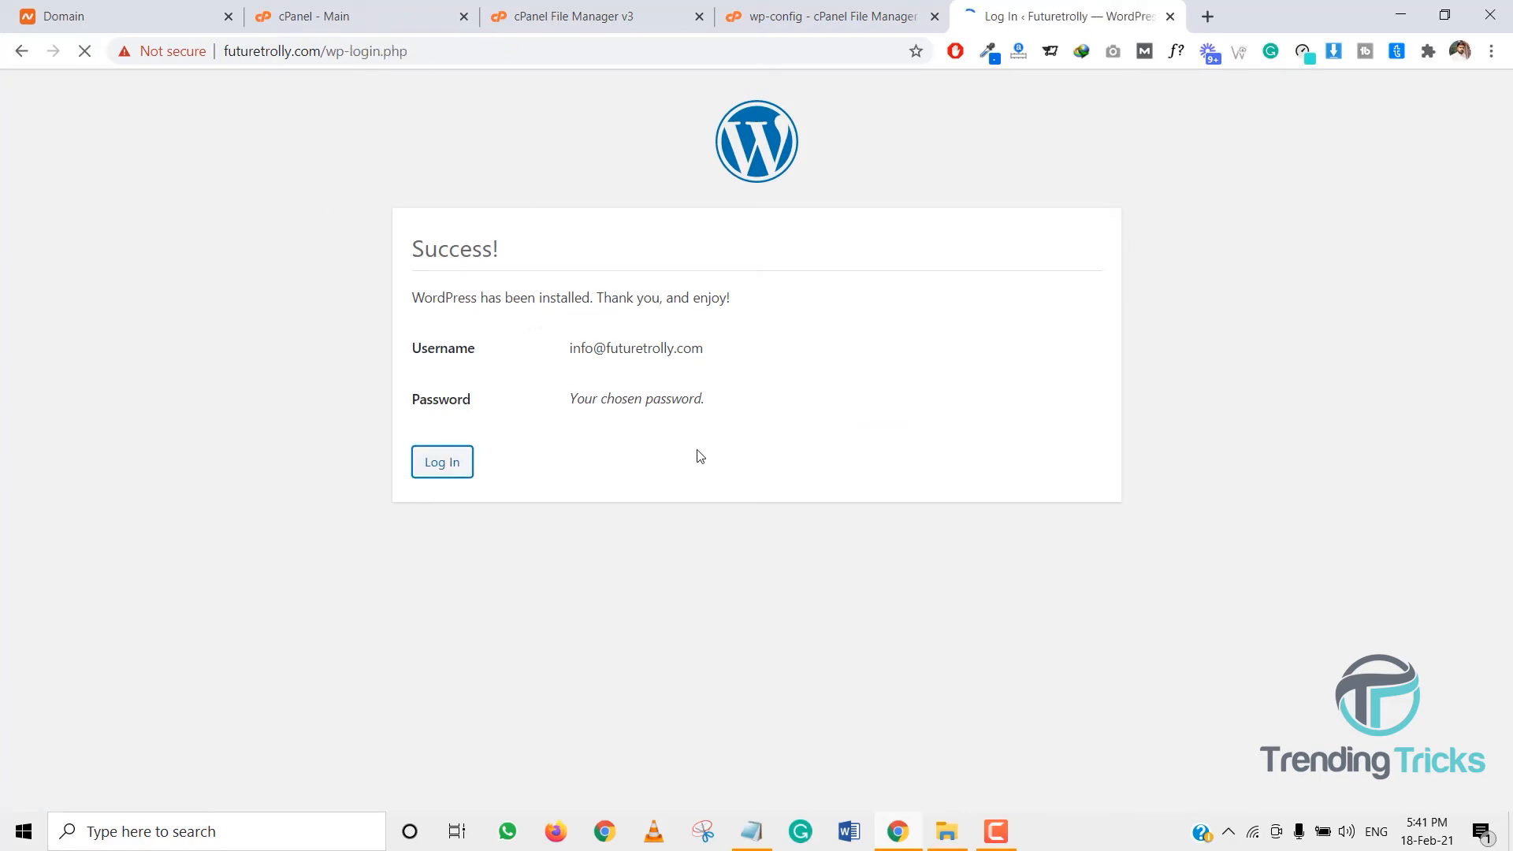
click(752, 833)
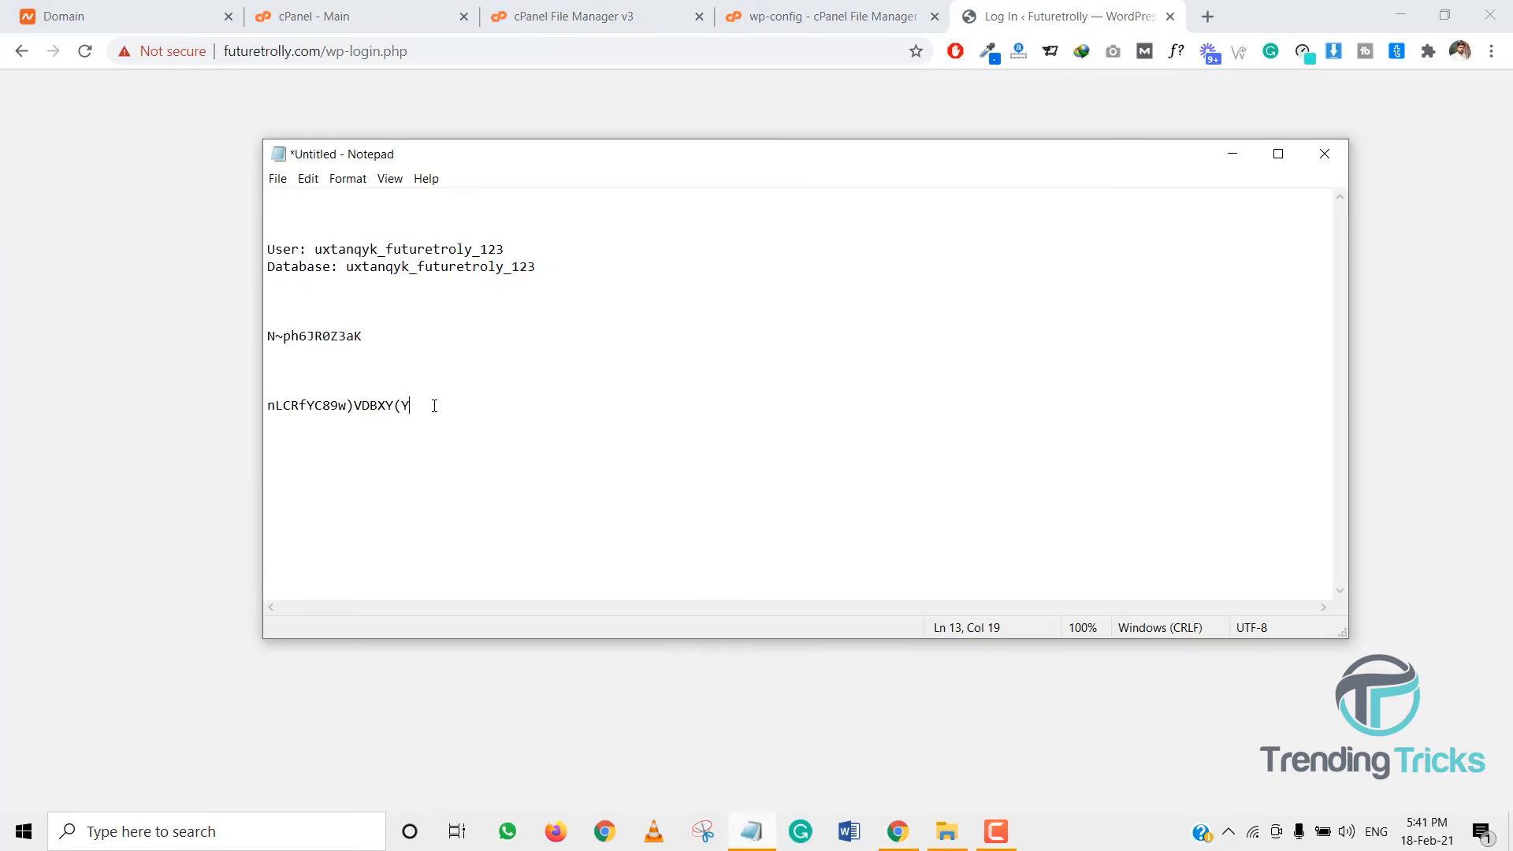
drag(442, 411, 247, 408)
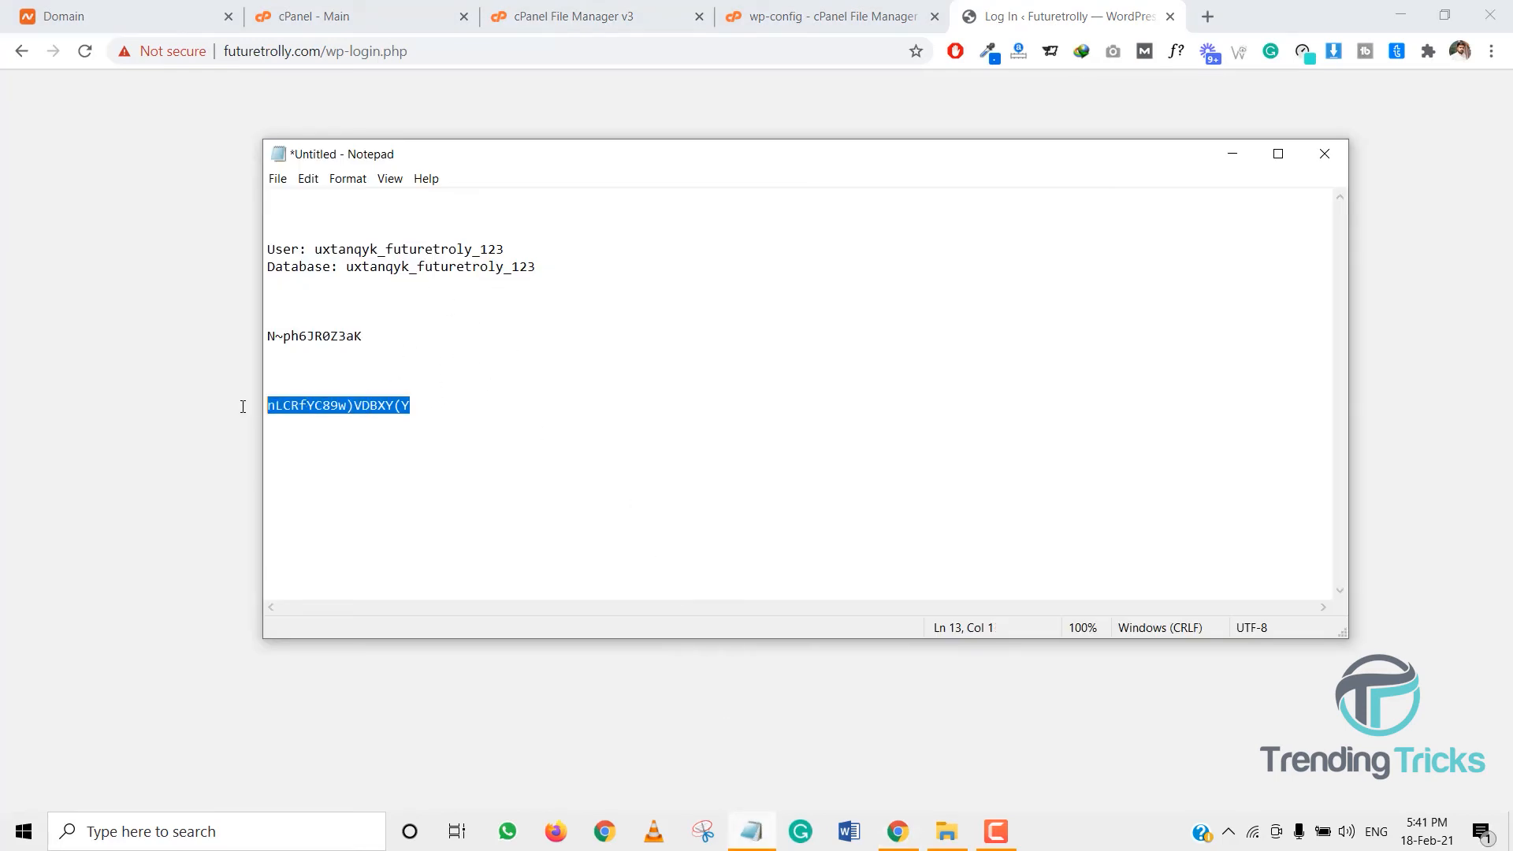
key(ctrl+c)
key(alt+Tab)
key(ctrl+v)
click(664, 365)
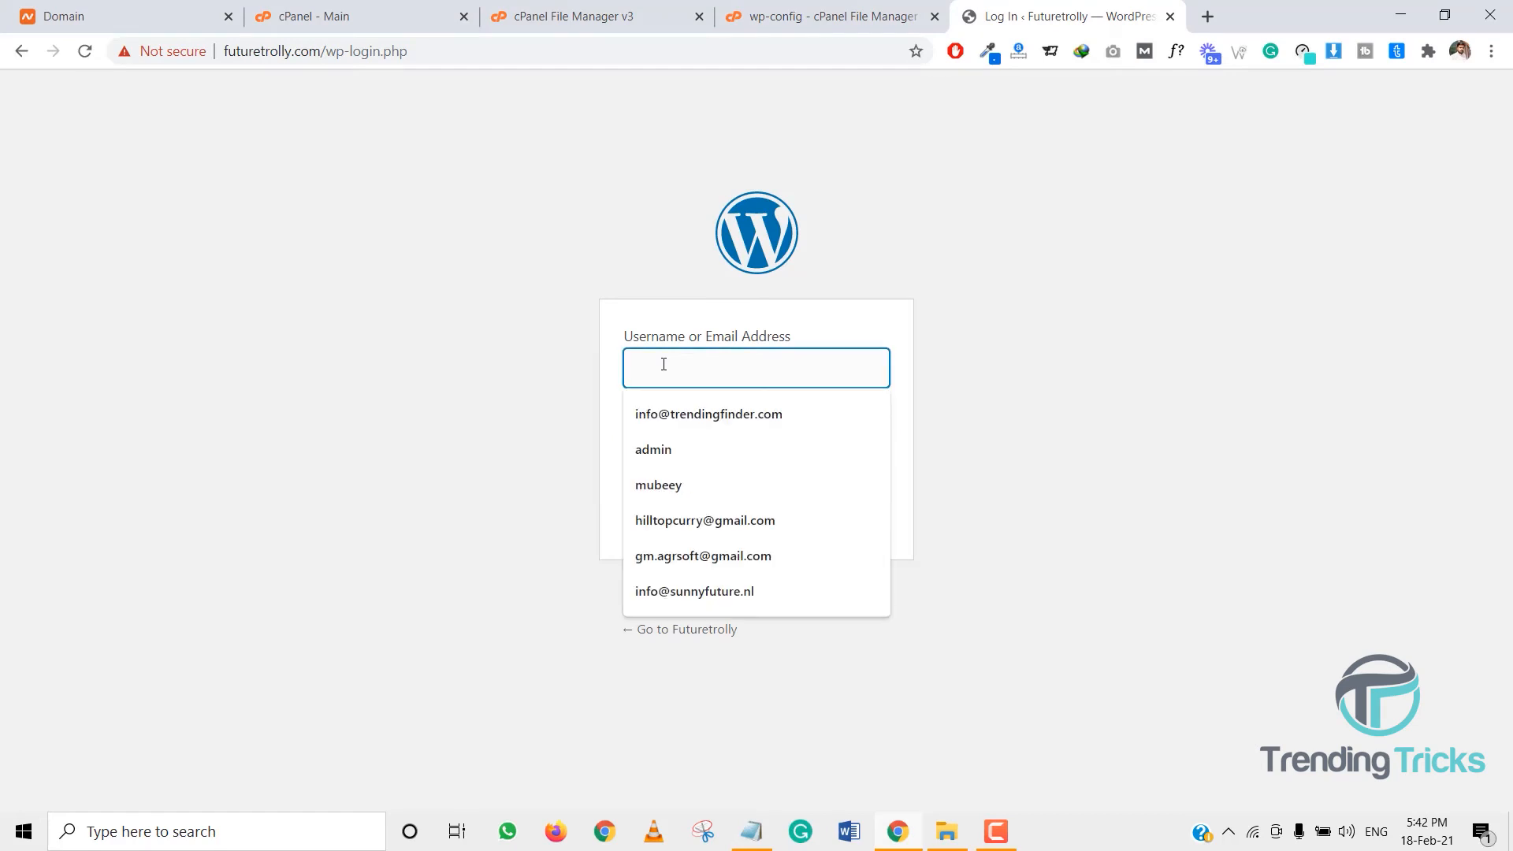
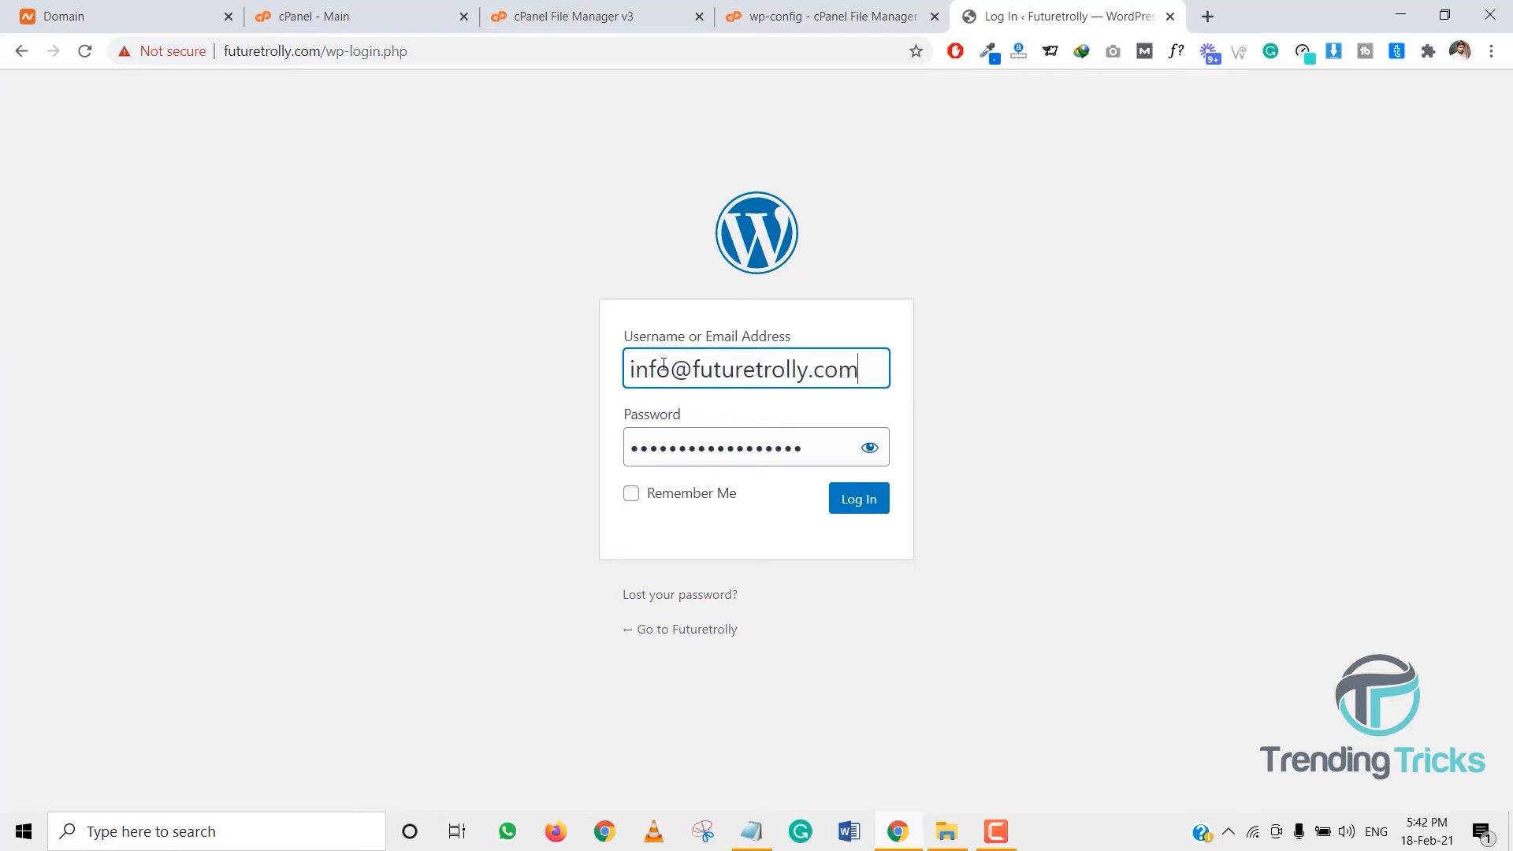
key(Return)
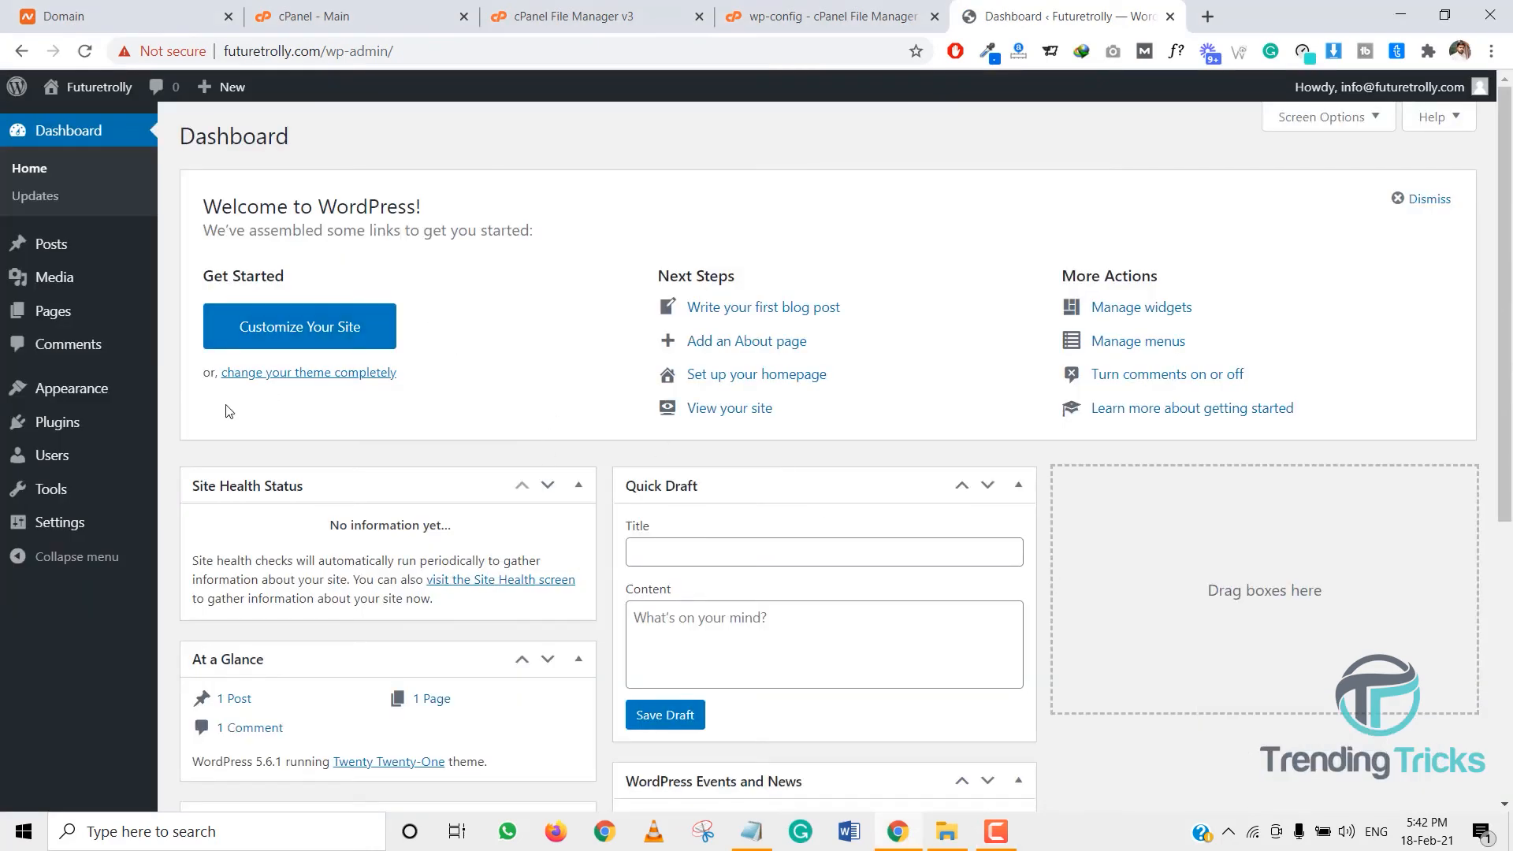
- Open Namecheap SSL in cPanel and check the installed certificates for futuretrolly.com
click(378, 16)
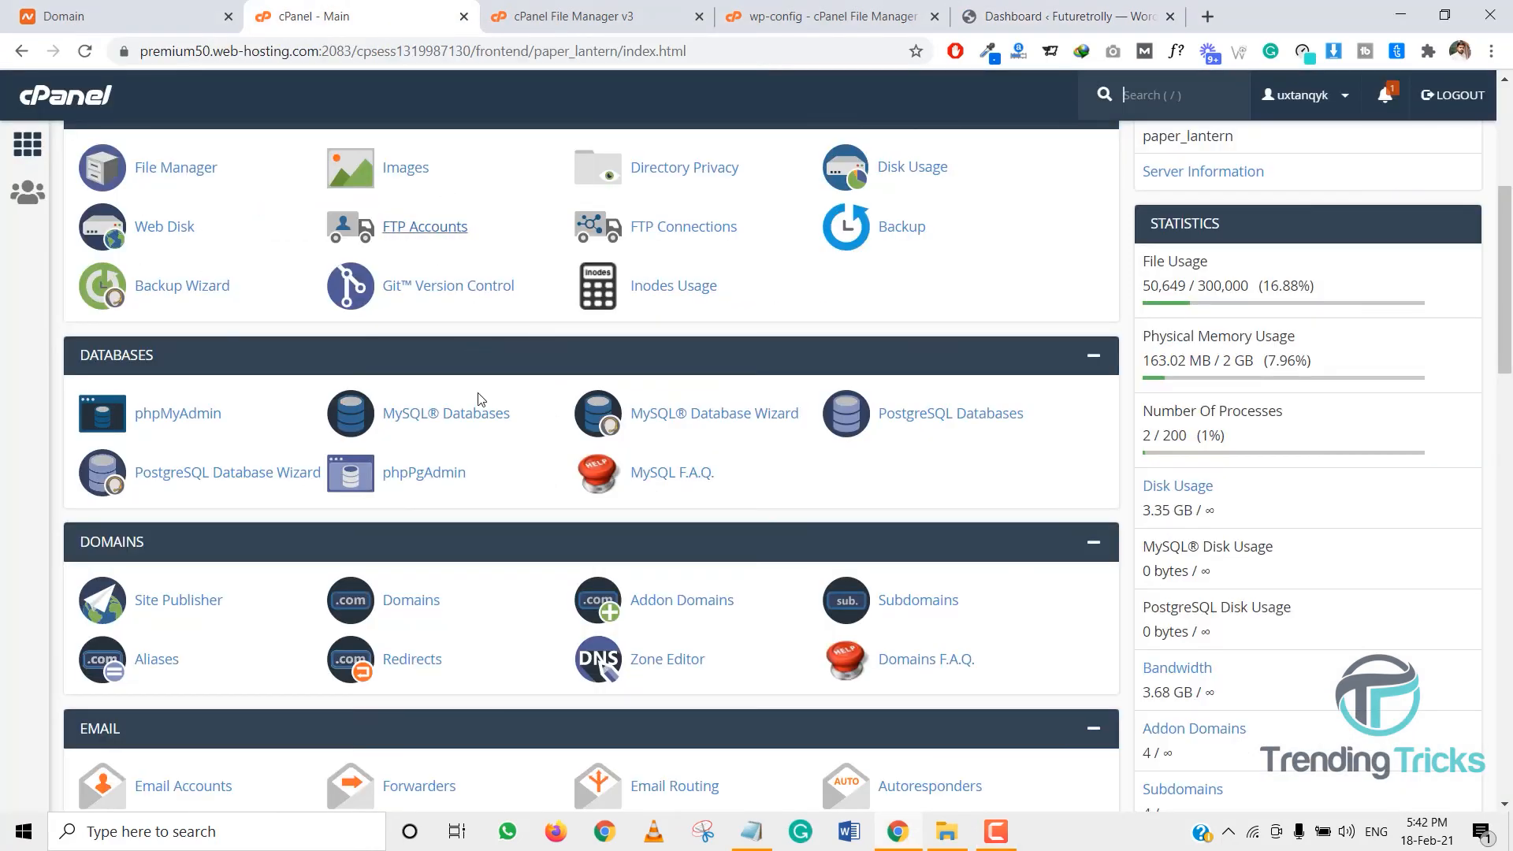
scroll(341, 508, up, 5)
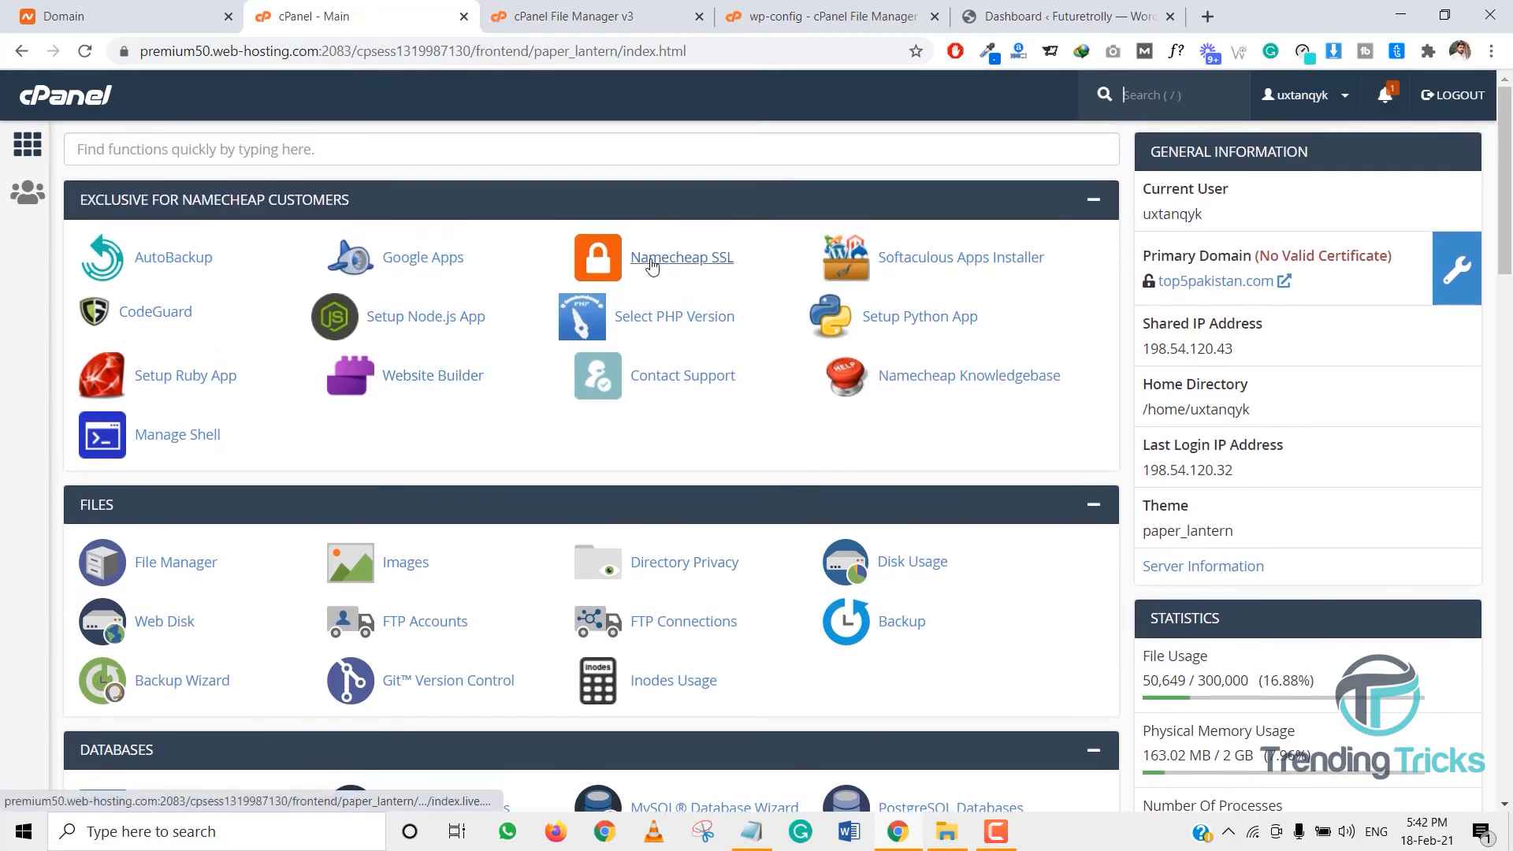
click(674, 290)
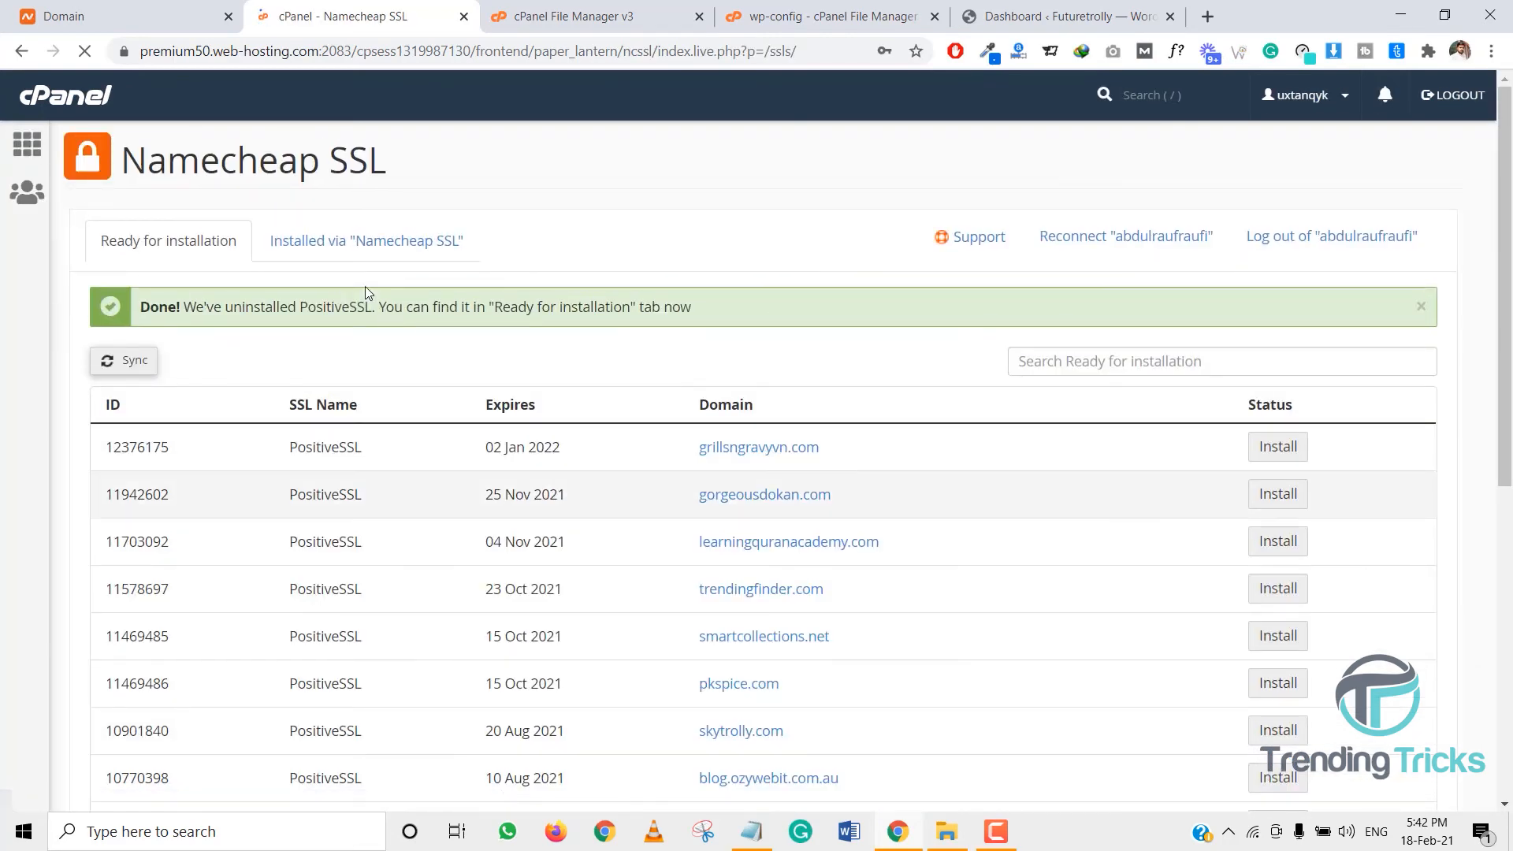
click(397, 255)
scroll(815, 517, down, 3)
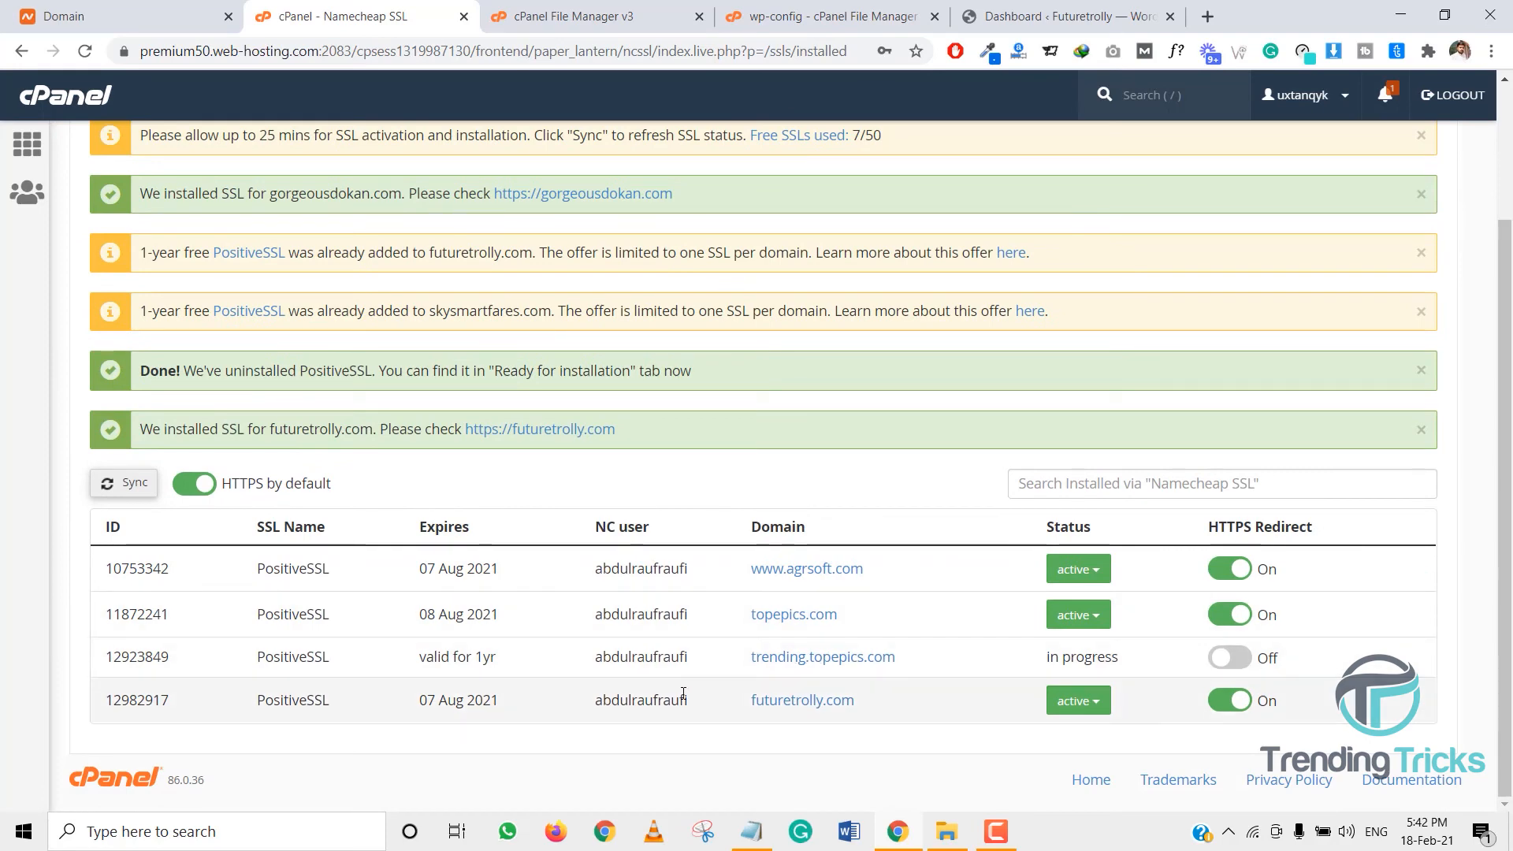
drag(748, 700, 885, 699)
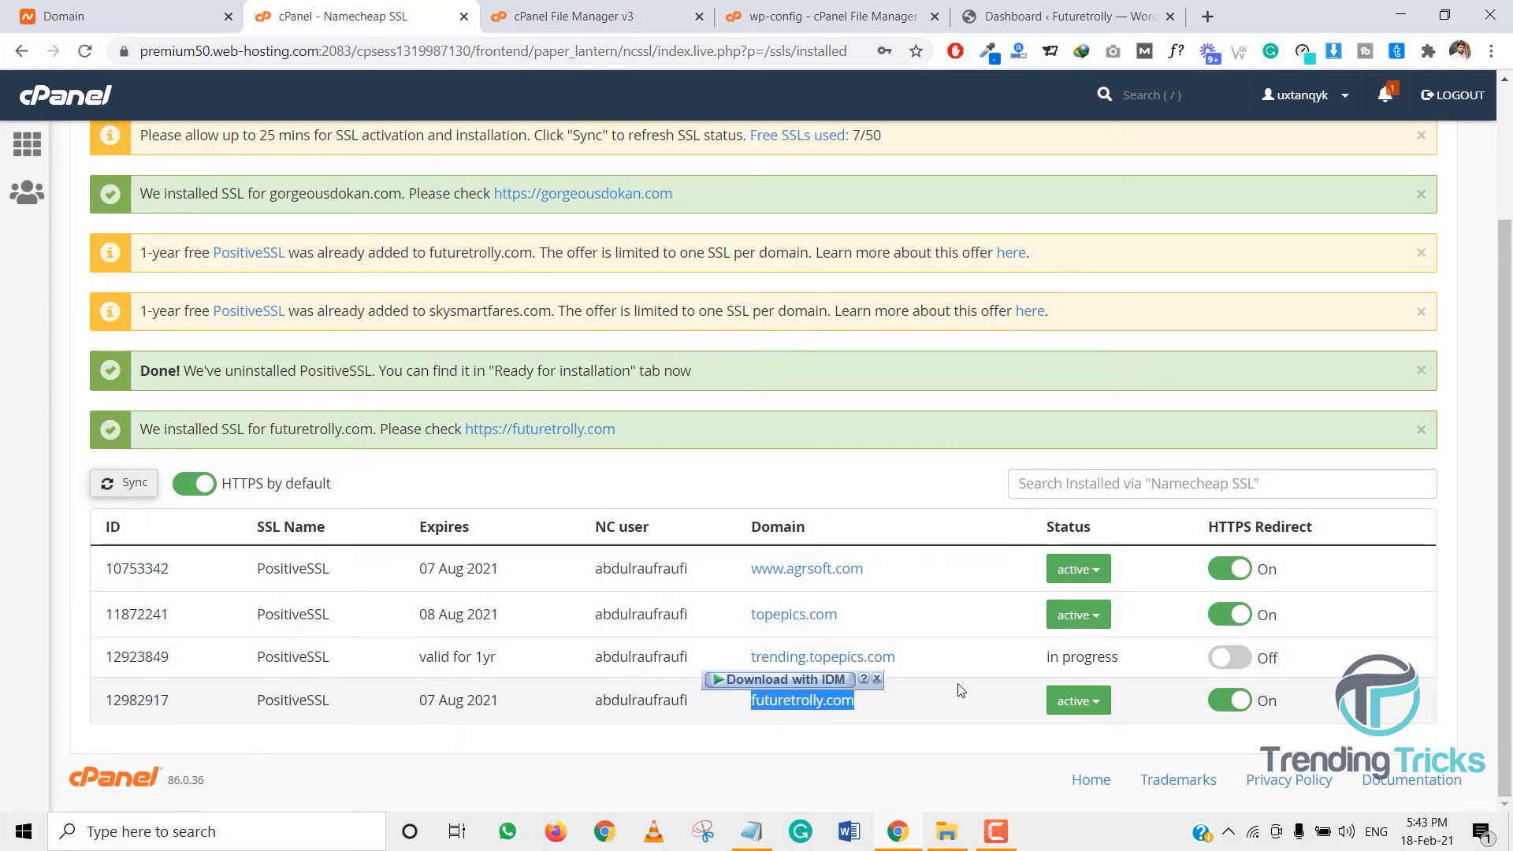
scroll(397, 348, up, 3)
- Begin installing the electro.topepics.com certificate, abandon it, and return to the WordPress dashboard
click(168, 240)
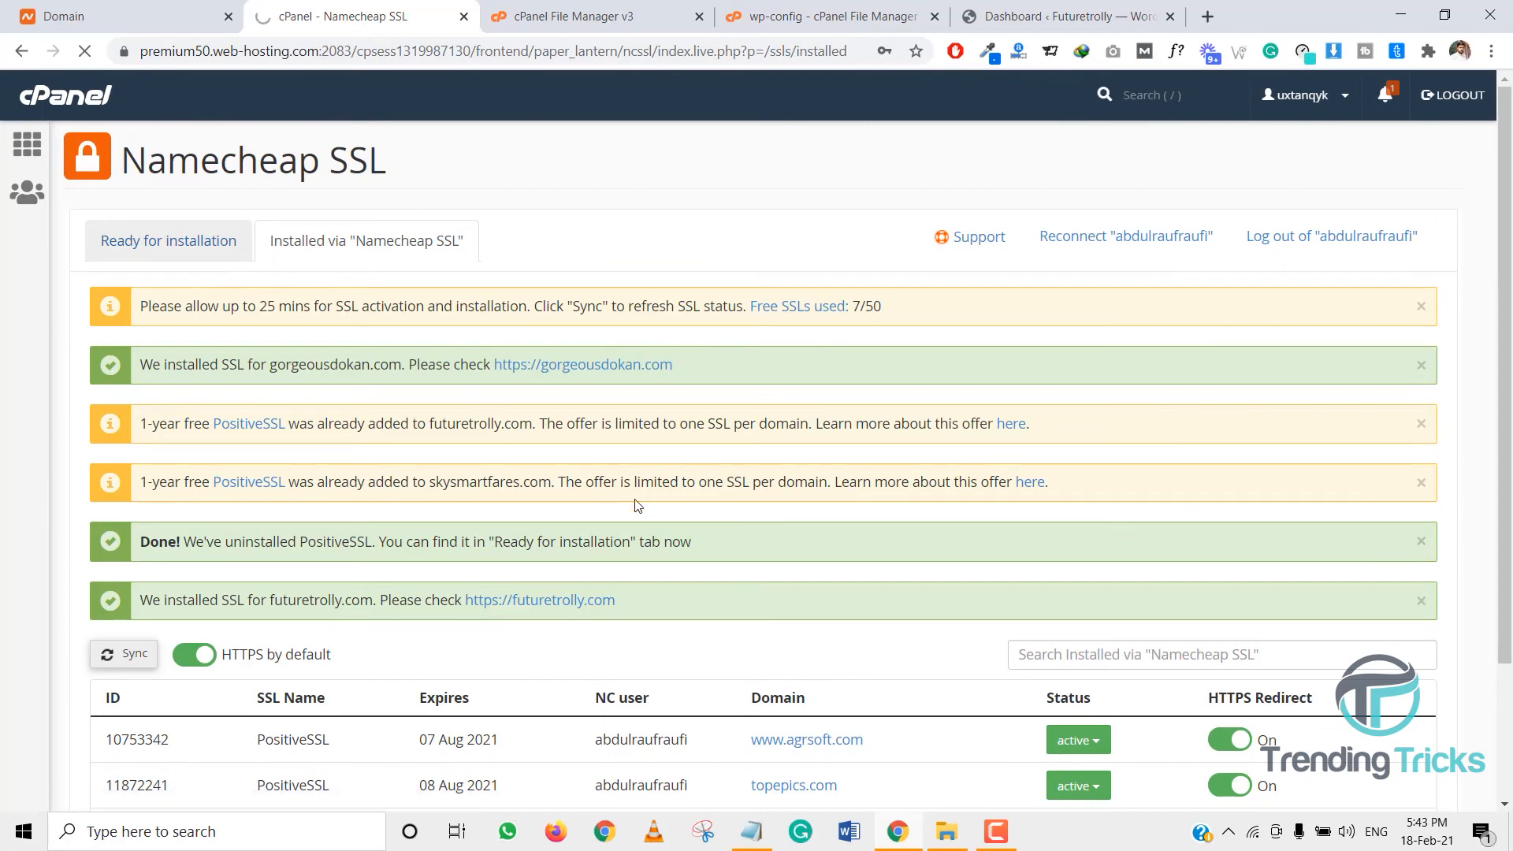
scroll(628, 501, down, 3)
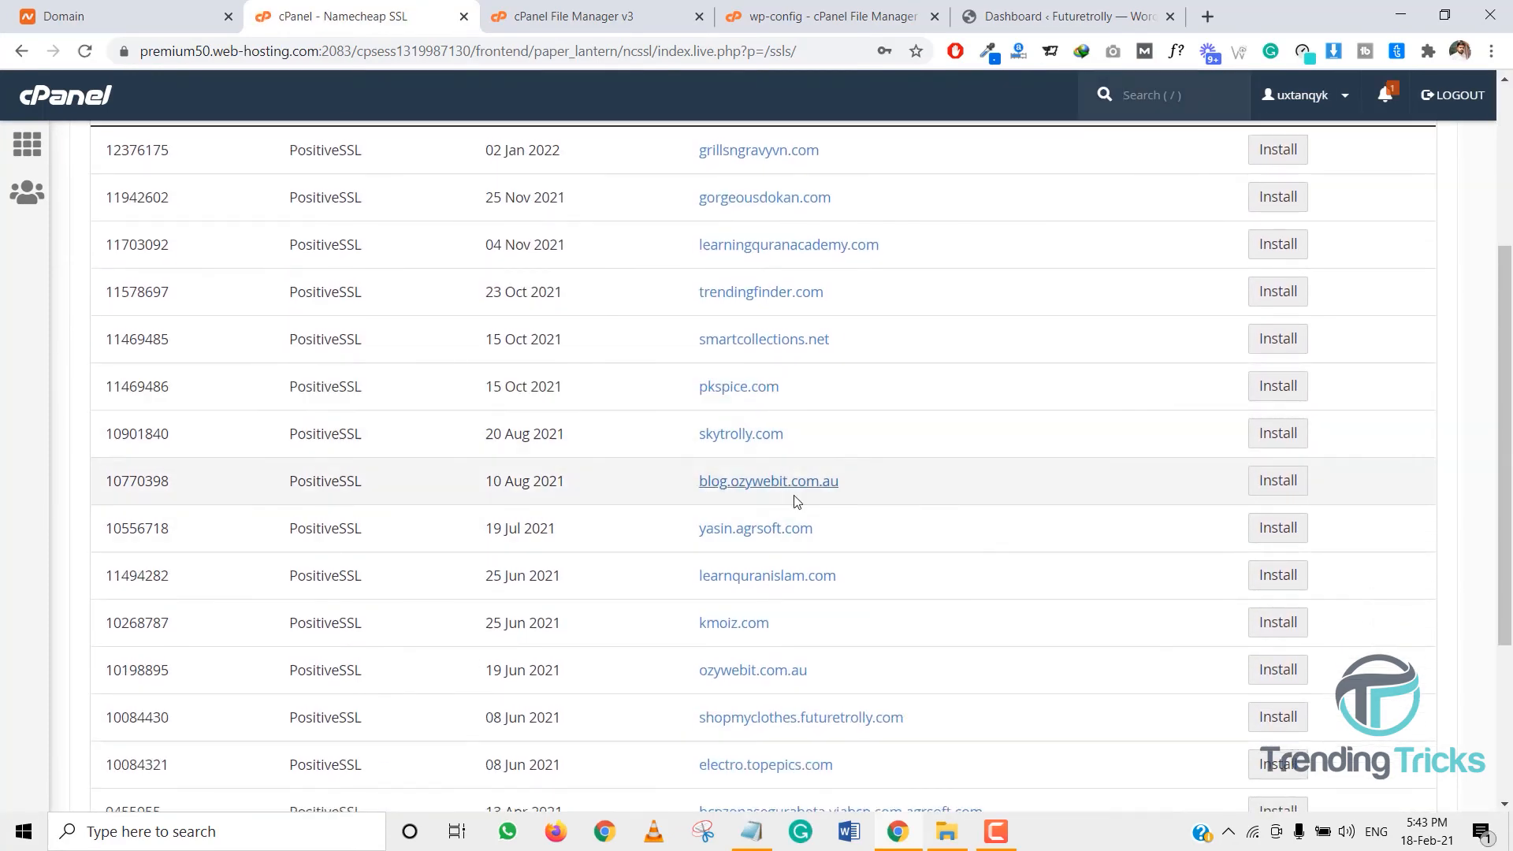
scroll(794, 501, down, 3)
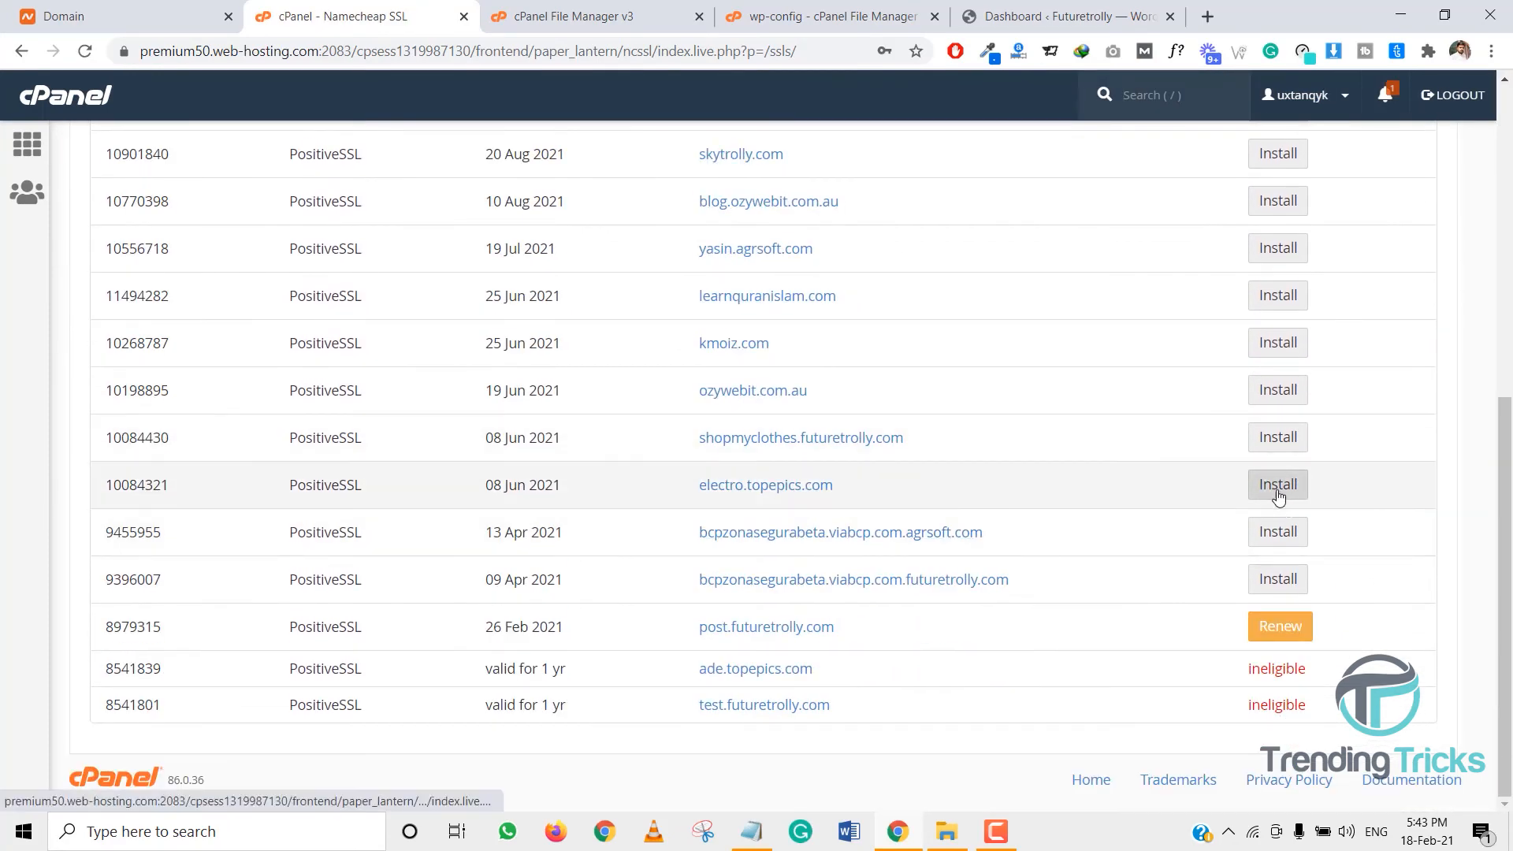
click(1278, 487)
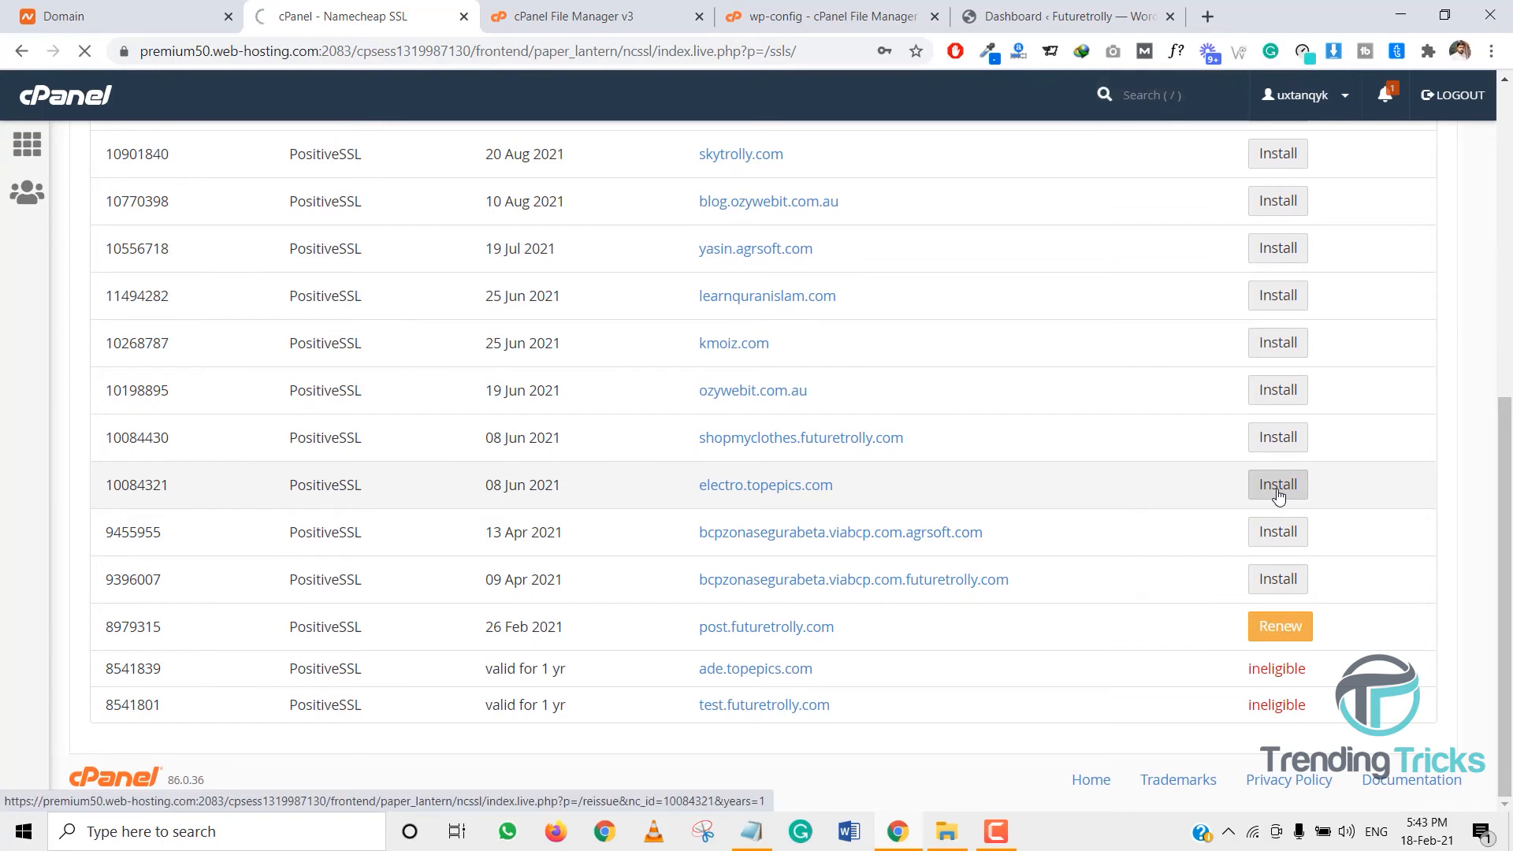
click(320, 441)
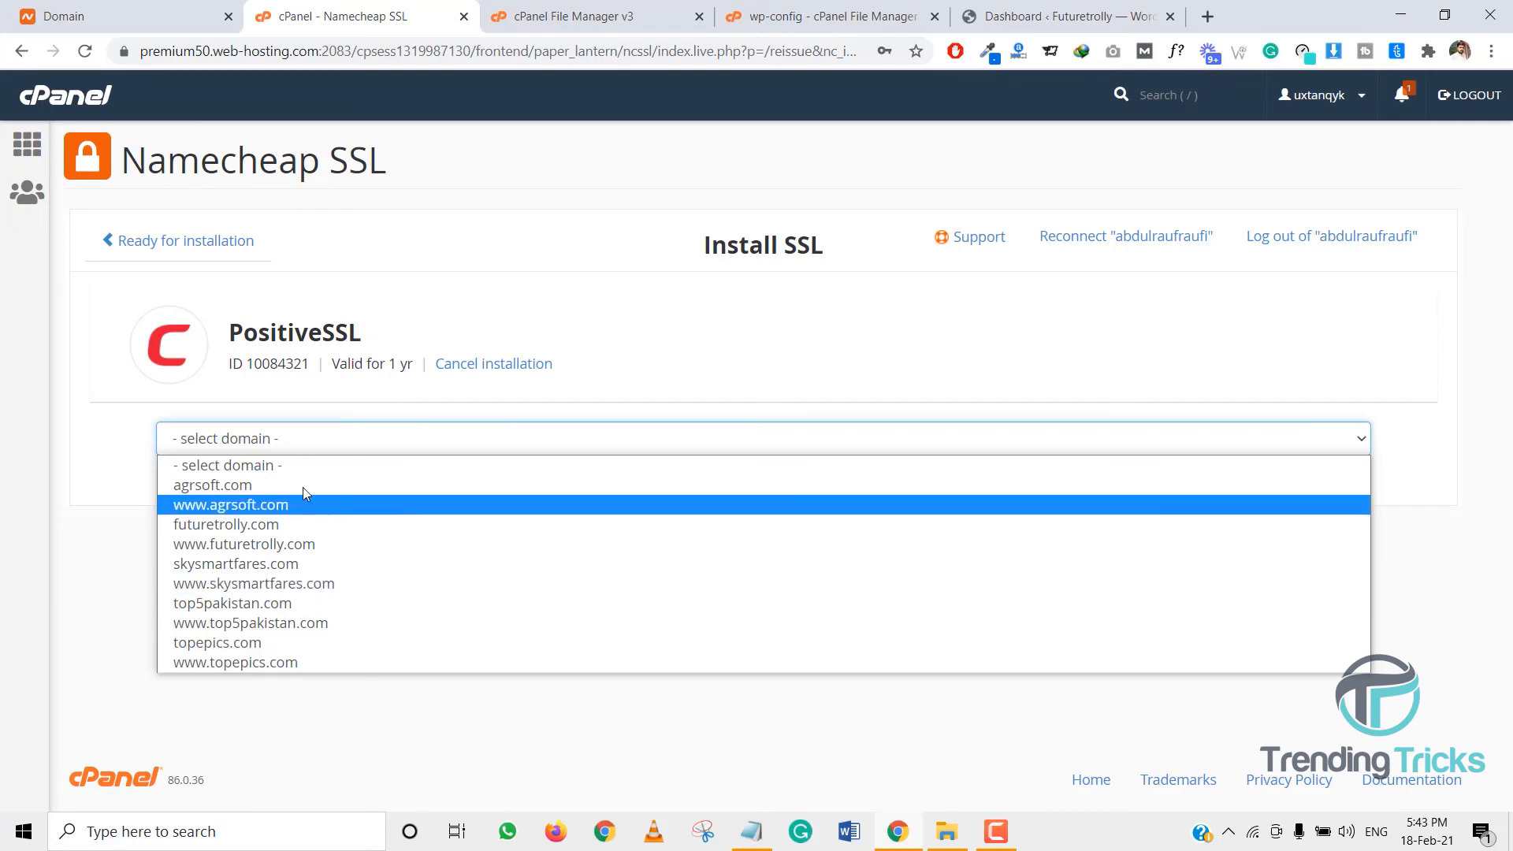
click(27, 143)
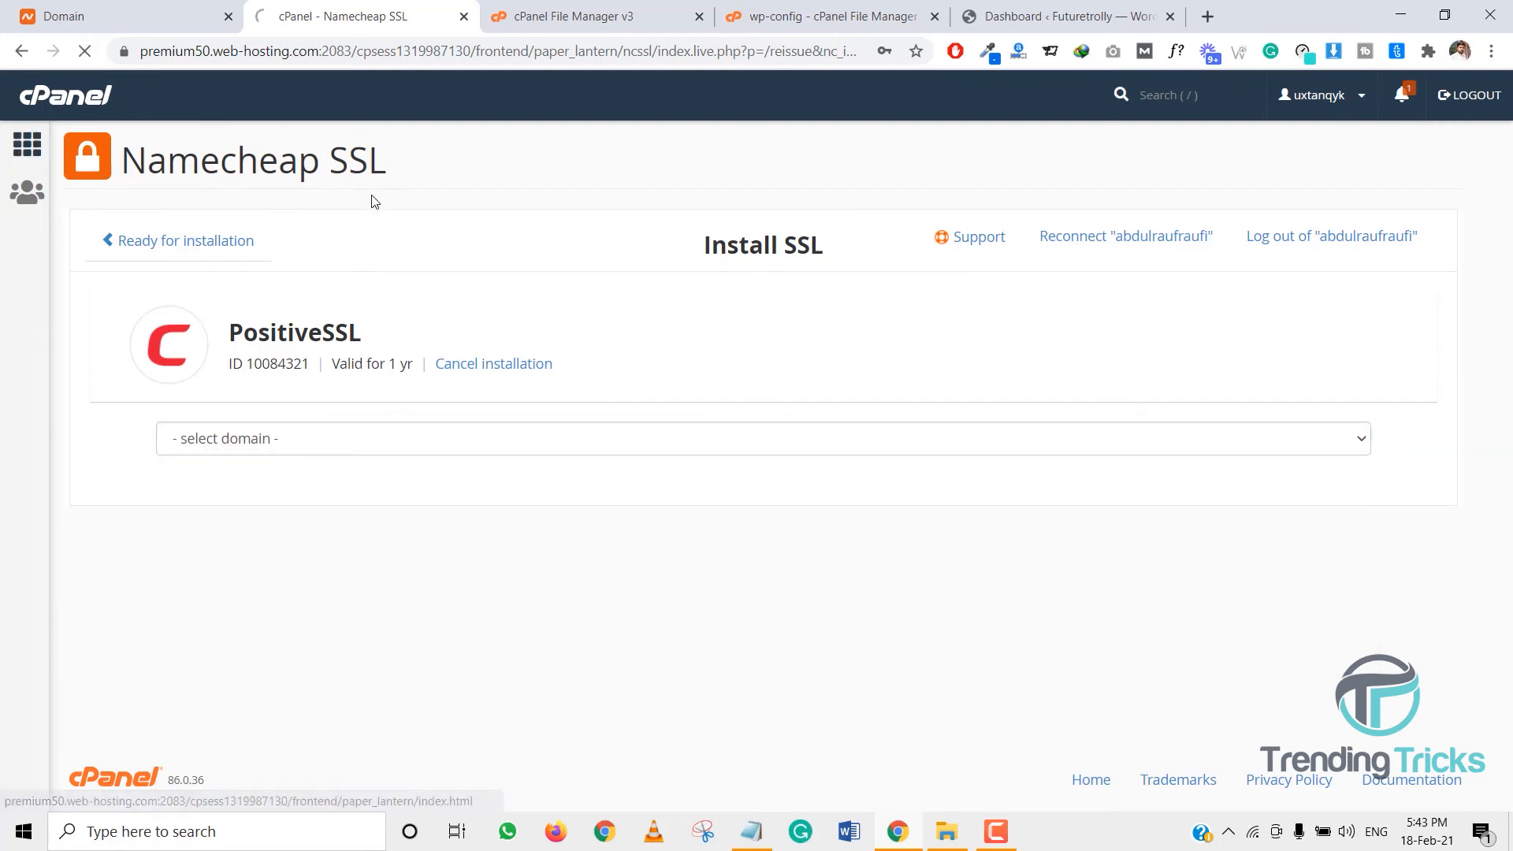
click(1060, 16)
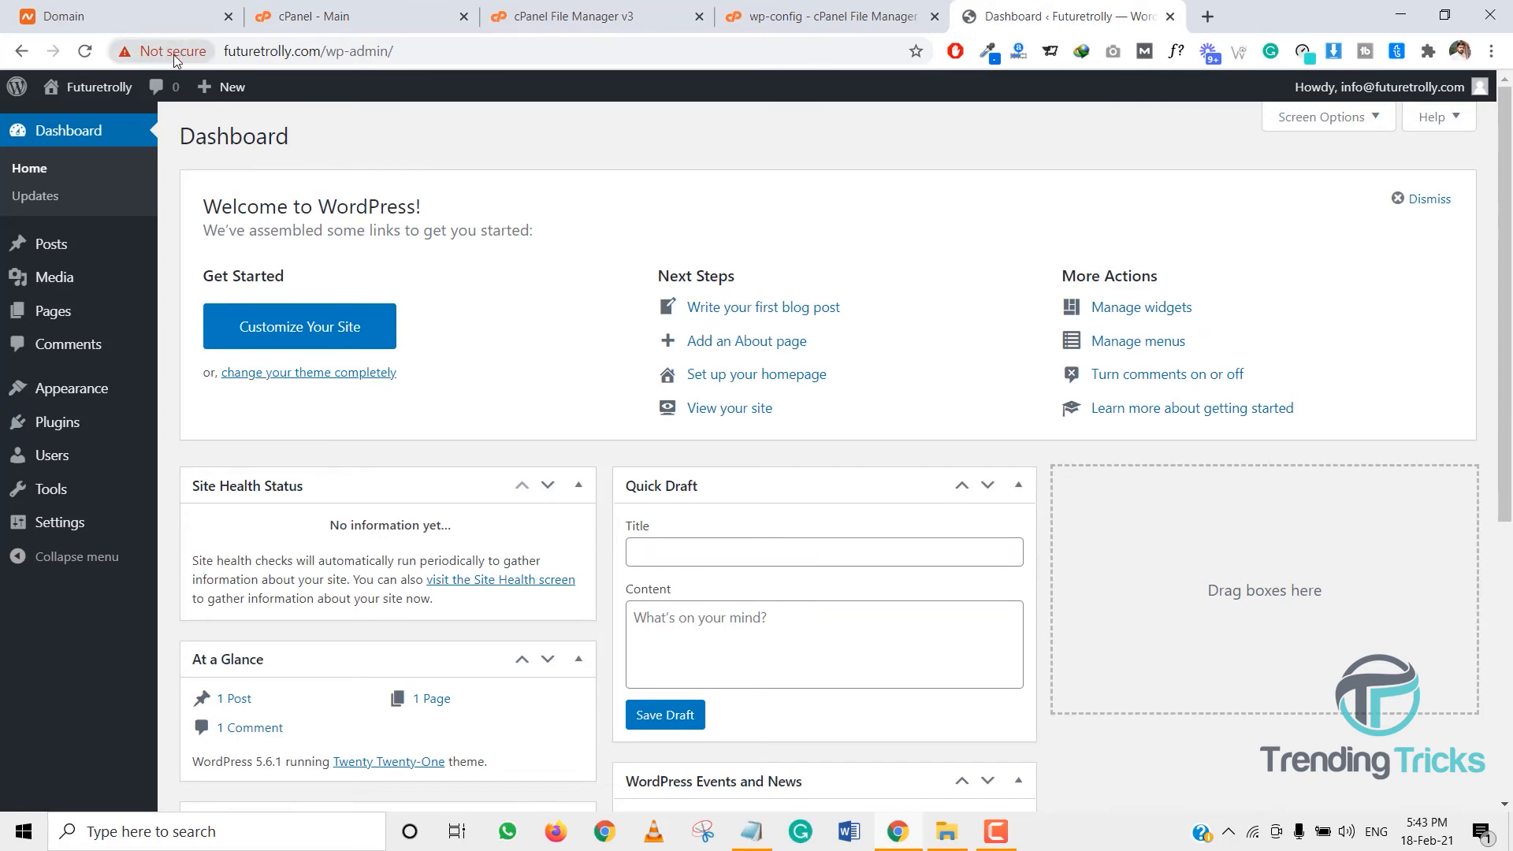
- Search Plugins > Add New for 'really simpl', then install and activate Really Simple SSL
mouse_move(130, 423)
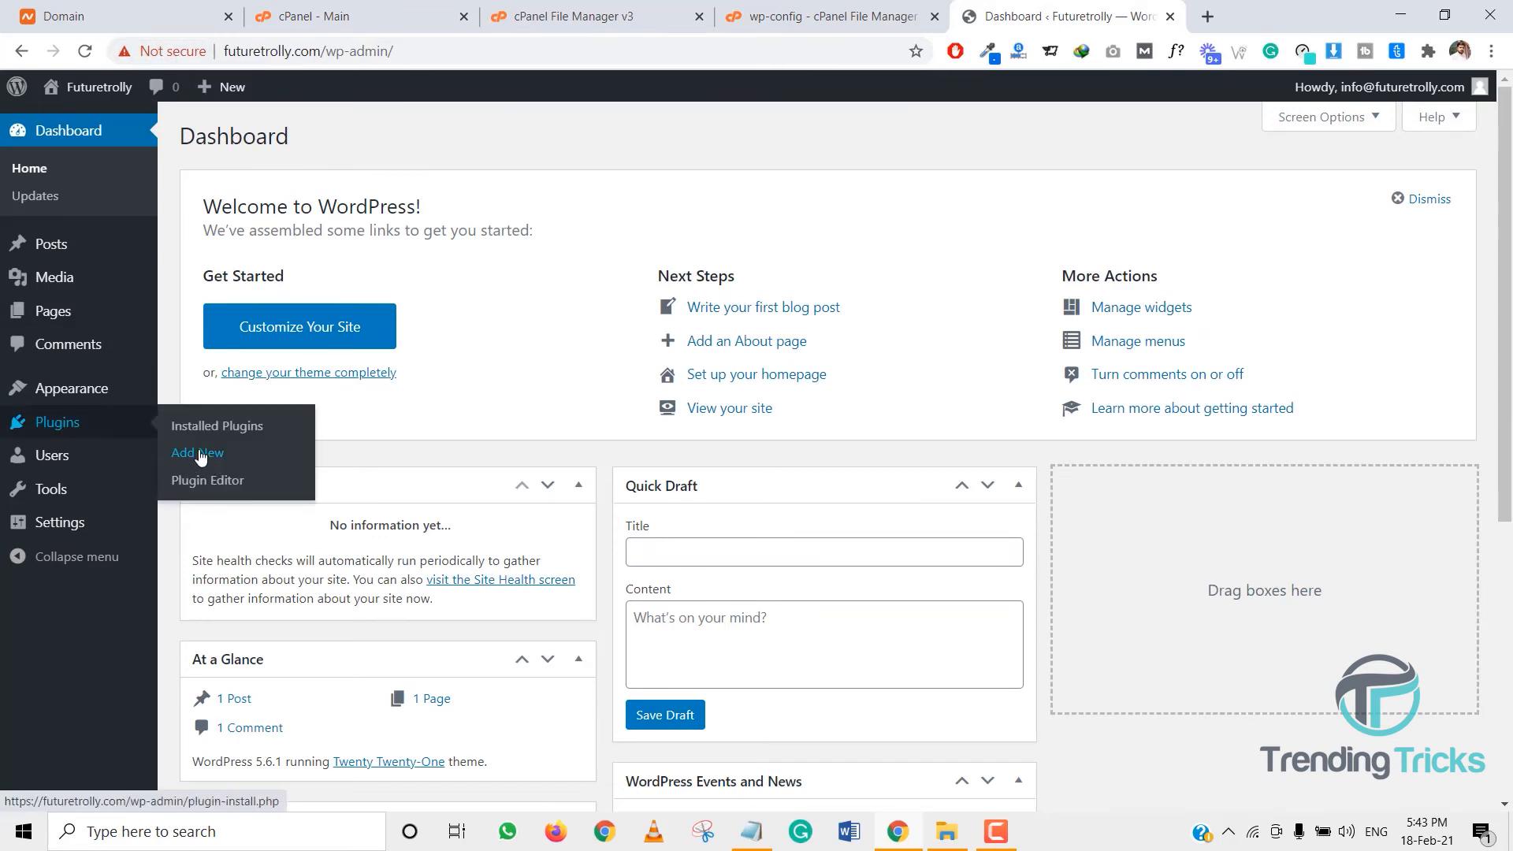
click(199, 455)
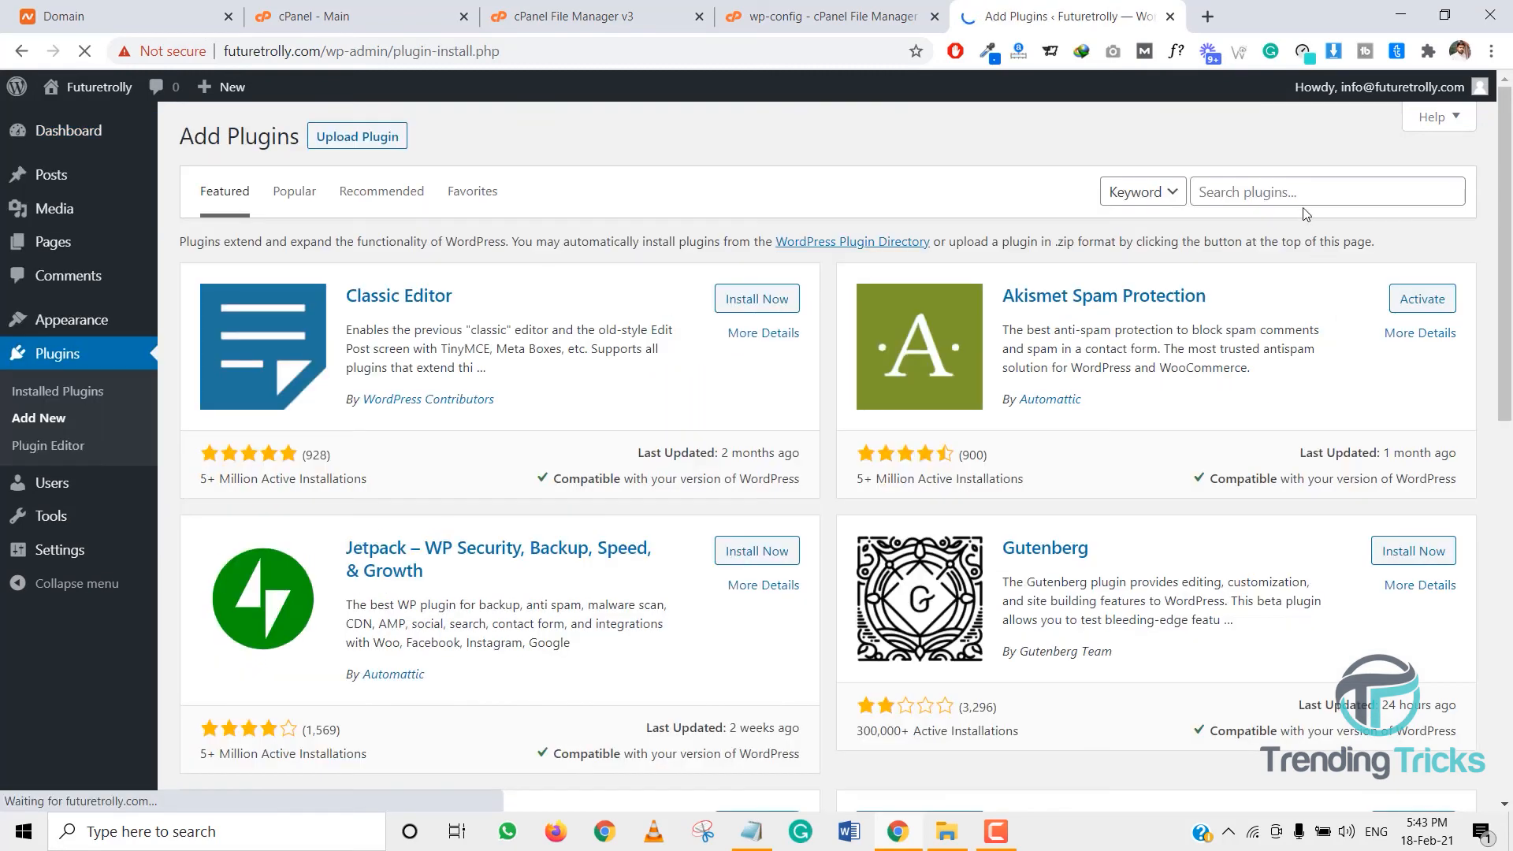
click(1300, 194)
text(real)
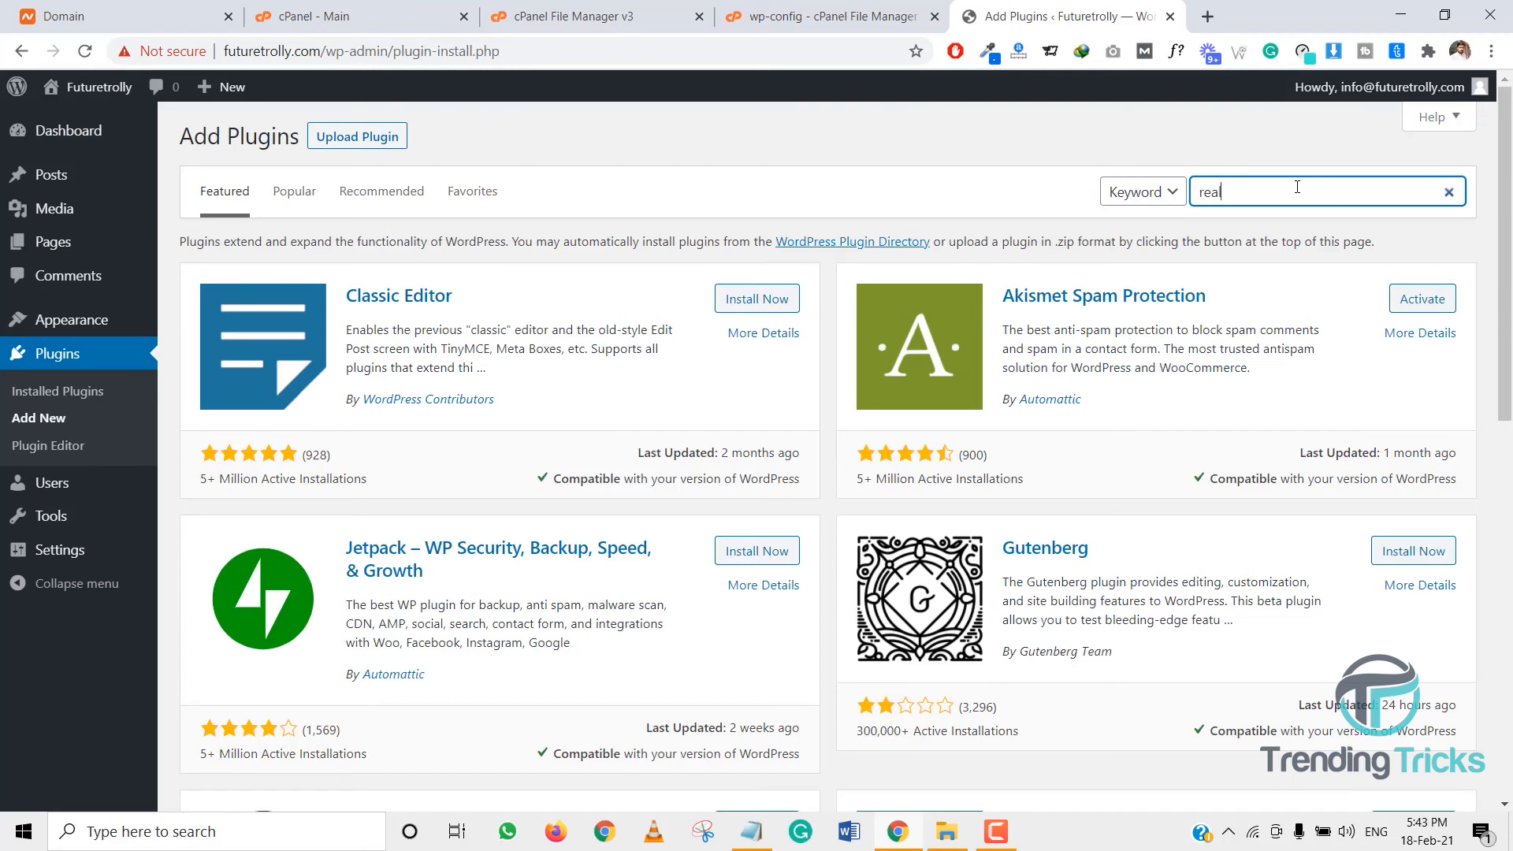
text(ly simple ssl)
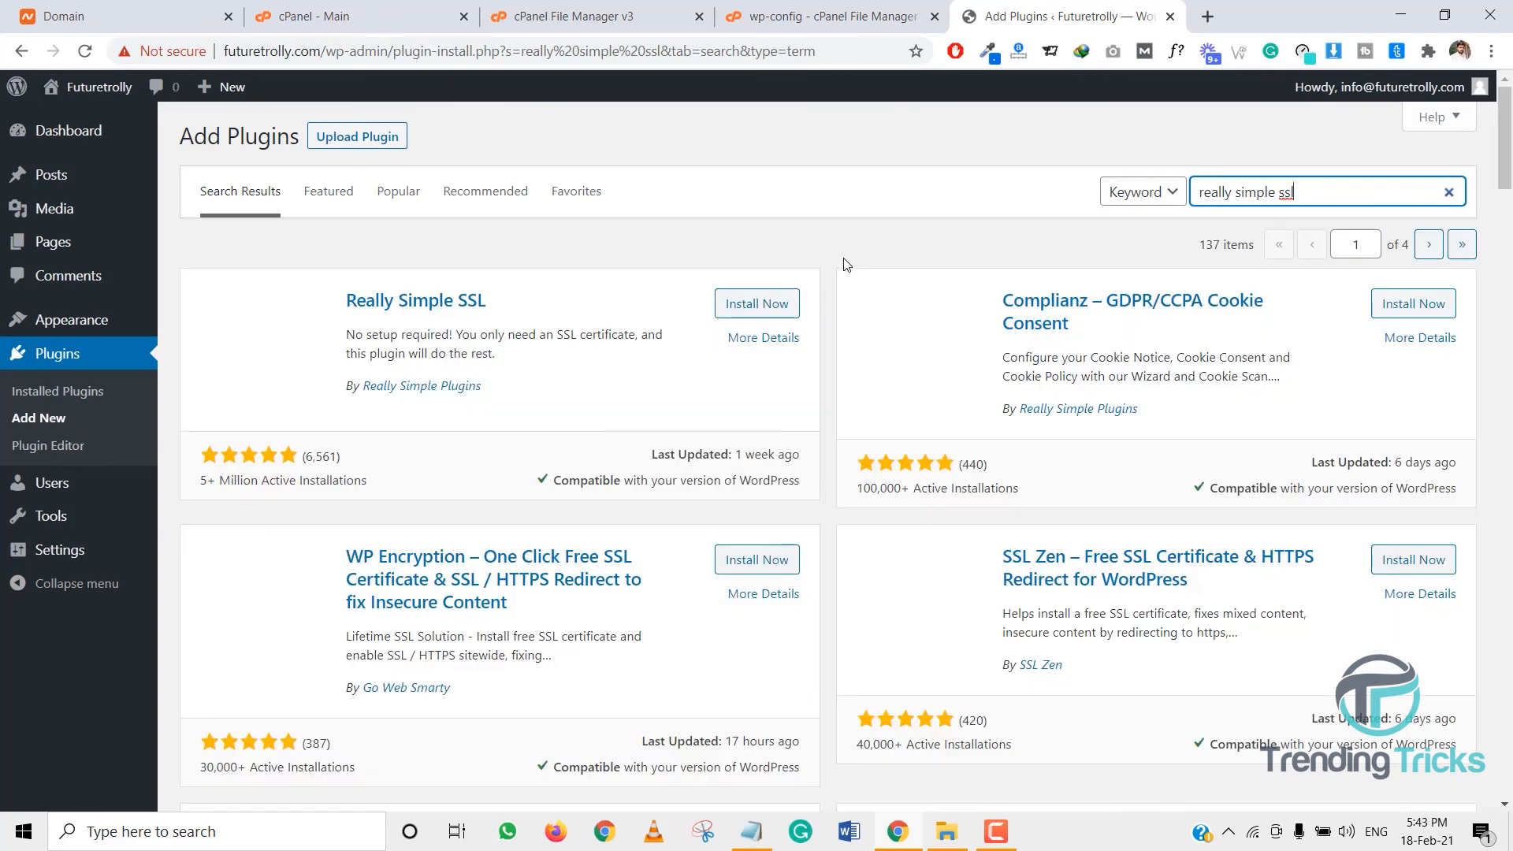
click(741, 306)
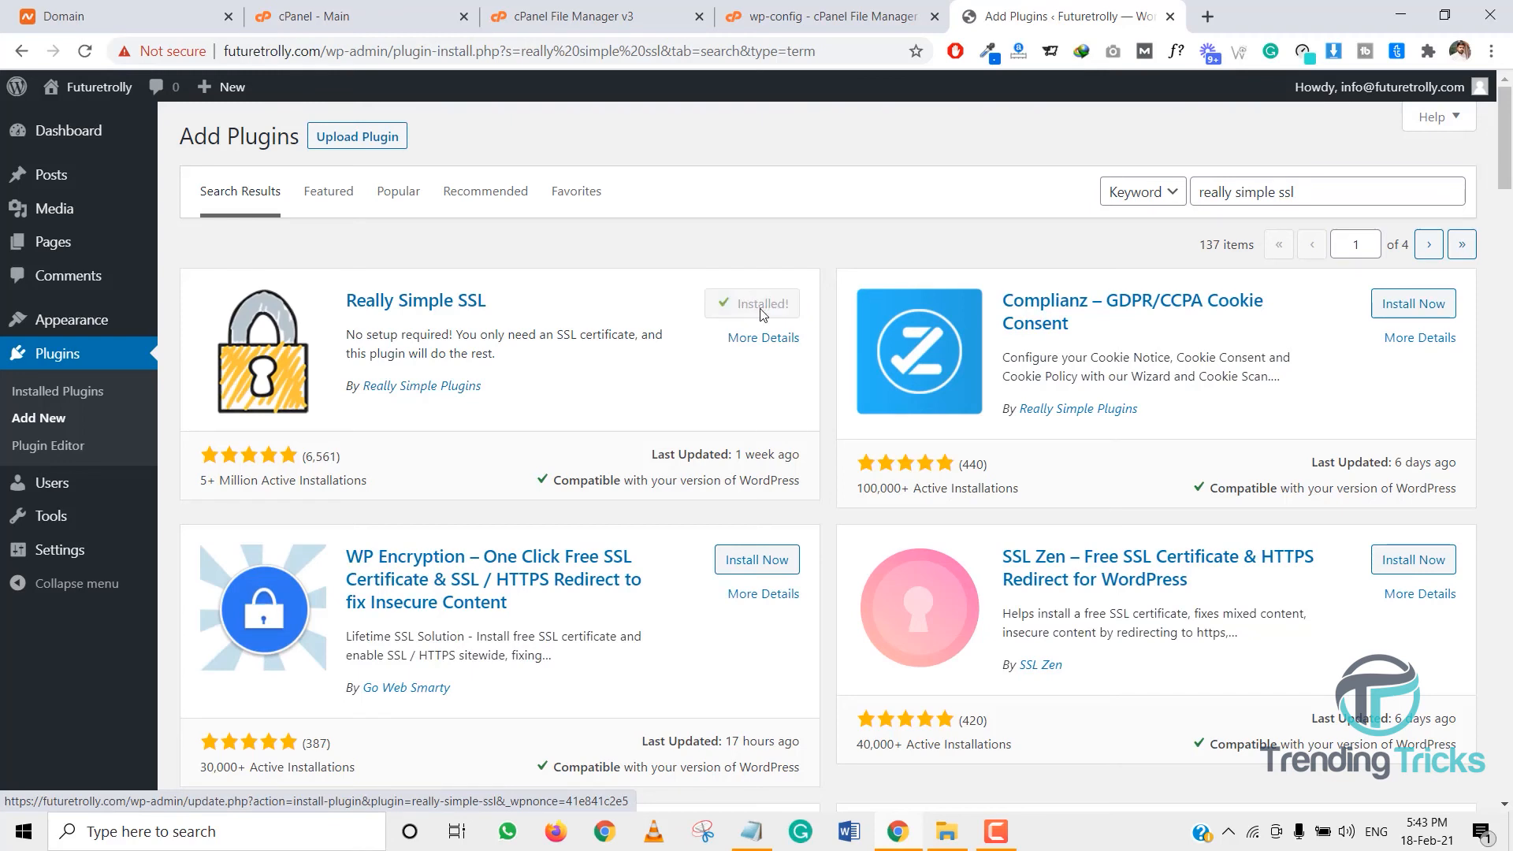
click(763, 313)
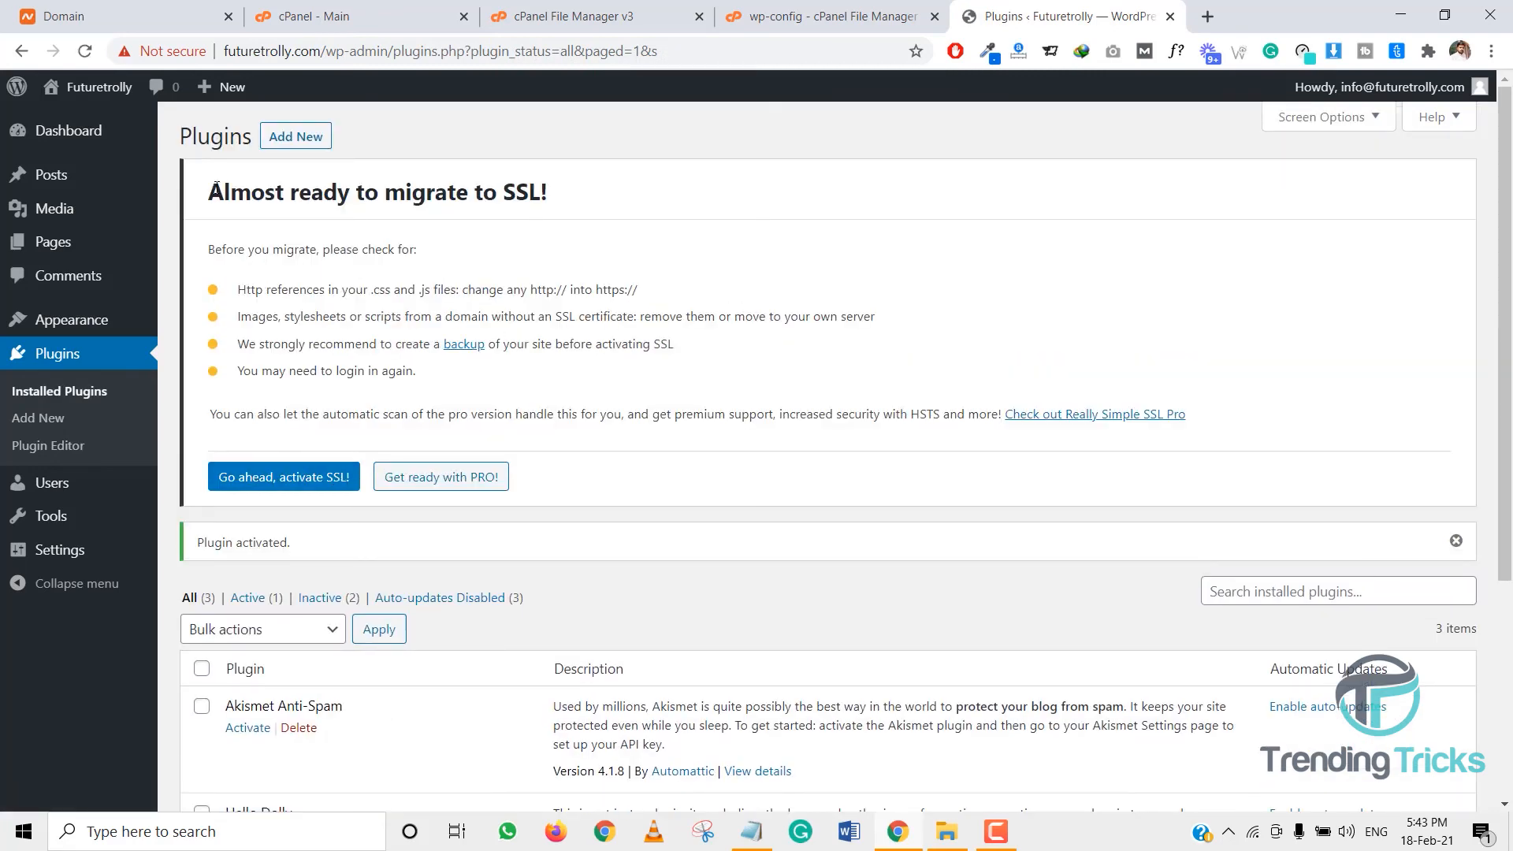
- Highlight the 'Almost ready to migrate to SSL!' notice heading
drag(211, 190, 591, 152)
click(595, 152)
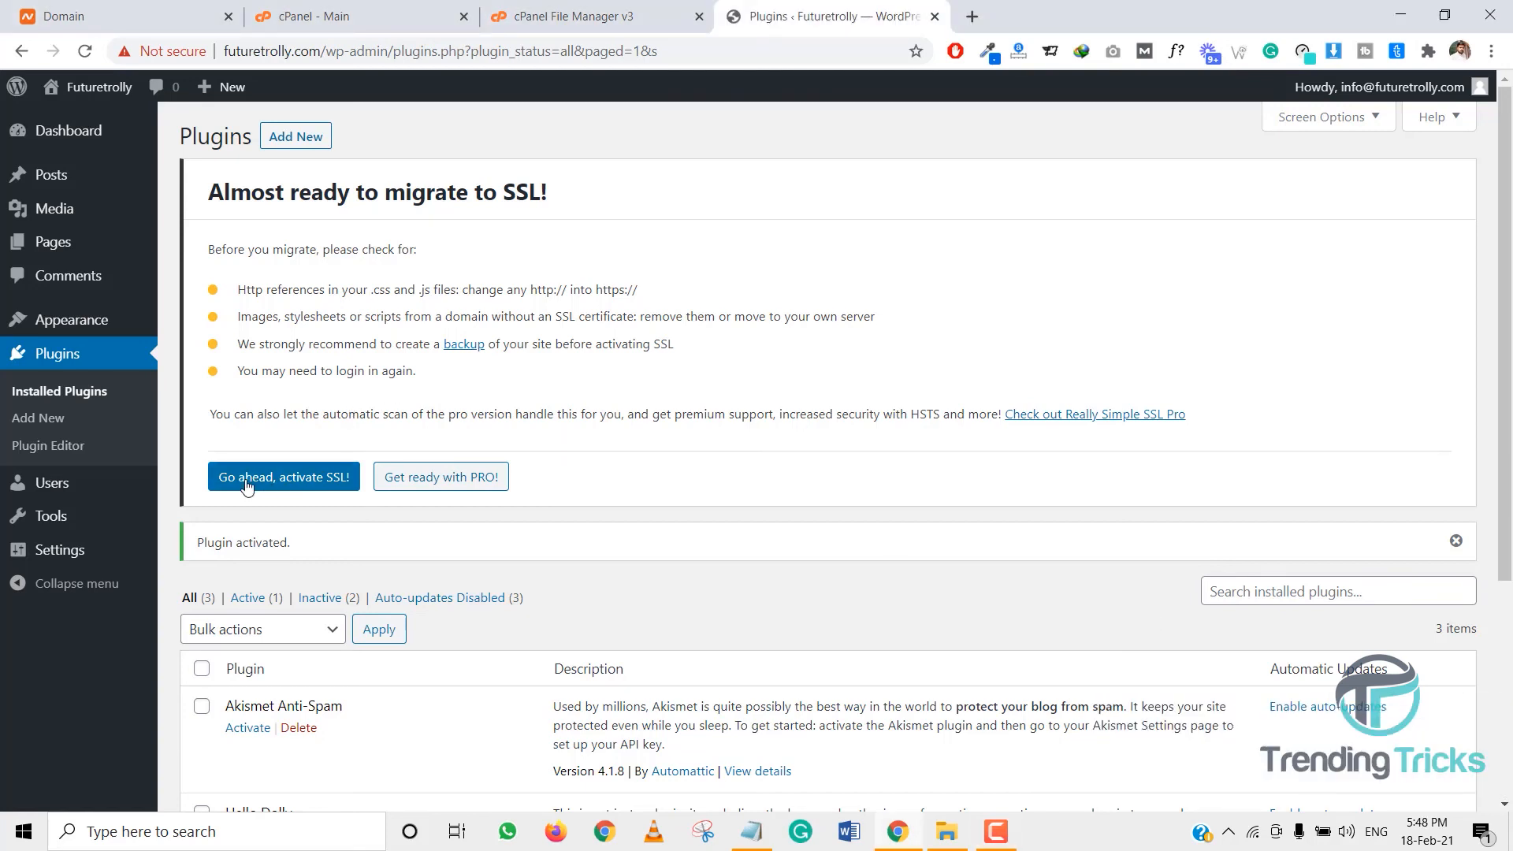
drag(215, 196, 606, 179)
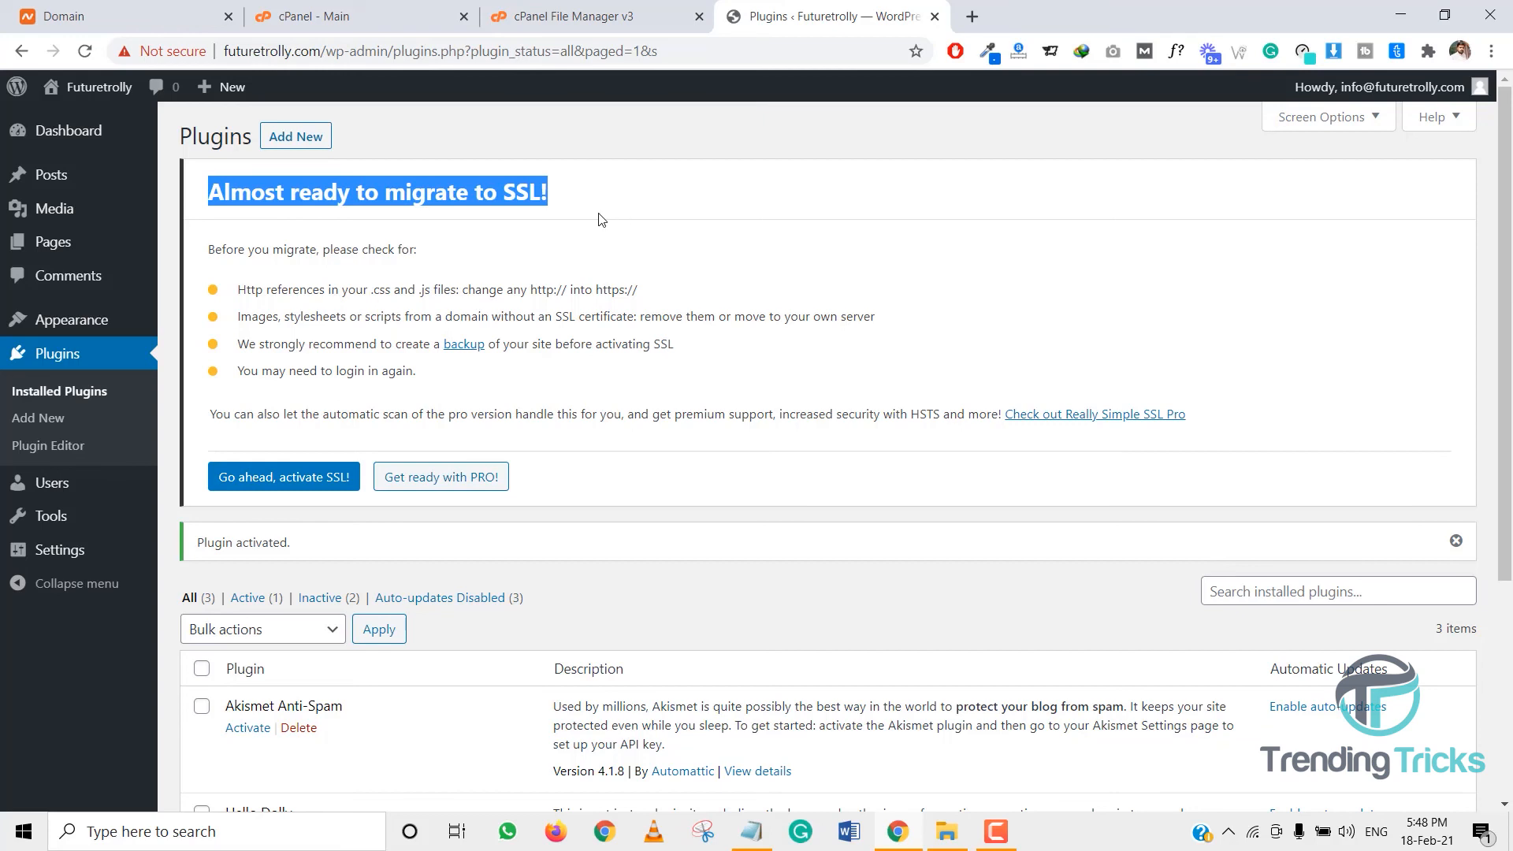
mouse_move(88, 549)
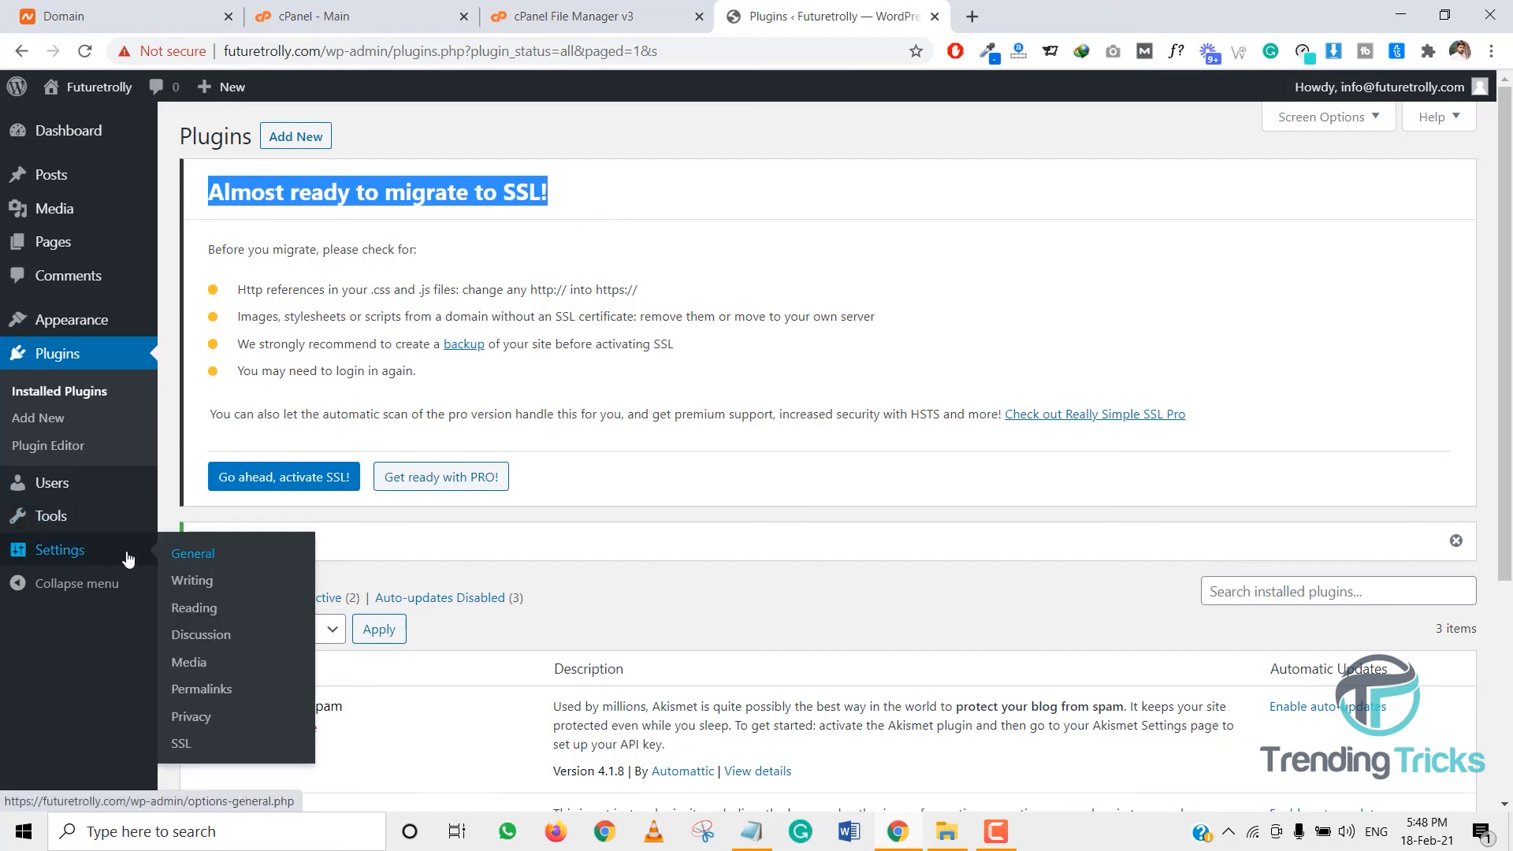
click(196, 553)
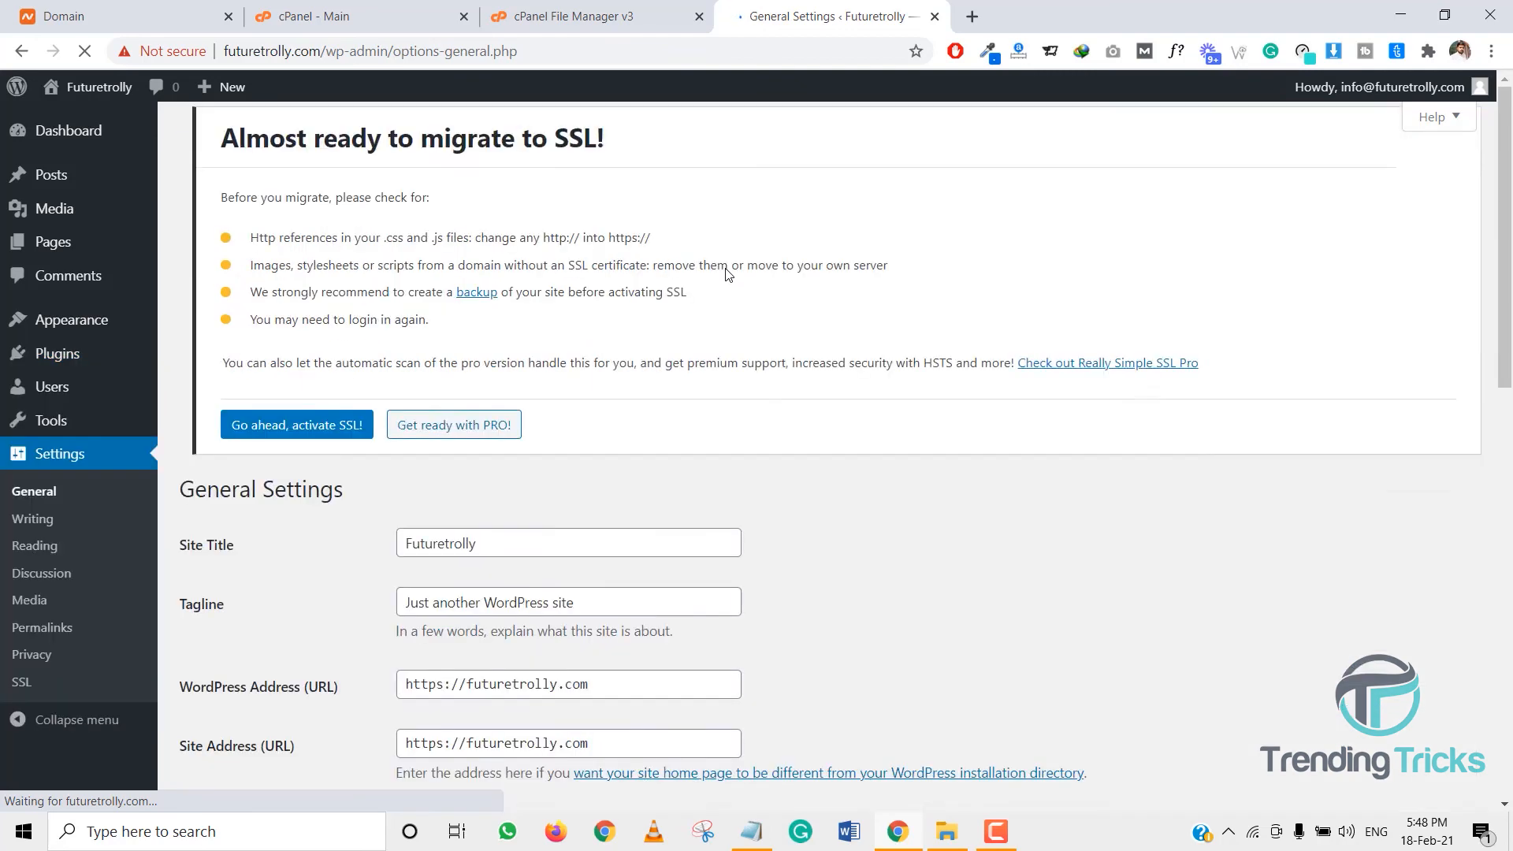
scroll(675, 311, down, 3)
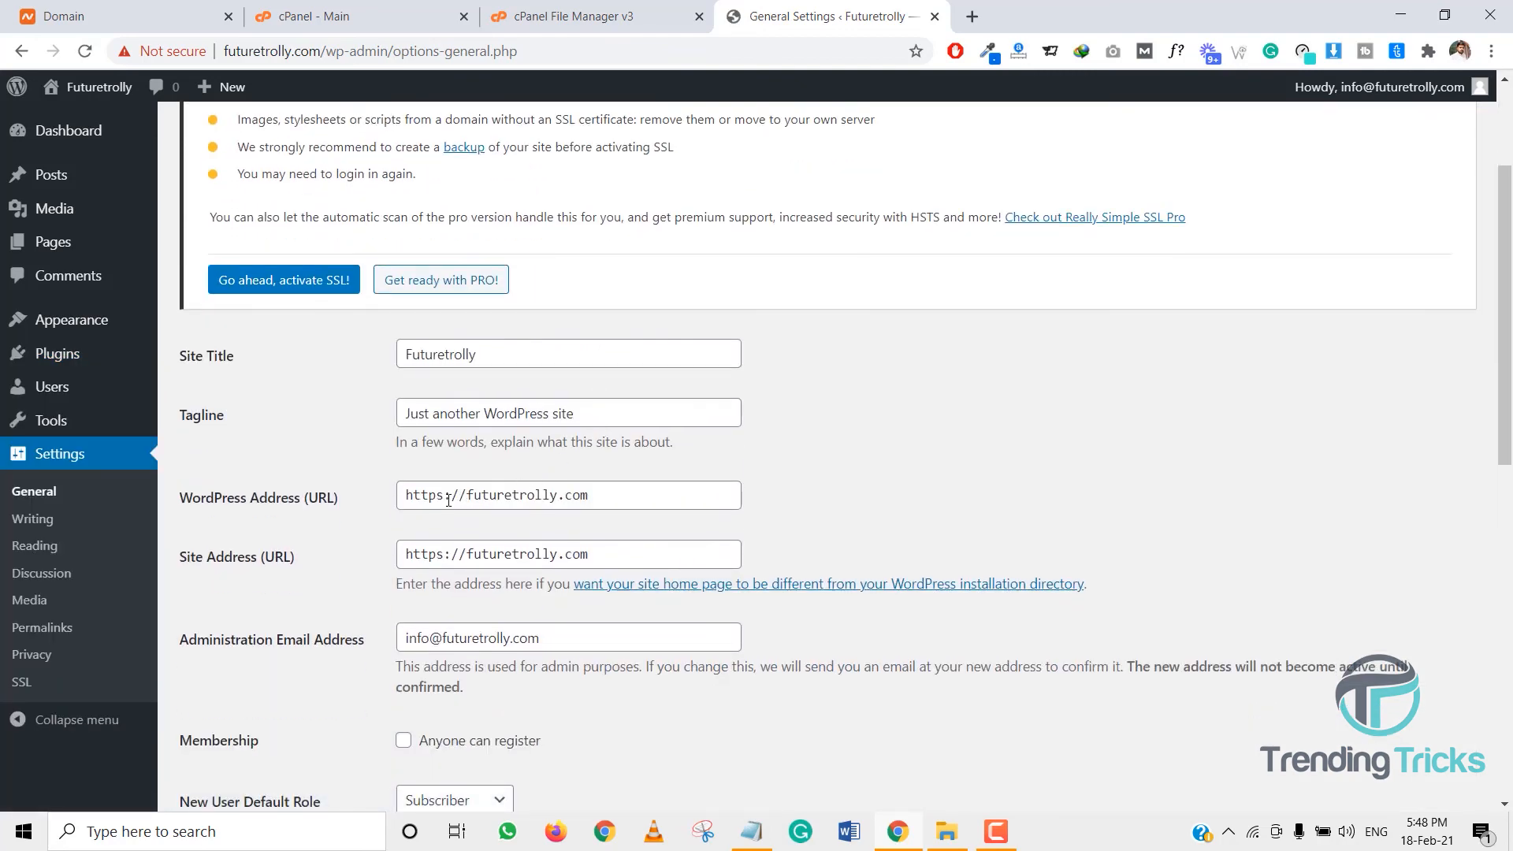
drag(444, 500, 437, 500)
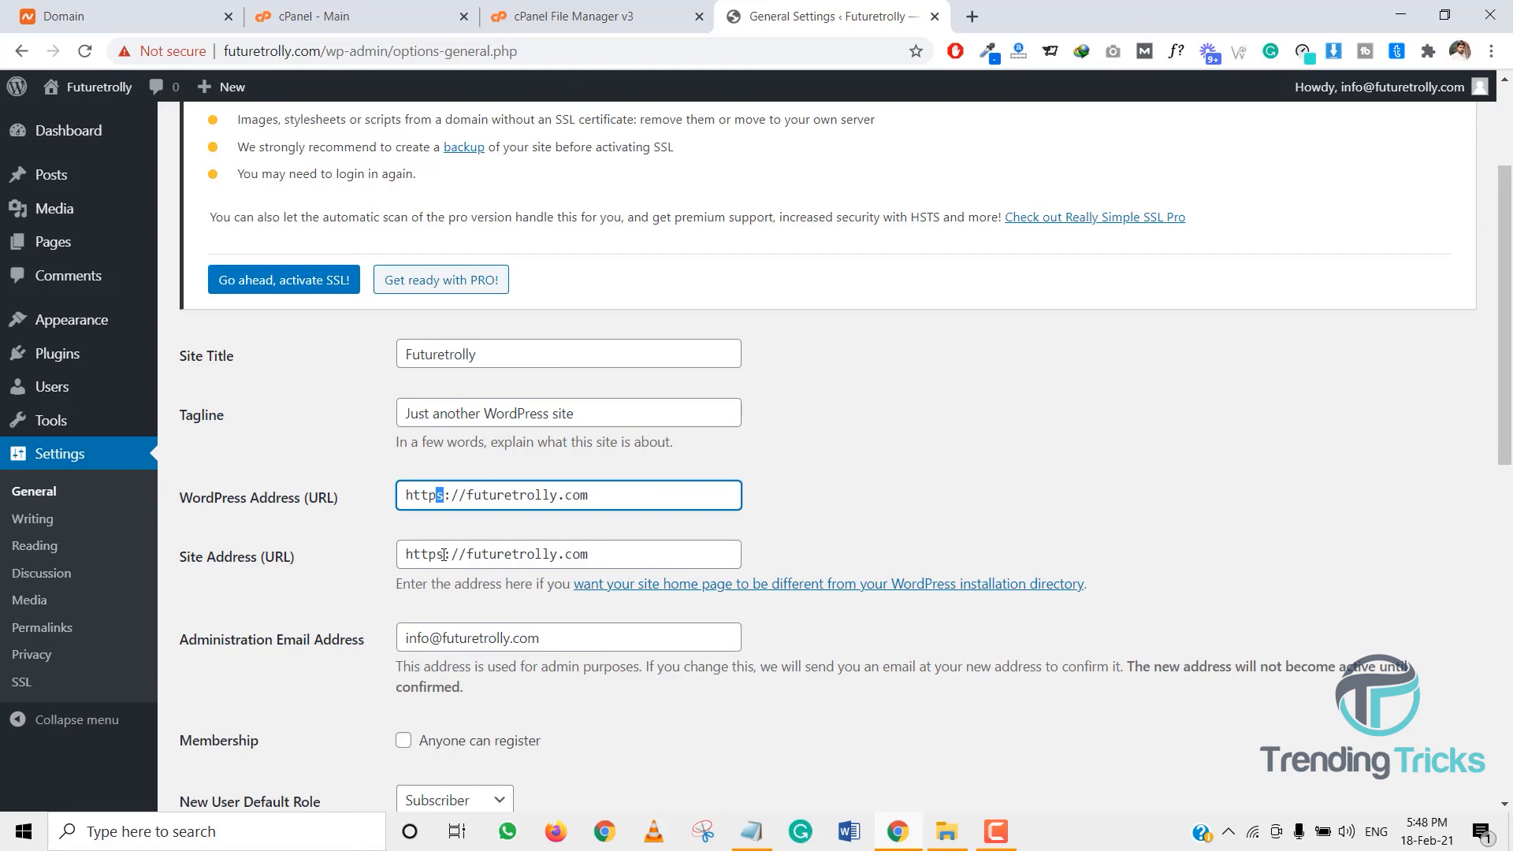
drag(443, 554, 437, 554)
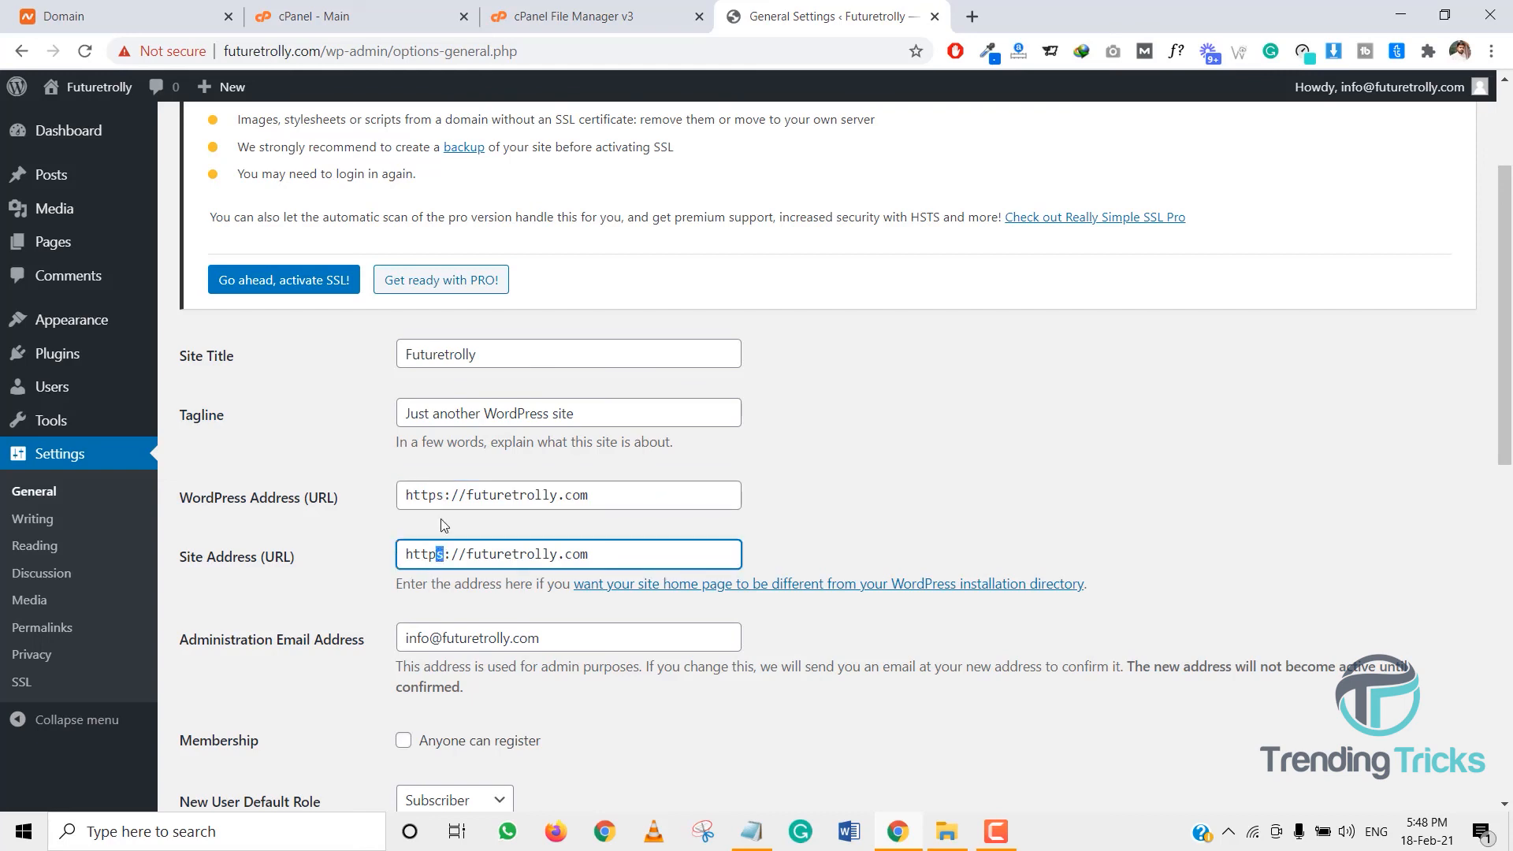
click(441, 498)
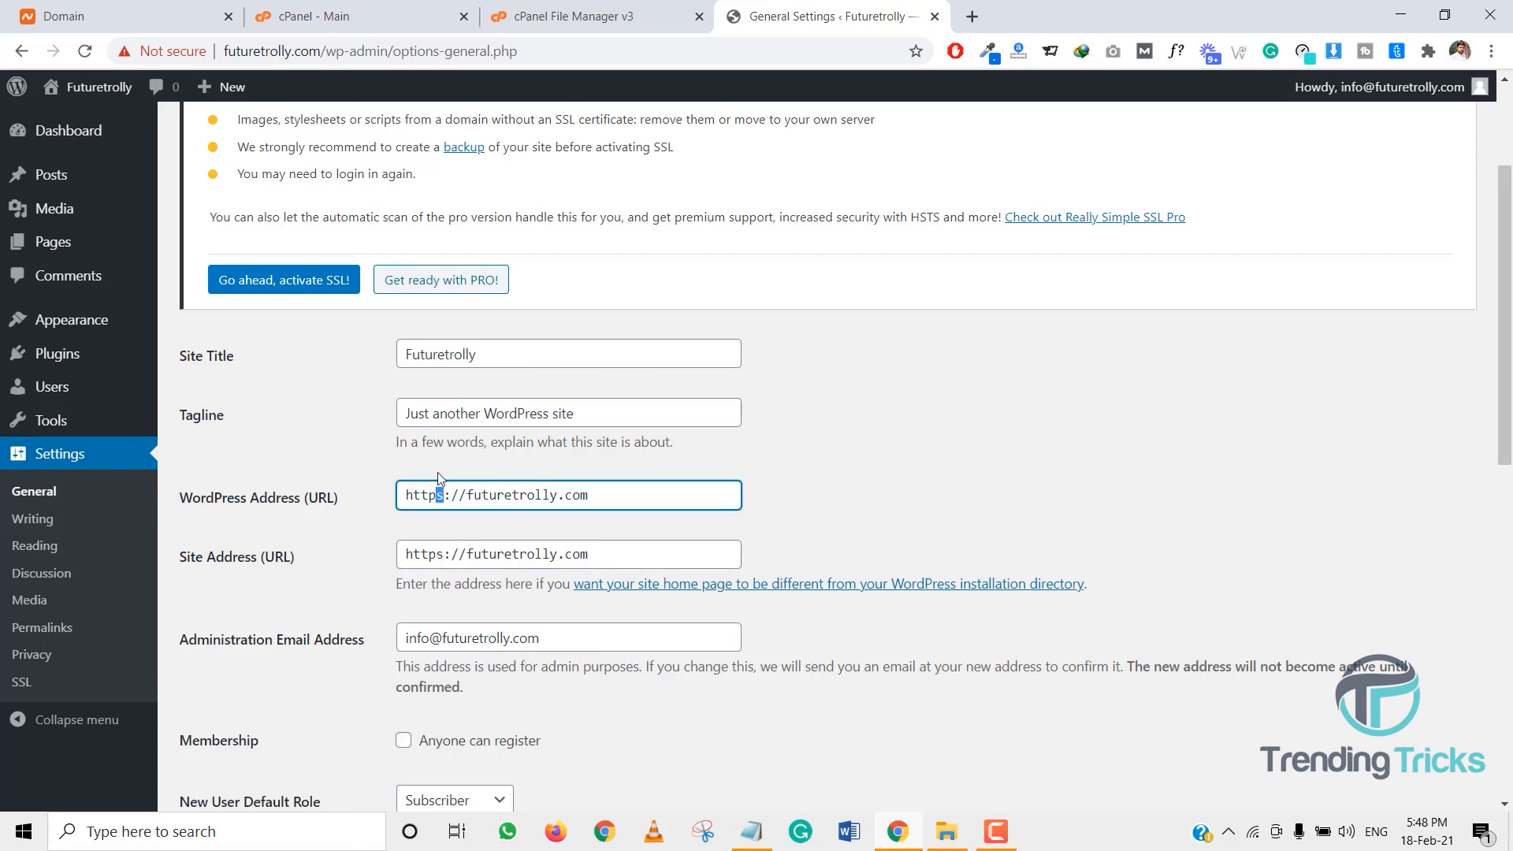
key(BackSpace)
text(s)
drag(435, 555, 443, 557)
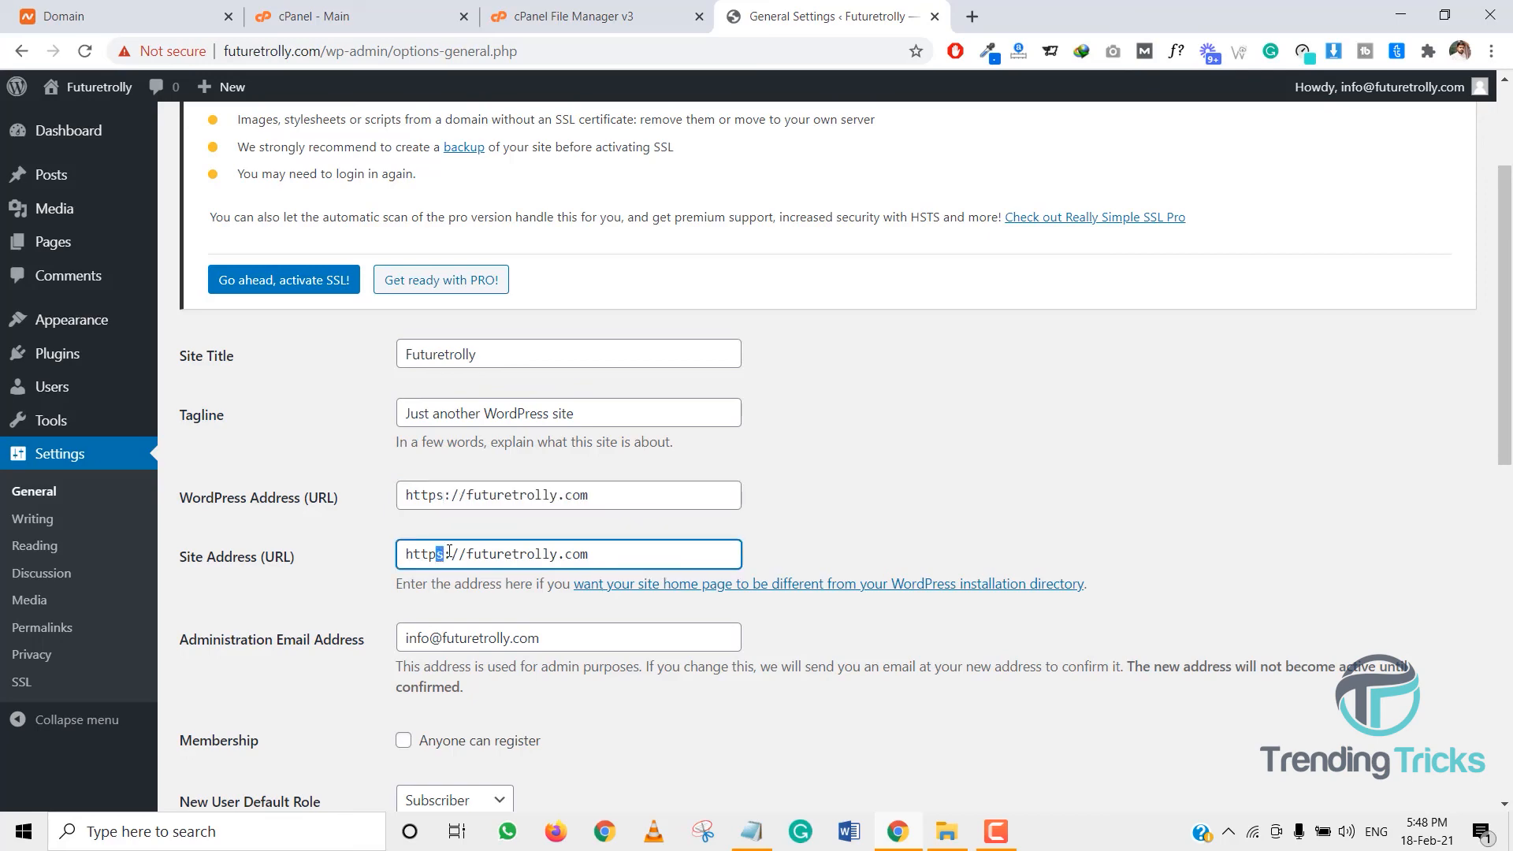
scroll(432, 581, down, 10)
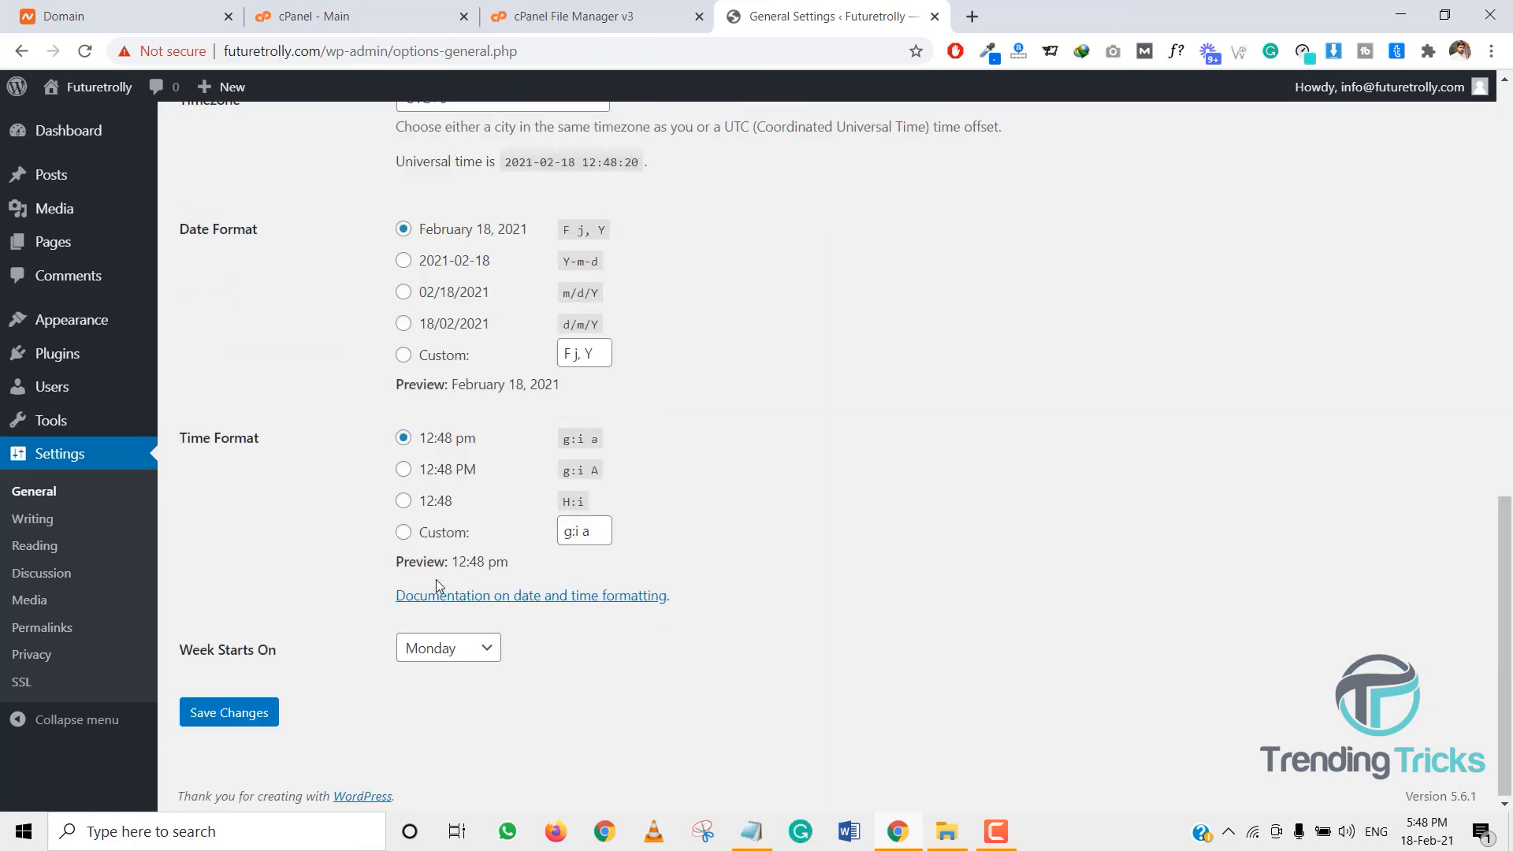
click(252, 717)
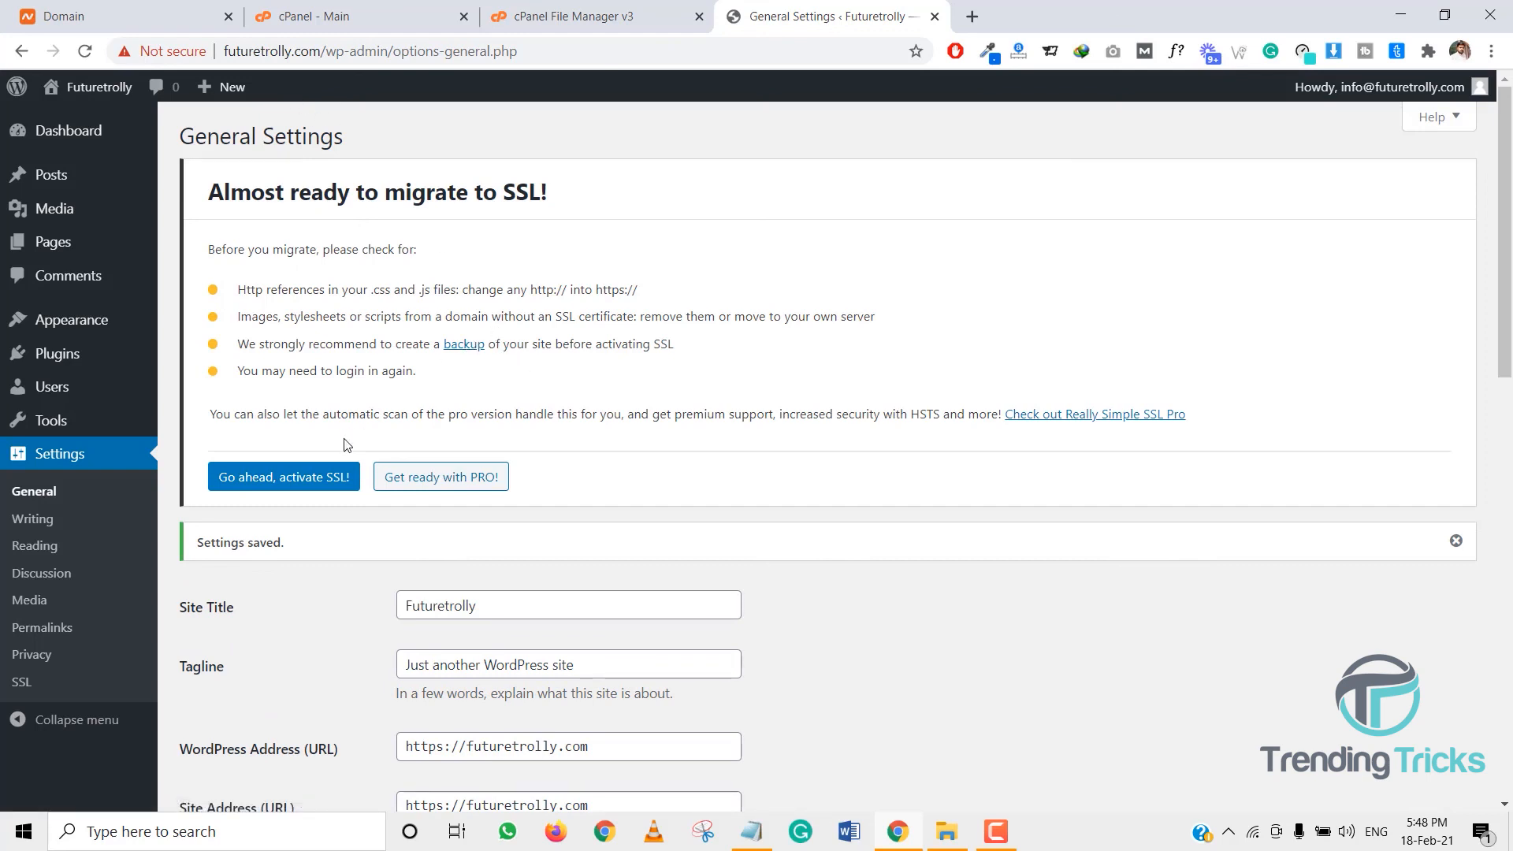
click(283, 477)
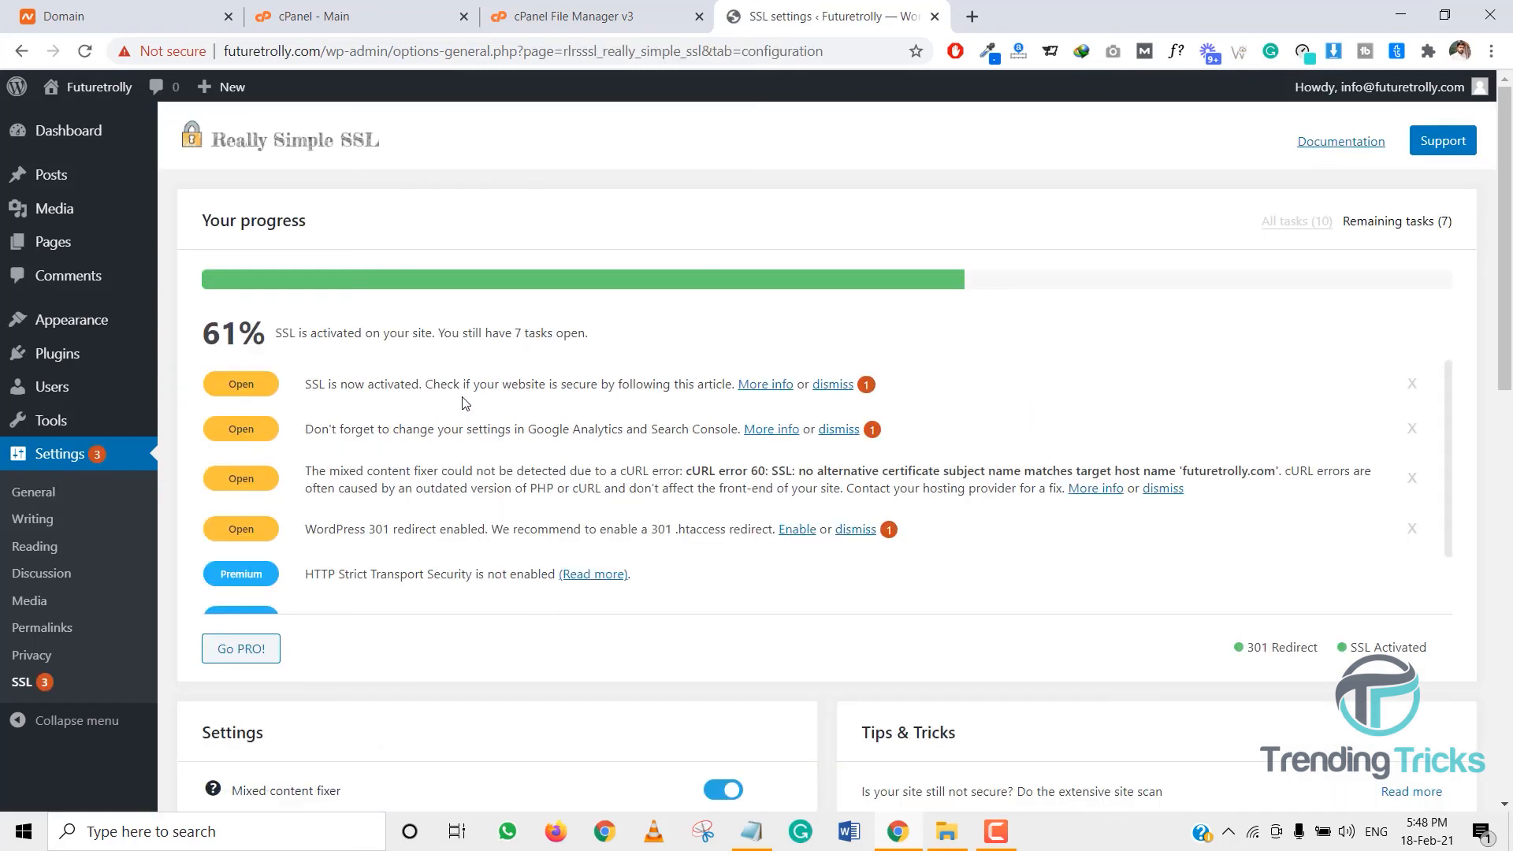
- Log out through the Howdy menu and inspect the login page's connection security
mouse_move(1369, 93)
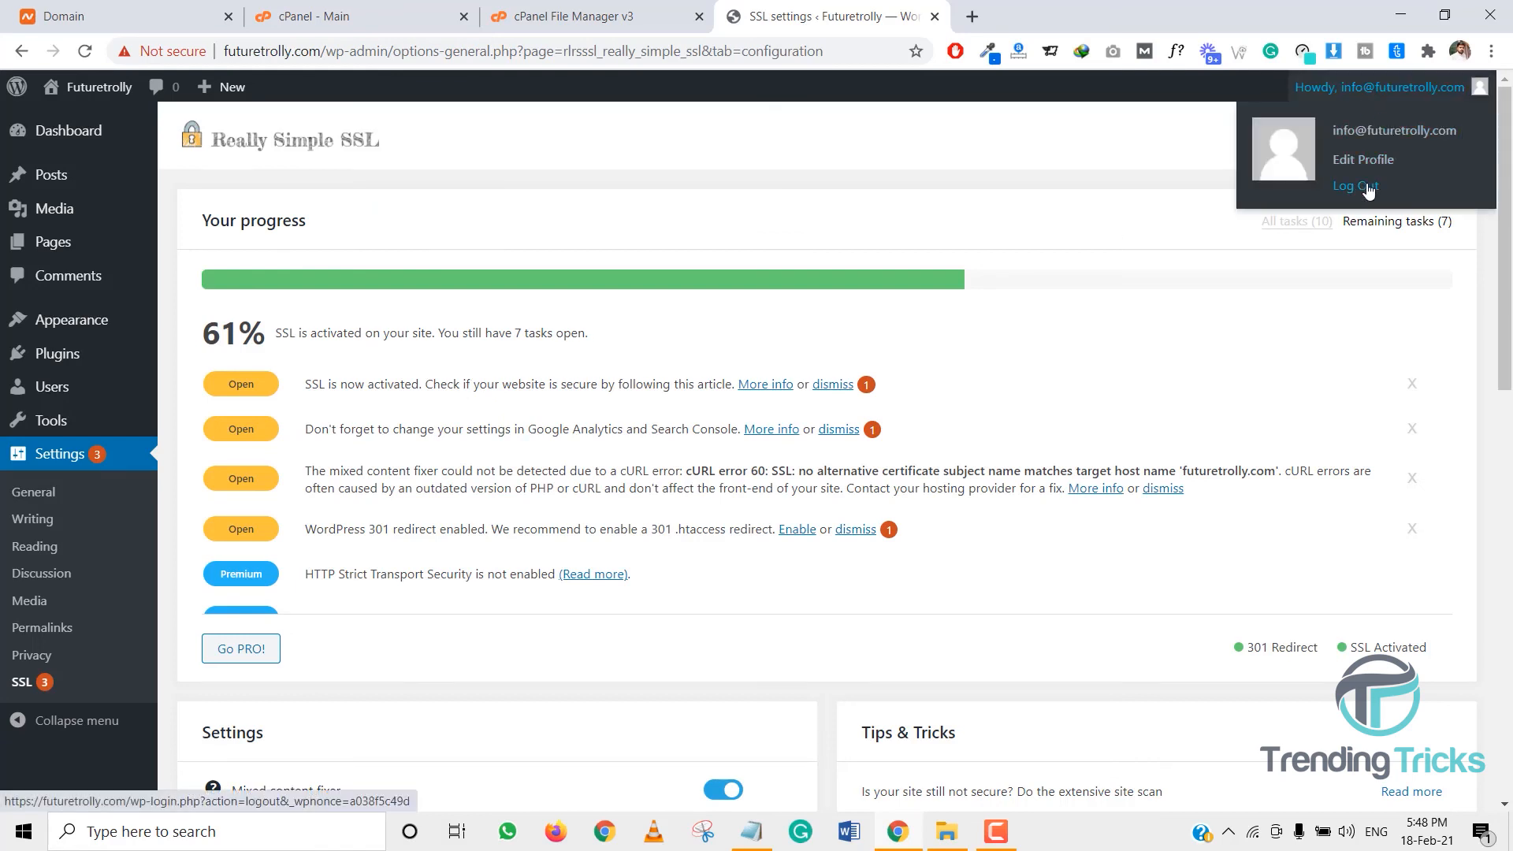
click(1370, 190)
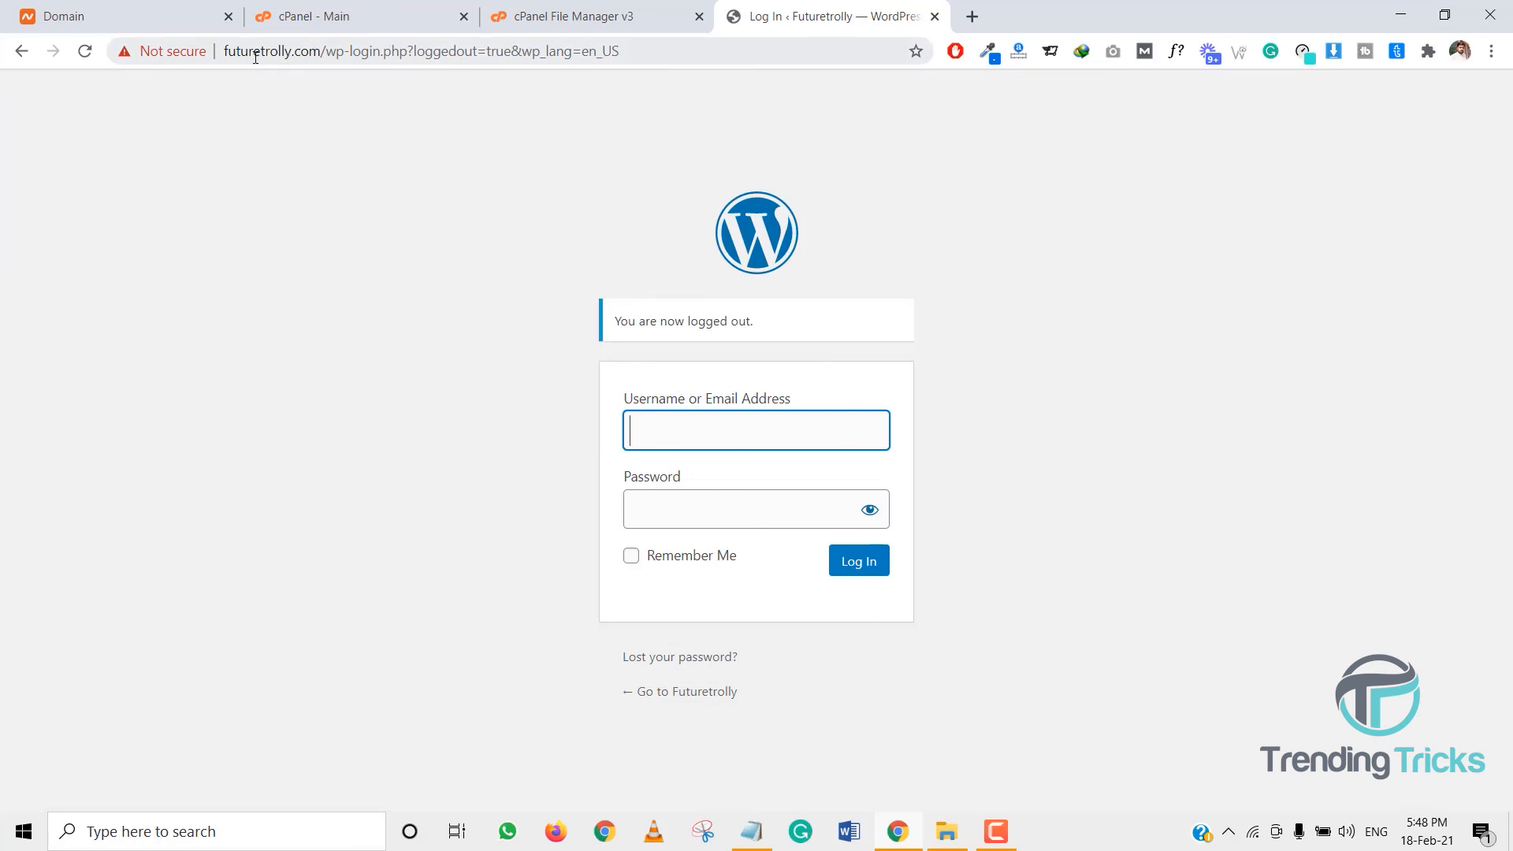
click(252, 55)
click(173, 52)
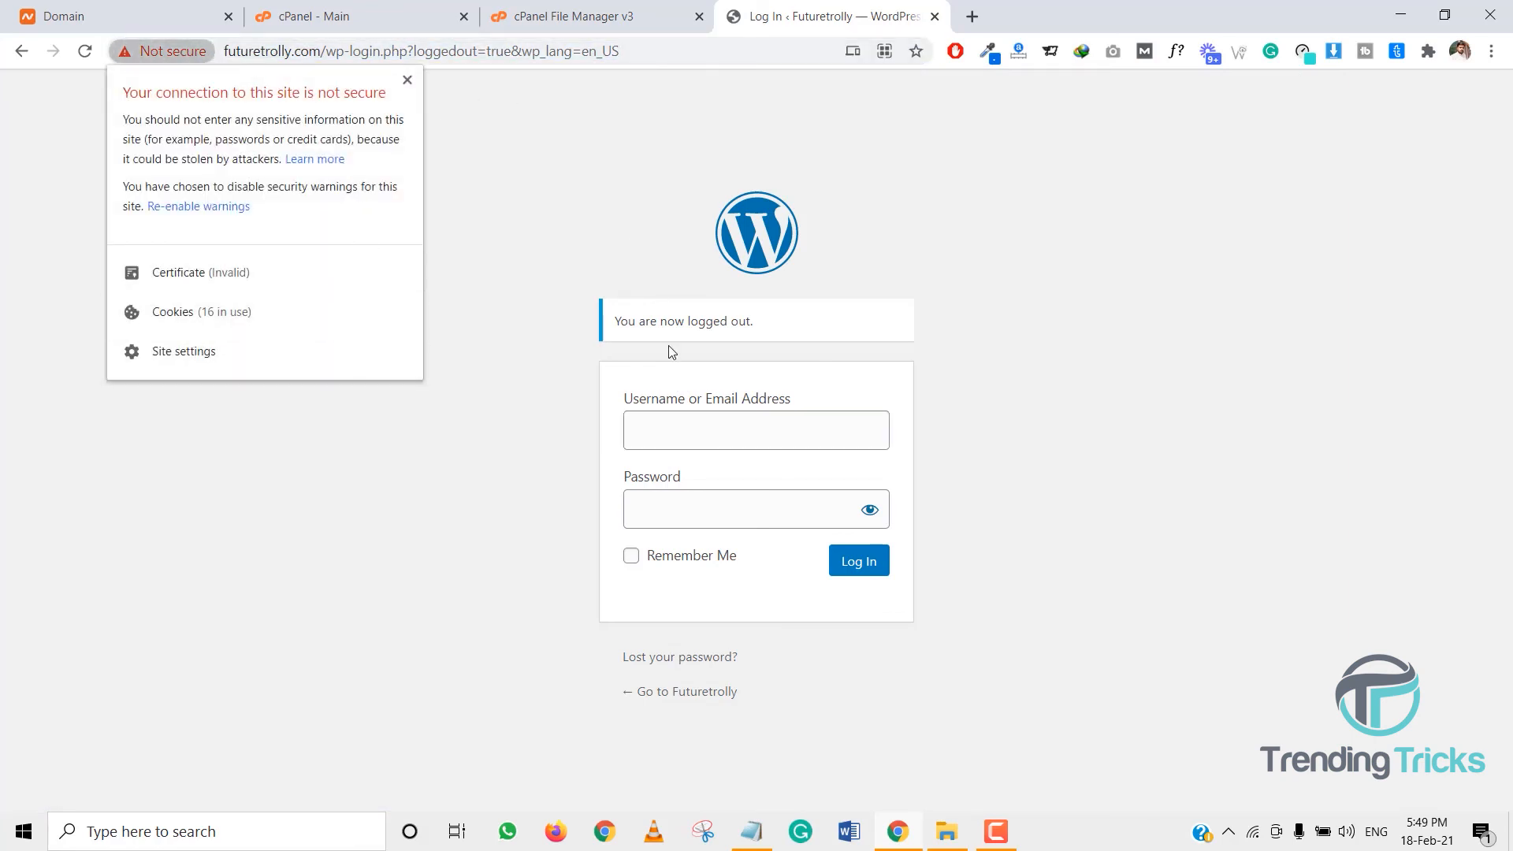
click(1002, 836)
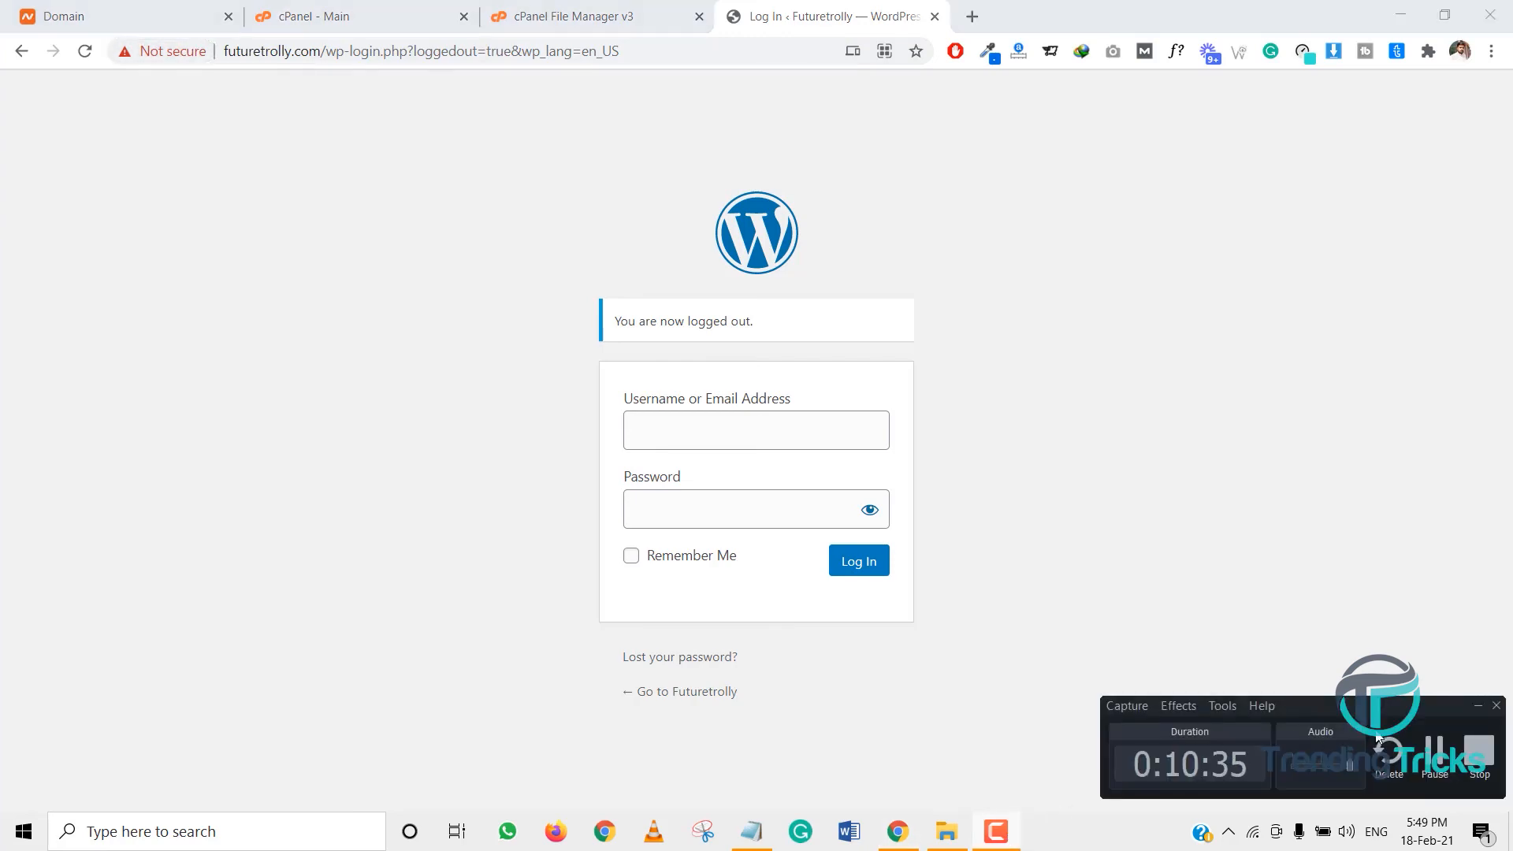